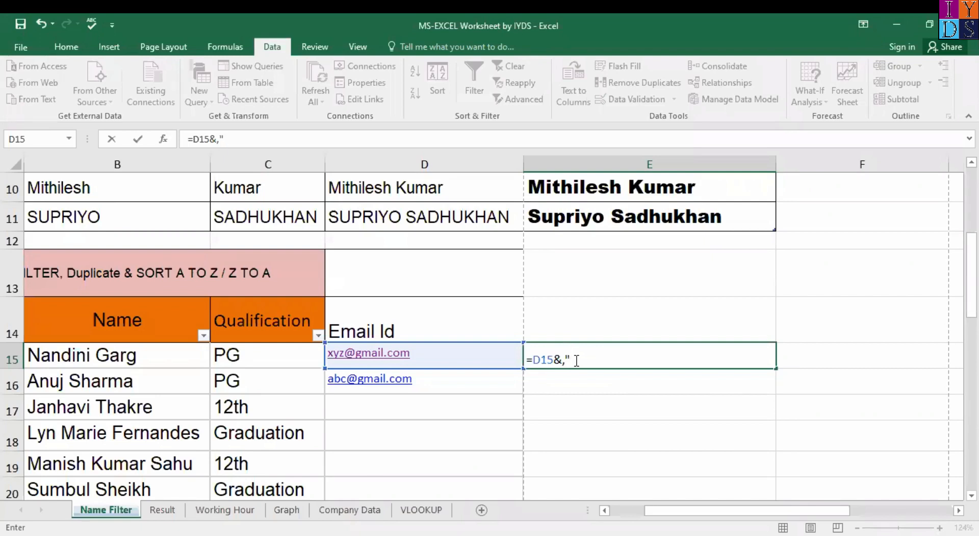
Step: Correct E15's formula to =D15&"," so the email shows a trailing comma
key(BackSpace)
key(BackSpace)
text(",")
key(Return)
click(681, 357)
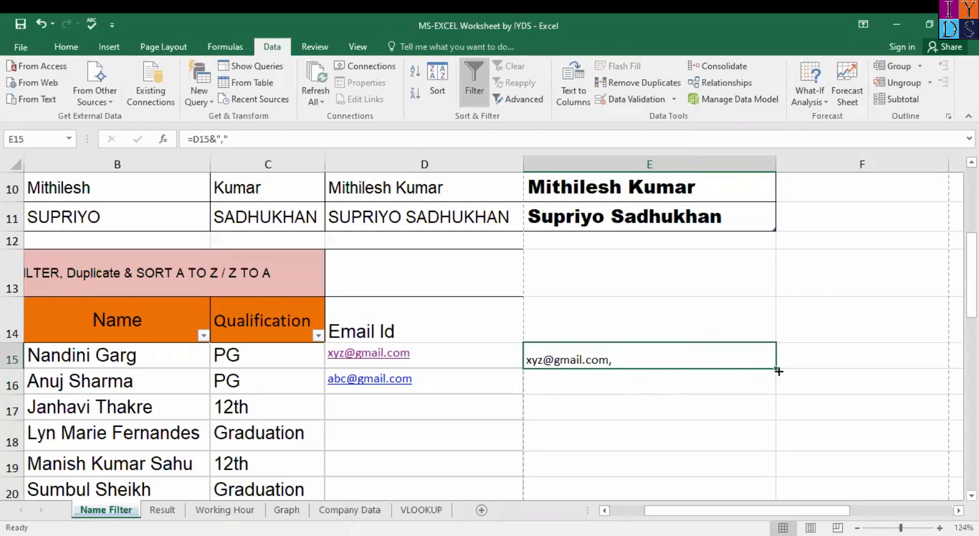
drag(775, 369, 775, 392)
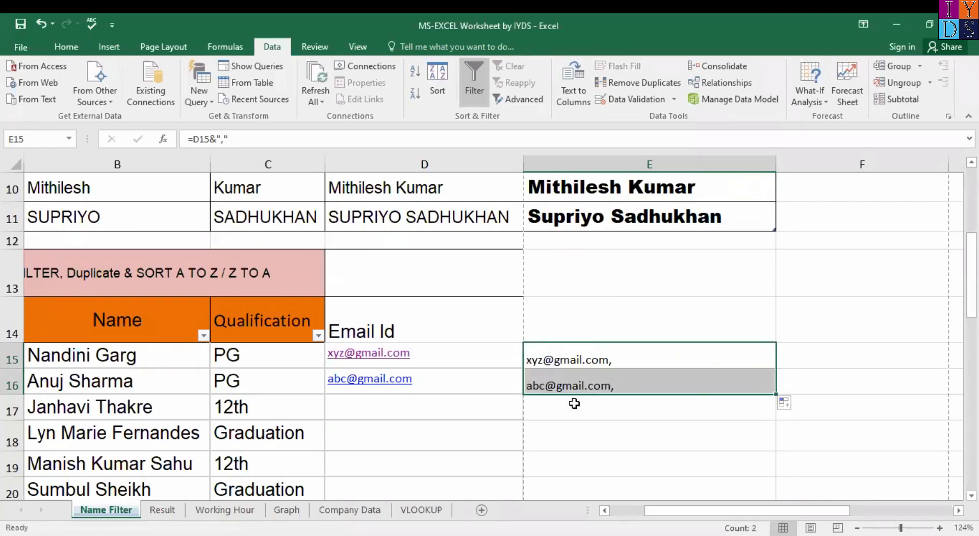
click(633, 386)
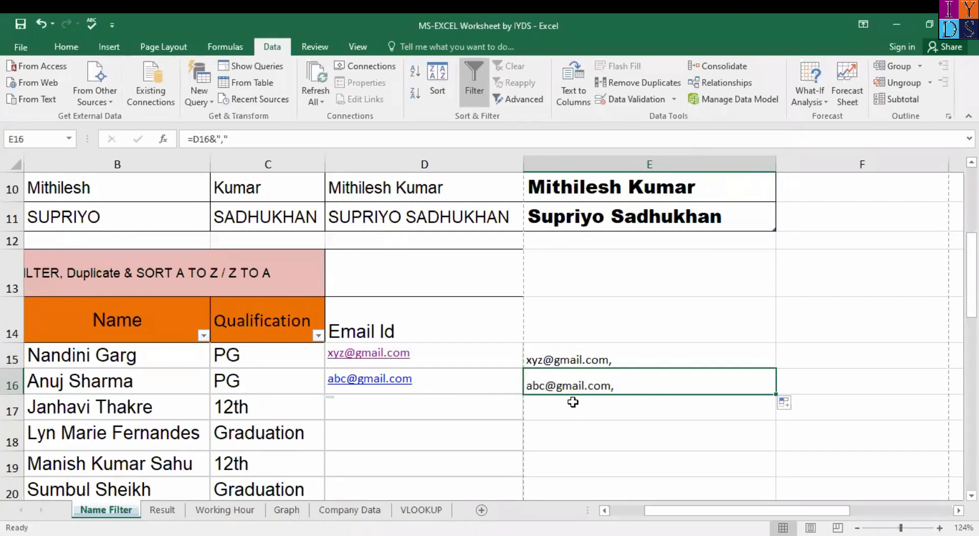
click(654, 357)
shift+click(644, 392)
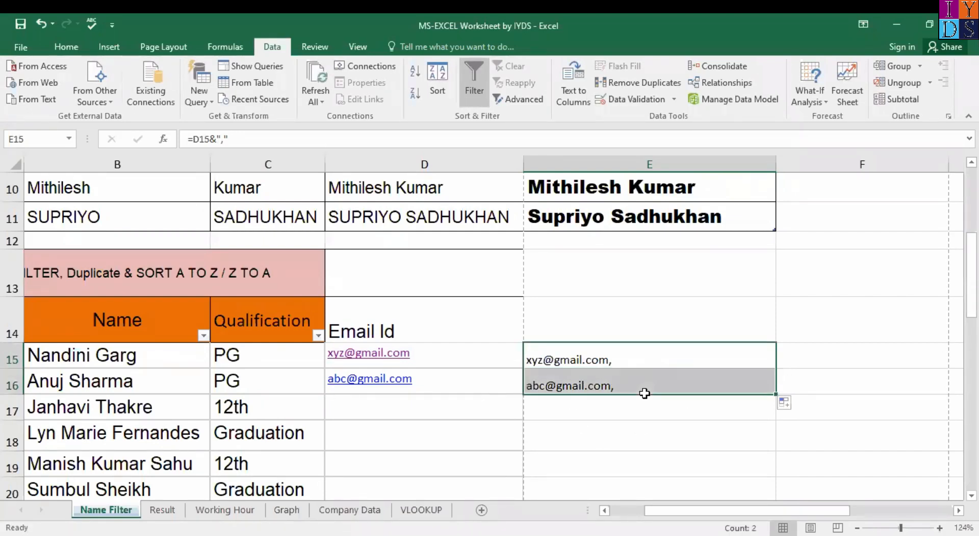
click(471, 412)
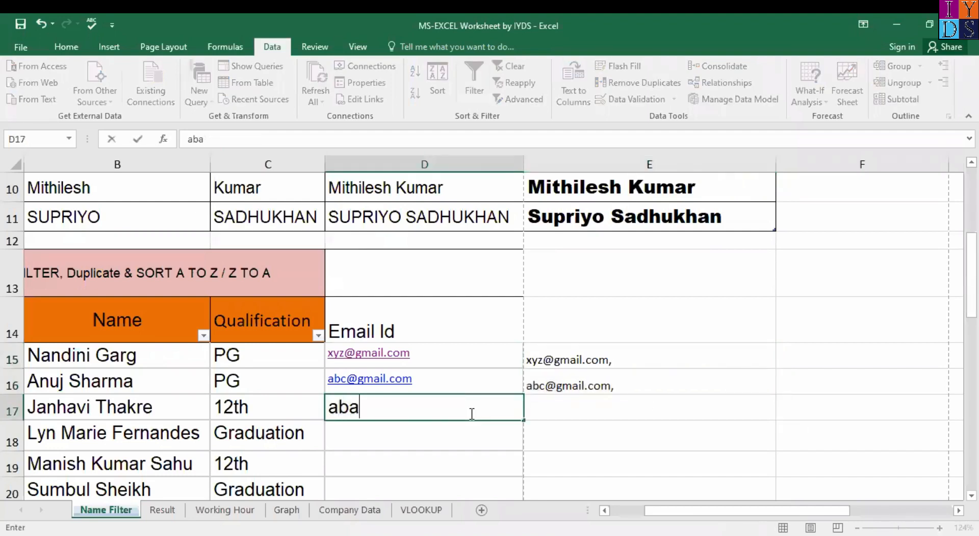
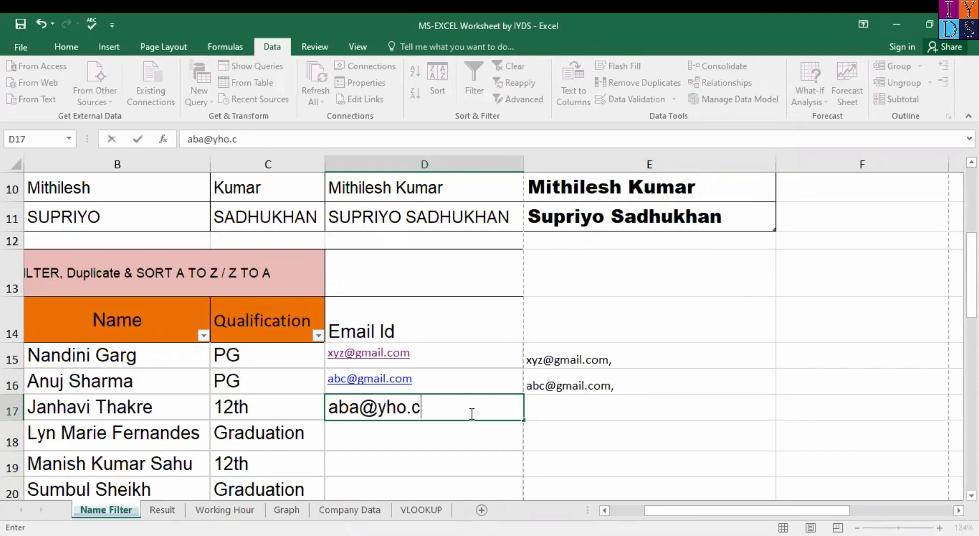
Step: Finish the D17 email and fill the comma formula down column E through E17
click(582, 418)
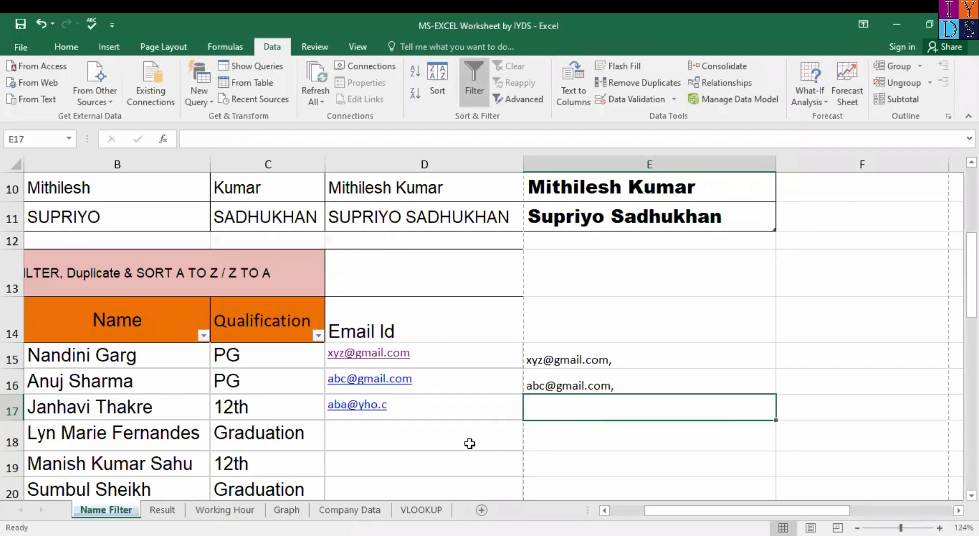
drag(755, 385, 772, 389)
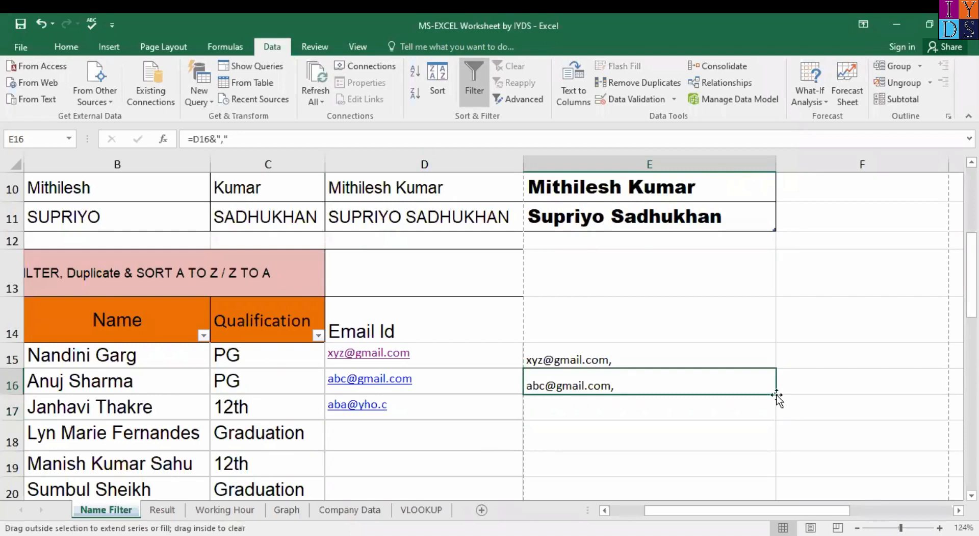
double_click(774, 393)
click(632, 416)
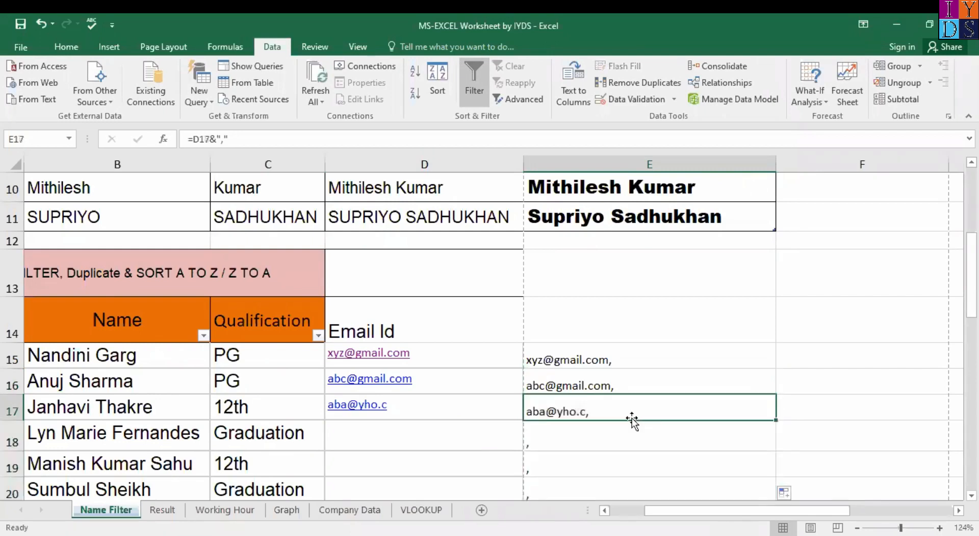
Step: Clear the comma formulas from E15:E17
click(722, 443)
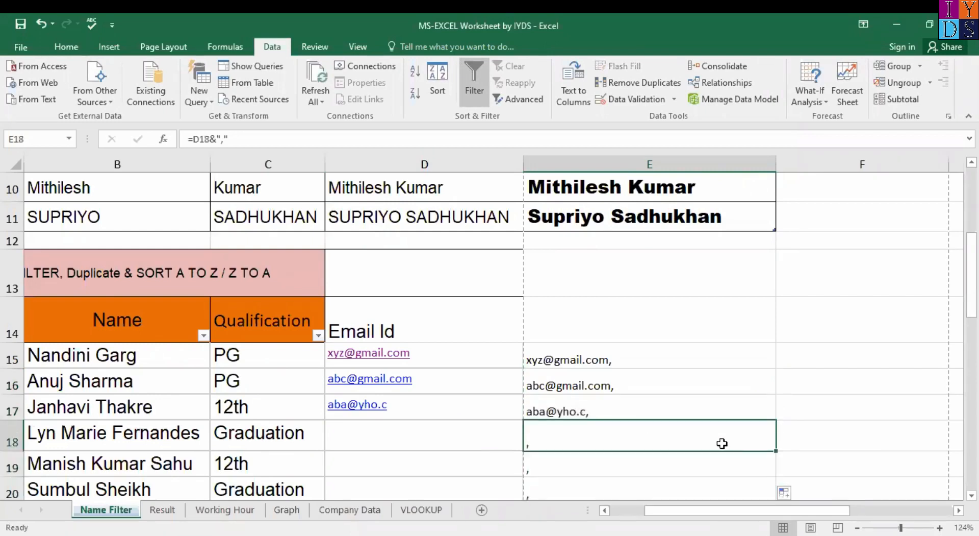
key(ctrl+shift+Down)
key(Delete)
key(Up)
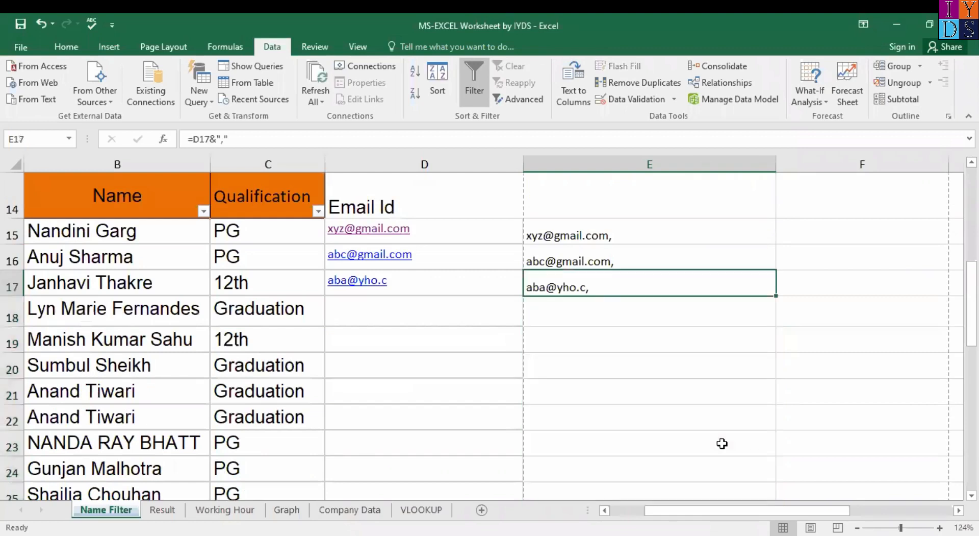
key(shift+Up)
key(shift+Up)
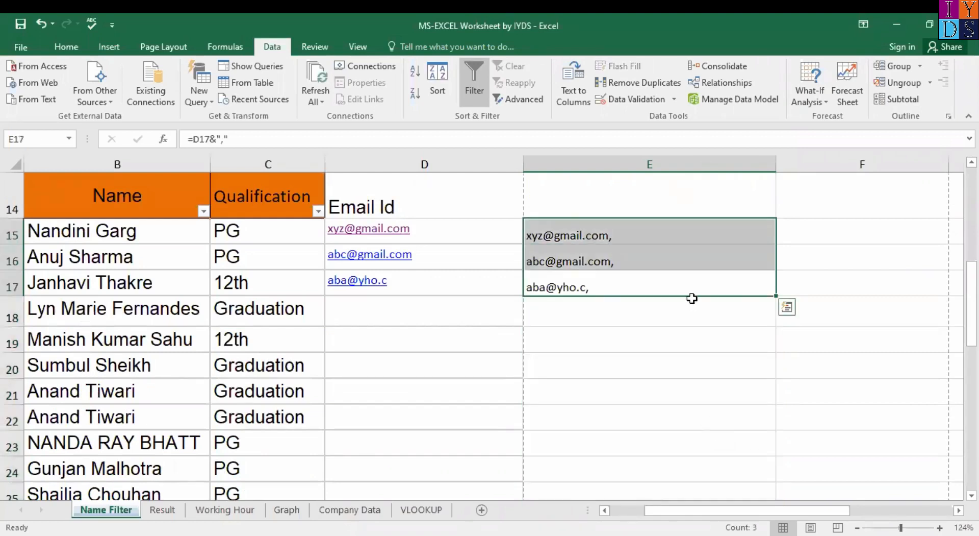
key(Delete)
Step: Re-enter =D15&"," in E15, accepting Excel's suggested formula correction
click(617, 225)
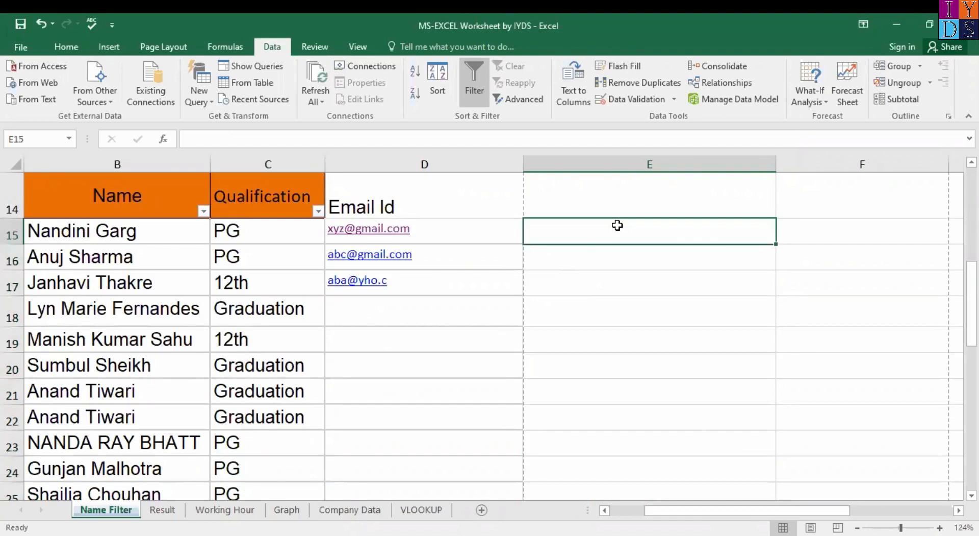
text(=)
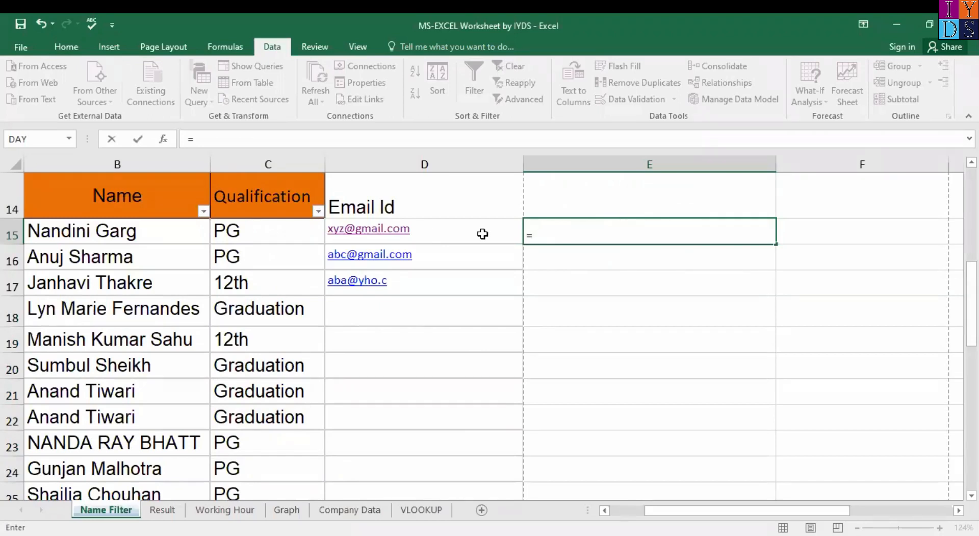
click(511, 236)
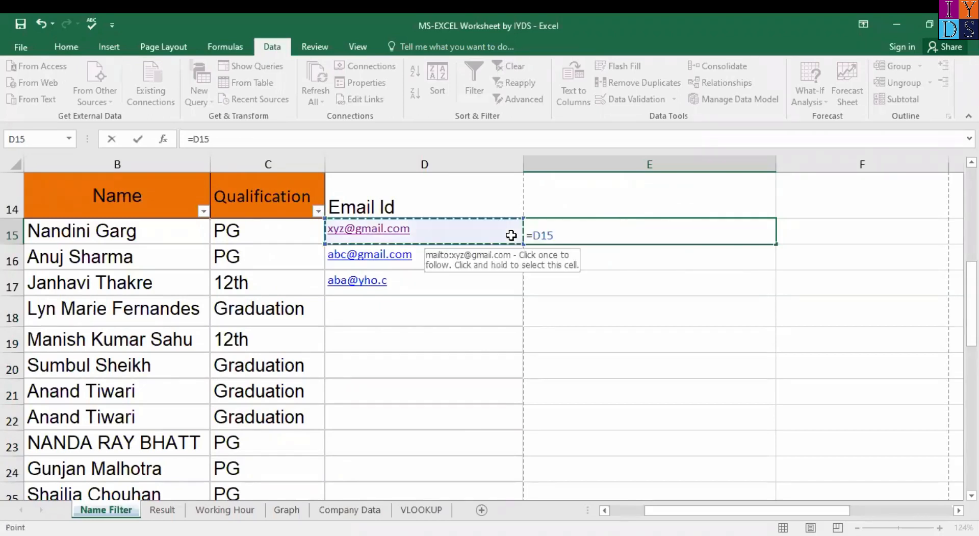
text(&)
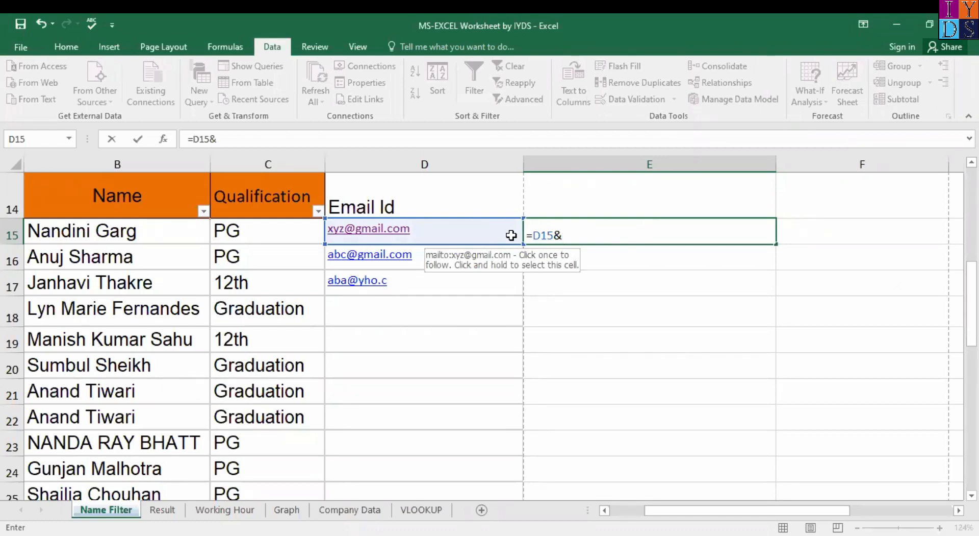
text(")
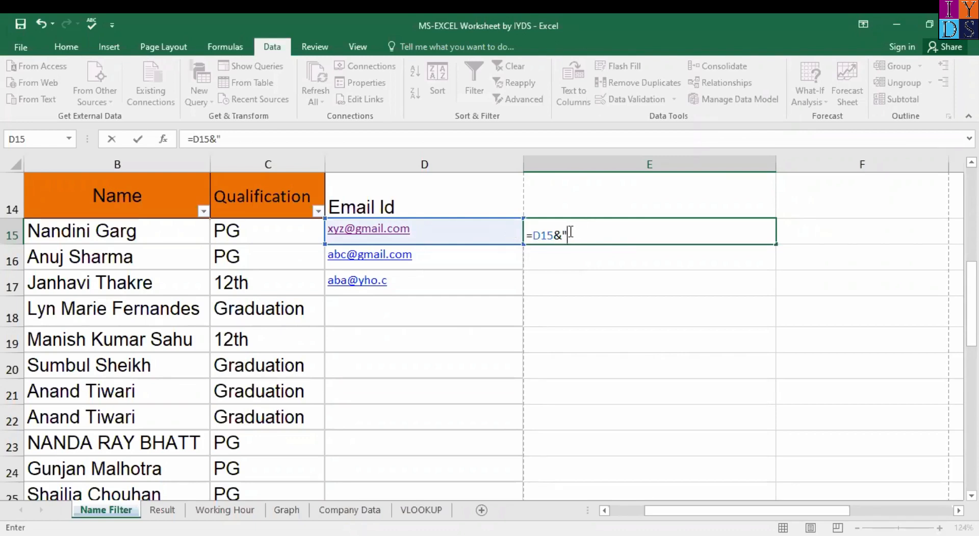
text(,",)
key(Return)
key(Return)
click(711, 238)
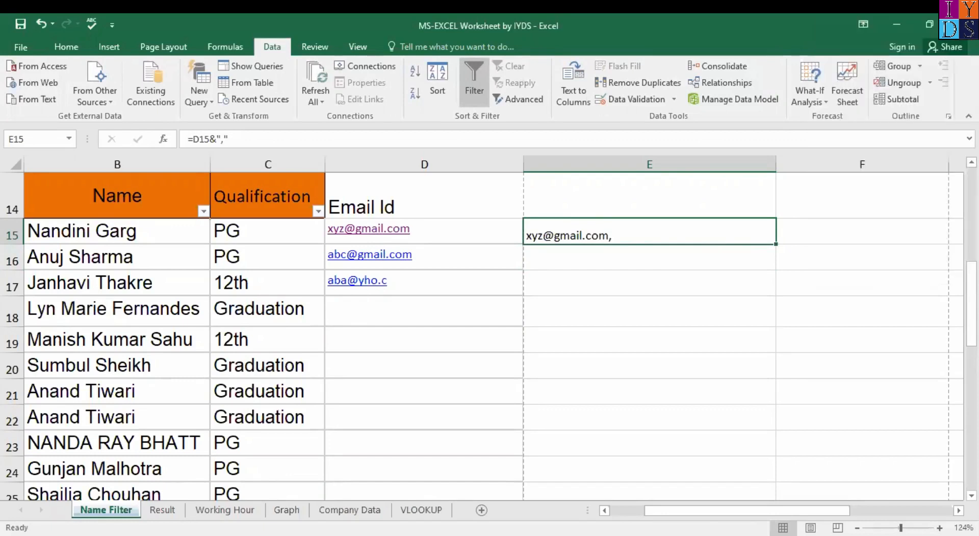
Step: Fill E15's comma formula down to E17 and review each row's result
scroll(864, 302, up, 1)
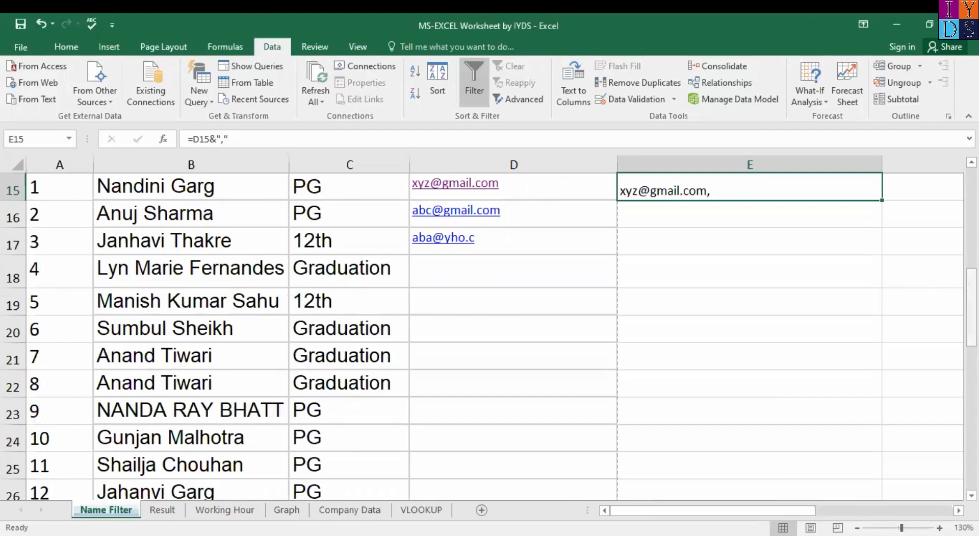
scroll(880, 247, up, 1)
drag(879, 255, 872, 292)
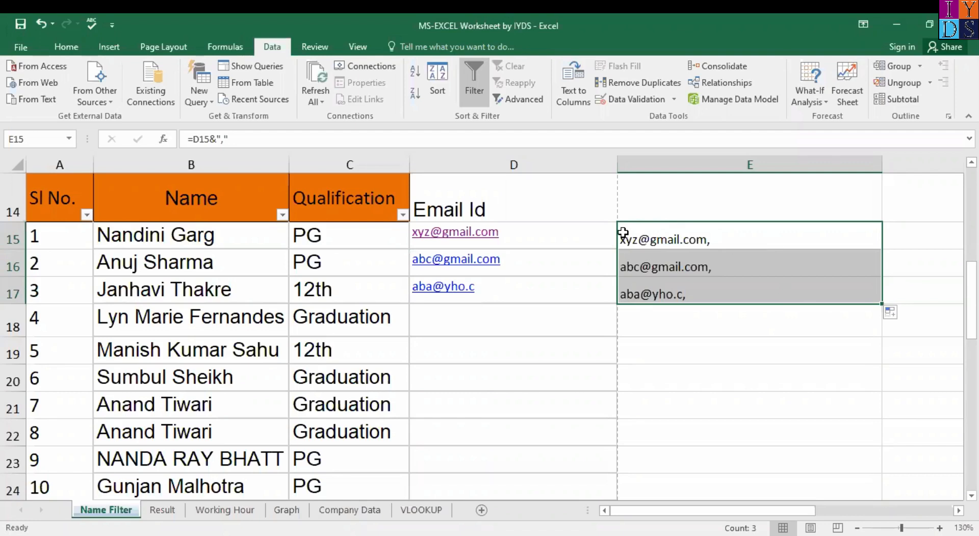
key(Left)
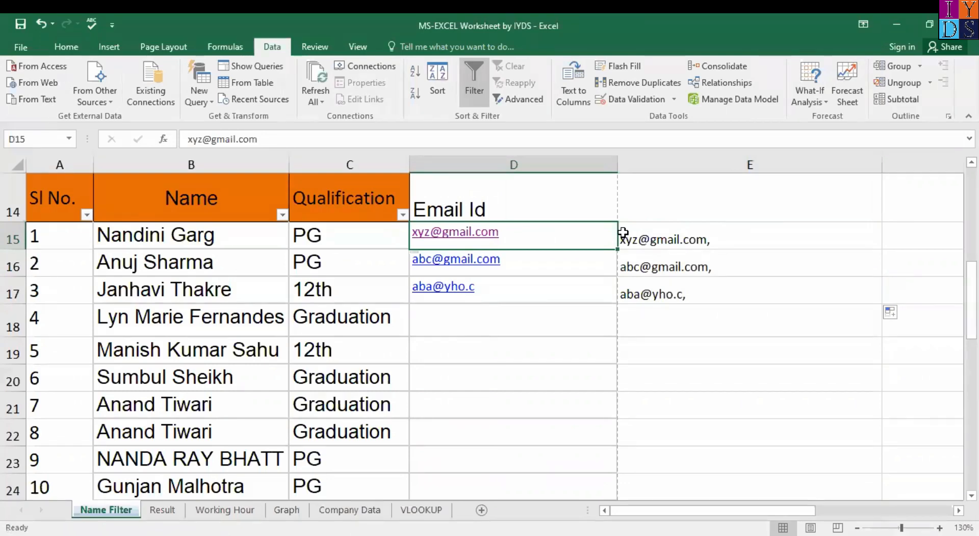
key(Down)
click(623, 232)
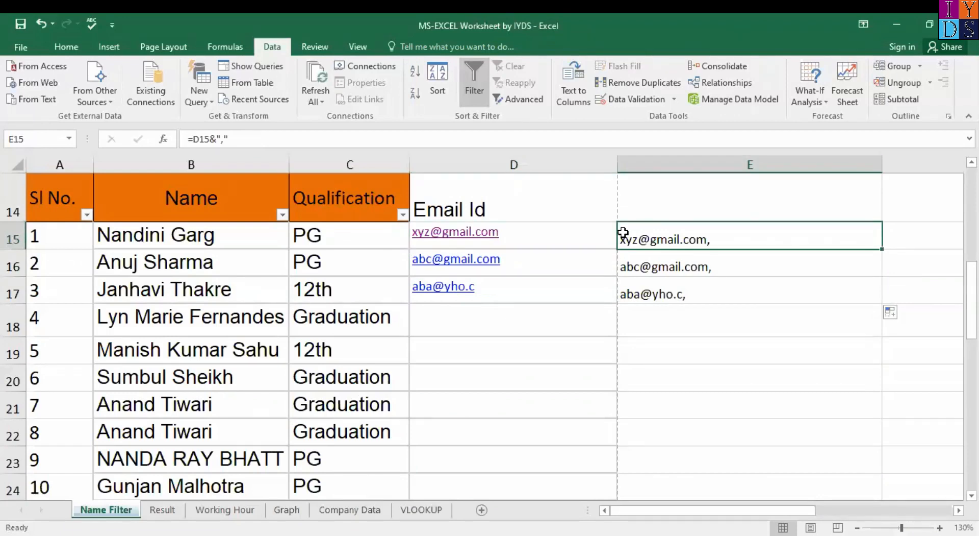
key(Down)
key(Up)
key(Down)
key(Up)
key(Down)
key(Up)
key(Down)
key(Down)
key(Up)
key(Up)
Step: Select E15:E17 and delete the three comma formulas
key(shift+Down)
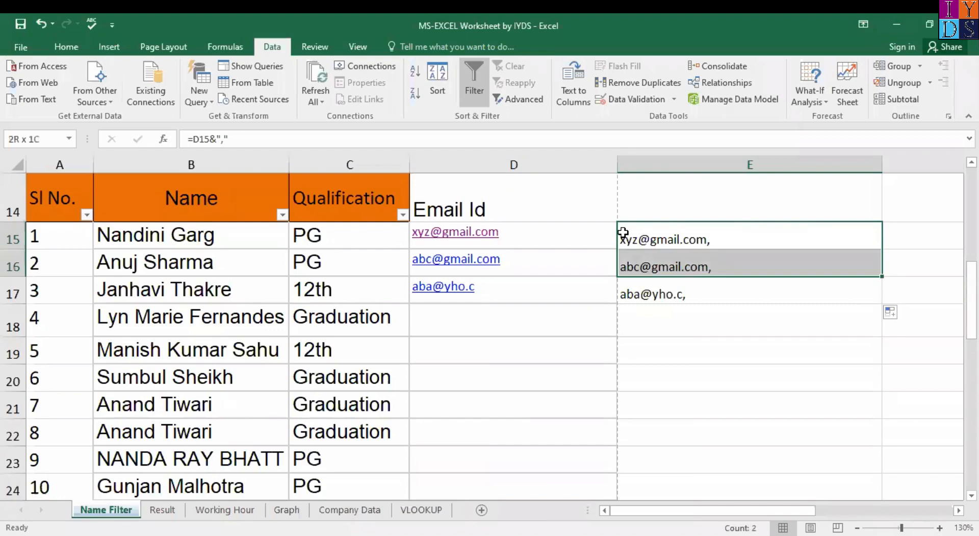
key(shift+Down)
key(Delete)
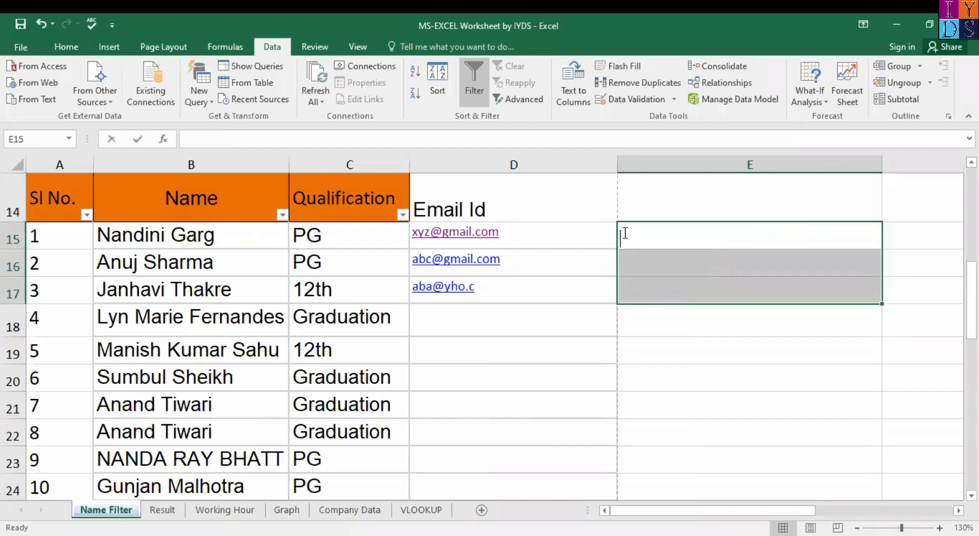
Step: Enter =D15&"," in E15
text(=)
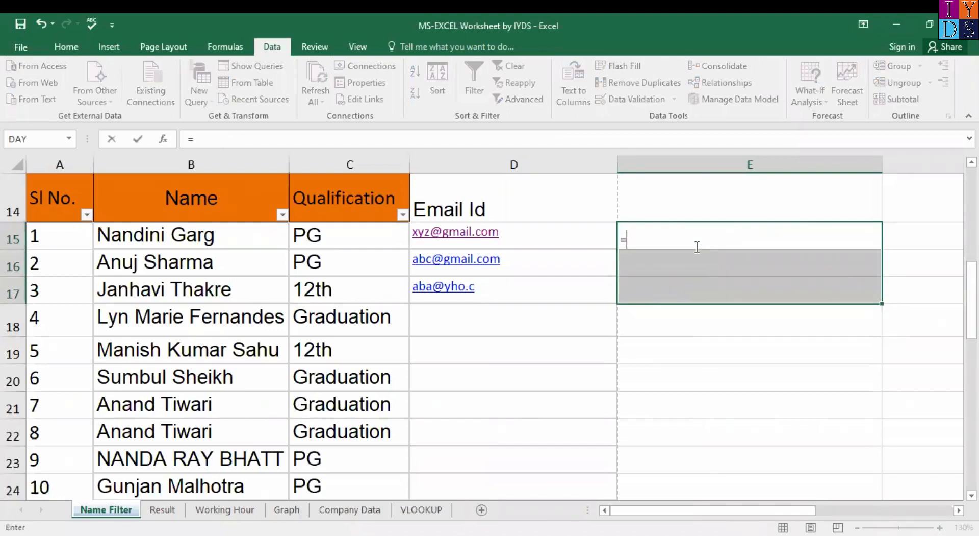
key(Left)
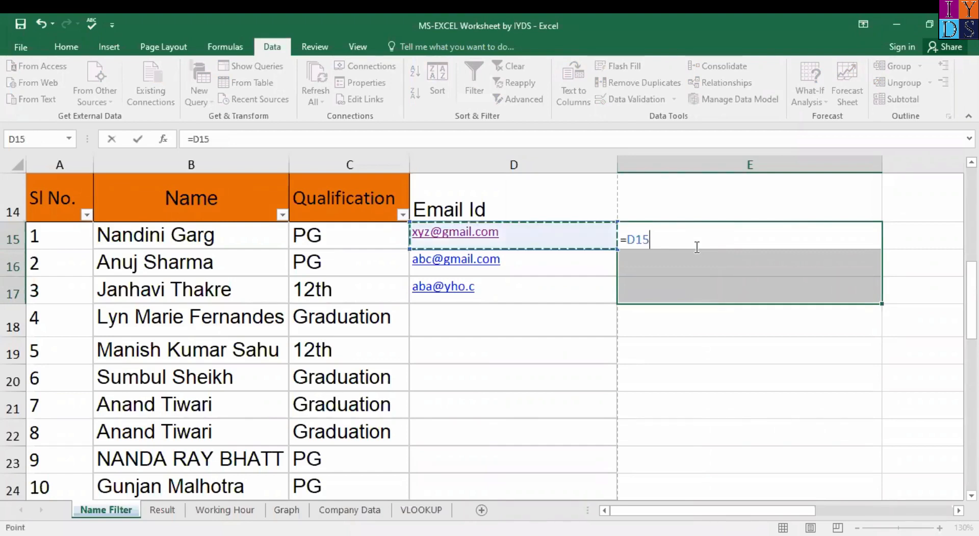
text(&,)
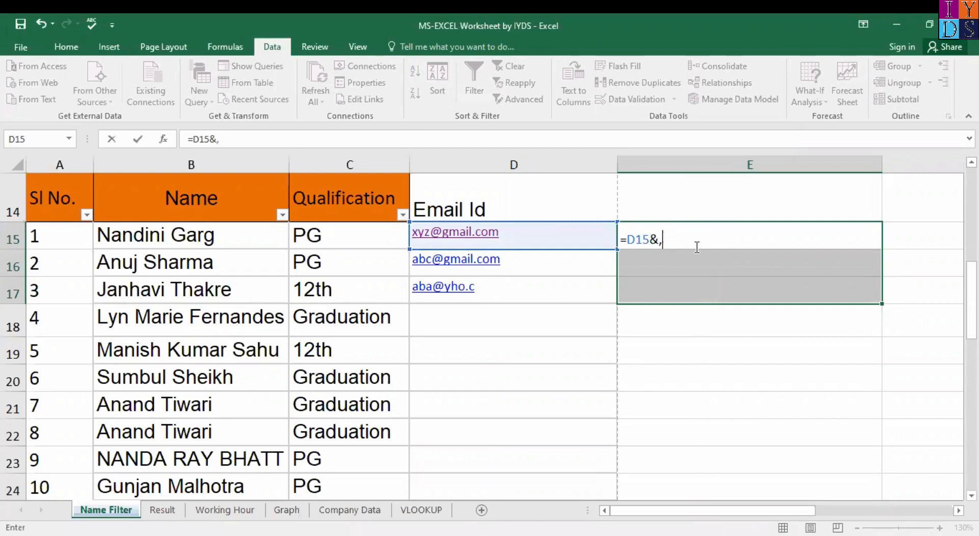
text(")
text(,",)
key(Return)
Step: Fill the formula down to E17 only, undoing the fill that went too far
click(760, 241)
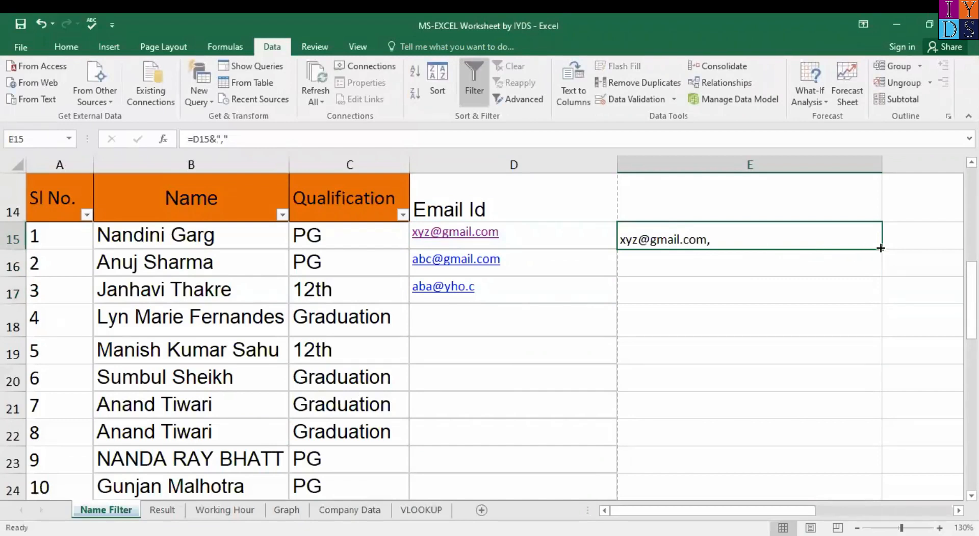
double_click(880, 248)
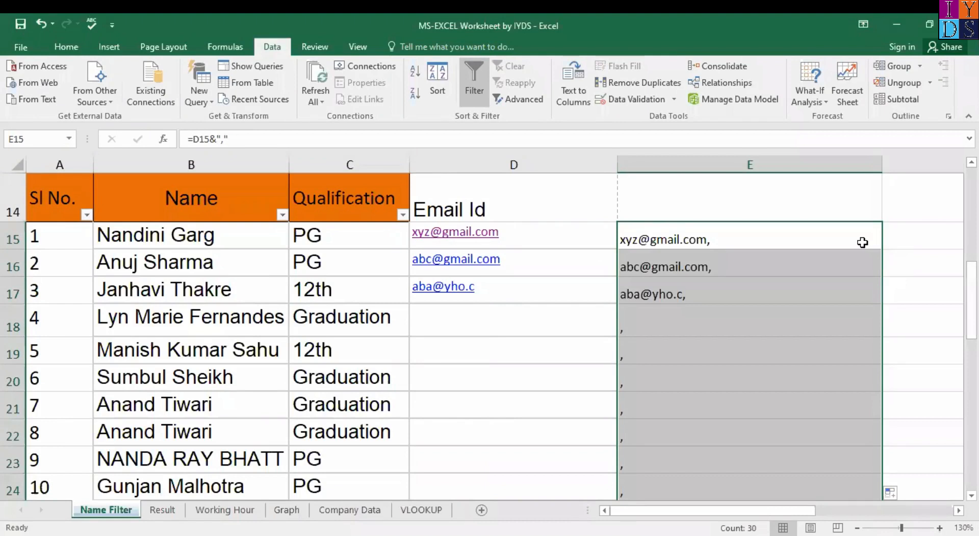
key(ctrl+c)
key(ctrl+z)
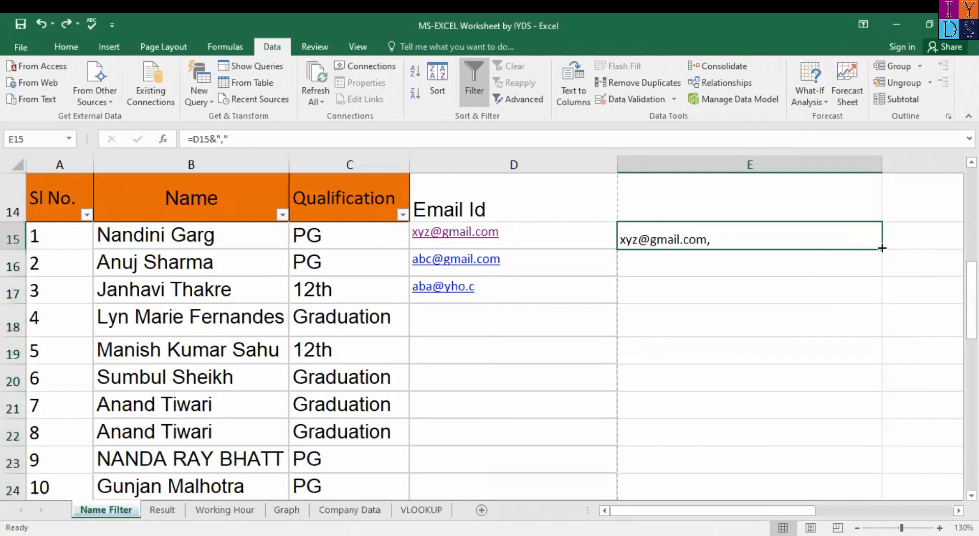
drag(875, 279, 866, 295)
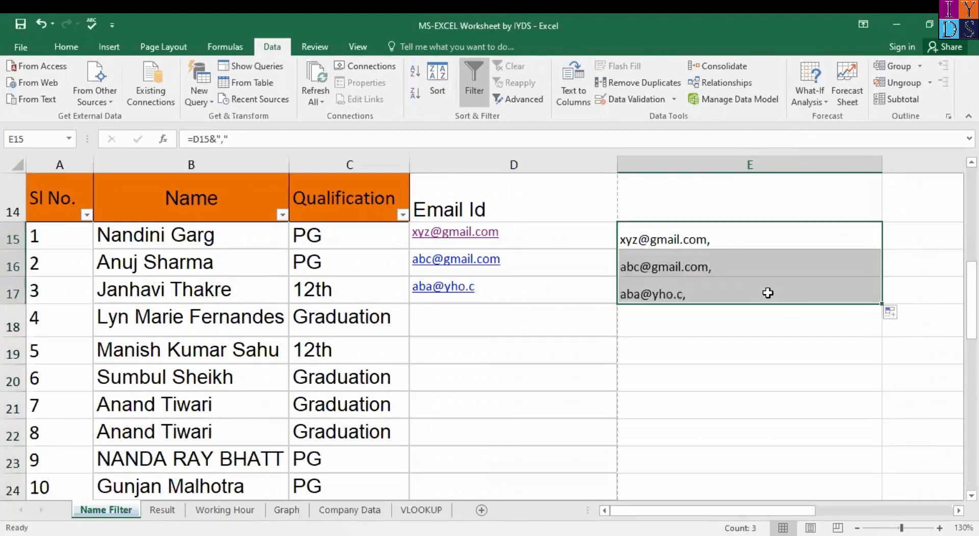
Step: Clear the Email Id heading and addresses in D14:E17
click(529, 206)
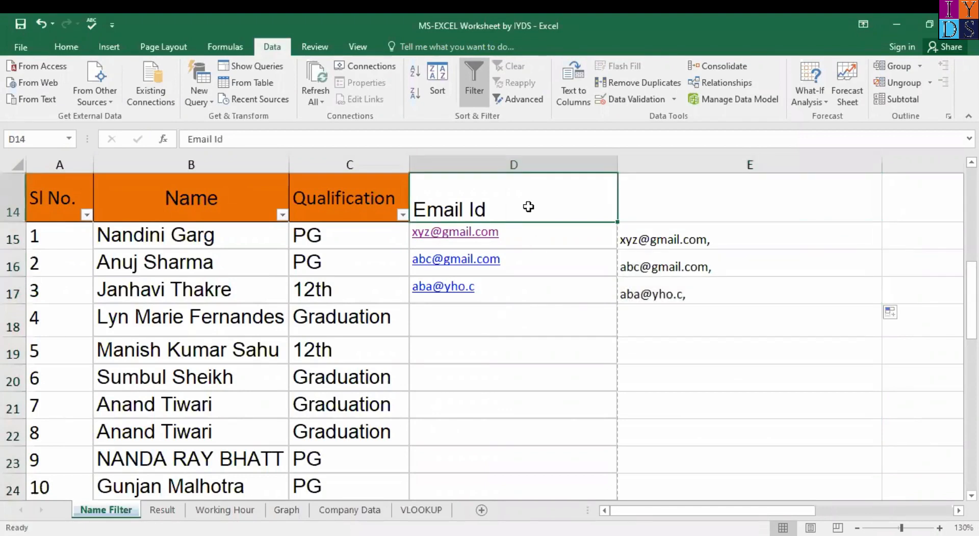
key(shift+Right)
key(shift+Down)
key(shift+Down)
key(shift+Down)
key(Delete)
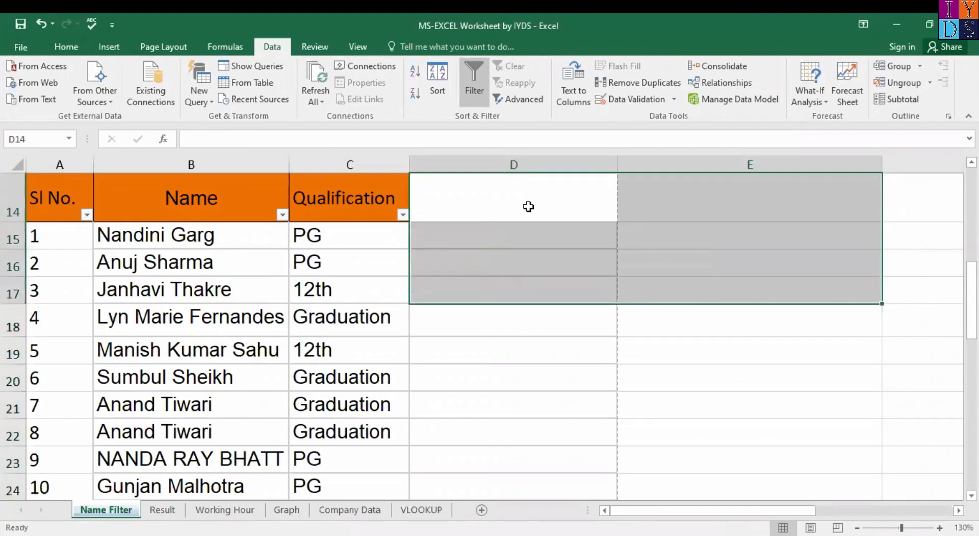
click(483, 365)
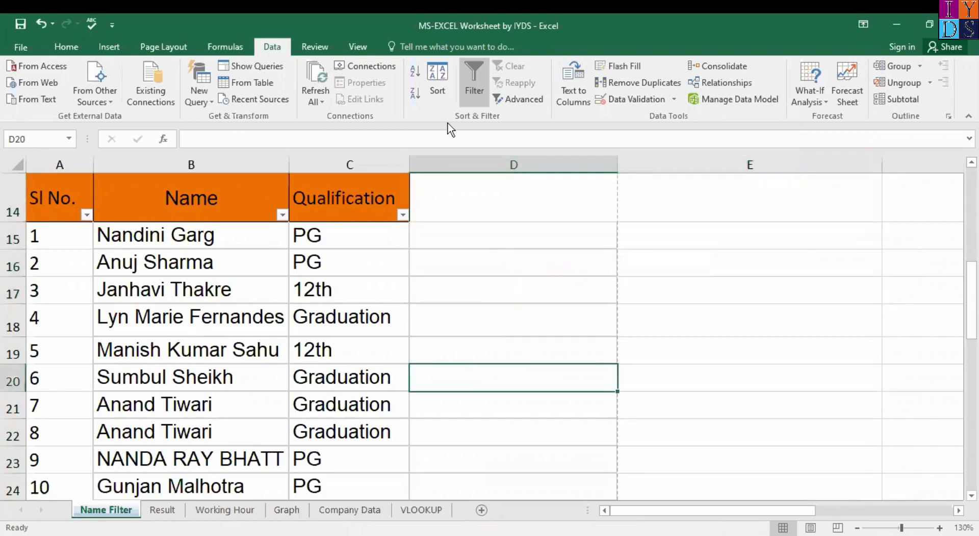
Step: Toggle Format Painter on and off, then switch to the Result sheet
click(62, 46)
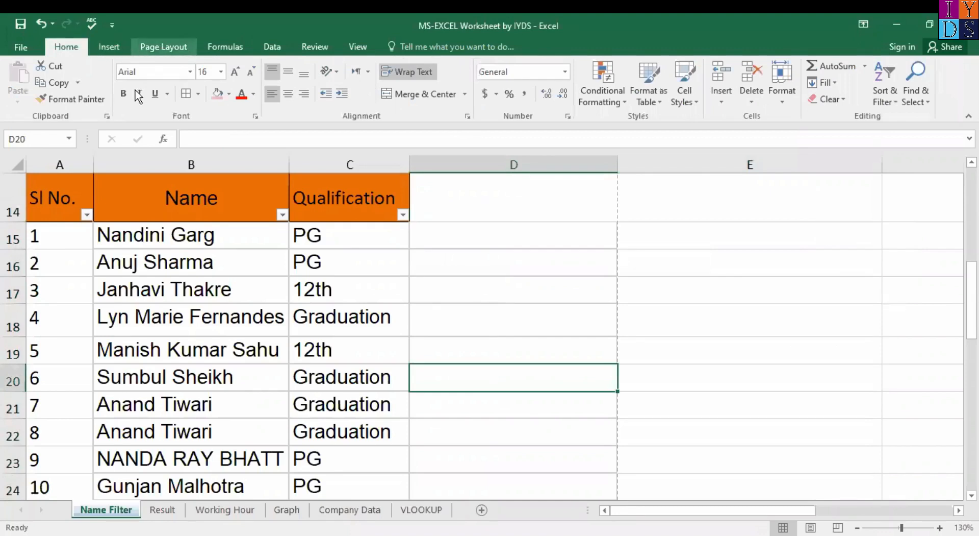
click(82, 99)
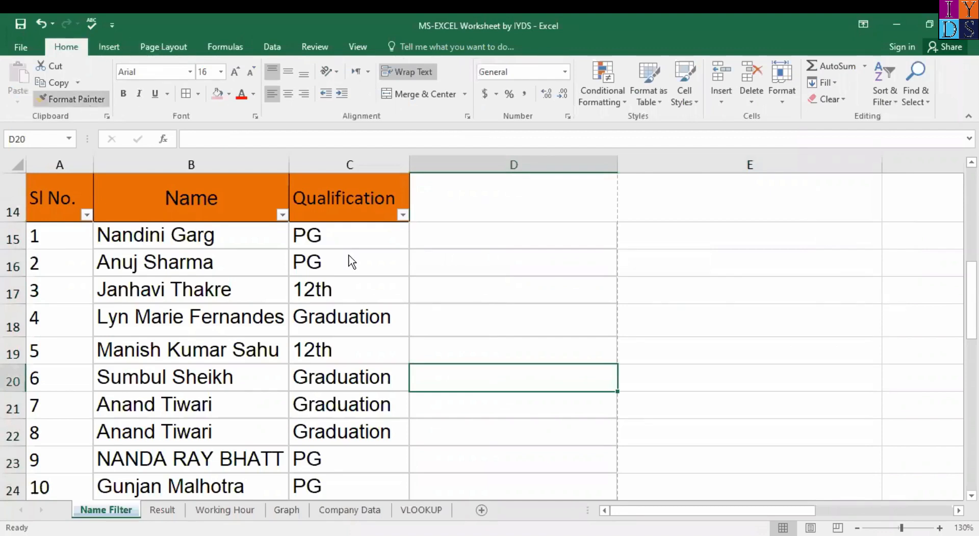
key(Escape)
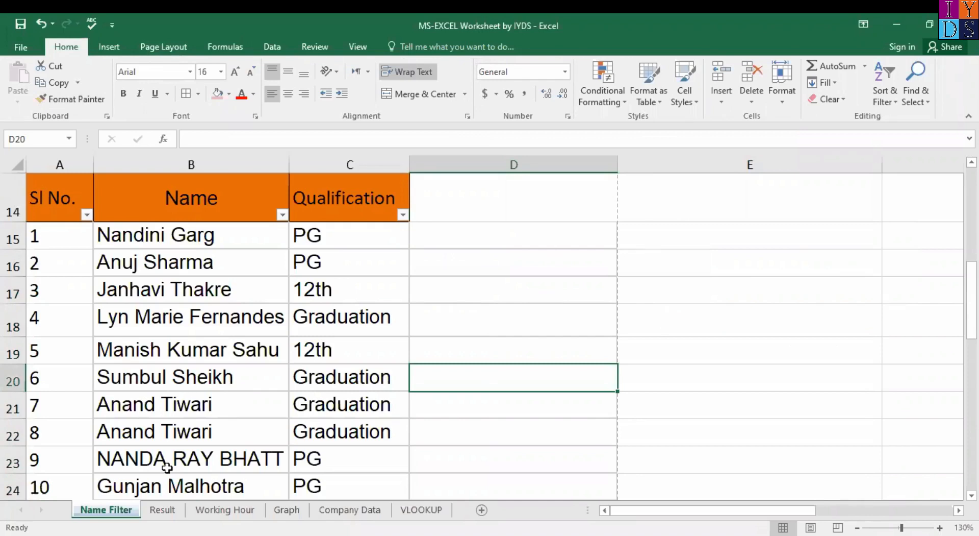
click(153, 509)
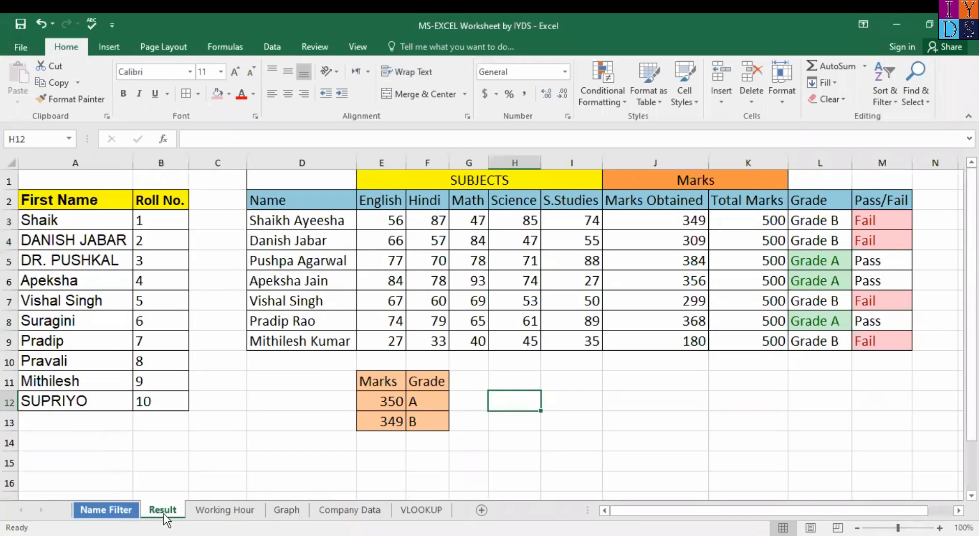
click(152, 513)
click(121, 512)
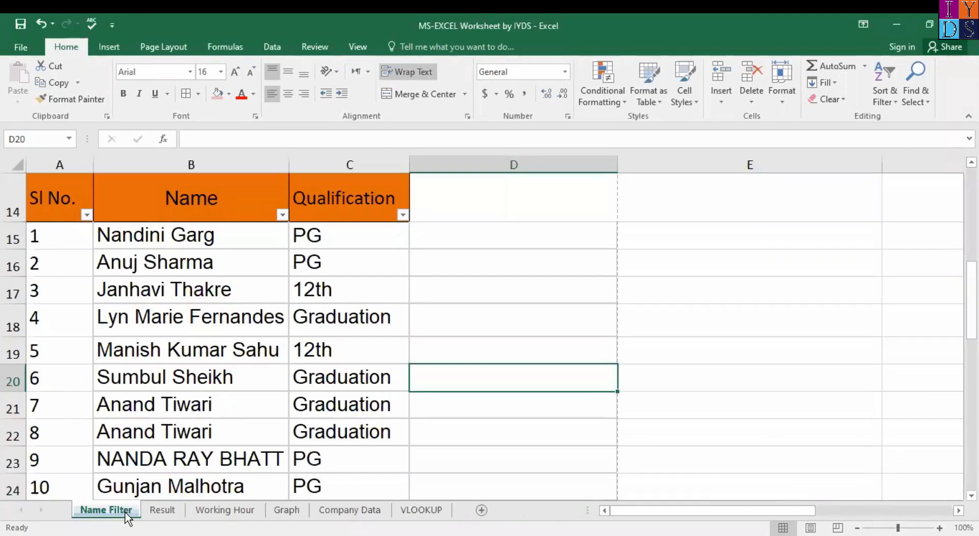
click(154, 510)
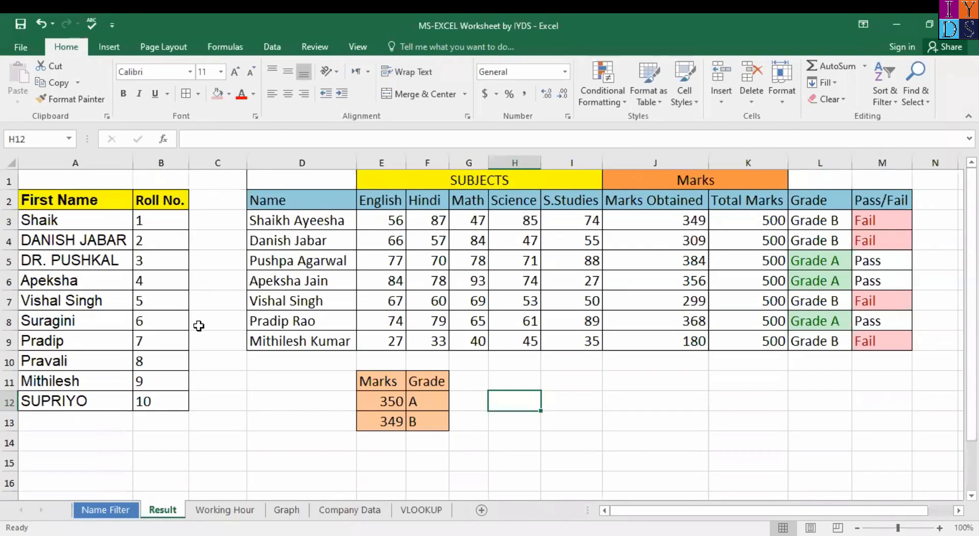
click(75, 203)
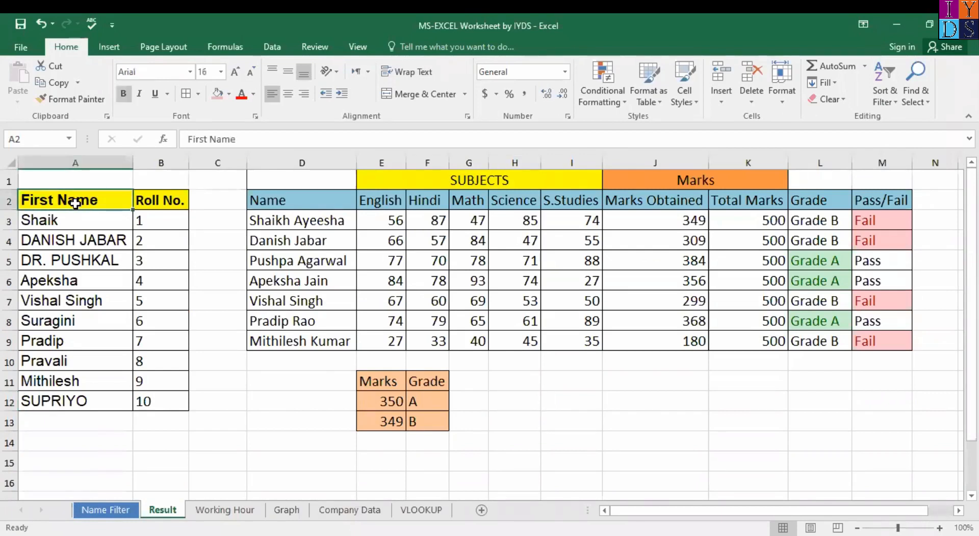
key(Down)
key(Right)
key(Down)
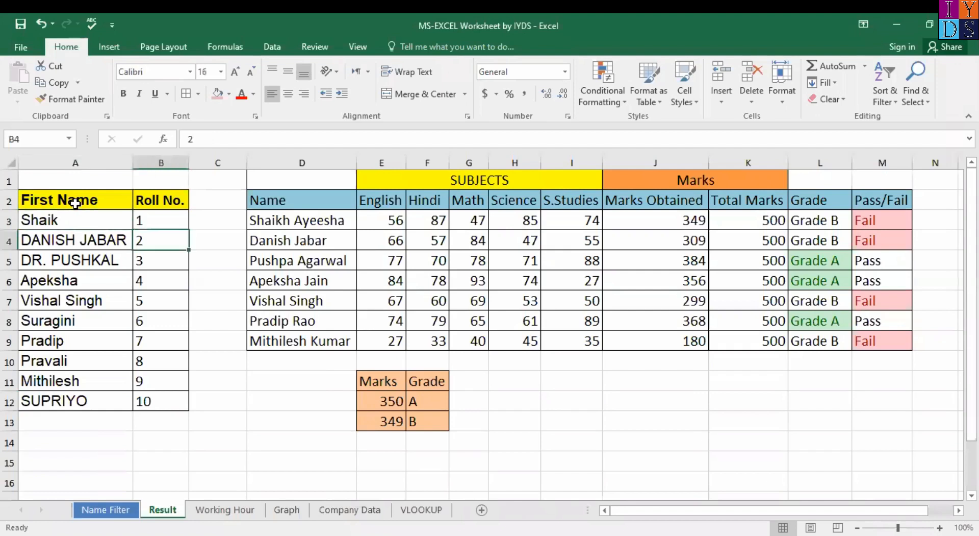
key(Up)
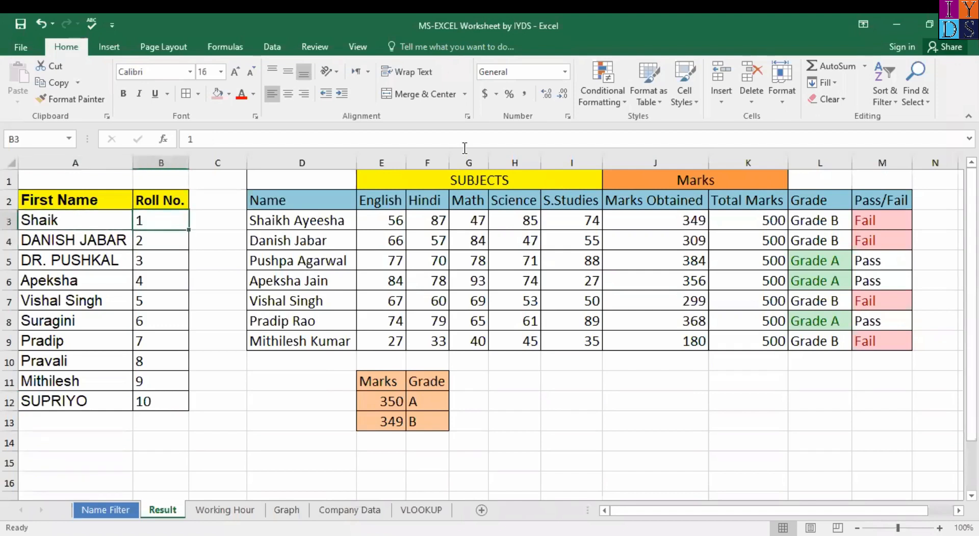
click(398, 178)
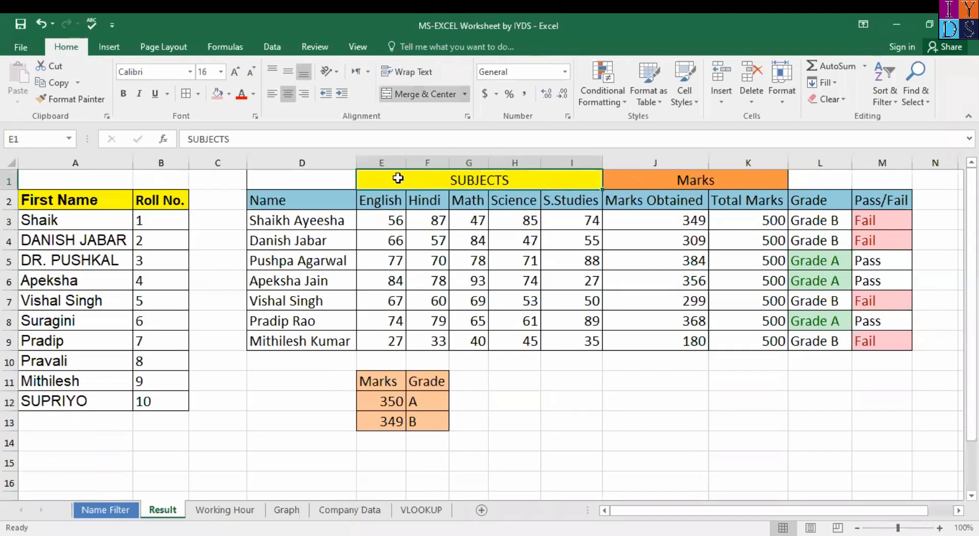
key(Down)
key(Down)
key(Down)
key(Down)
key(Left)
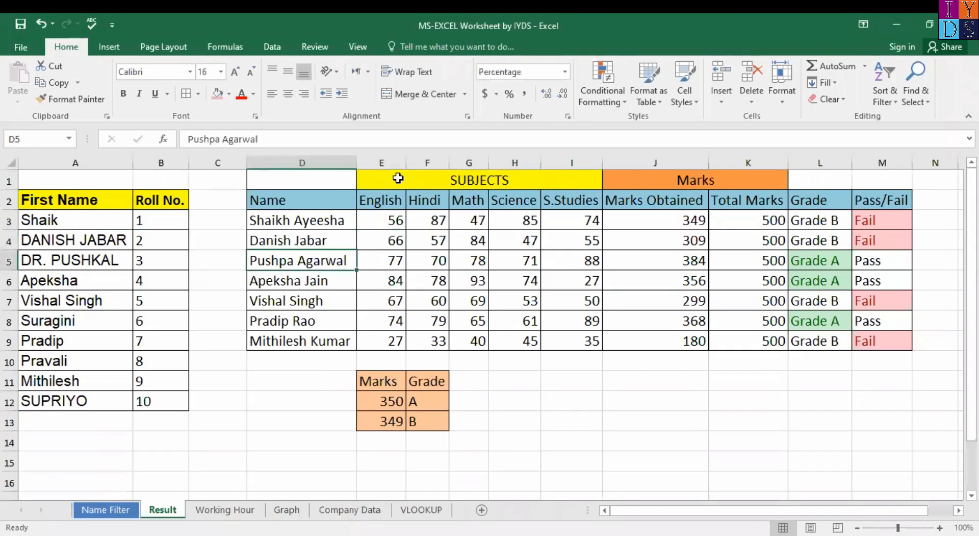
key(Right)
key(Down)
key(Down)
key(Down)
key(Down)
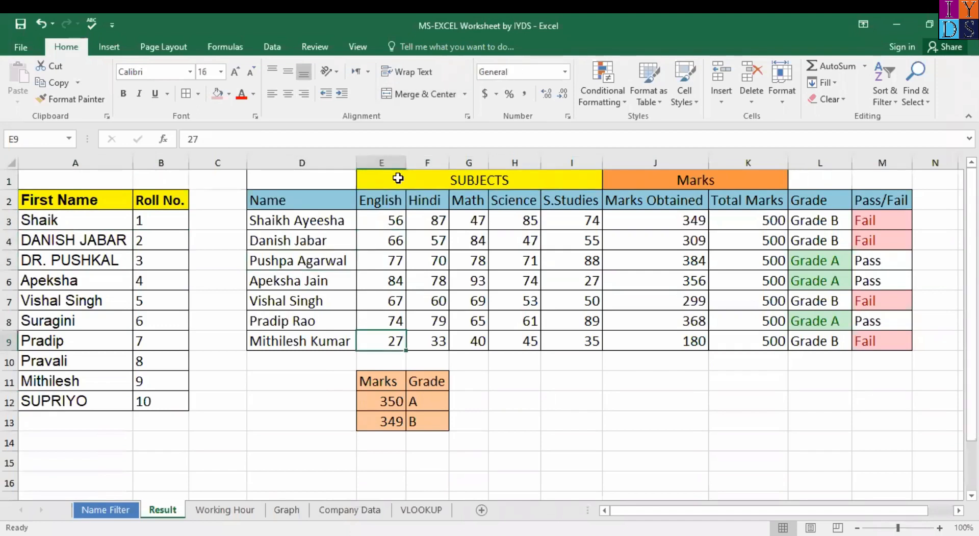
key(Right)
key(Right)
key(Right)
key(Right)
key(Right)
key(Up)
key(Up)
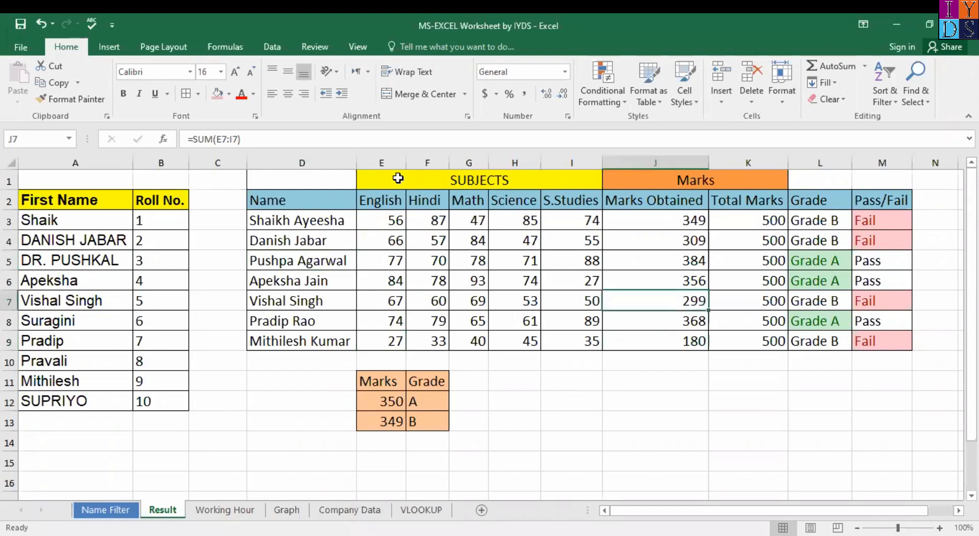
key(Right)
key(Up)
key(Up)
key(Up)
key(Up)
key(Down)
key(Down)
key(Down)
key(Down)
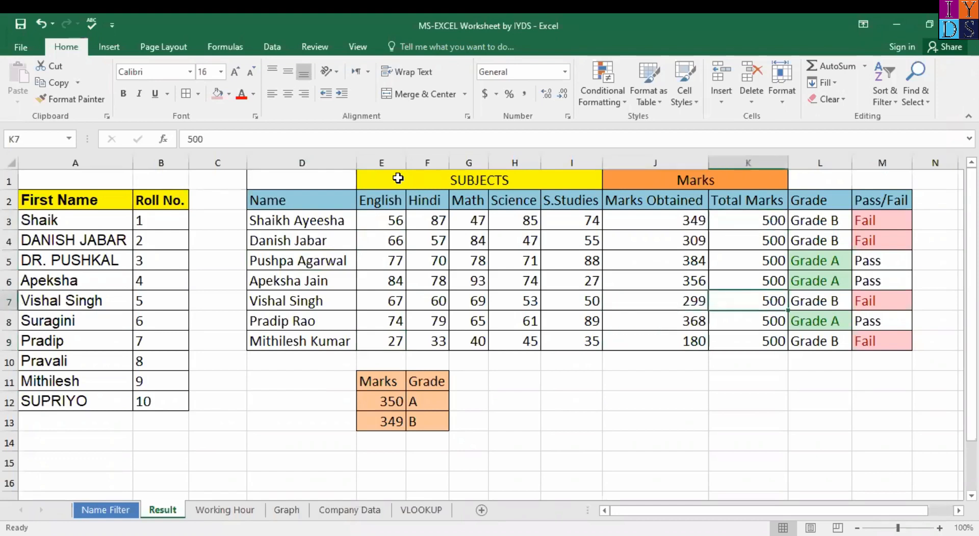
key(Right)
key(Right)
key(Up)
key(Up)
key(Up)
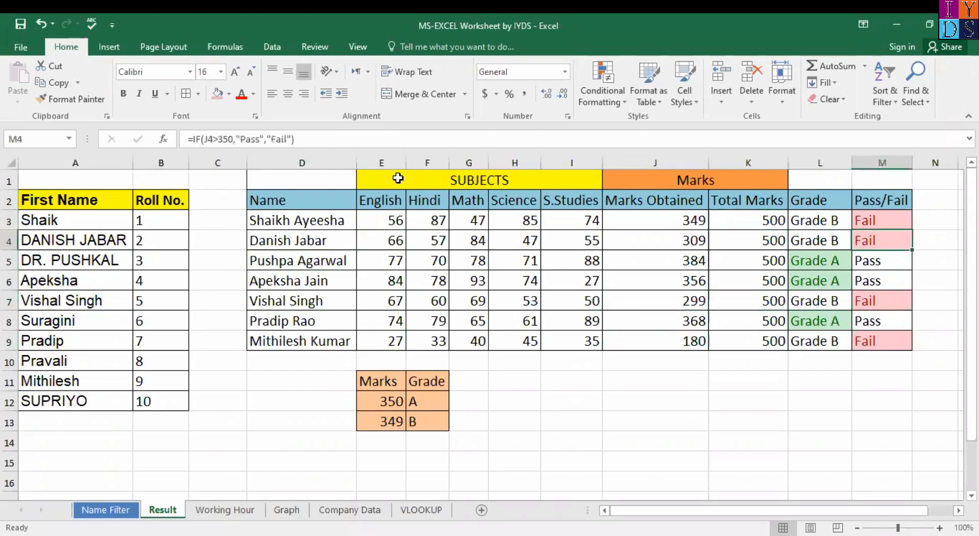
key(Up)
key(Up)
key(Down)
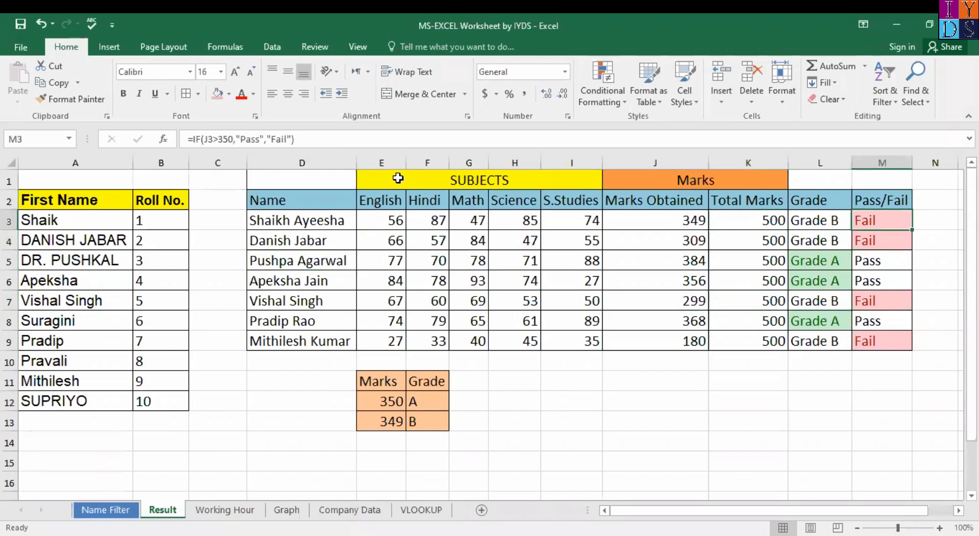
key(Down)
key(Down)
key(Down)
key(Down)
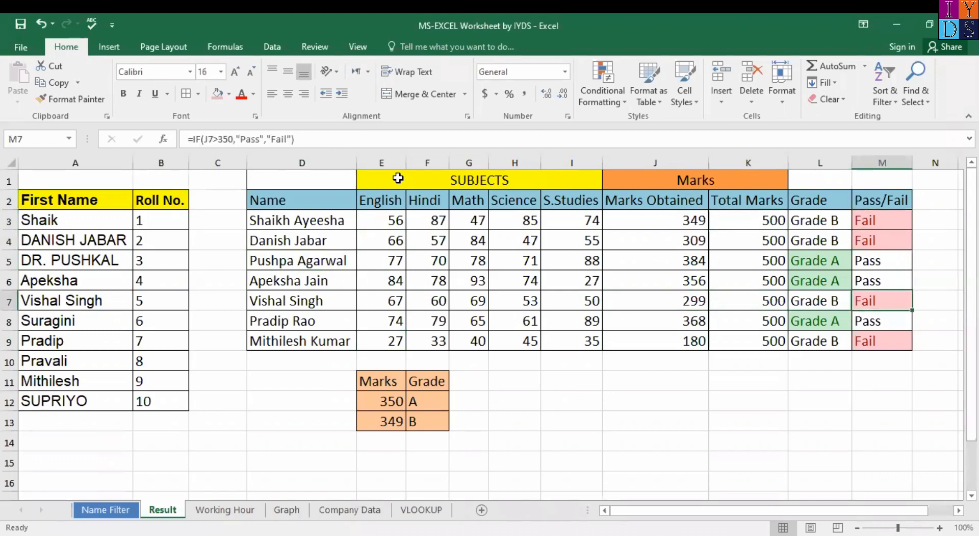
key(Down)
key(Down)
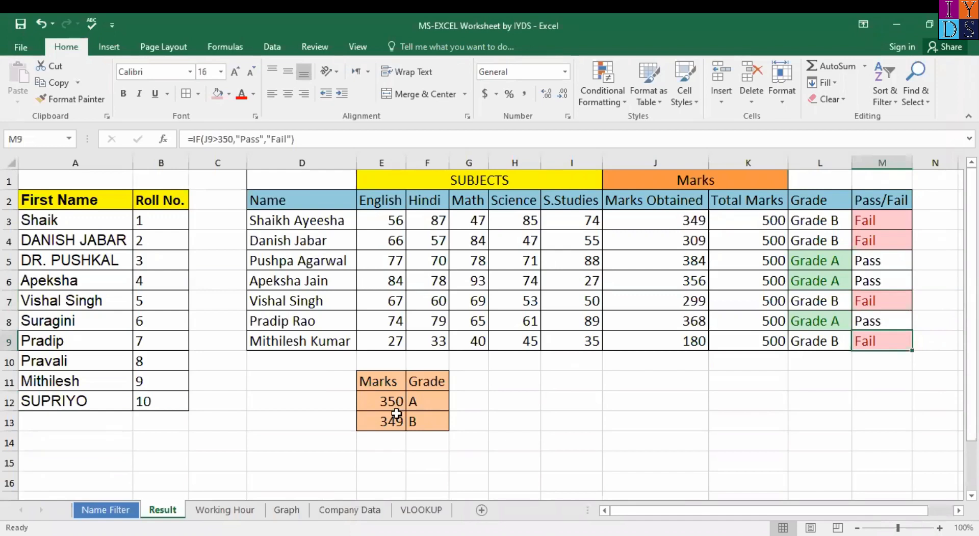
click(389, 399)
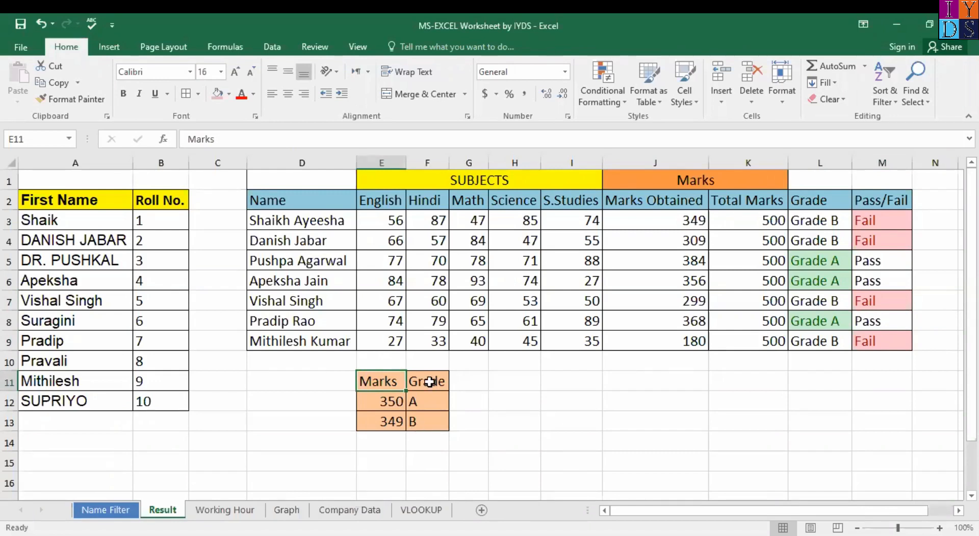
click(399, 408)
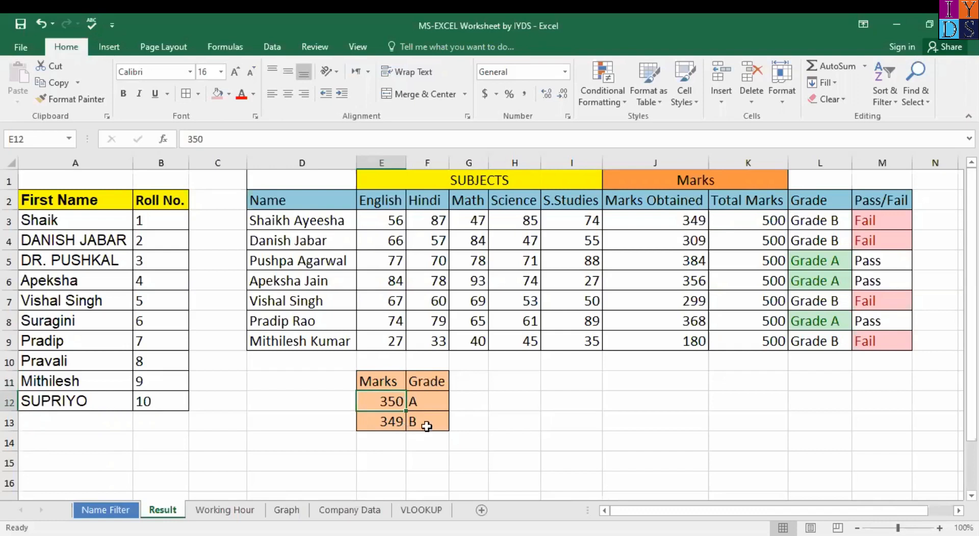
click(427, 426)
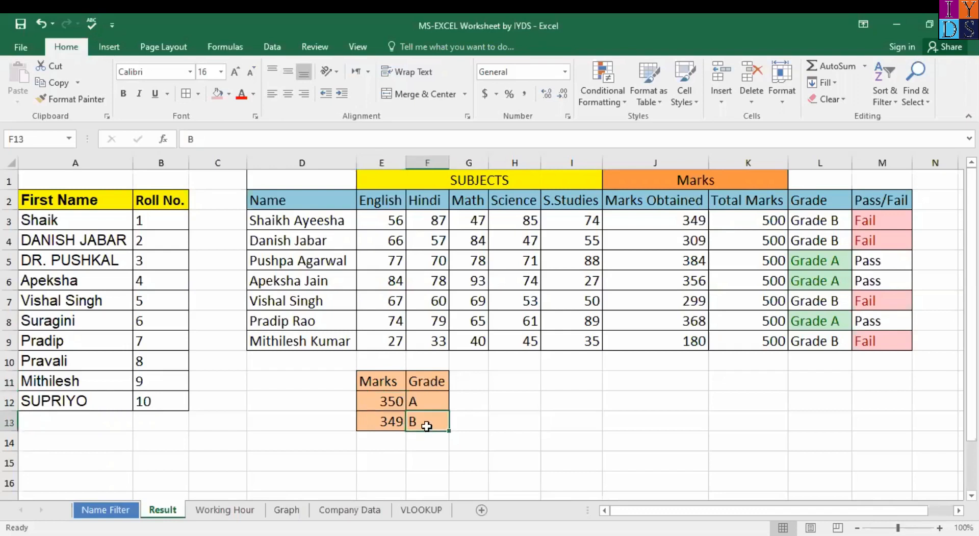
key(Return)
click(426, 426)
click(306, 203)
shift+click(591, 347)
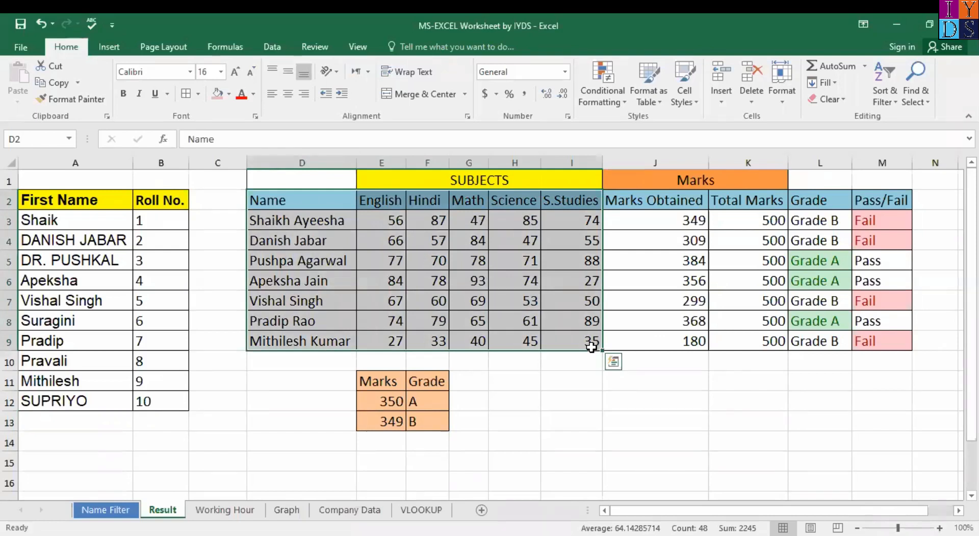
key(Up)
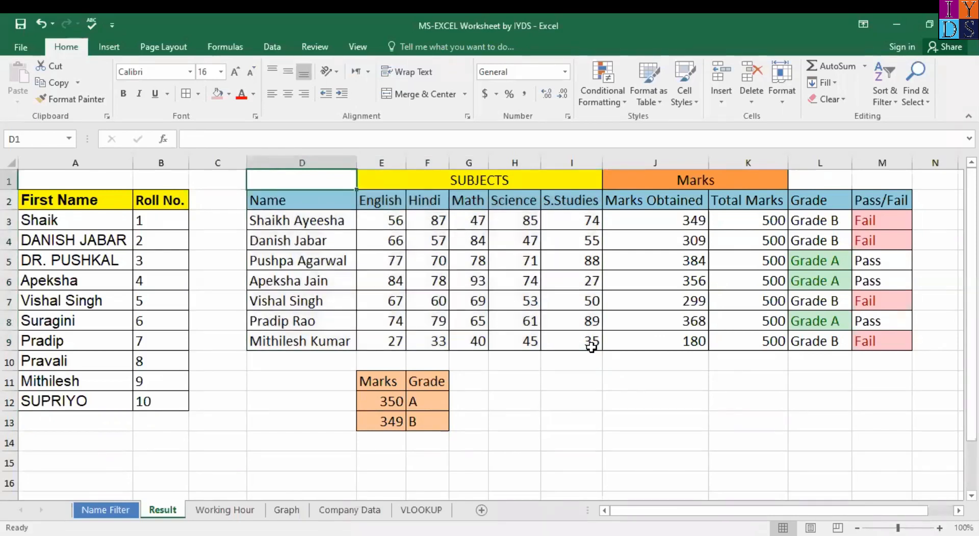
key(Right)
key(Right)
key(Down)
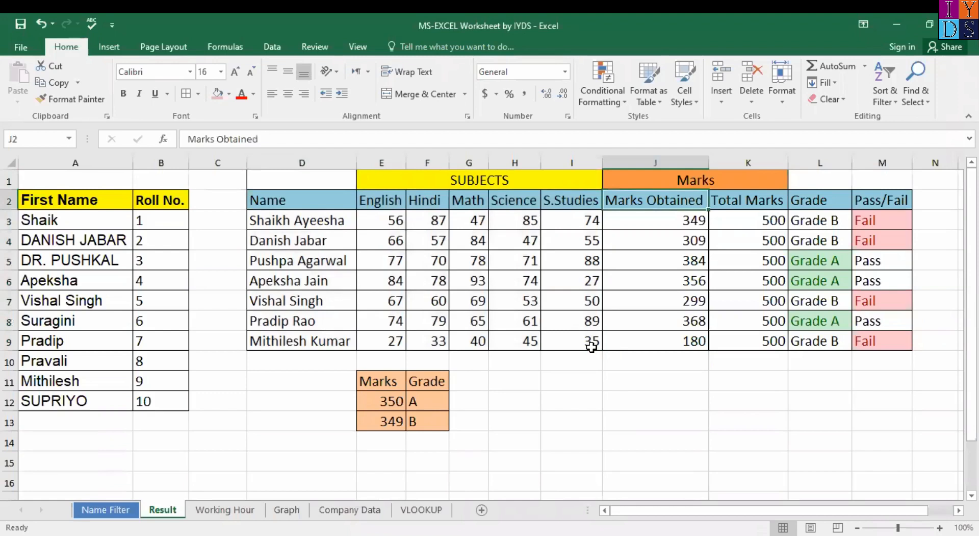
key(Left)
key(Left)
key(Up)
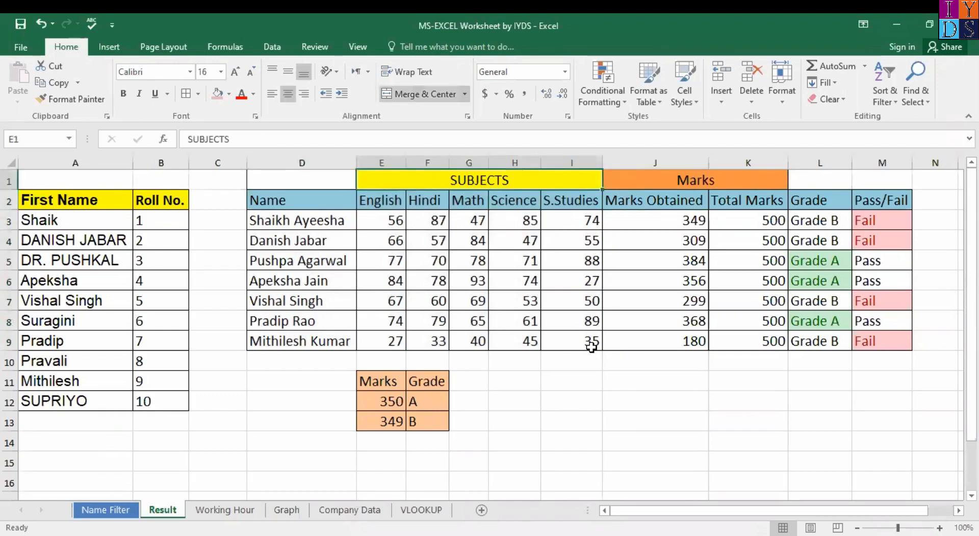
key(shift+Left)
key(shift+Down)
key(shift+Down)
key(shift+Down)
key(shift+Down)
key(shift+Down)
key(shift+Down)
key(shift+Down)
key(shift+Down)
key(shift+Down)
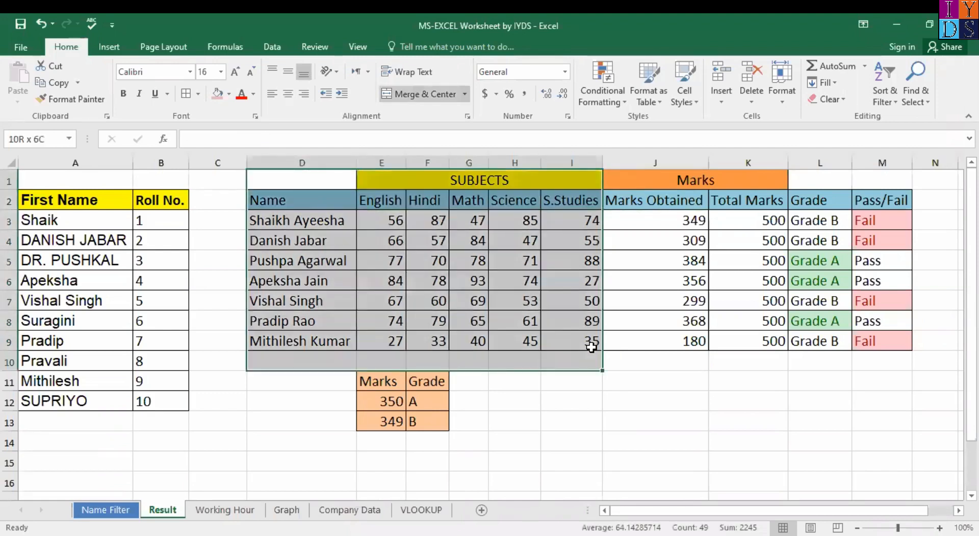
key(shift+Up)
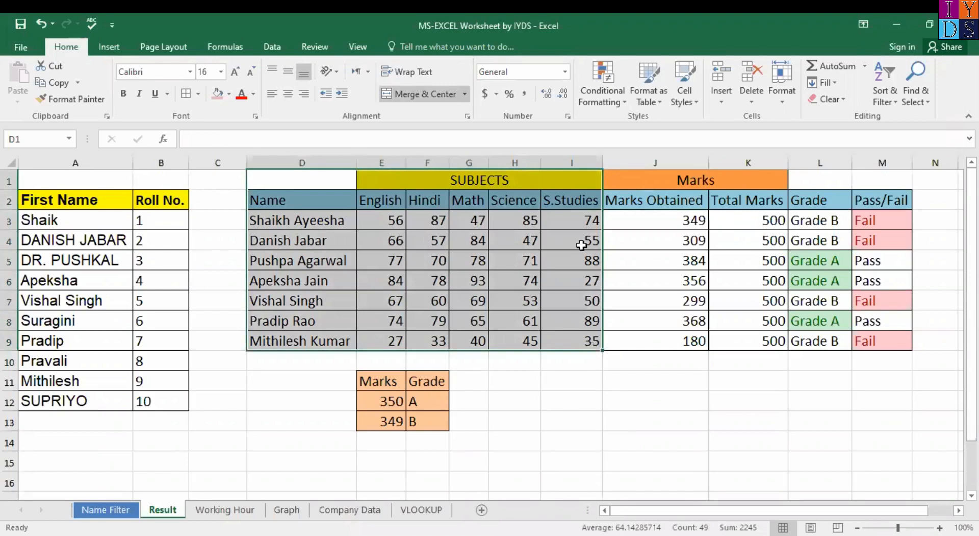
click(550, 244)
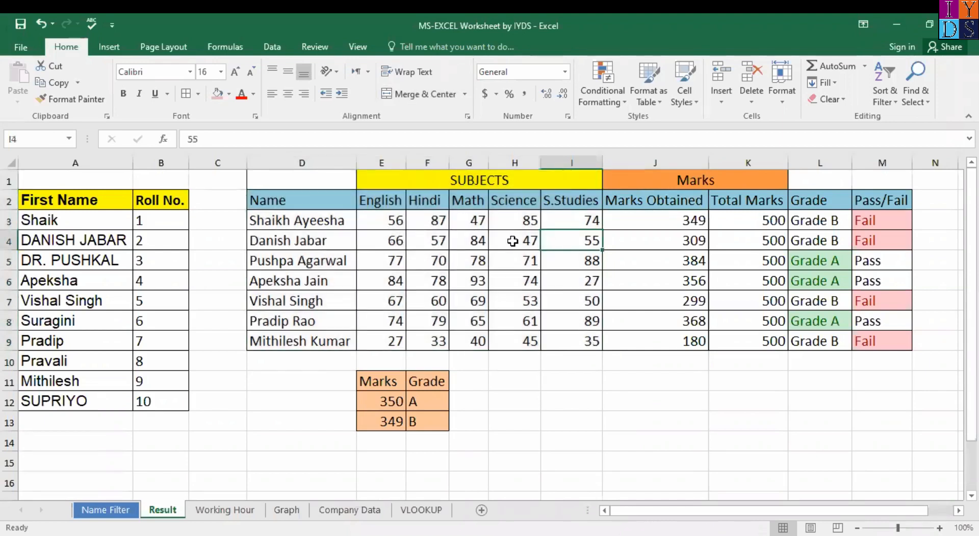
Step: Delete the Marks Obtained totals in J3:J9, leaving J3 selected
click(684, 223)
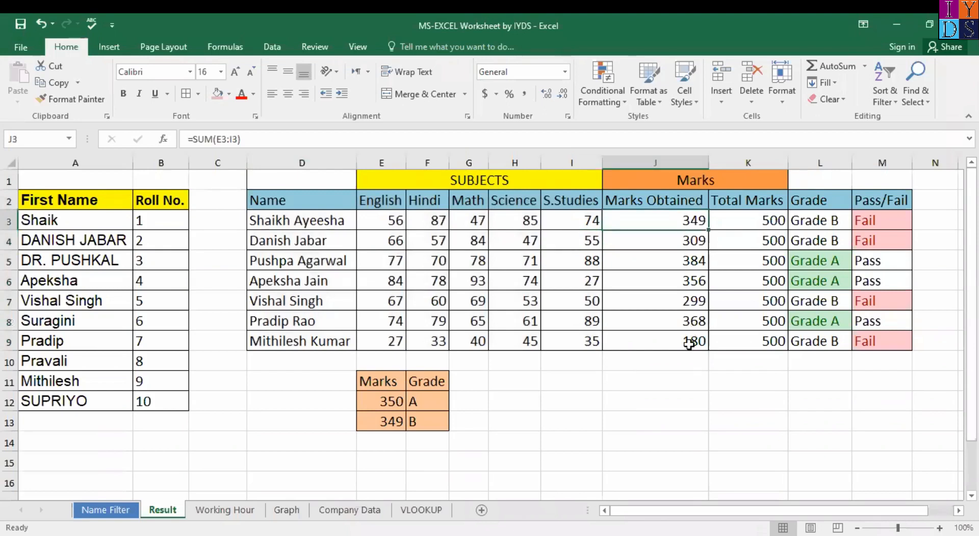
drag(709, 230, 689, 345)
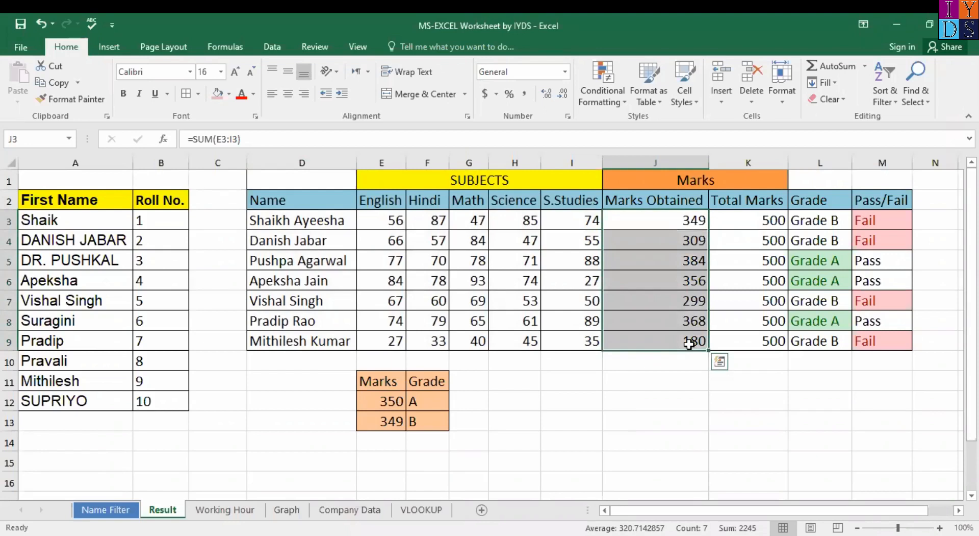
key(Delete)
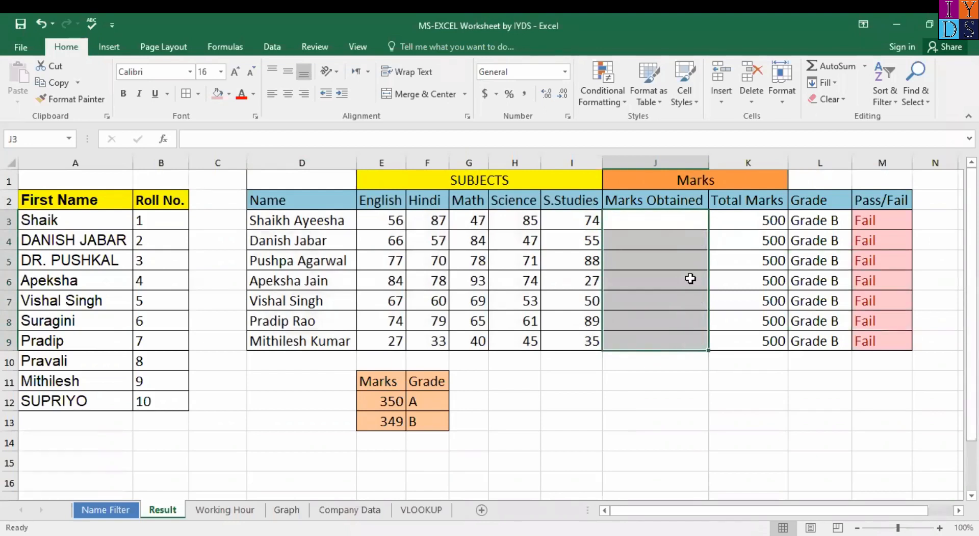
click(683, 219)
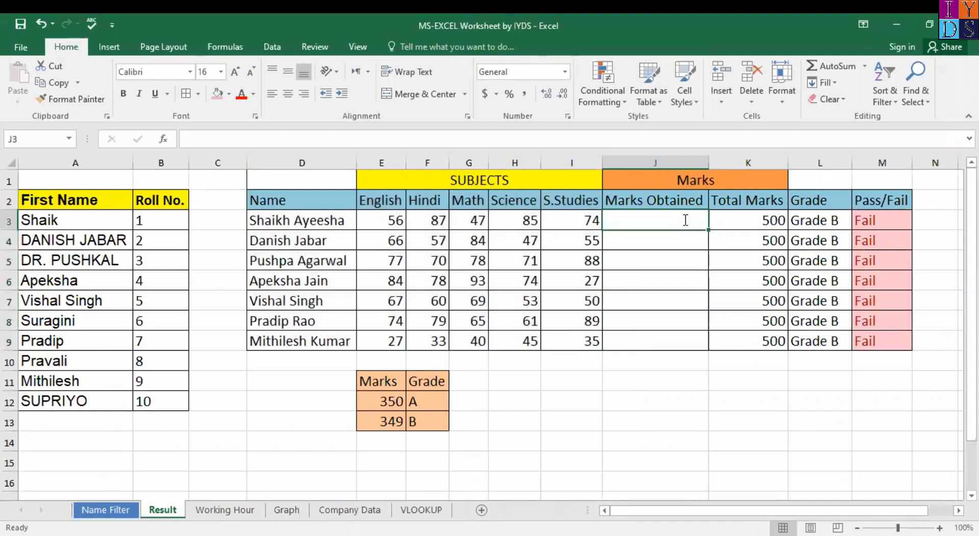
text(=)
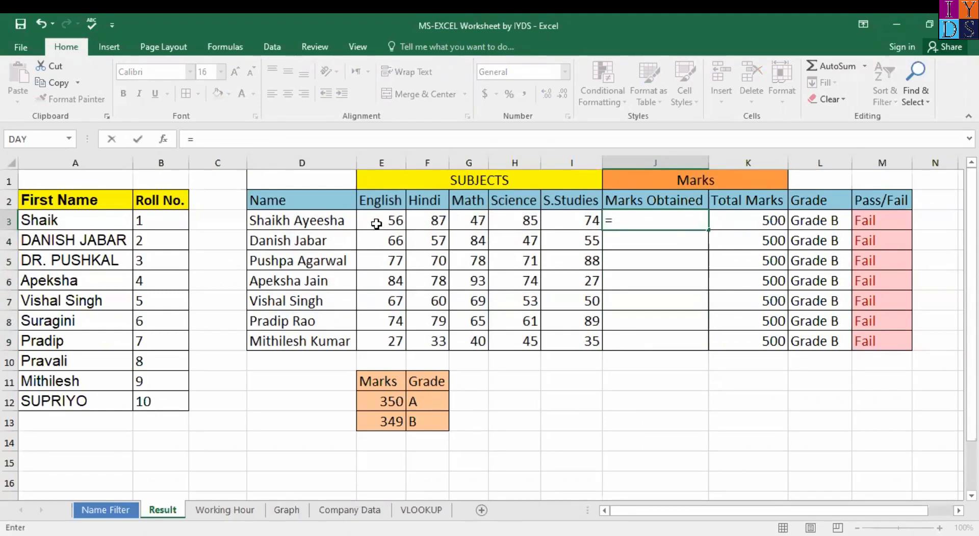
drag(383, 222, 570, 223)
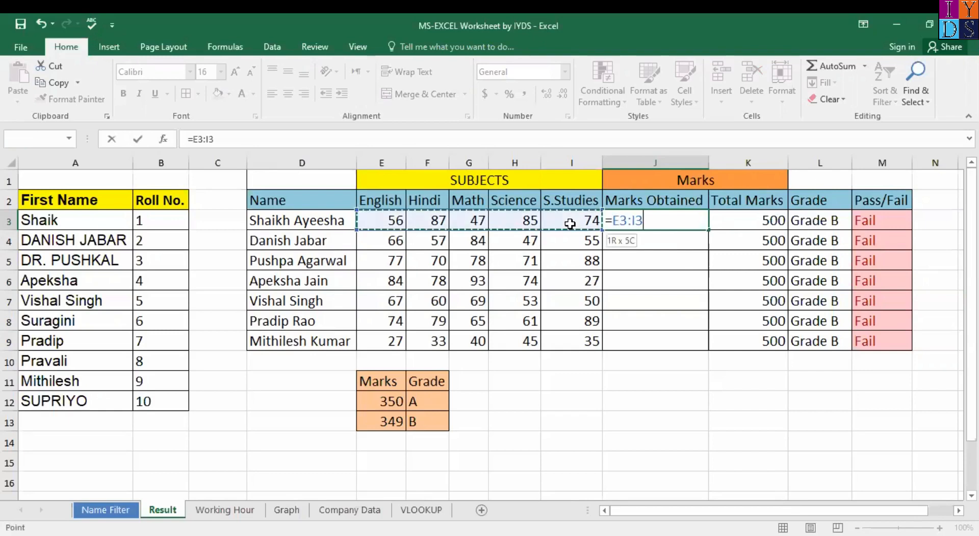
key(Return)
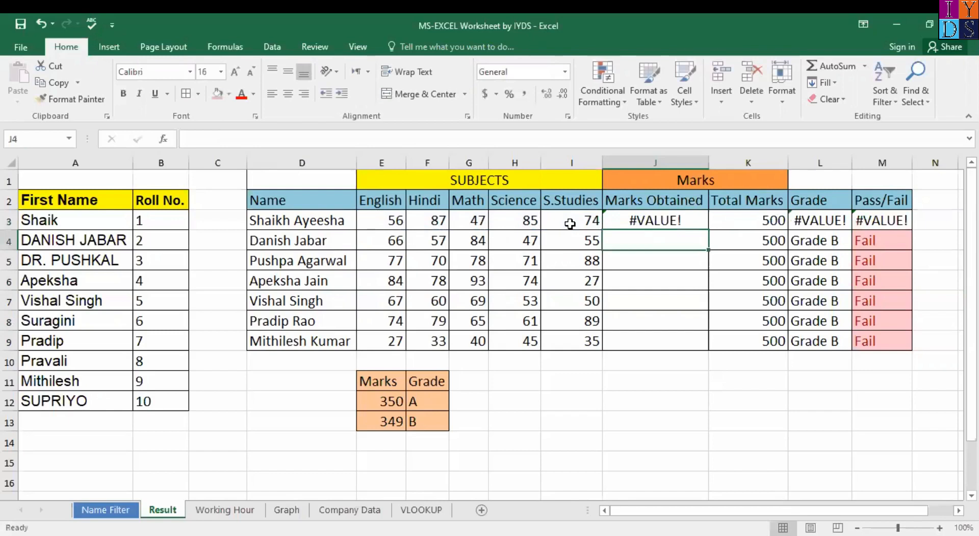
key(ctrl+z)
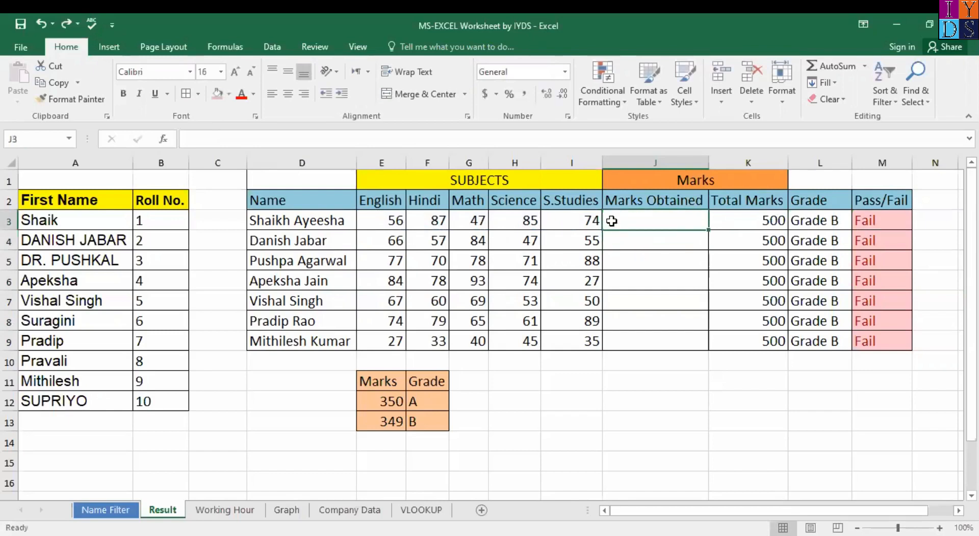
text(=SUM(E3:I3)
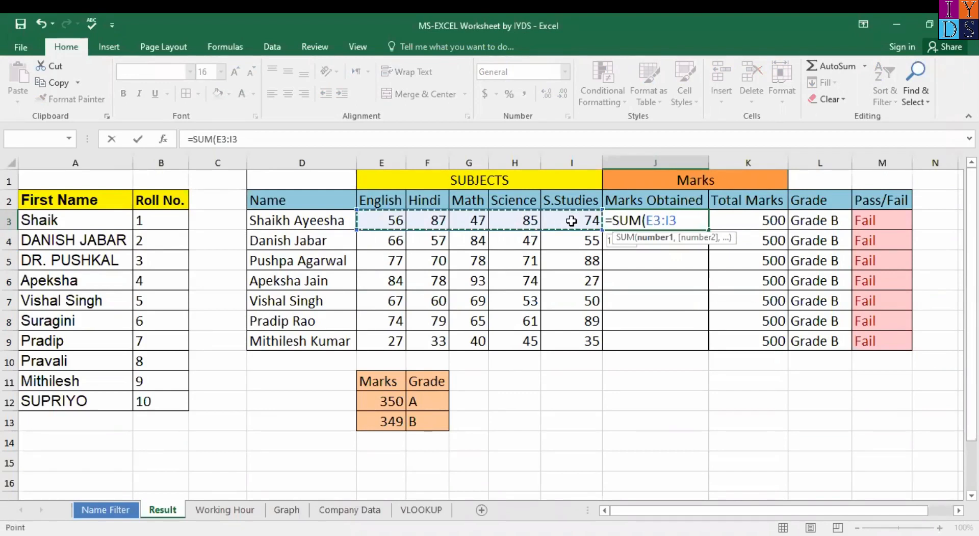
key(Return)
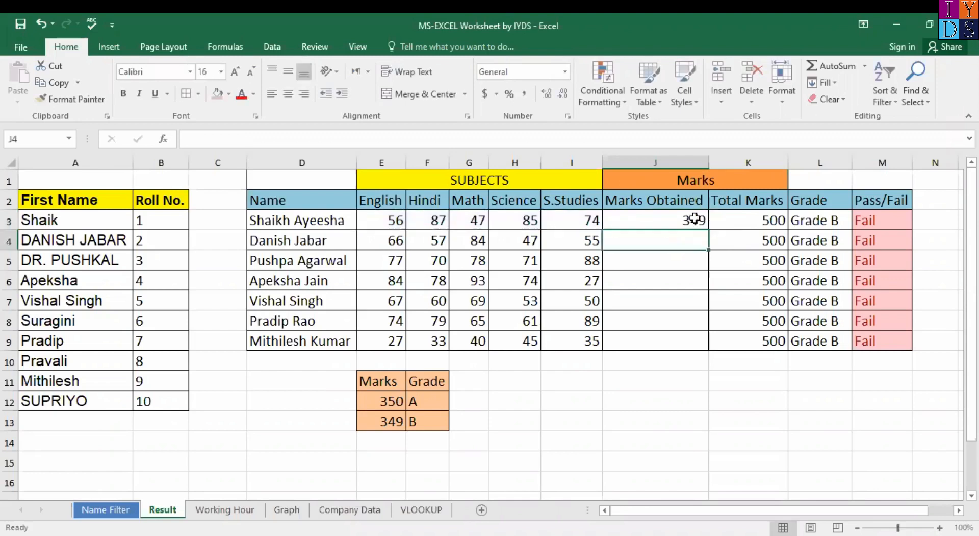
click(694, 218)
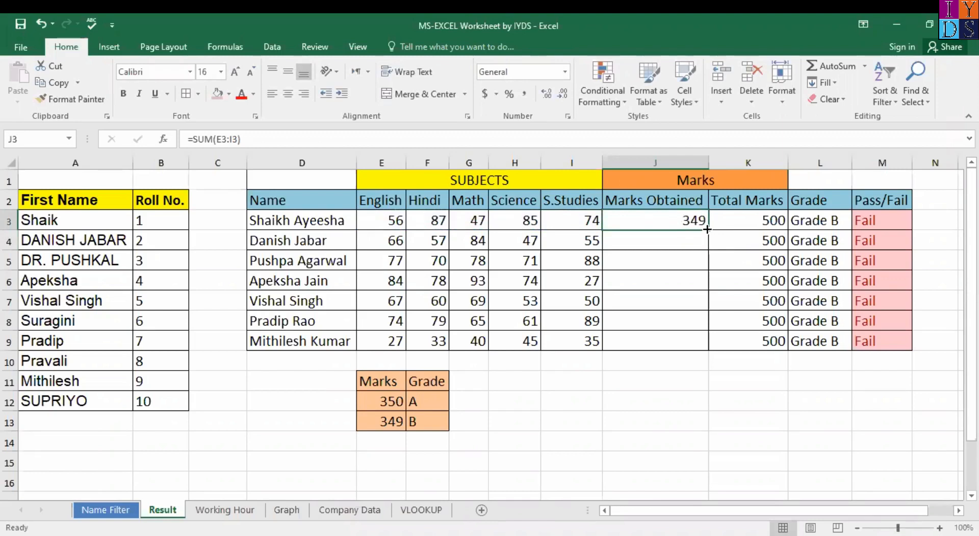
double_click(707, 230)
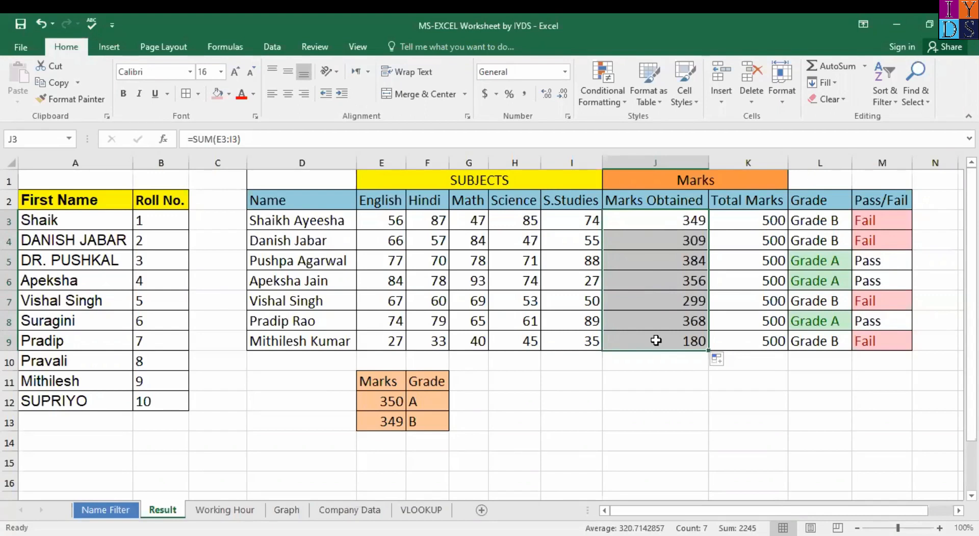
key(ctrl+z)
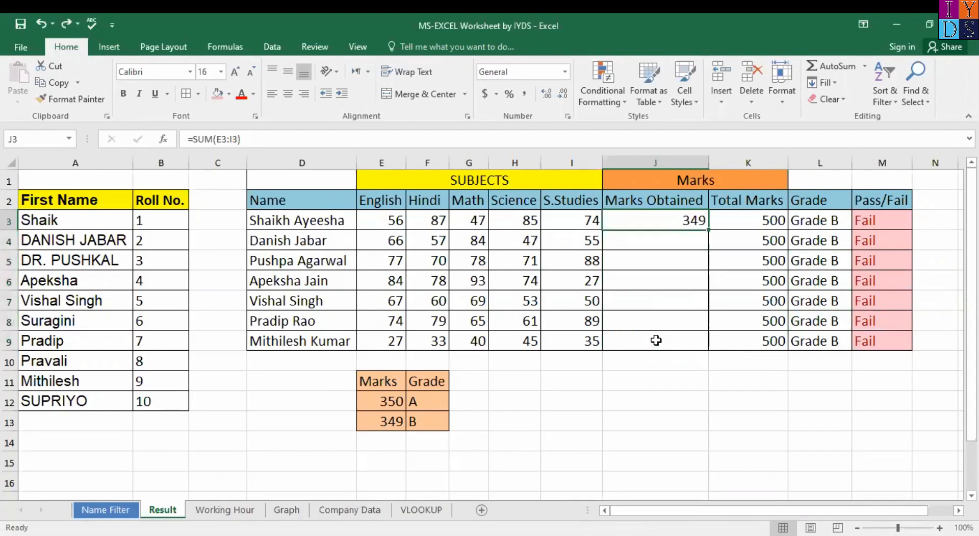
key(ctrl+z)
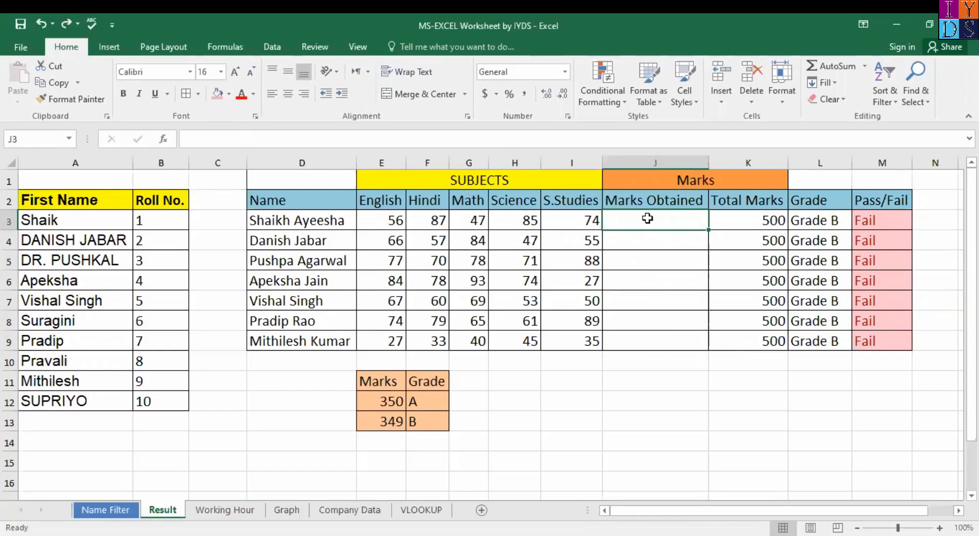
drag(383, 220, 660, 220)
click(661, 220)
drag(386, 221, 650, 225)
click(650, 224)
drag(386, 220, 647, 222)
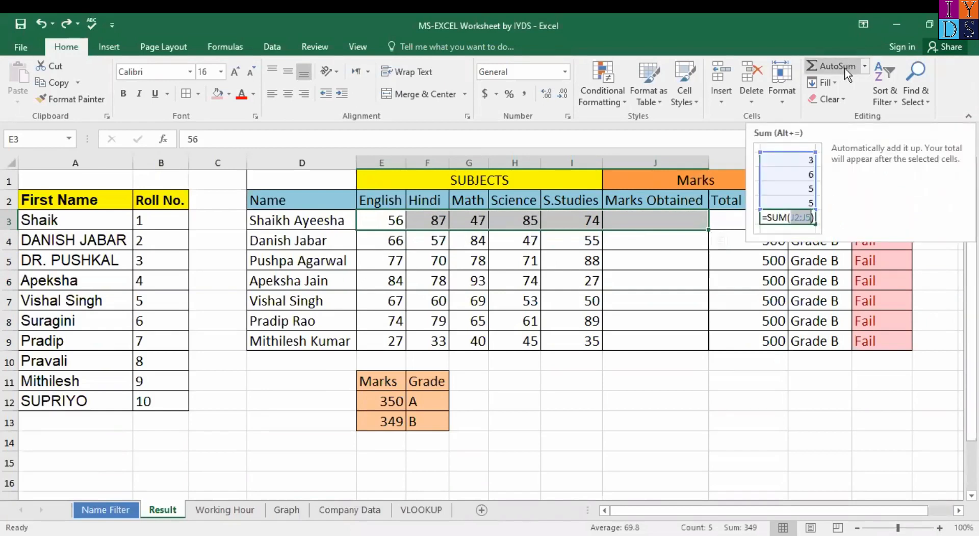
click(844, 67)
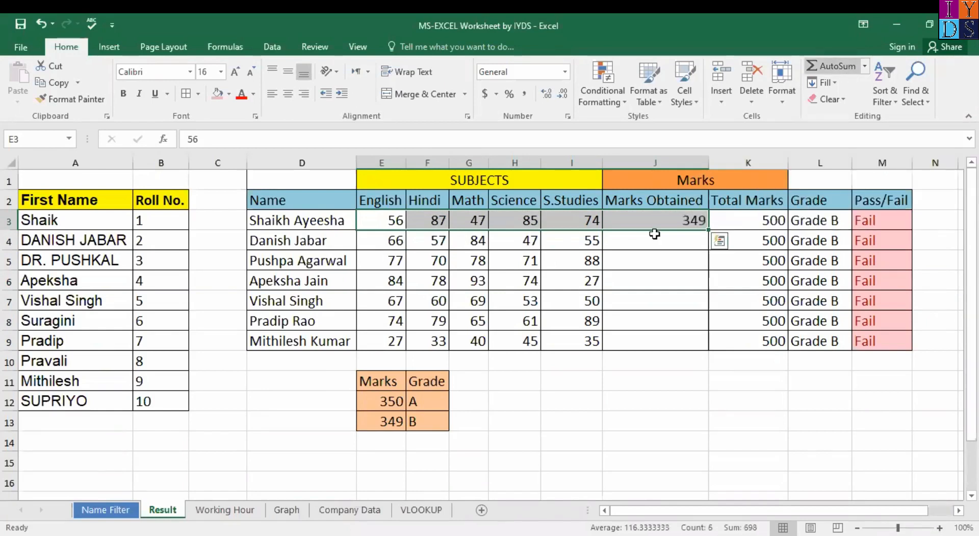
Step: Try filling the J3 sum down to J9, then undo the fill
click(707, 231)
click(706, 227)
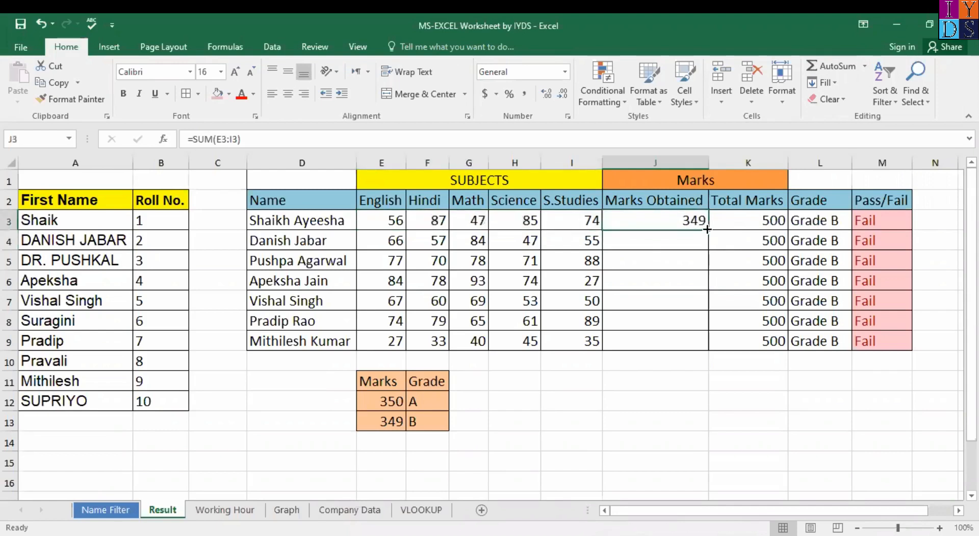
double_click(707, 231)
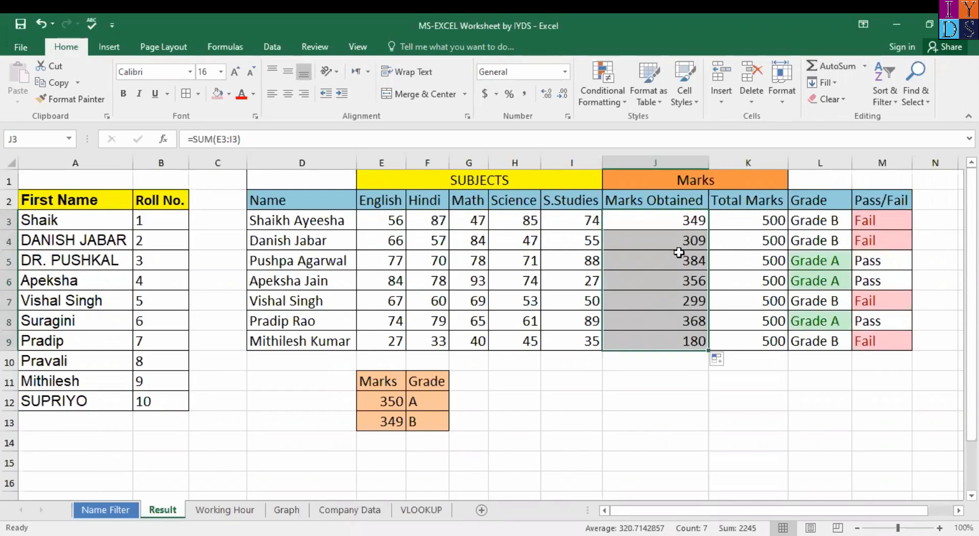
key(ctrl+z)
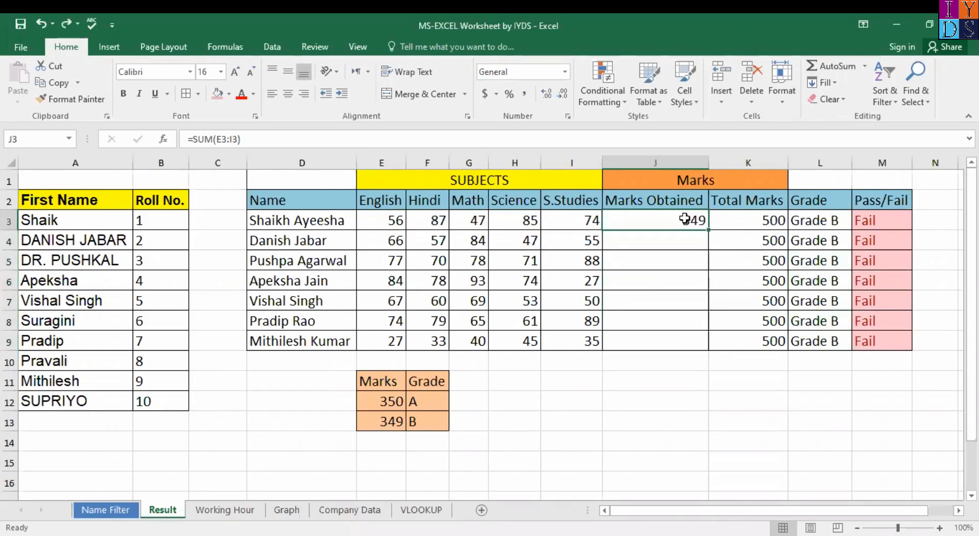
double_click(686, 218)
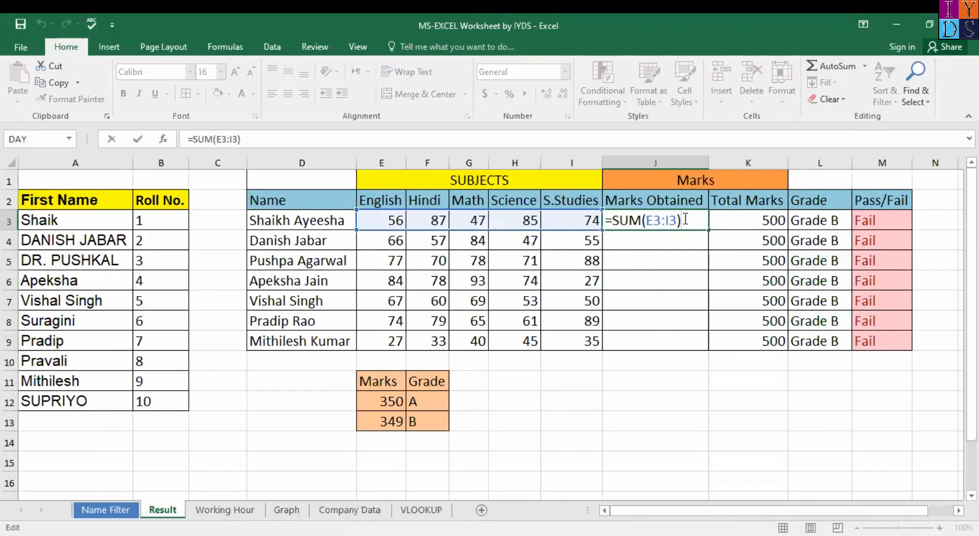
key(BackSpace)
key(BackSpace)
key(BackSpace)
key(BackSpace)
key(BackSpace)
key(BackSpace)
key(BackSpace)
key(BackSpace)
key(BackSpace)
key(BackSpace)
key(BackSpace)
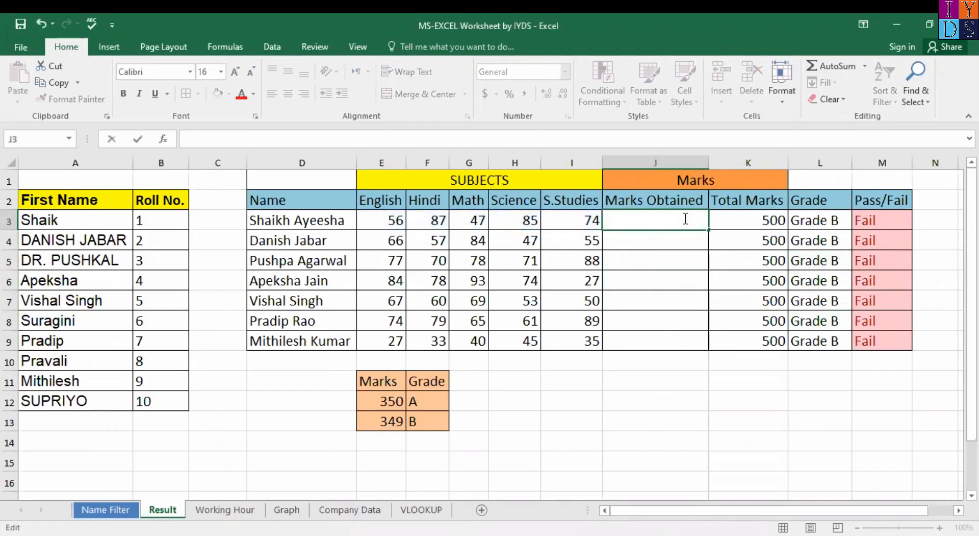
text(=)
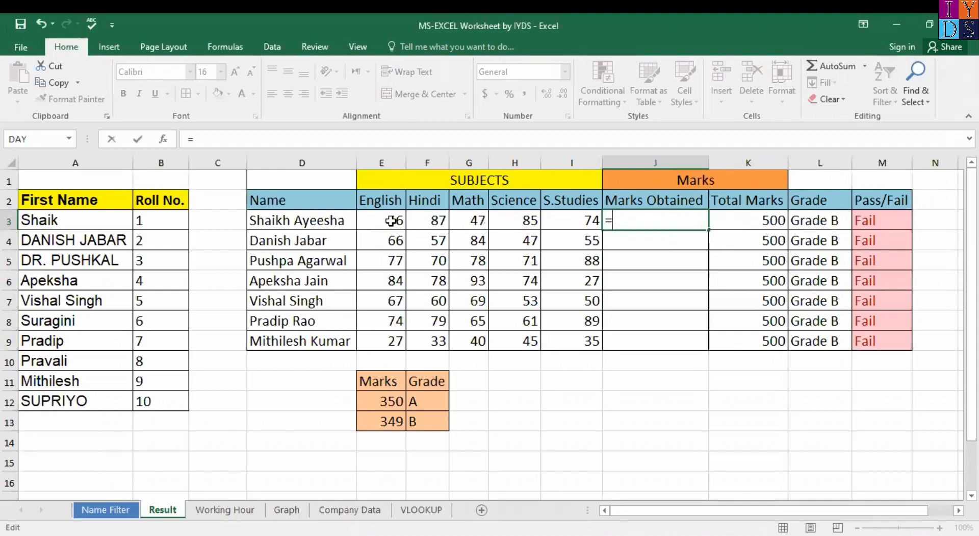
drag(382, 220, 566, 221)
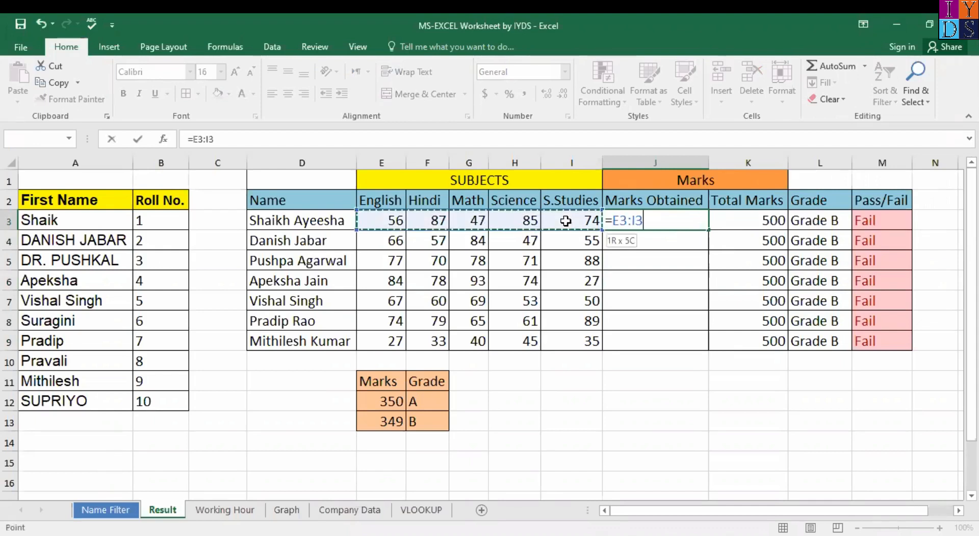
drag(566, 221, 566, 220)
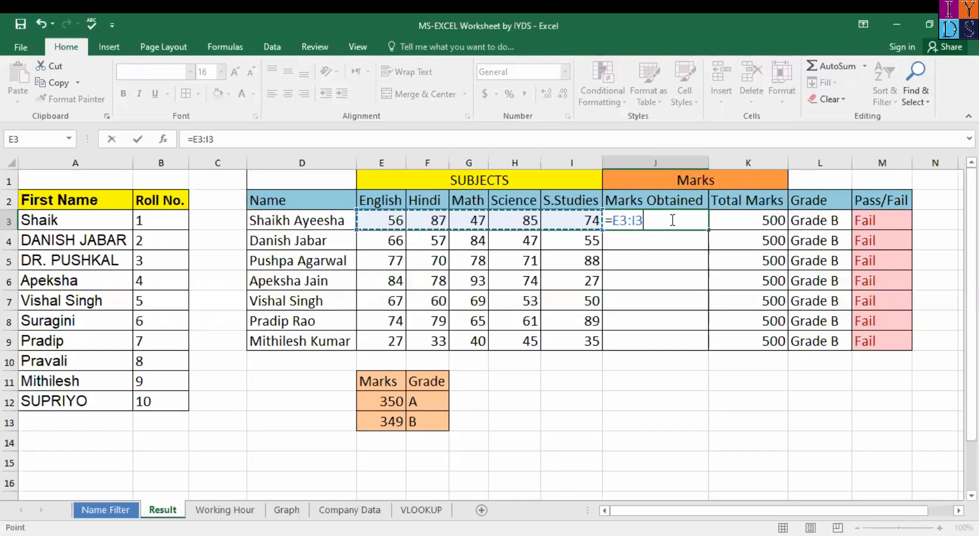
key(BackSpace)
key(BackSpace)
key(BackSpace)
key(BackSpace)
key(BackSpace)
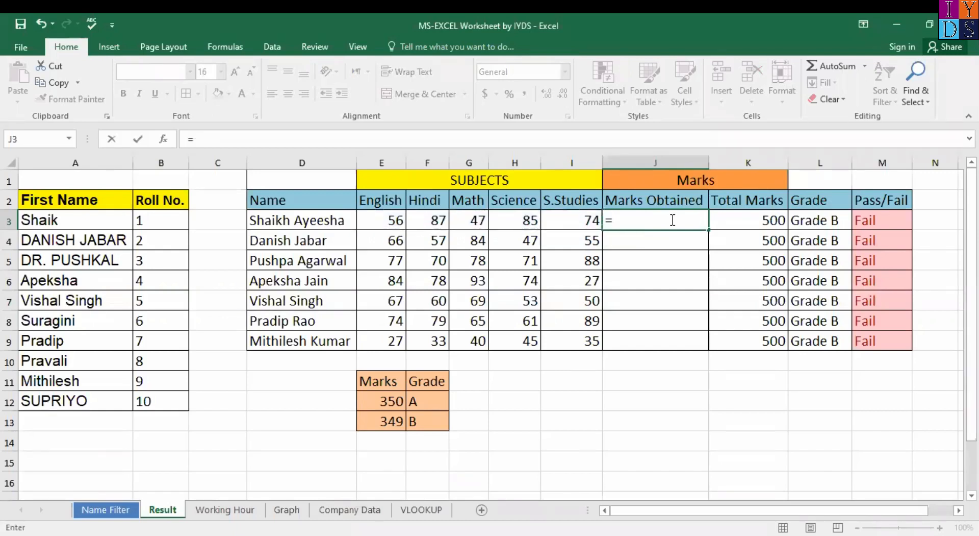
text(s)
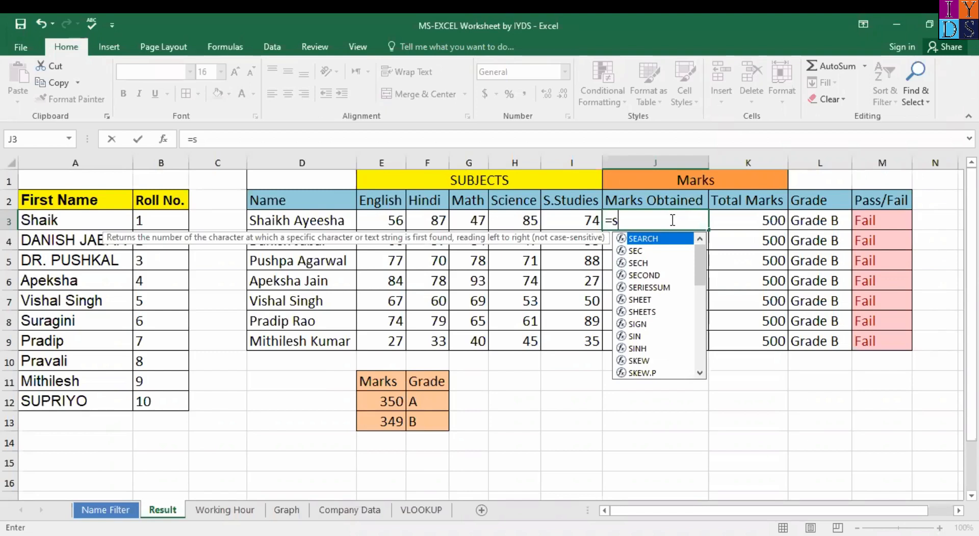
text(um)
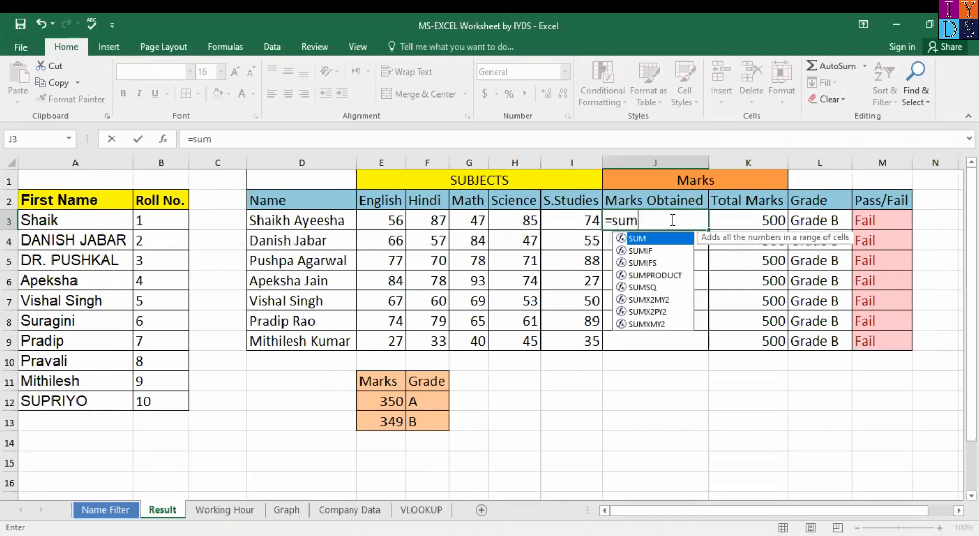
text(()
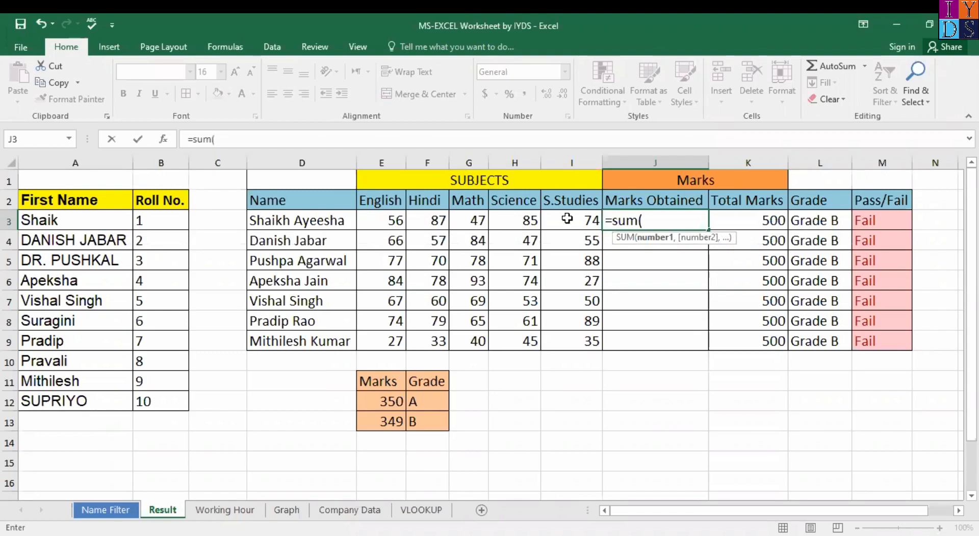
drag(383, 220, 567, 218)
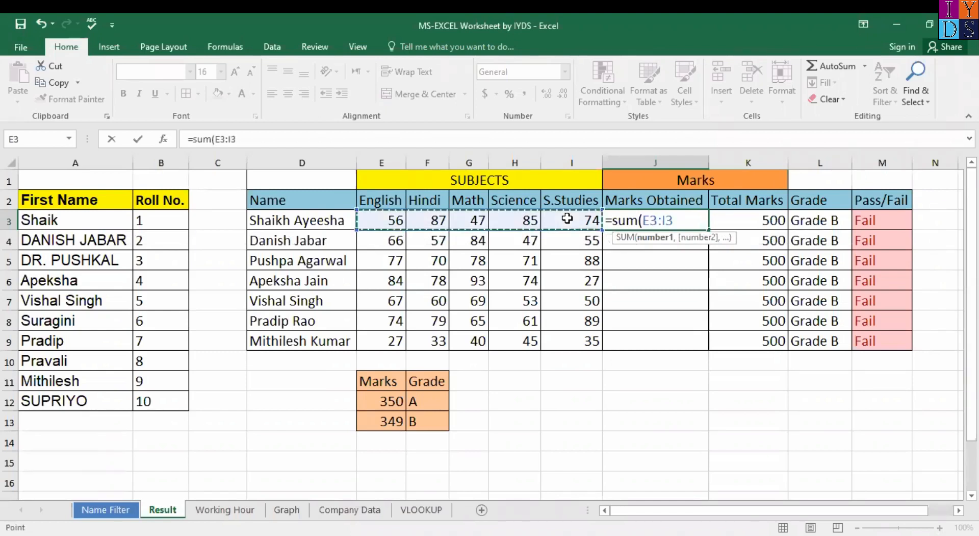
text())
key(Return)
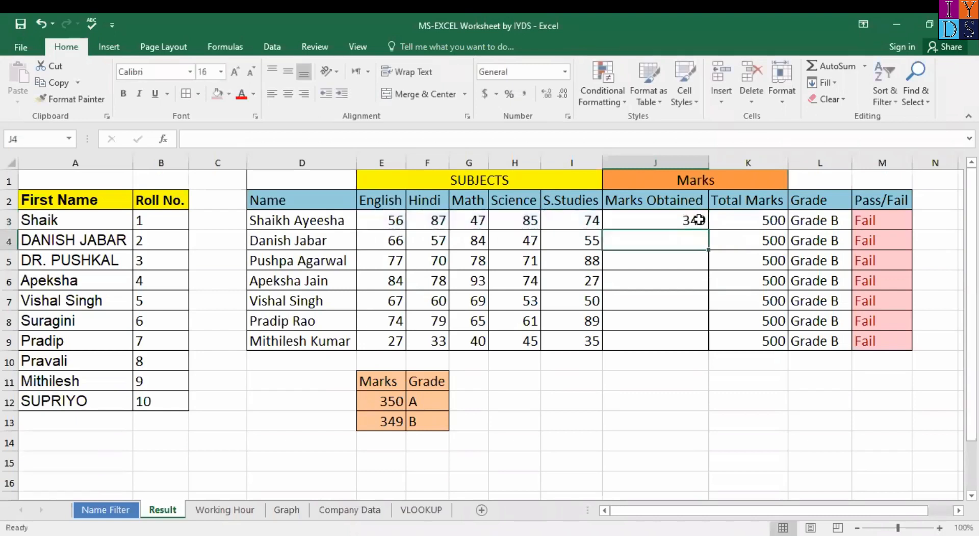
Step: Copy the J3 total down to J9, giving totals from 180 to 384
click(692, 221)
drag(708, 230, 707, 345)
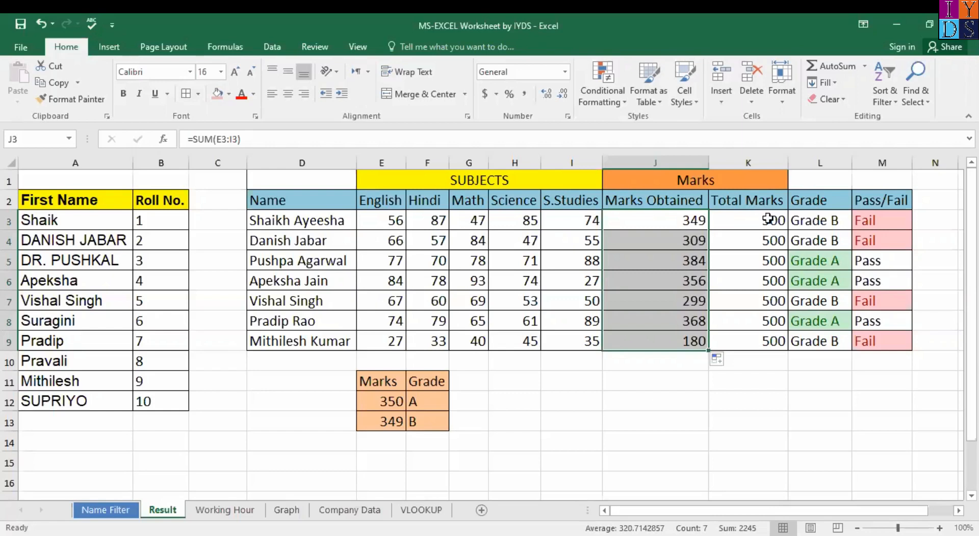
key(Right)
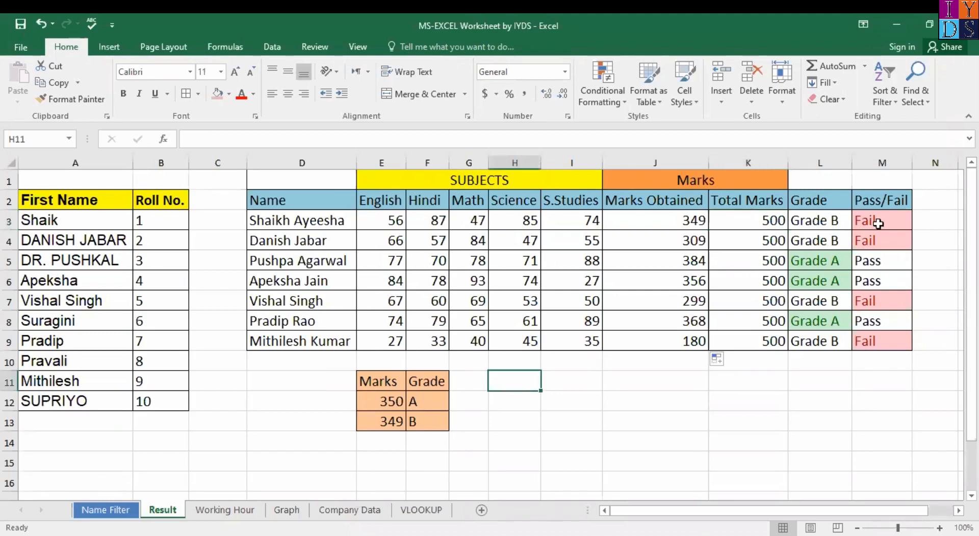
click(878, 223)
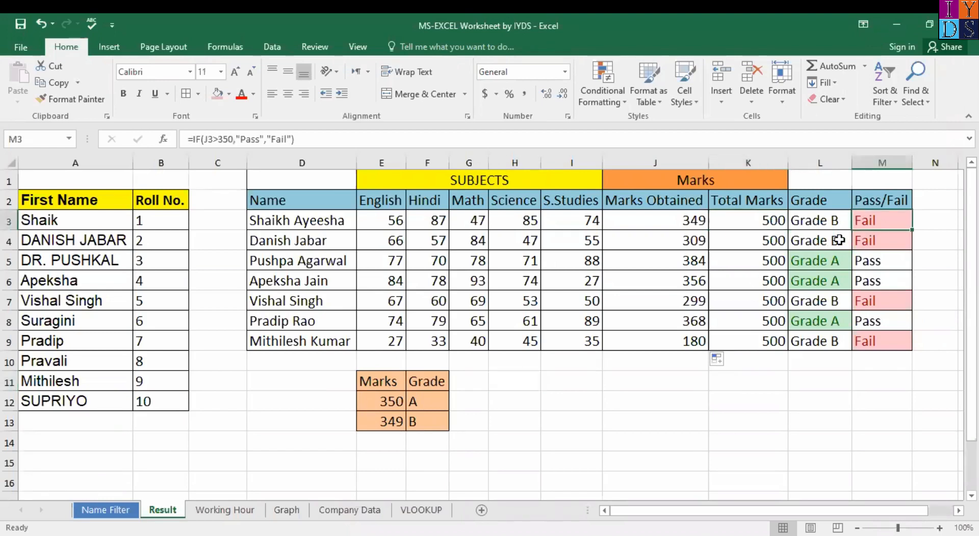
click(838, 221)
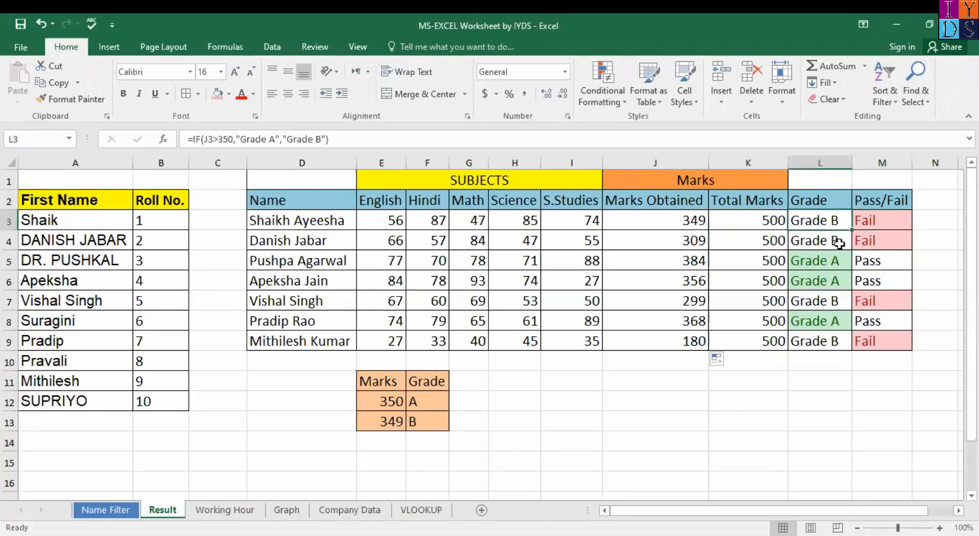
click(839, 243)
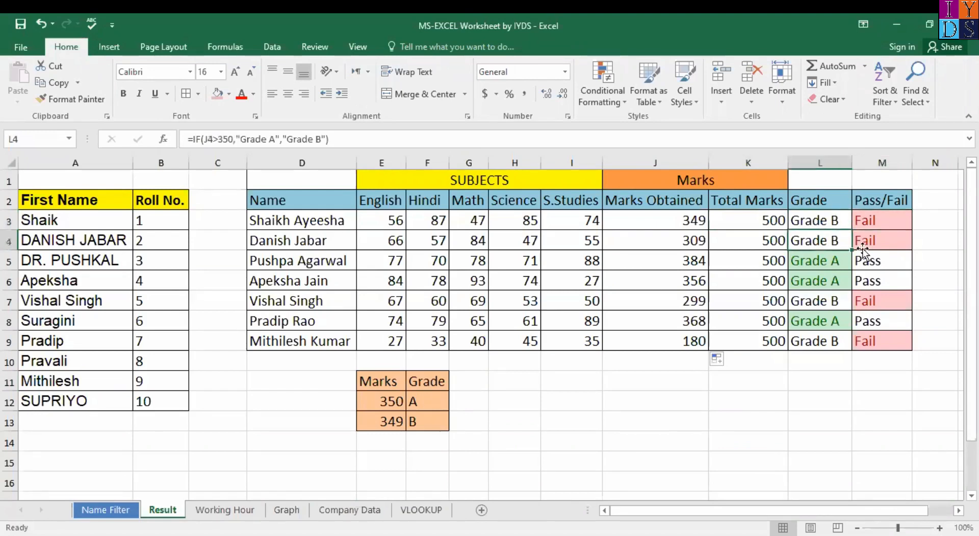
key(Right)
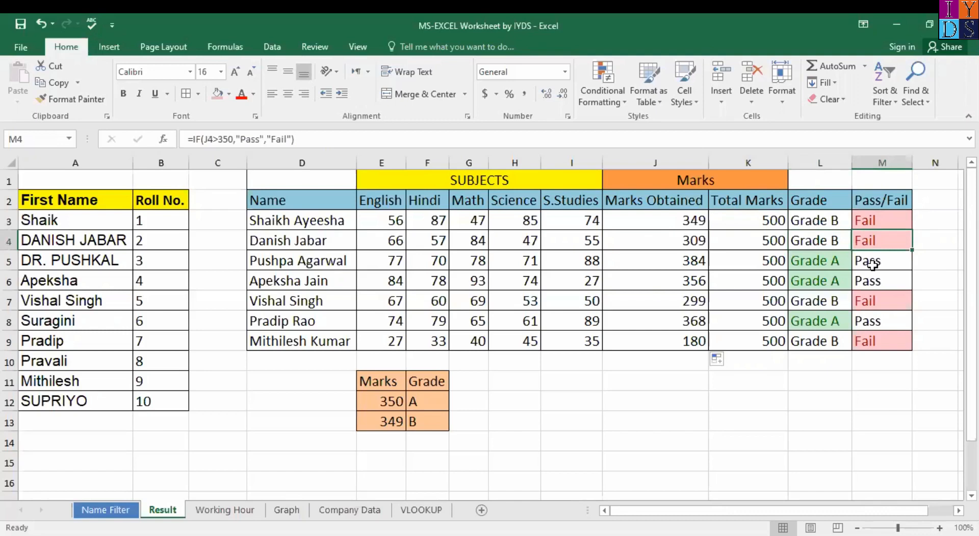
click(874, 263)
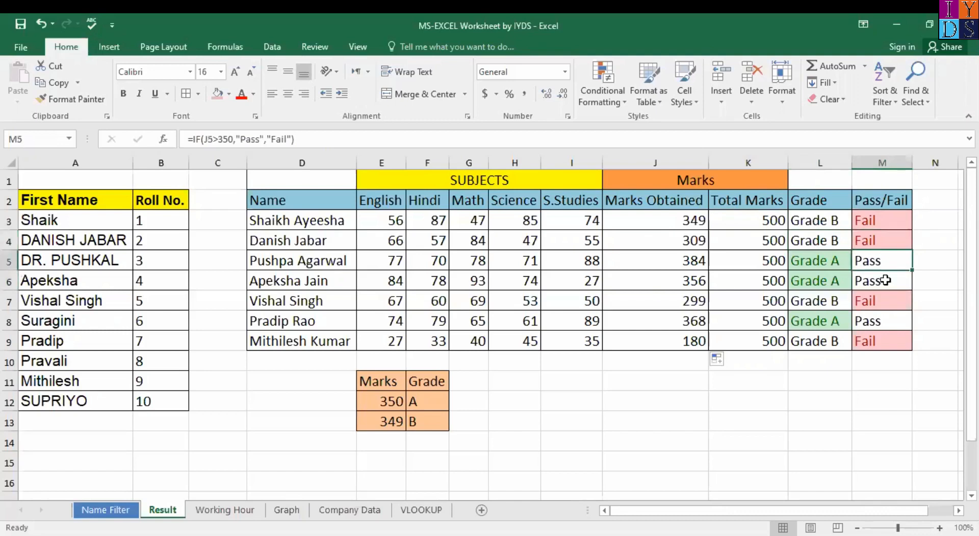
click(886, 280)
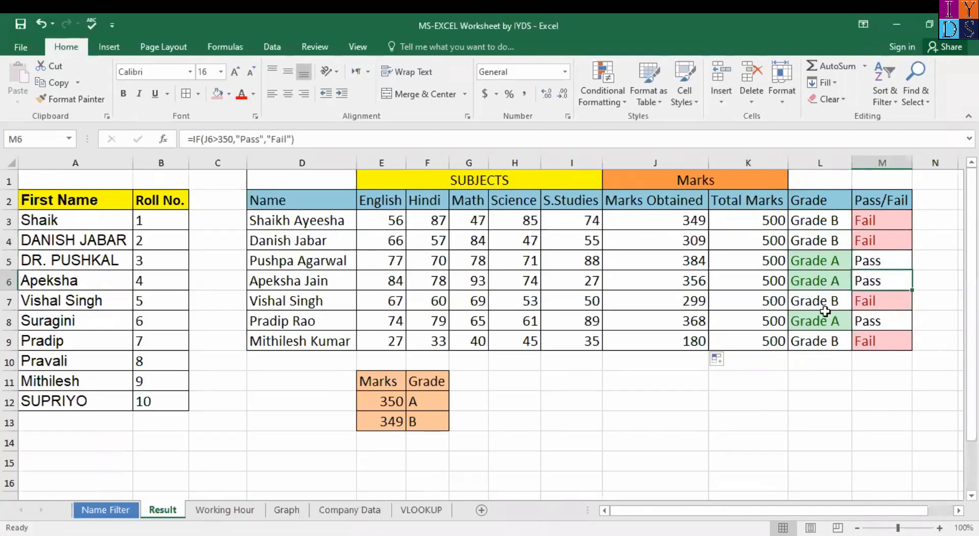
click(871, 305)
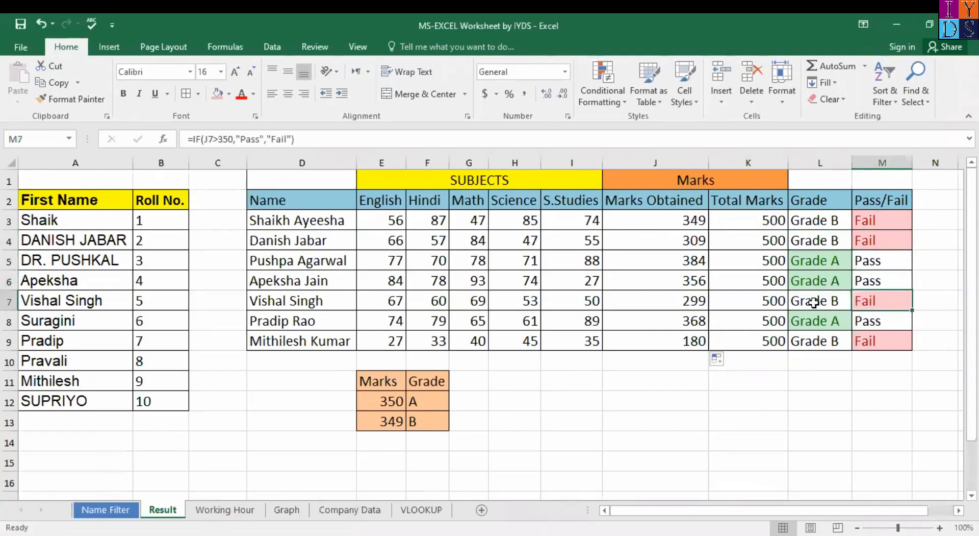
key(Left)
click(817, 224)
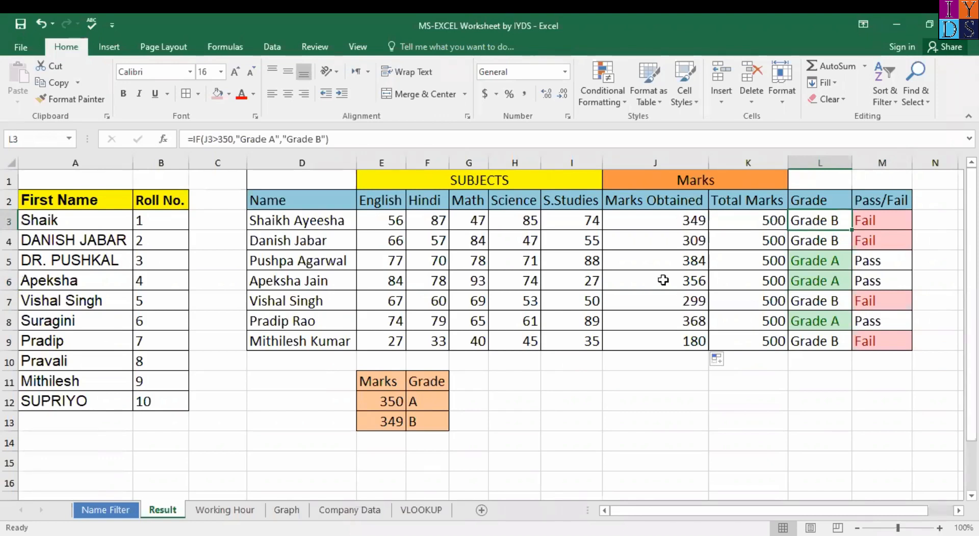
click(331, 139)
key(shift+Home)
key(ctrl+c)
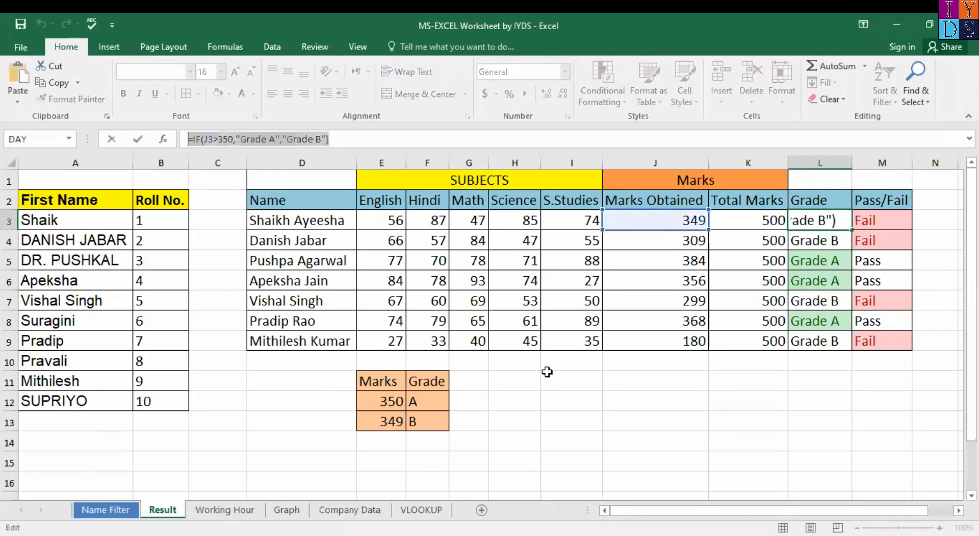
text(=)
click(516, 430)
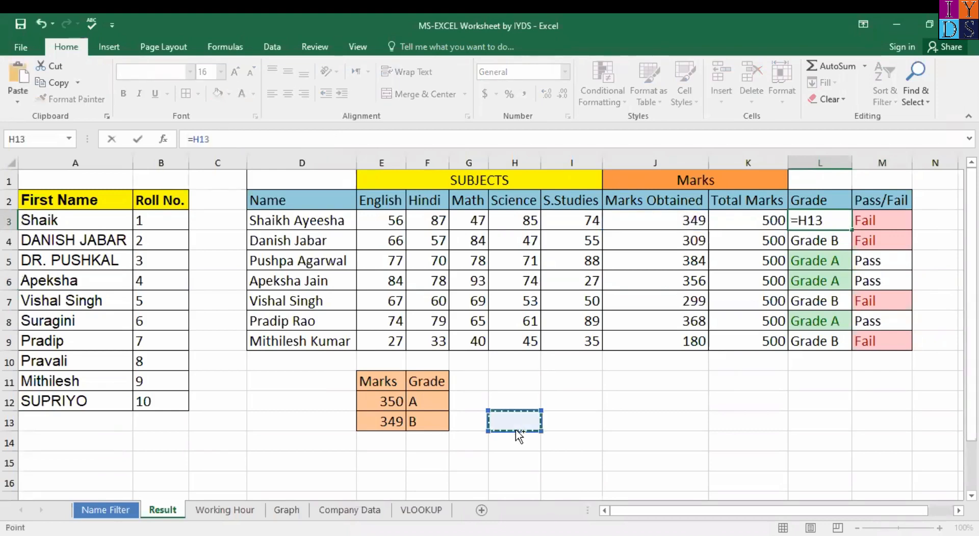
key(ctrl+v)
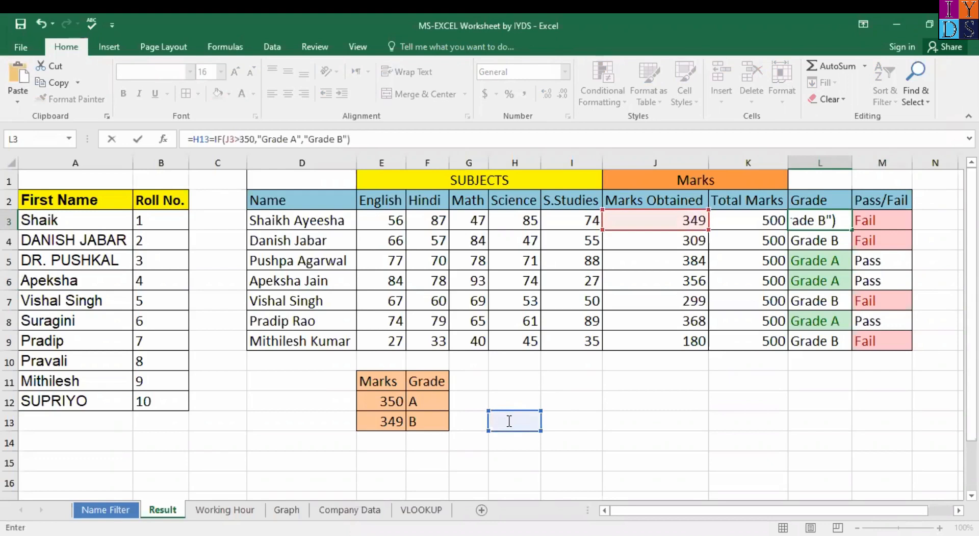
click(509, 421)
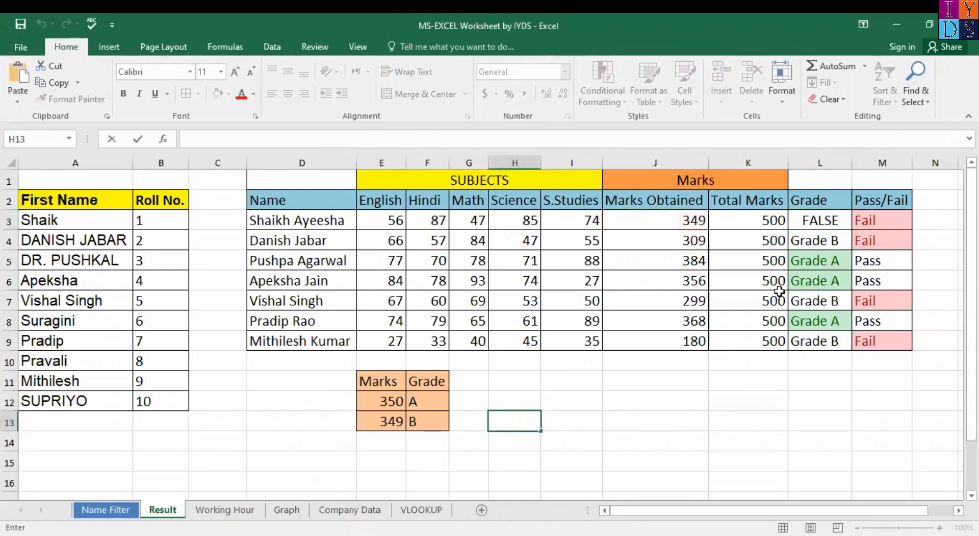
key(Right)
key(Right)
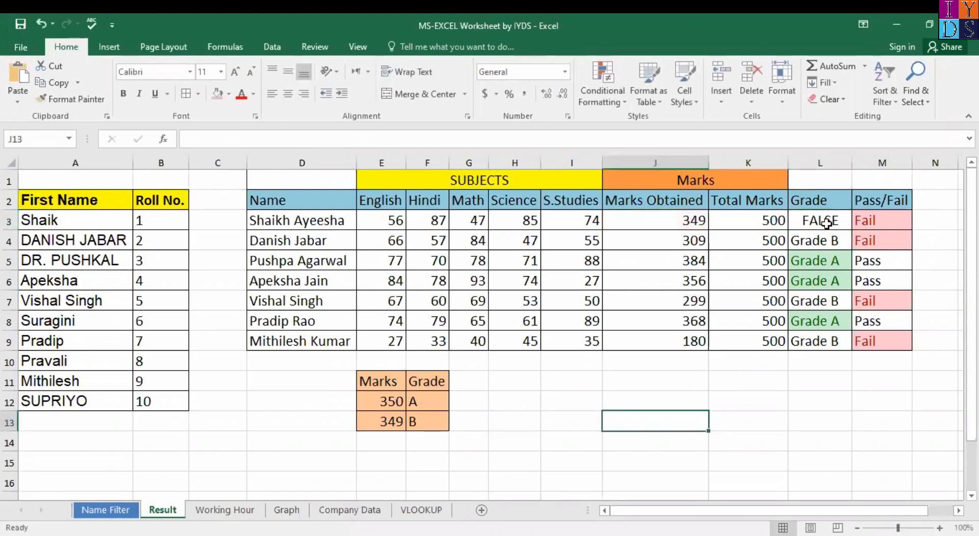
key(ctrl+z)
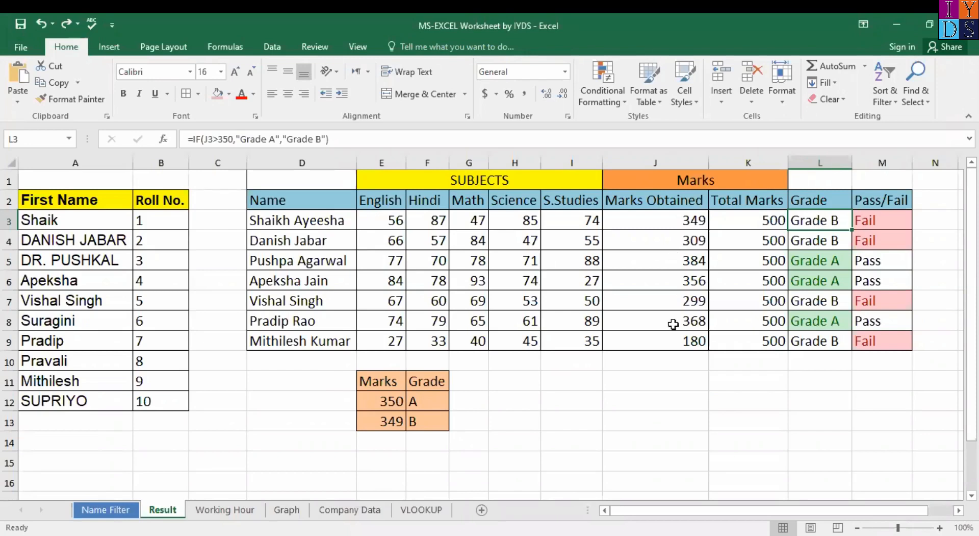
Step: Clear the Grade values in L3:L9
click(643, 382)
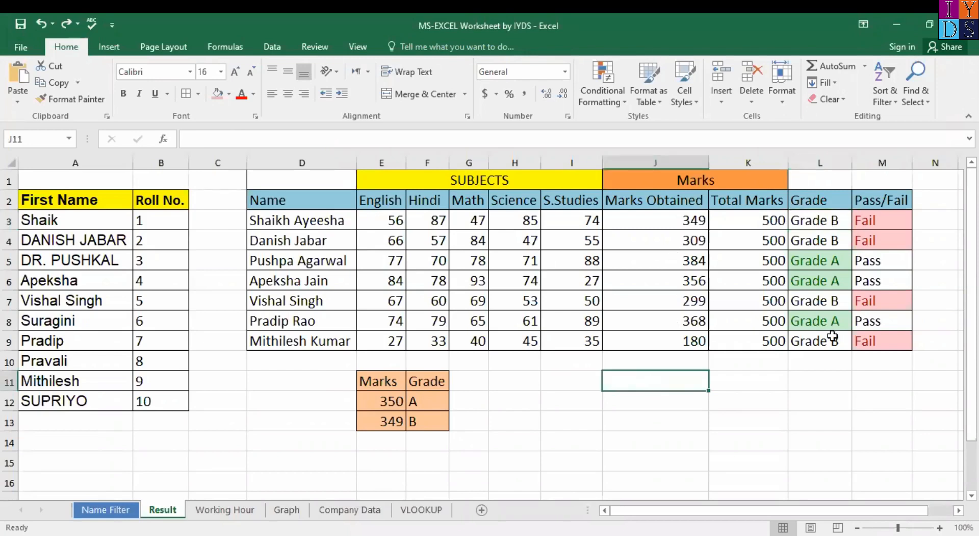
click(826, 223)
shift+click(833, 343)
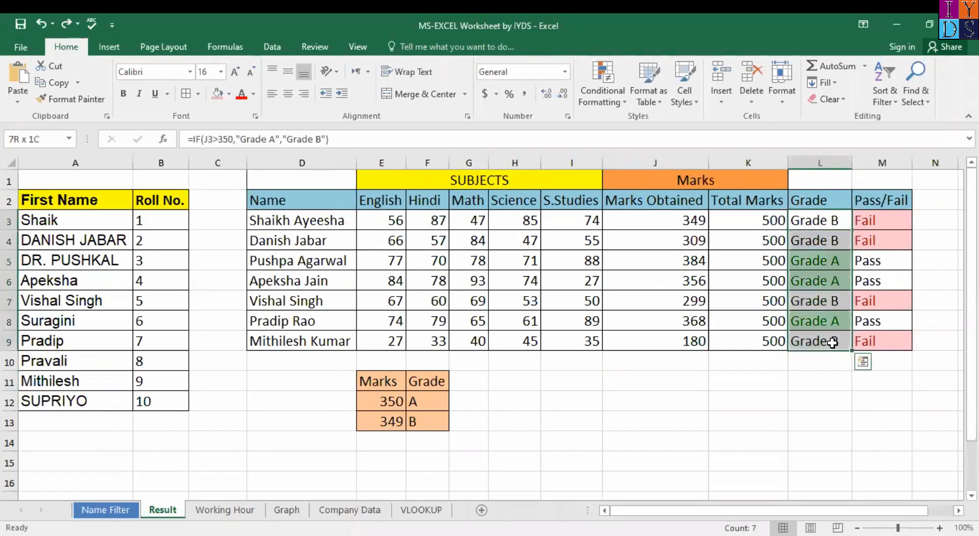
key(Delete)
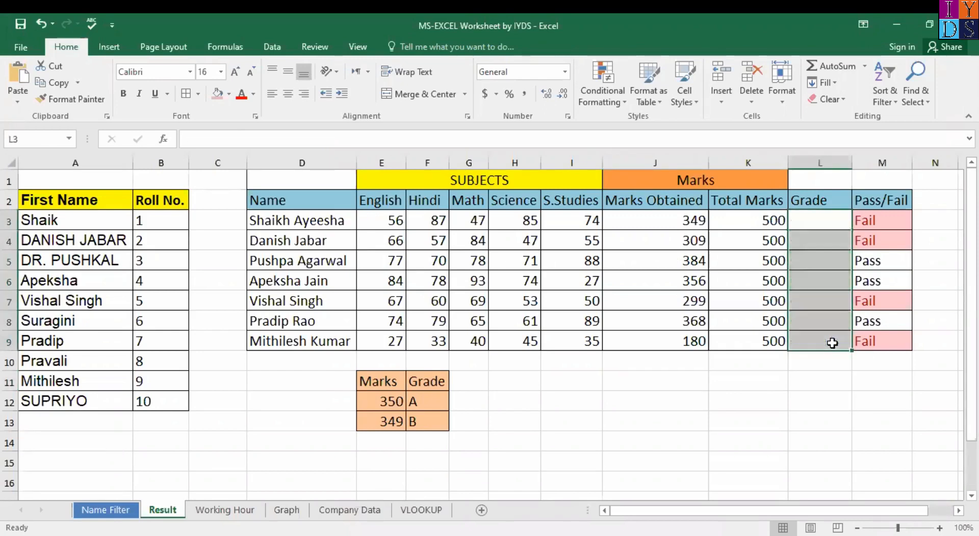
Step: Start an IF formula in L3 and bring up its Function Arguments dialog
click(809, 222)
text(=)
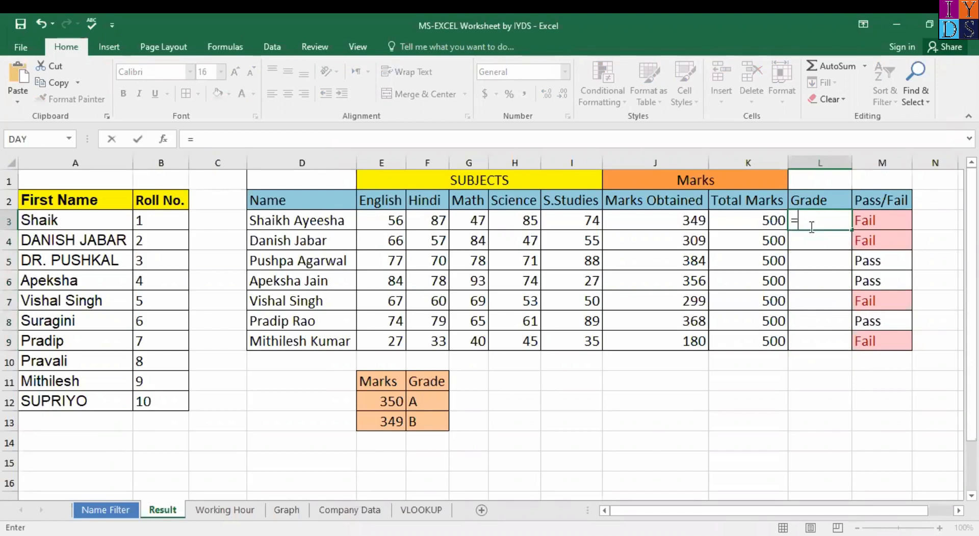
key(Down)
click(821, 219)
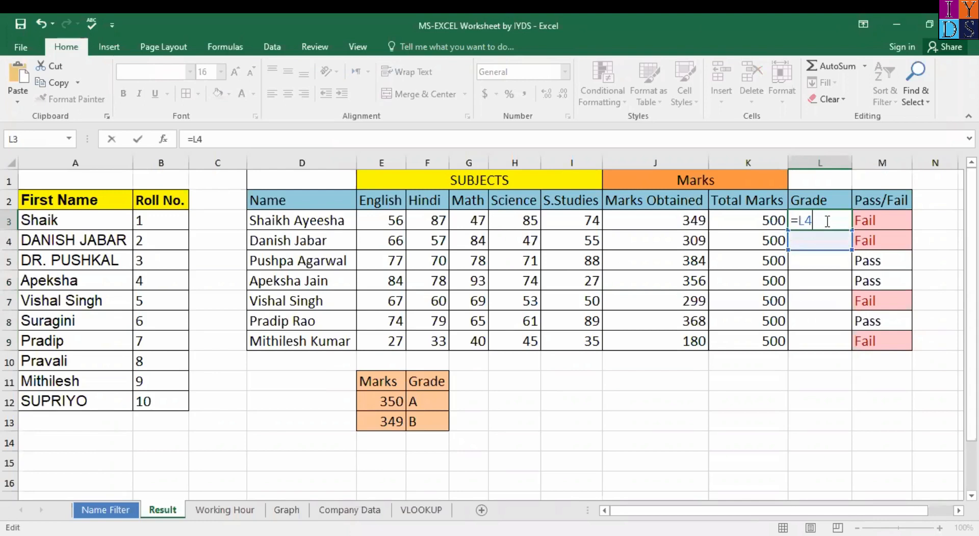
key(BackSpace)
key(BackSpace)
key(BackSpace)
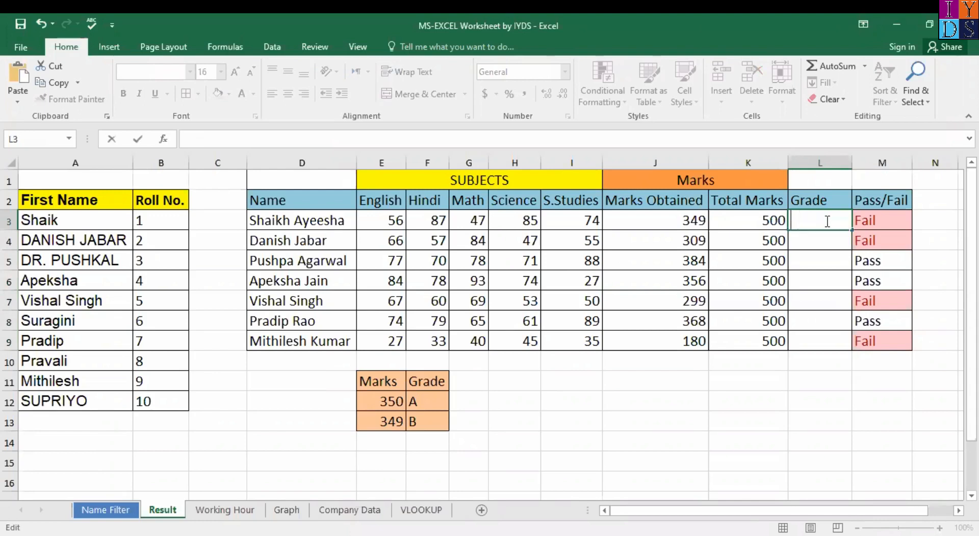
text(=if)
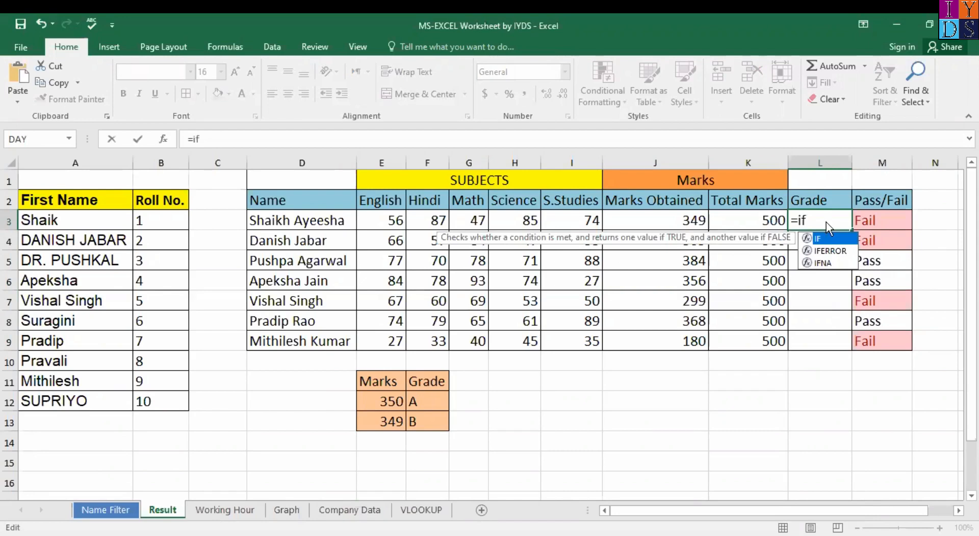
key(ctrl+a)
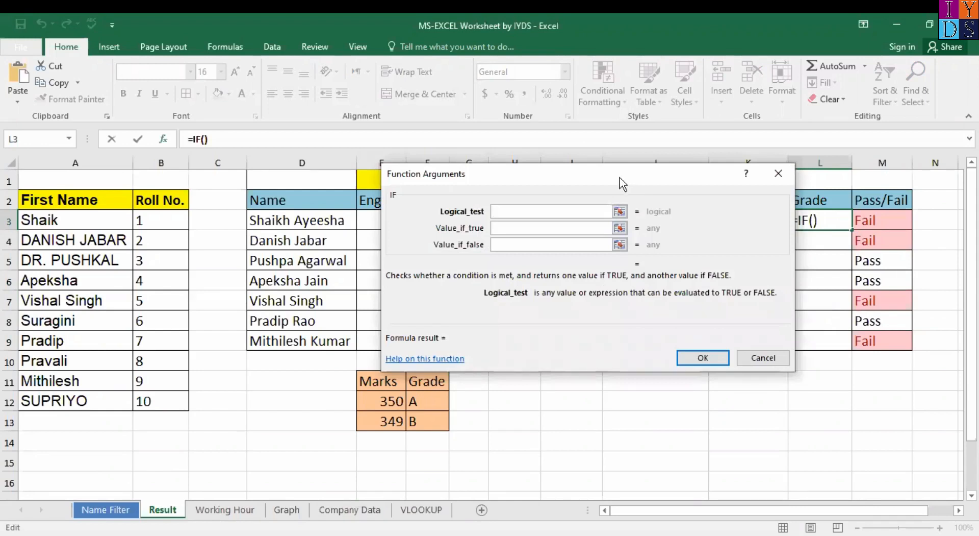
Step: Enter J3's test with "Grade A" and "Grade B" labels and closing parentheses into L3's IF arguments
drag(529, 179, 330, 185)
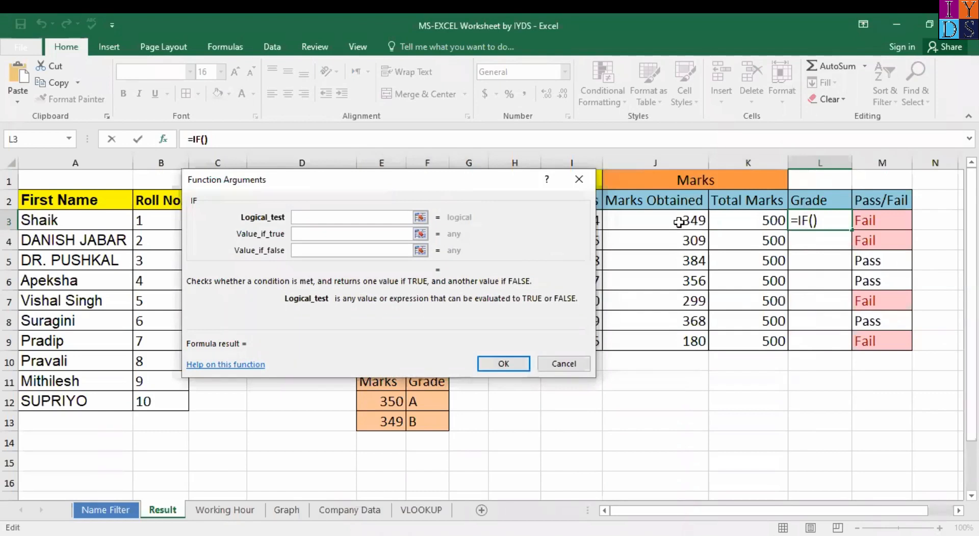
click(680, 222)
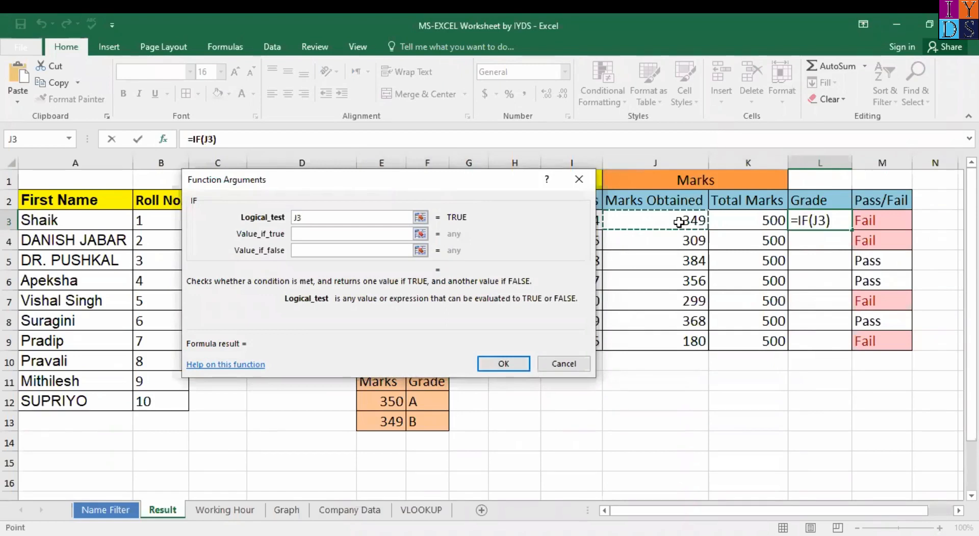
text(>36)
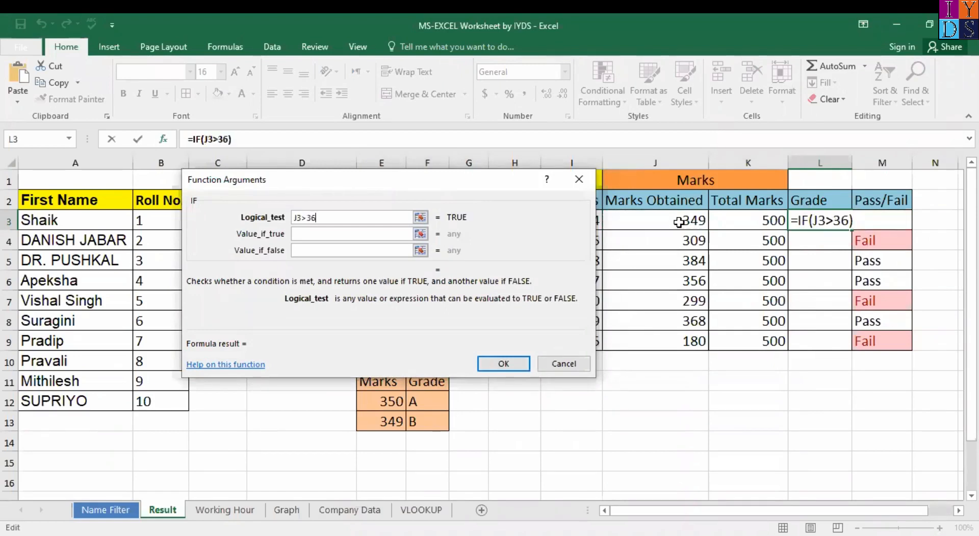
key(BackSpace)
text(50,")
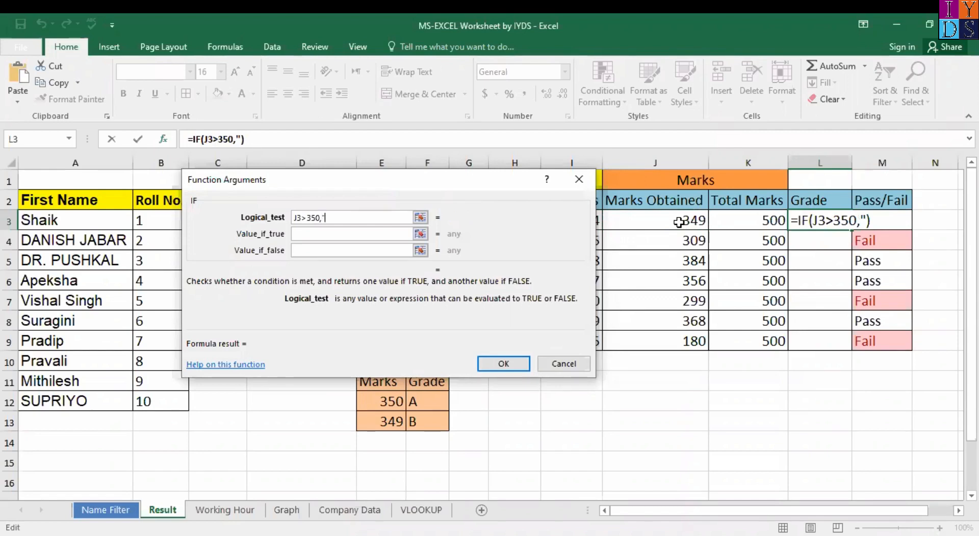
text(Grade)
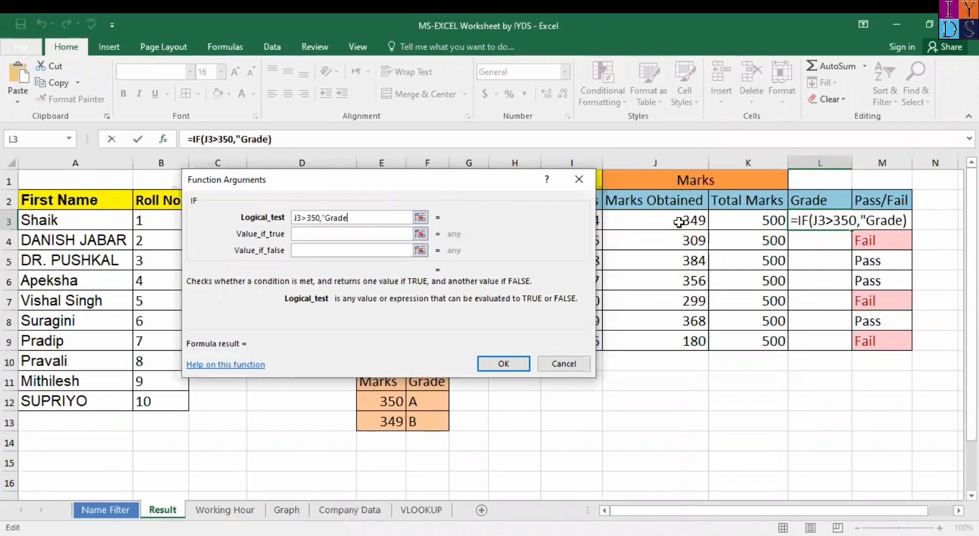
text( A")
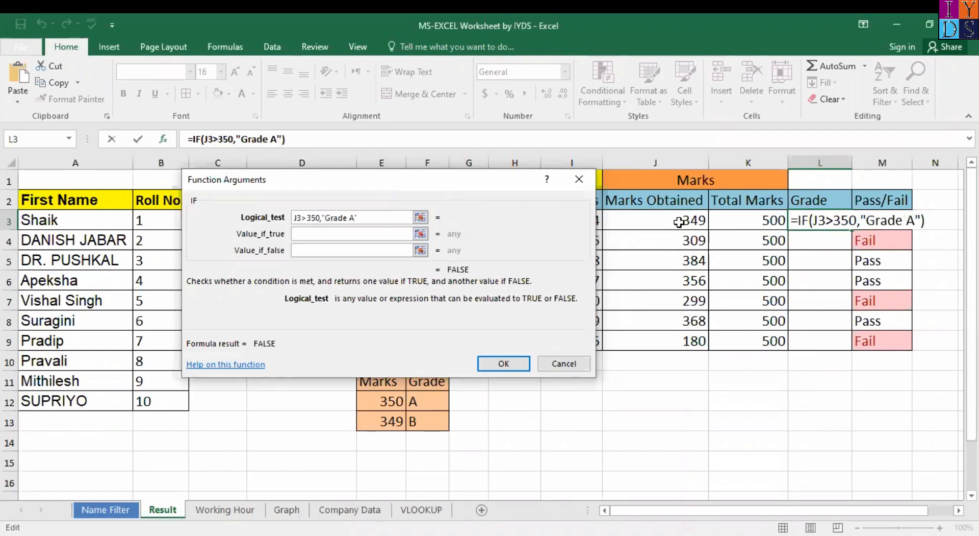
text(,)
text("Grade)
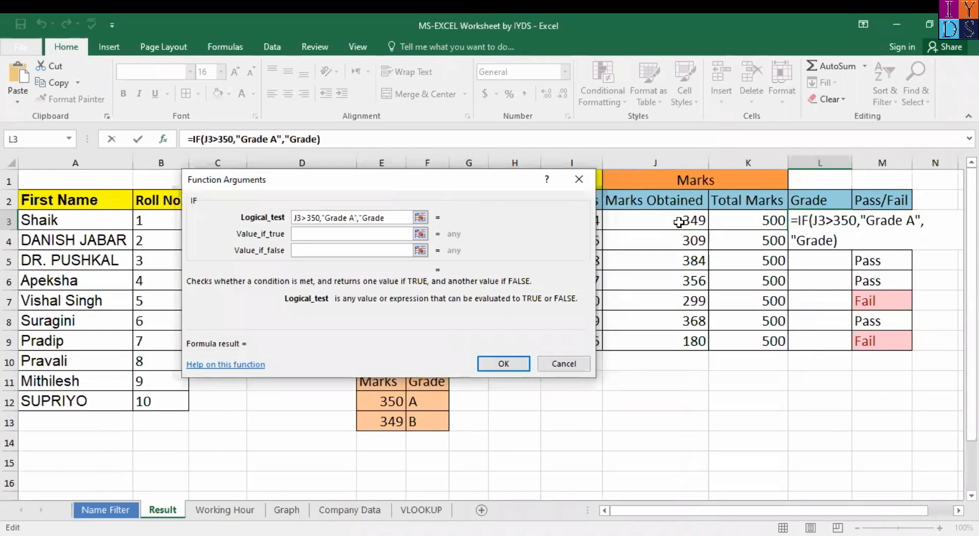
text( B")
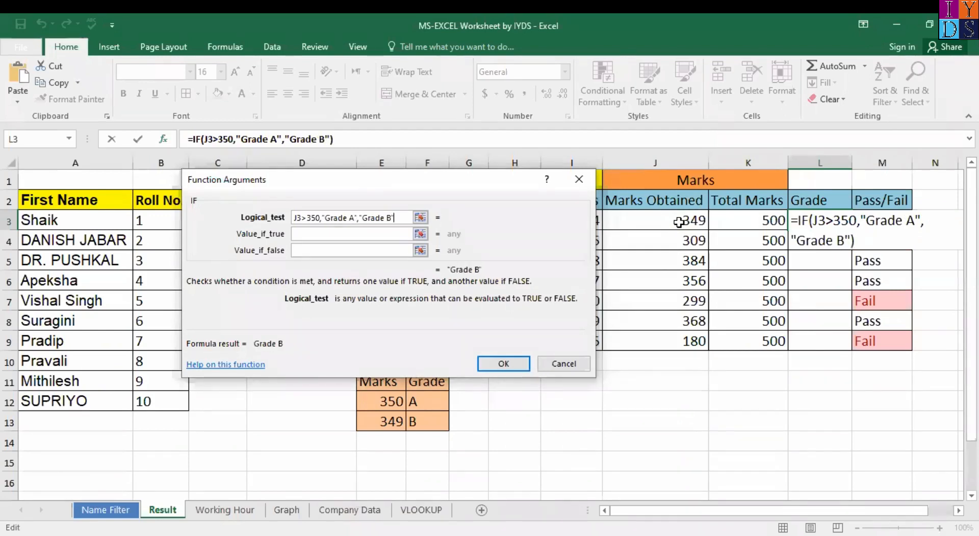
key(Tab)
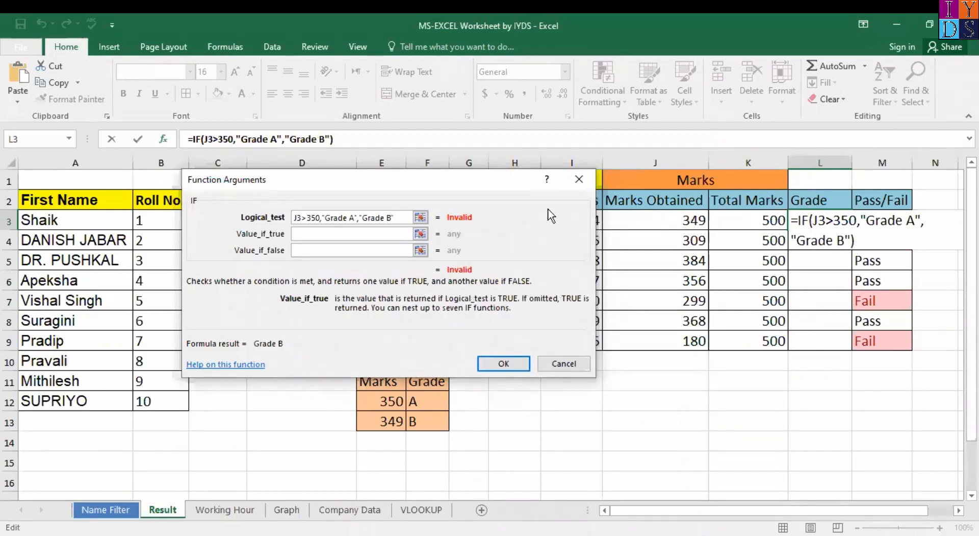
click(406, 219)
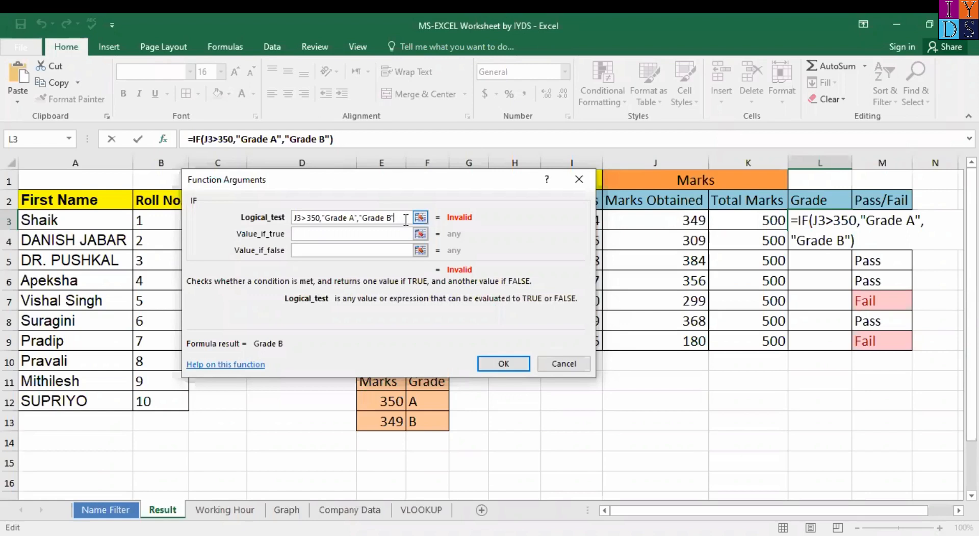
text())
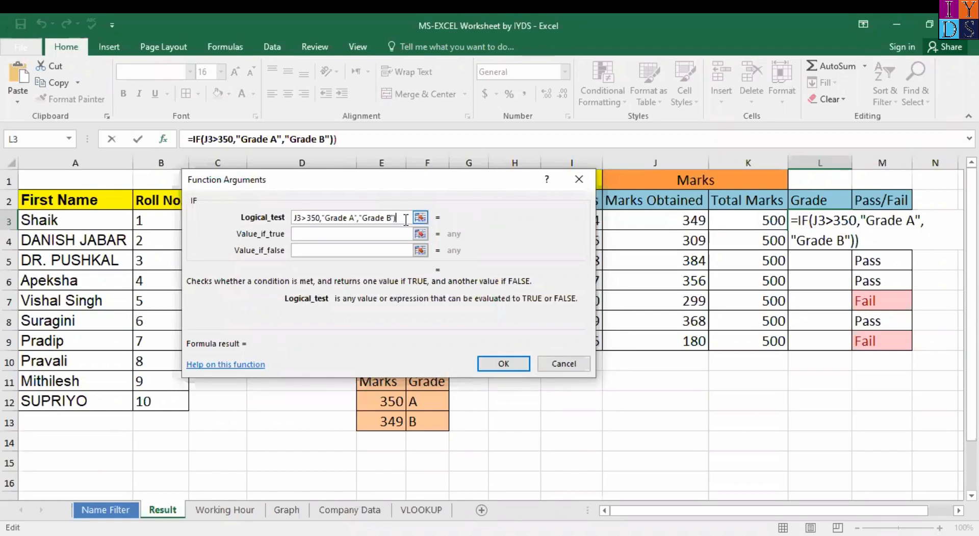
text())
Step: Commit L3's IF formula and fill it down to L9, giving three Grade A and four Grade B
key(Return)
key(Return)
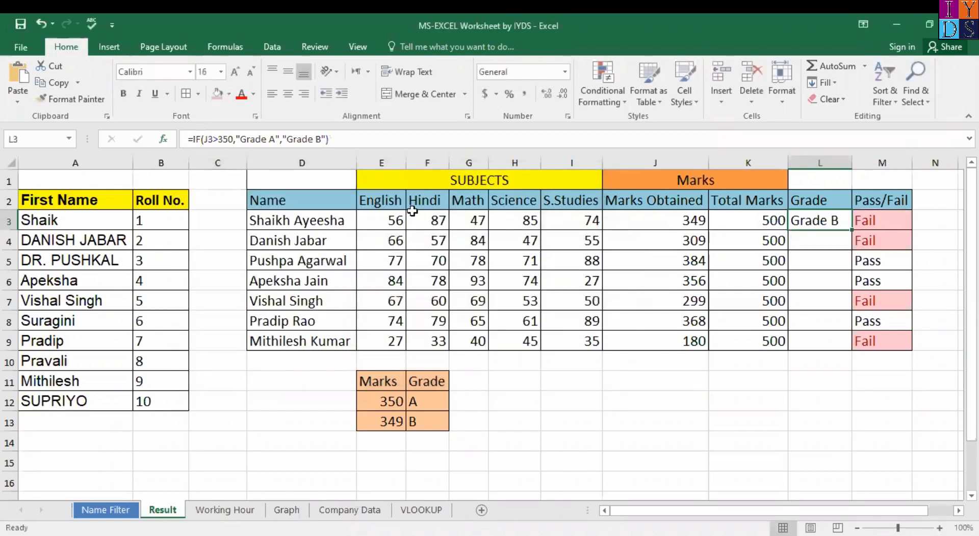
double_click(851, 230)
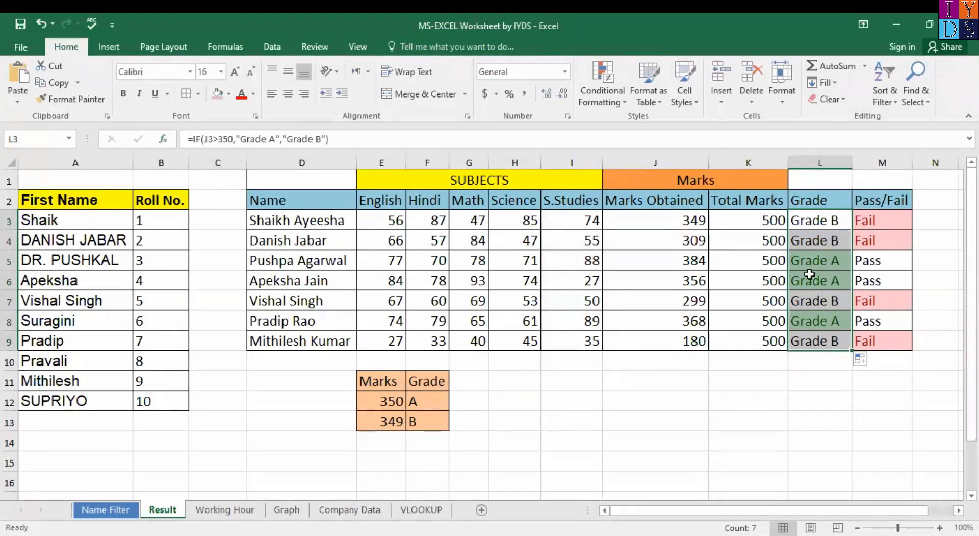
click(807, 274)
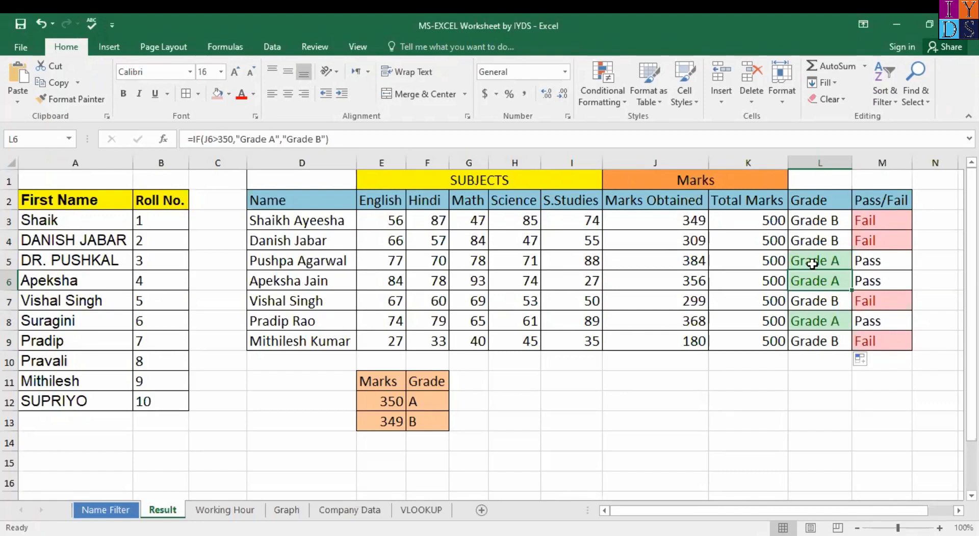
Step: Undo the filled grades and re-enter =IF(J3>350,"Grade B","Grade B") in L3
key(ctrl+z)
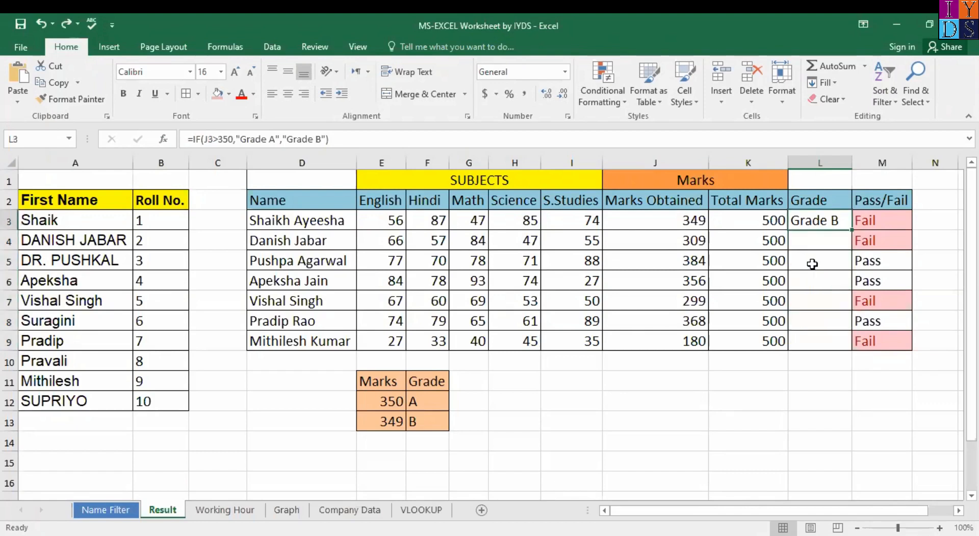
key(ctrl+z)
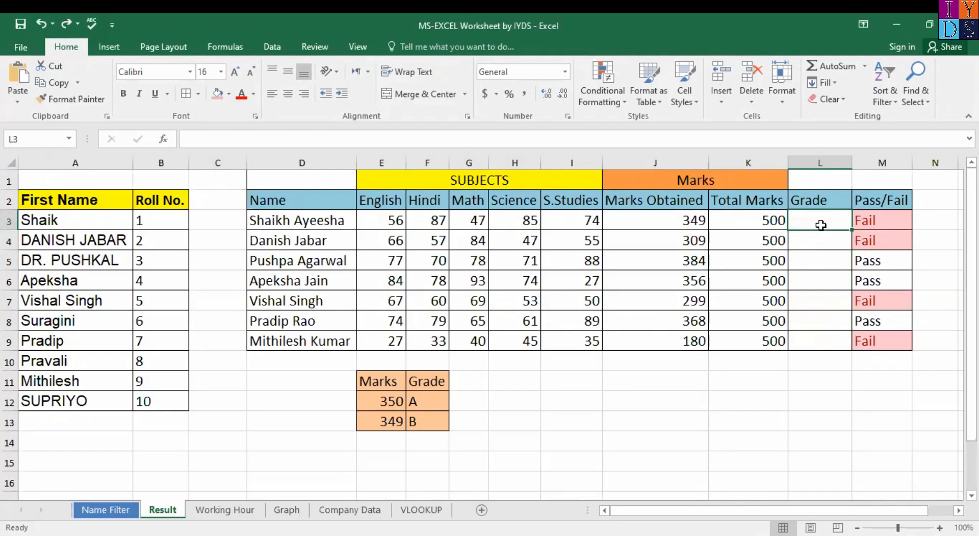
text(=)
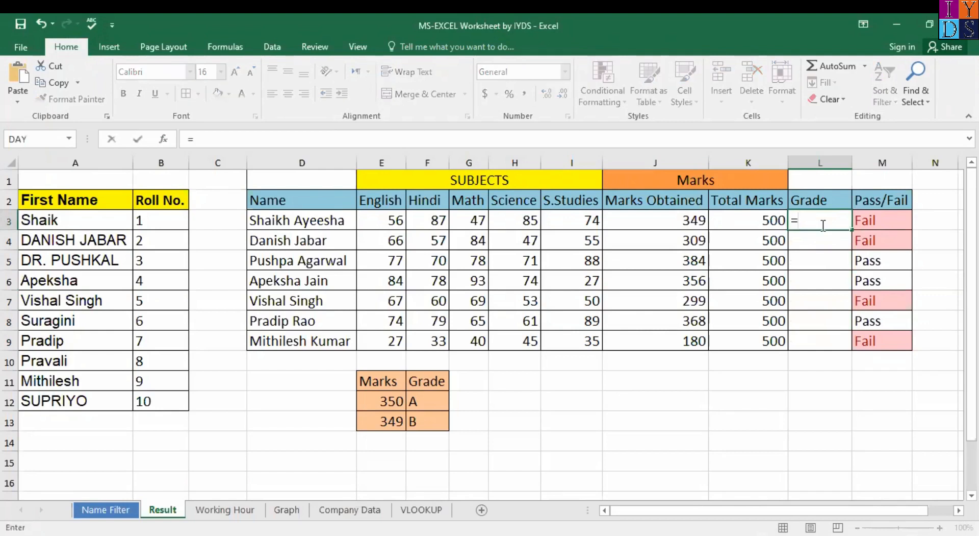
text(if)
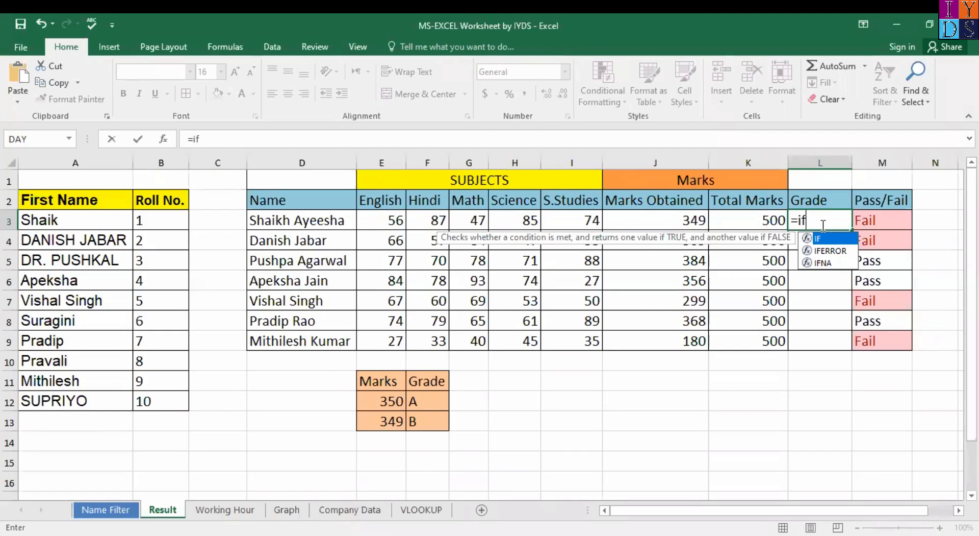
key(shift+F3)
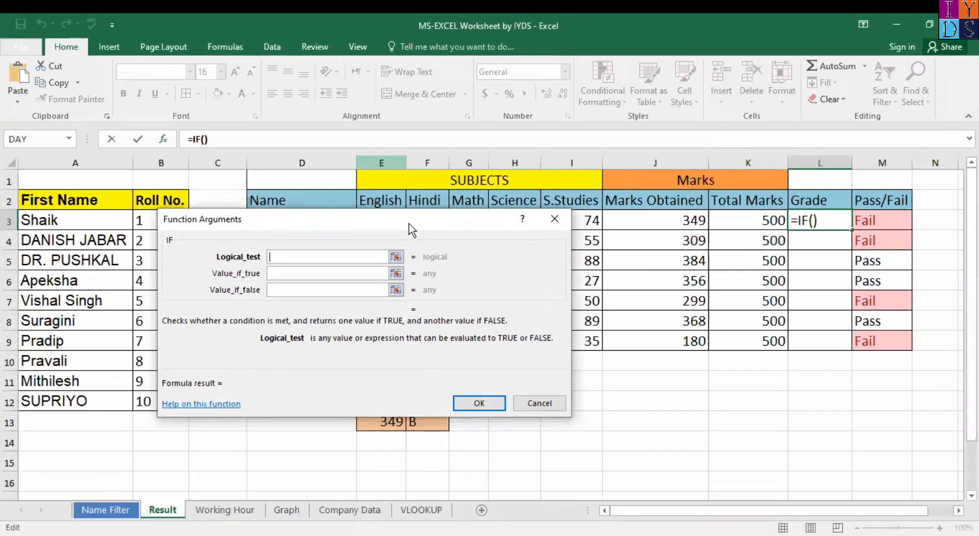
click(692, 222)
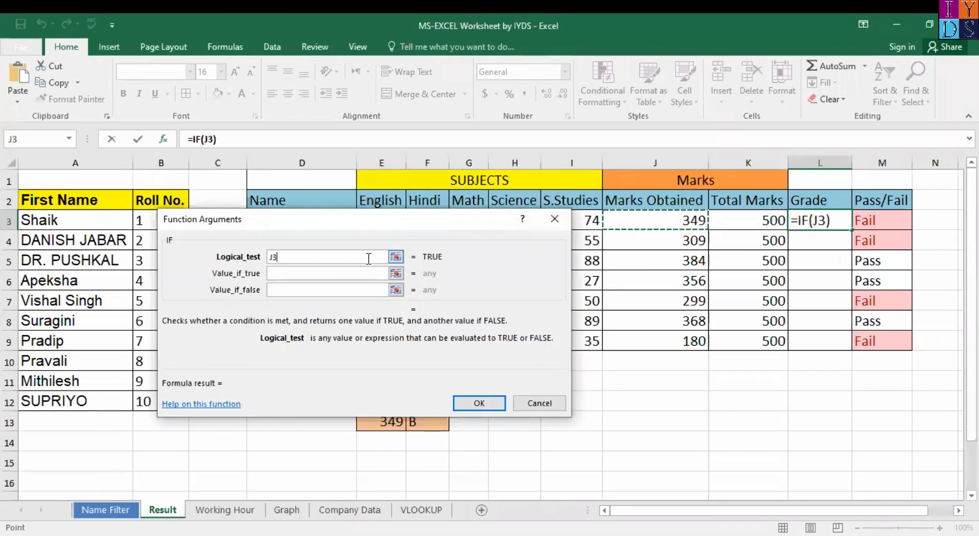
text(>)
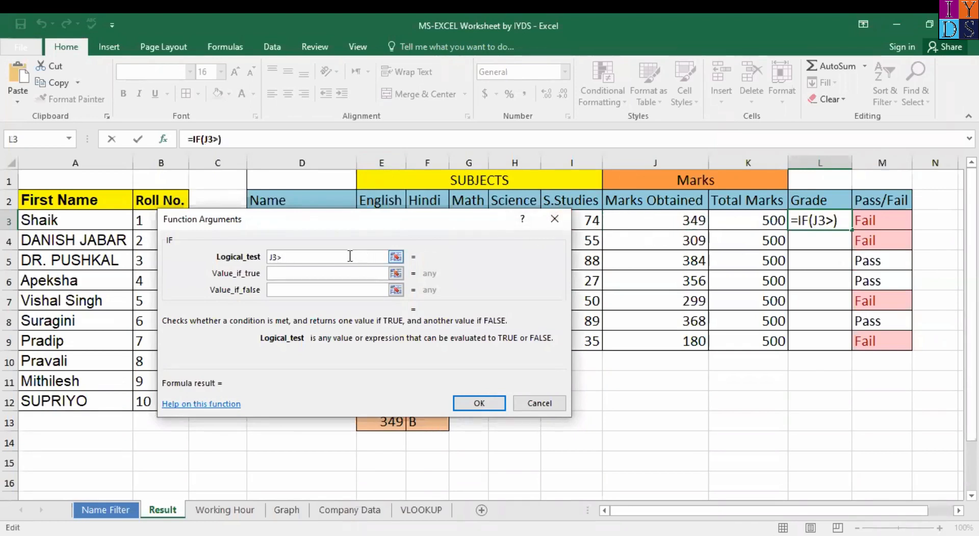
text(350)
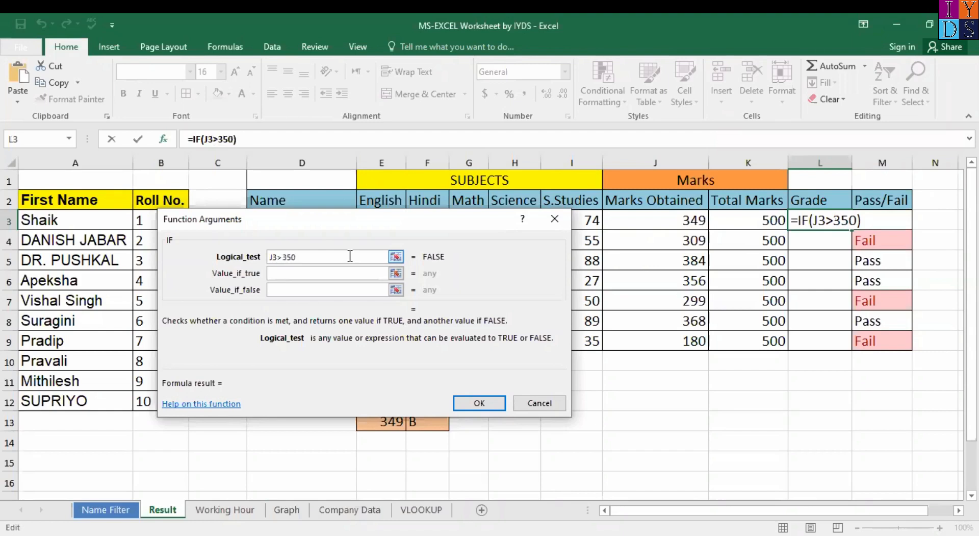
text(,"Grade )
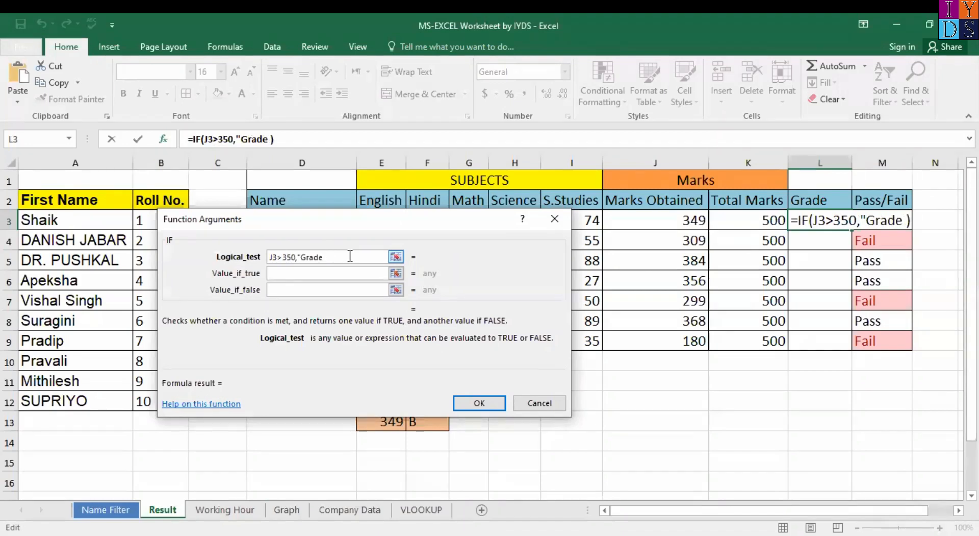
text(B")
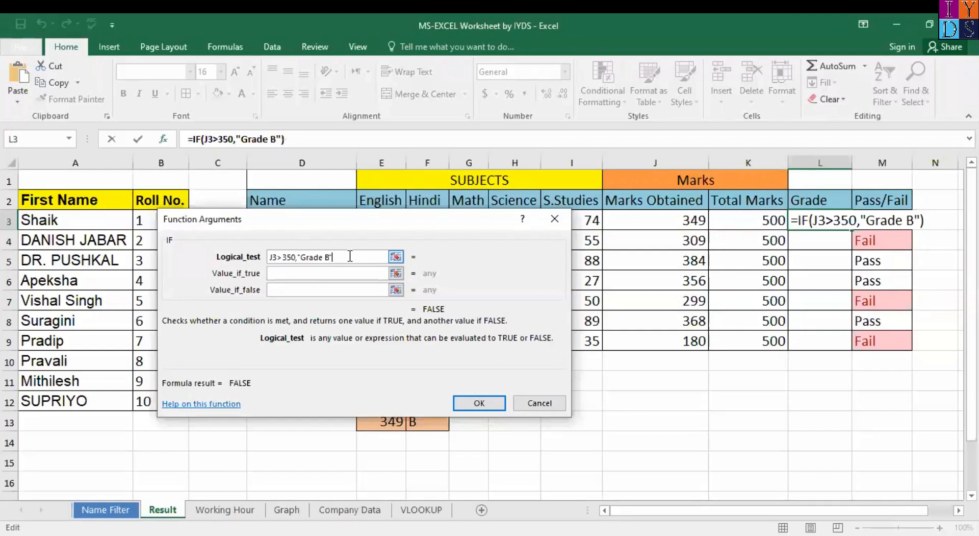
text(,"Gar)
key(BackSpace)
key(BackSpace)
text(rade)
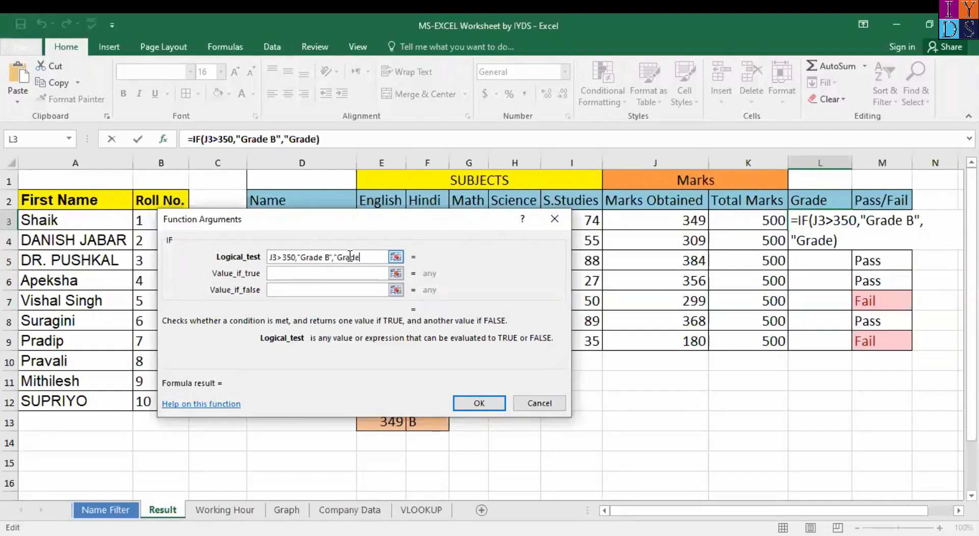
text( B)
key(Return)
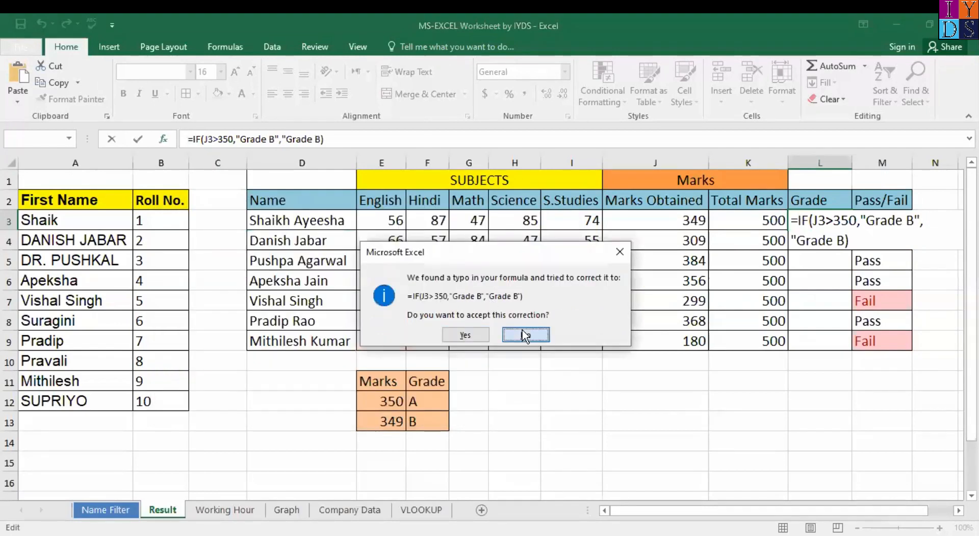
Step: Decline the correction, dismiss the warning and trim L3's formula back to =IF(
click(525, 335)
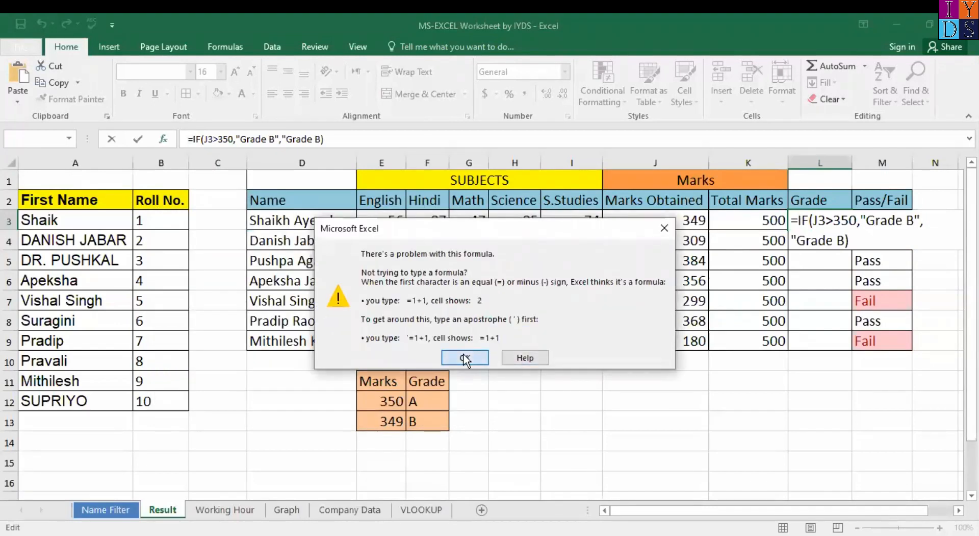
click(465, 358)
click(849, 239)
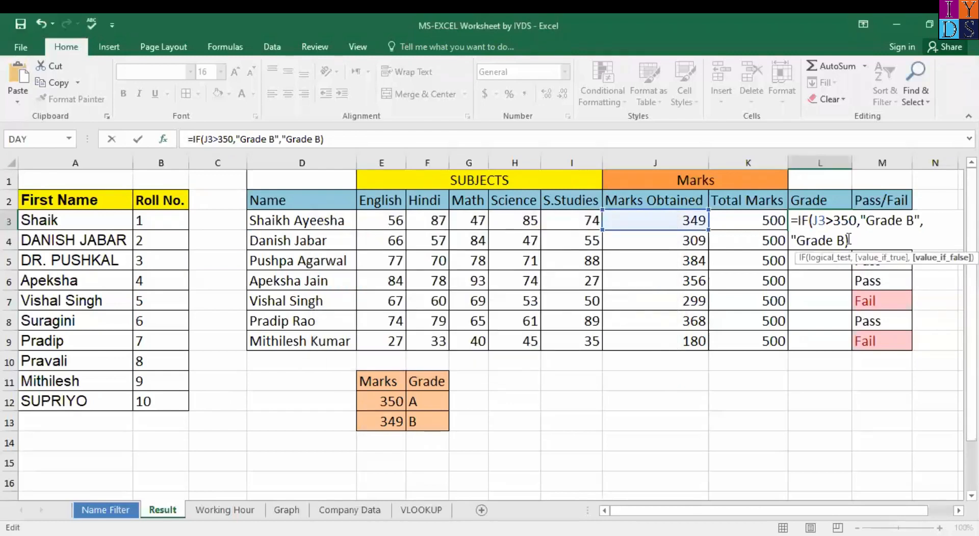
key(BackSpace)
key(BackSpace)
key(BackSpace)
key(BackSpace)
key(BackSpace)
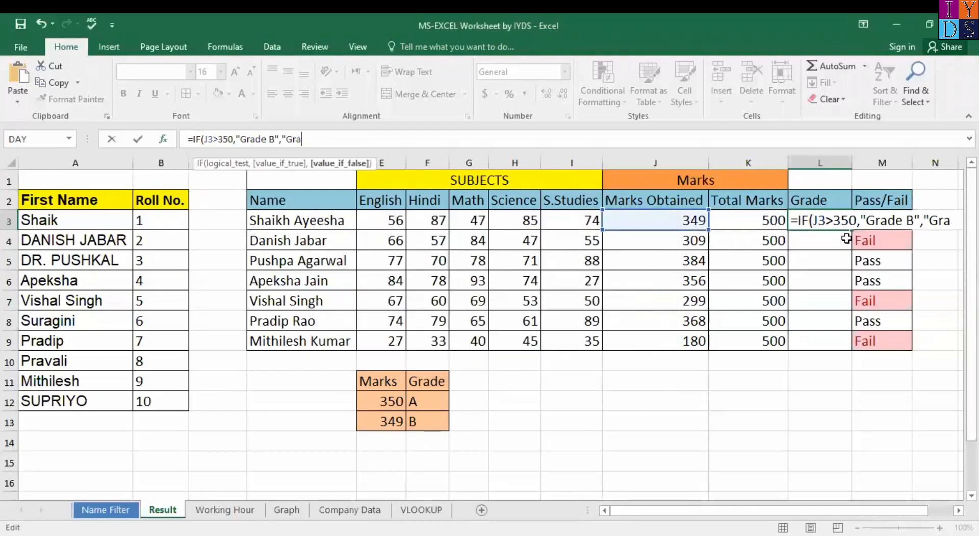
key(BackSpace)
key(BackSpace)
key(BackSpace)
key(BackSpace)
key(BackSpace)
key(BackSpace)
key(BackSpace)
key(BackSpace)
key(BackSpace)
key(BackSpace)
key(BackSpace)
key(BackSpace)
key(BackSpace)
key(BackSpace)
key(BackSpace)
key(BackSpace)
key(BackSpace)
key(BackSpace)
key(BackSpace)
key(BackSpace)
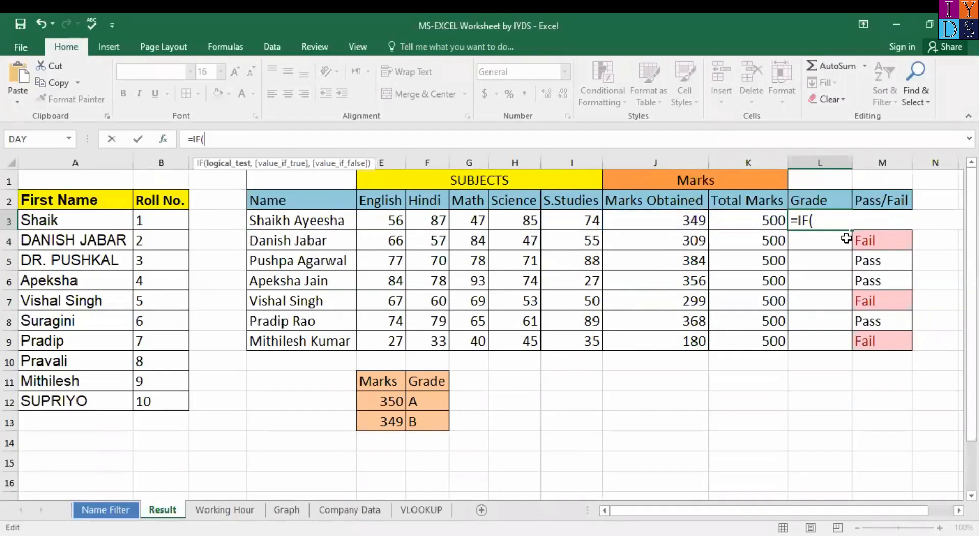
Step: Re-enter the arguments as J3>350, "Grade A", "Grade B" and commit, showing Grade B
key(ctrl+a)
click(694, 220)
text(>)
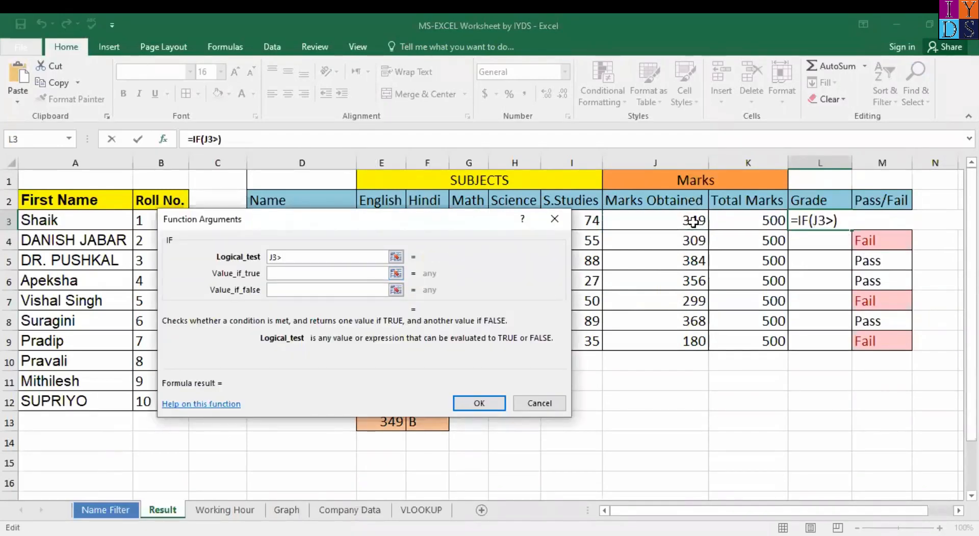
text(350,"Grade A")
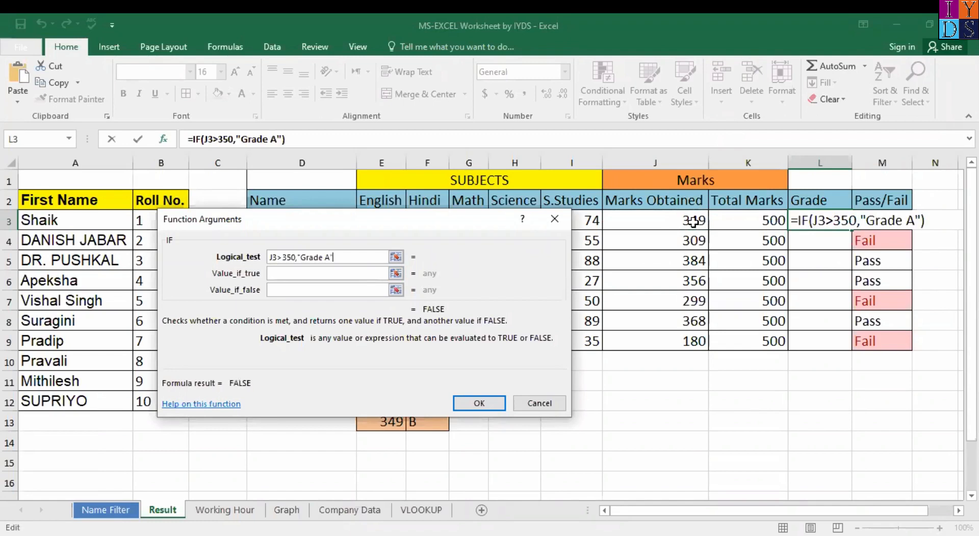
text(,"Gra)
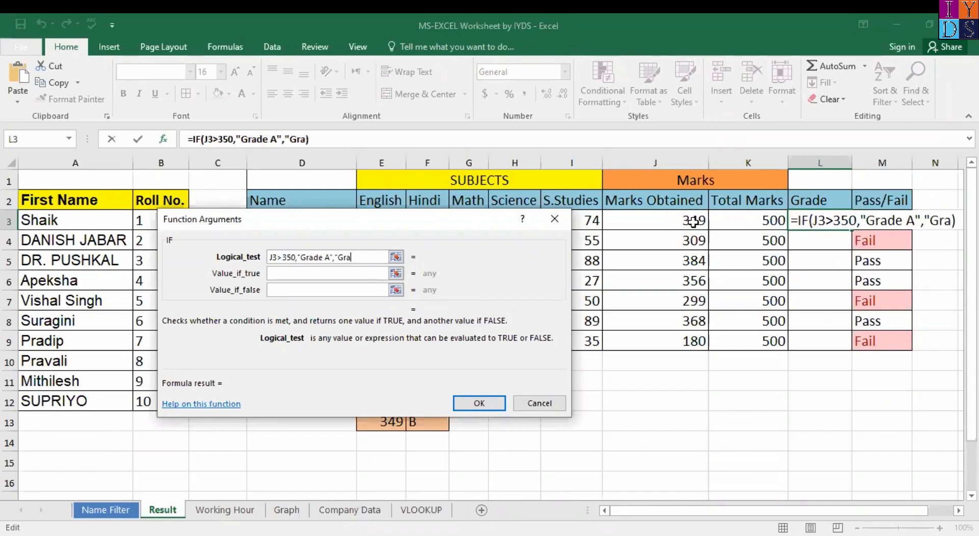
text(de B".)
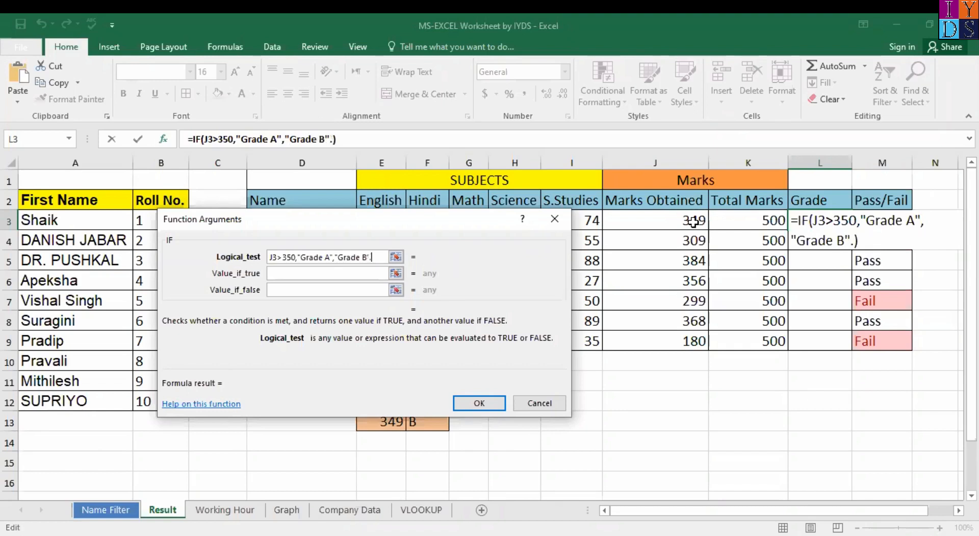
key(BackSpace)
text())
key(Return)
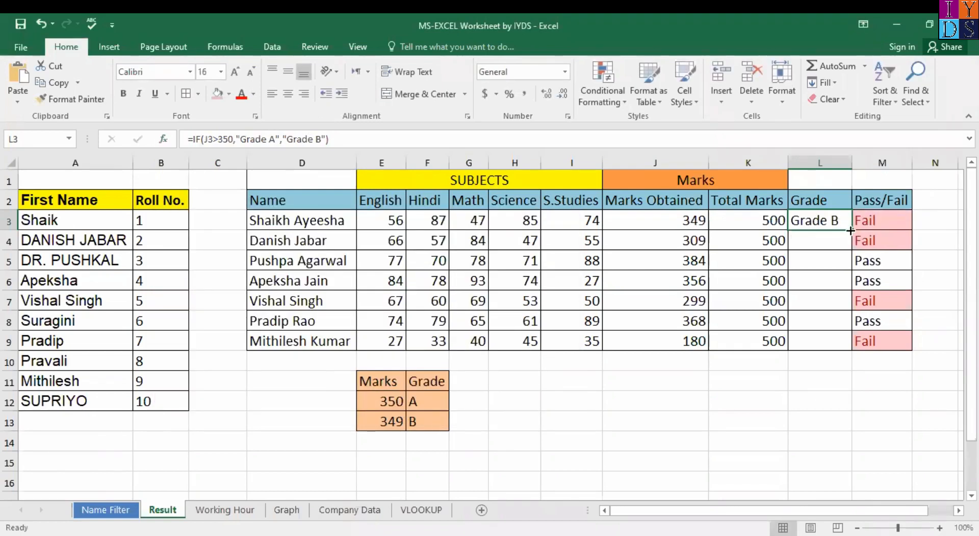
Step: Fill the grade formula down to L9 and review the total formulas in rows 5 and 8
drag(851, 230, 850, 347)
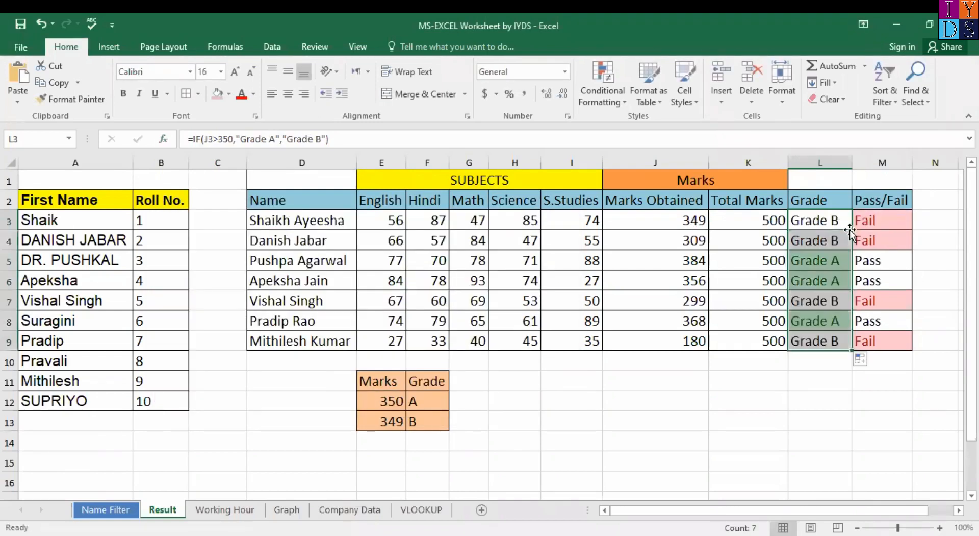
click(821, 341)
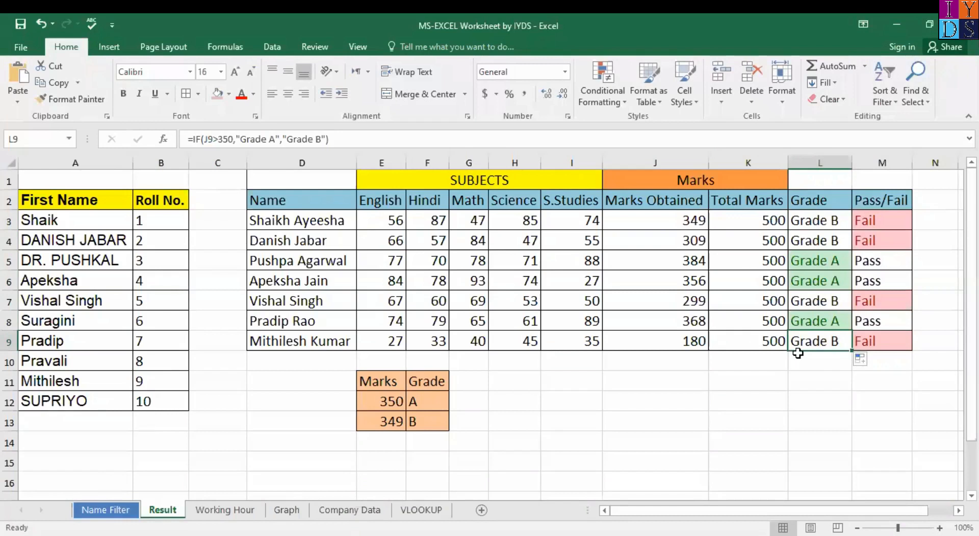
click(778, 360)
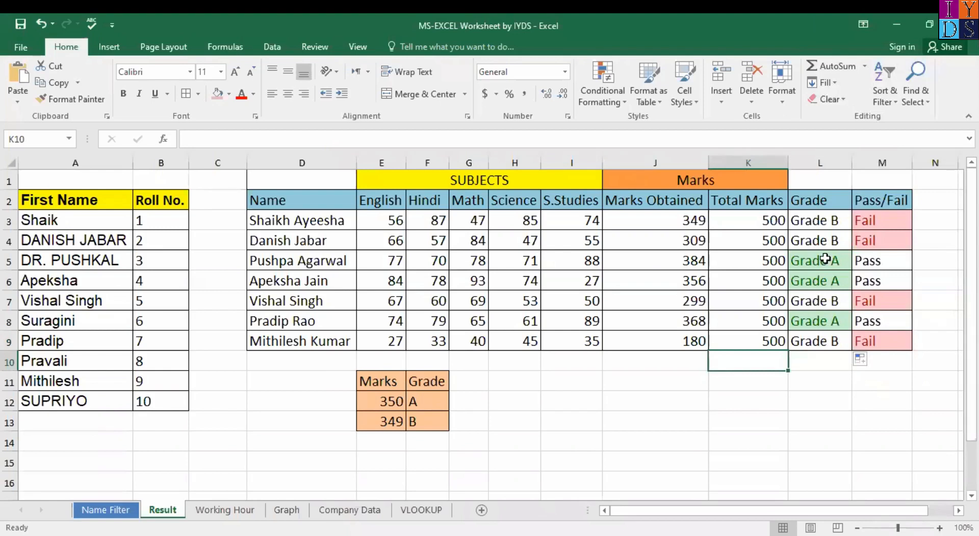
click(690, 262)
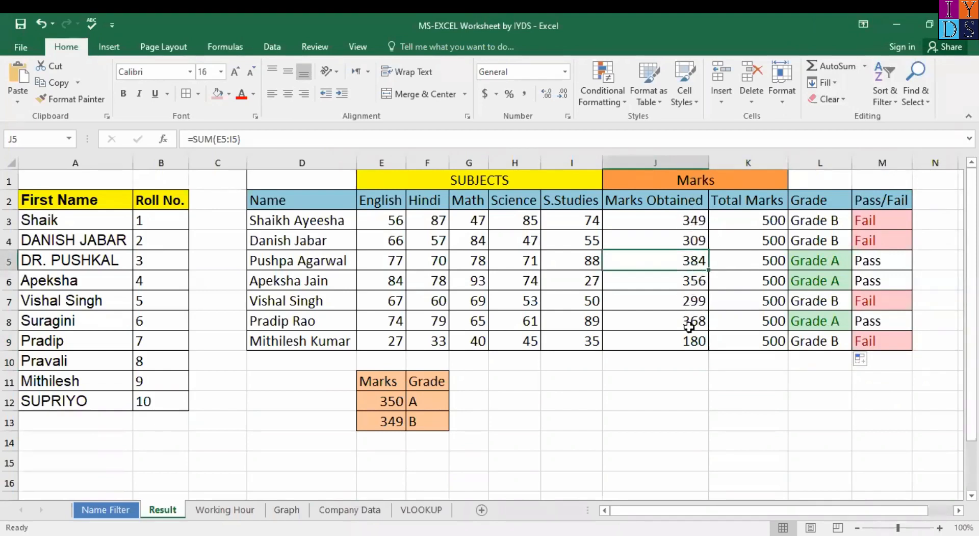
click(690, 327)
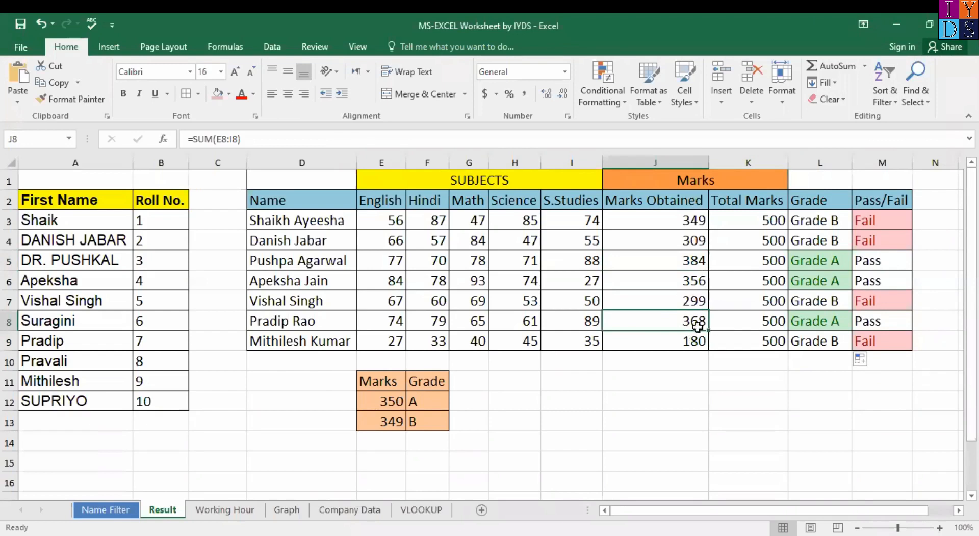
click(686, 262)
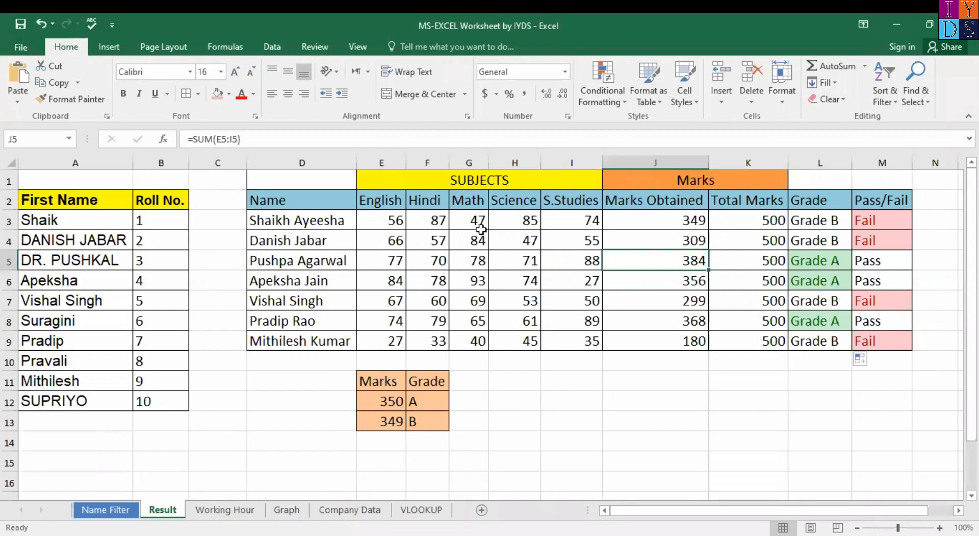
Step: Check the grade formulas in L3 and L9, then select the whole Grade column L
click(810, 225)
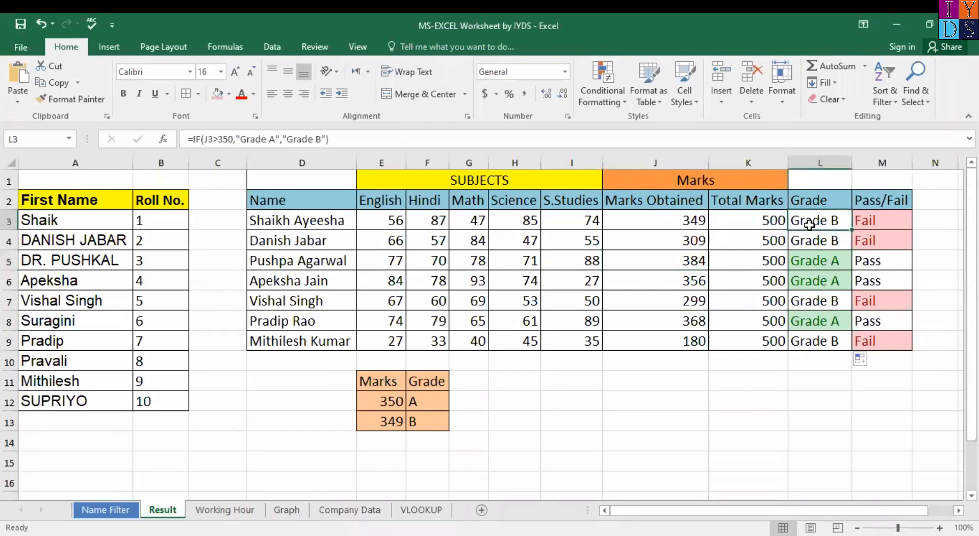
click(814, 349)
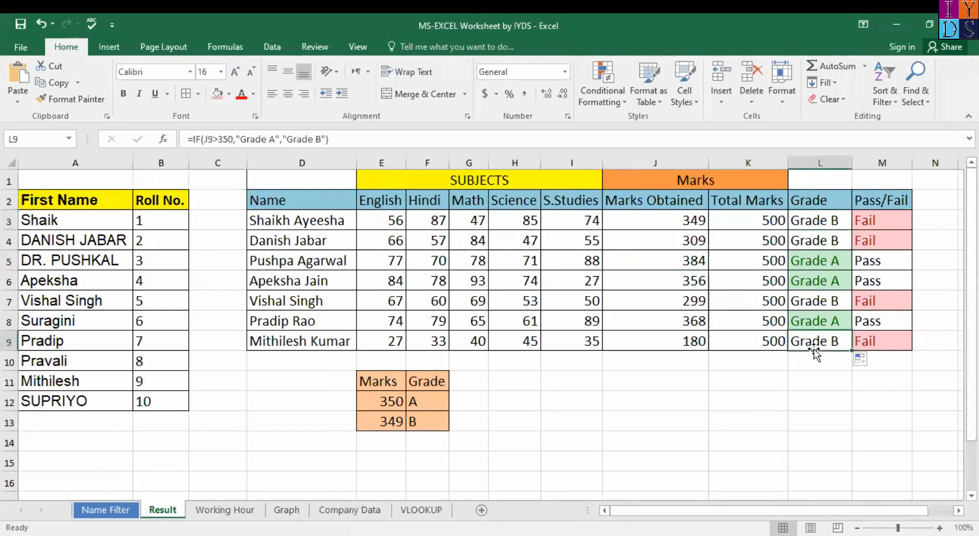
click(632, 380)
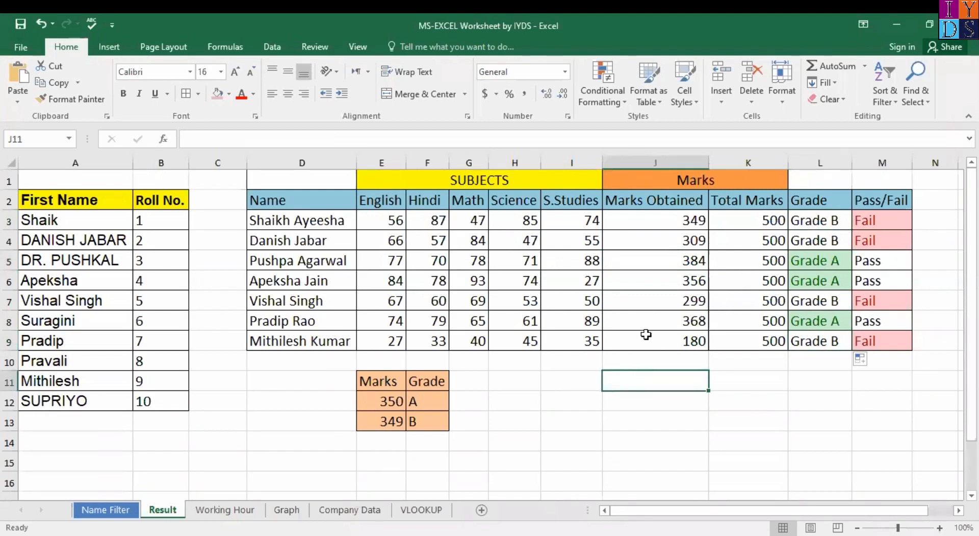
click(807, 162)
Step: Insert a blank column before Grade, start a 'Perc' heading, and undo an extra inserted column
key(ctrl+shift+plus)
click(813, 201)
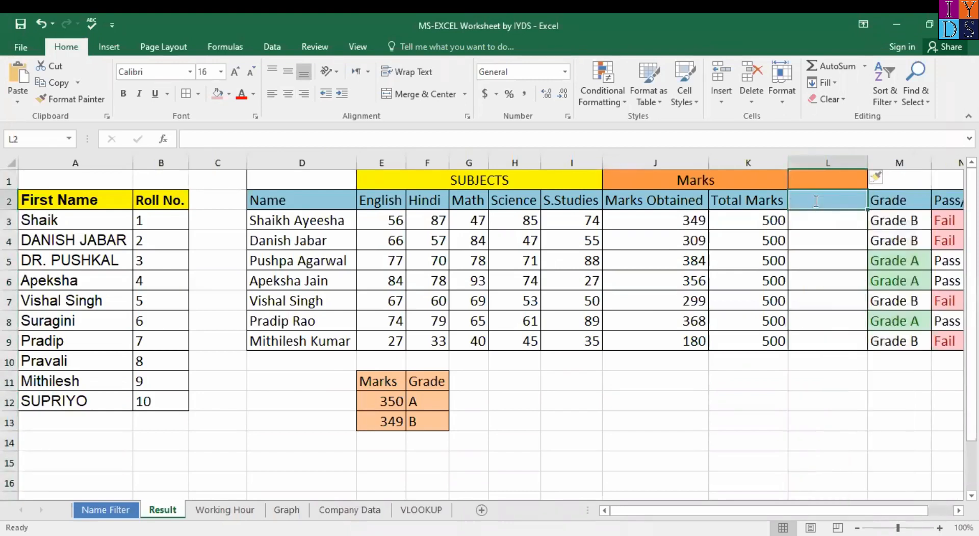
text(Perc)
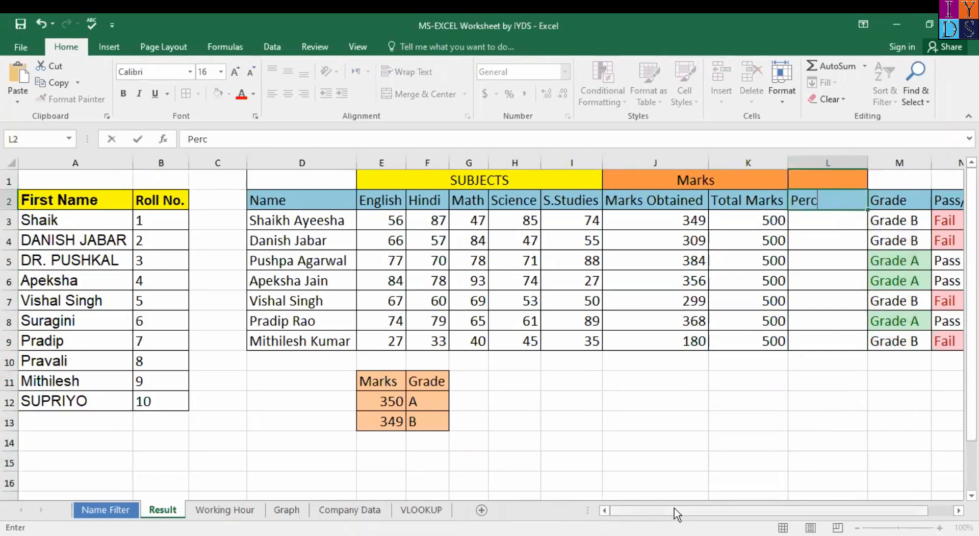
drag(677, 513, 699, 513)
click(722, 162)
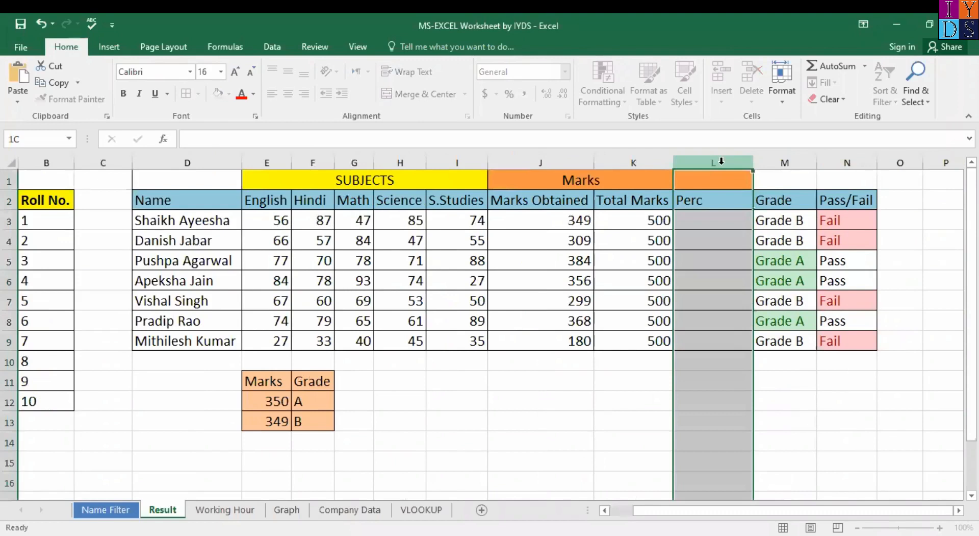
right_click(722, 163)
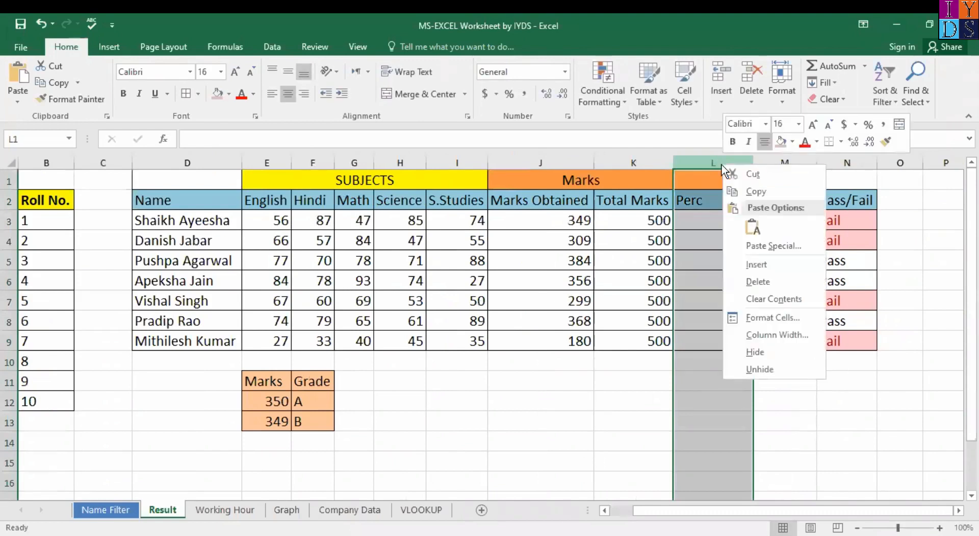
click(778, 262)
key(ctrl+z)
key(ctrl+z)
key(ctrl+z)
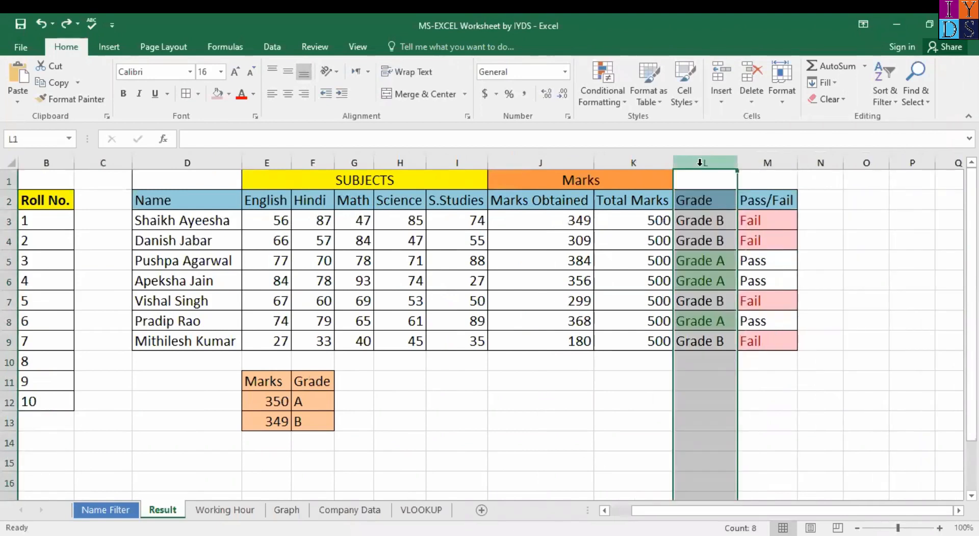
Step: Rework the column insertions with undo and redo, deleting the extra column L
right_click(701, 164)
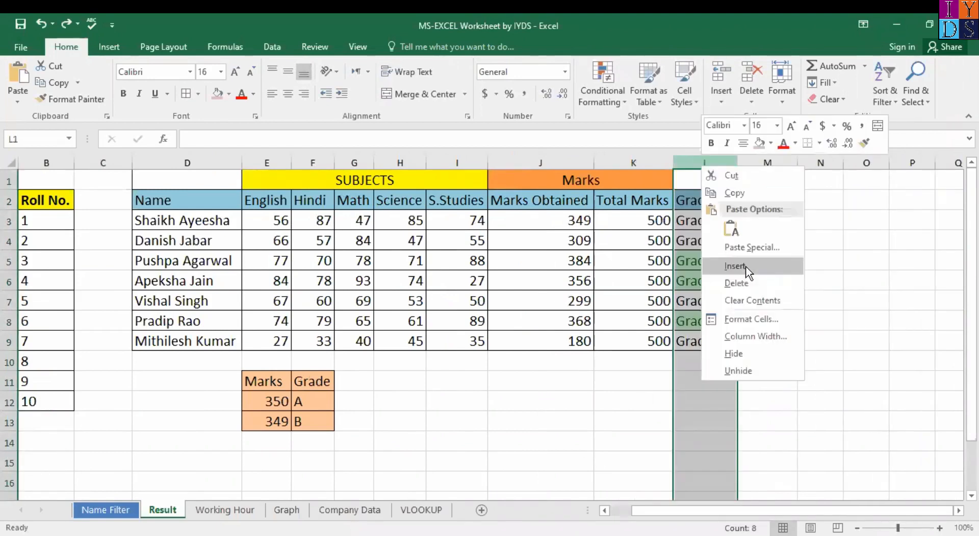
click(745, 265)
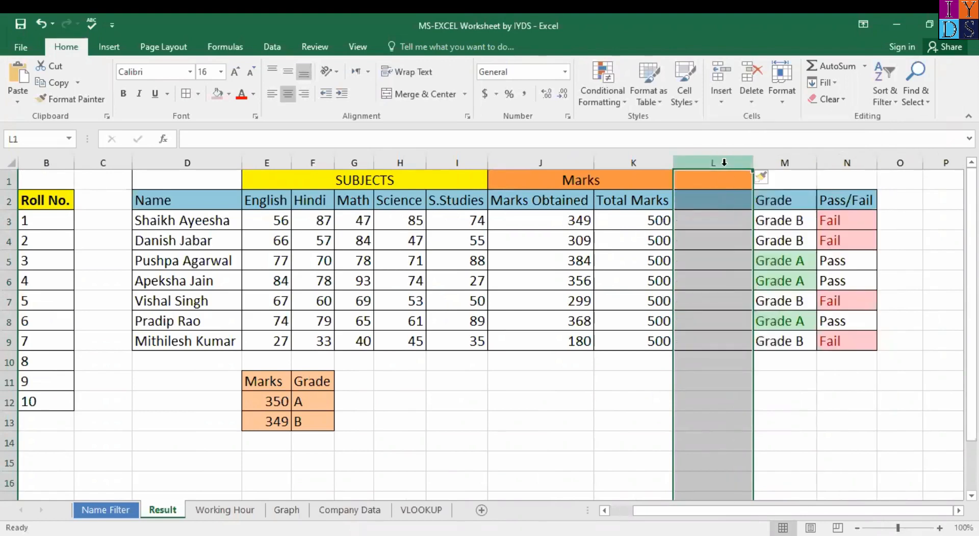
key(ctrl+z)
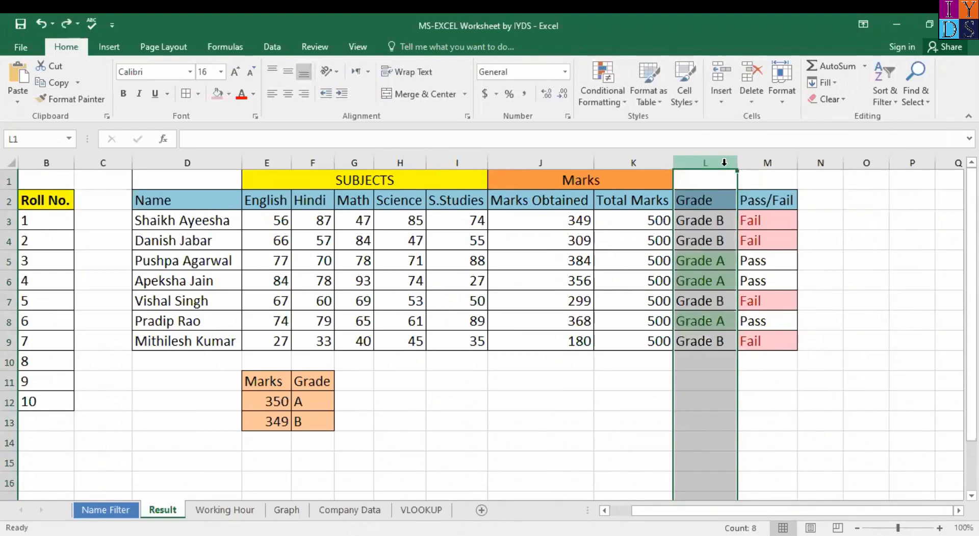
key(ctrl+z)
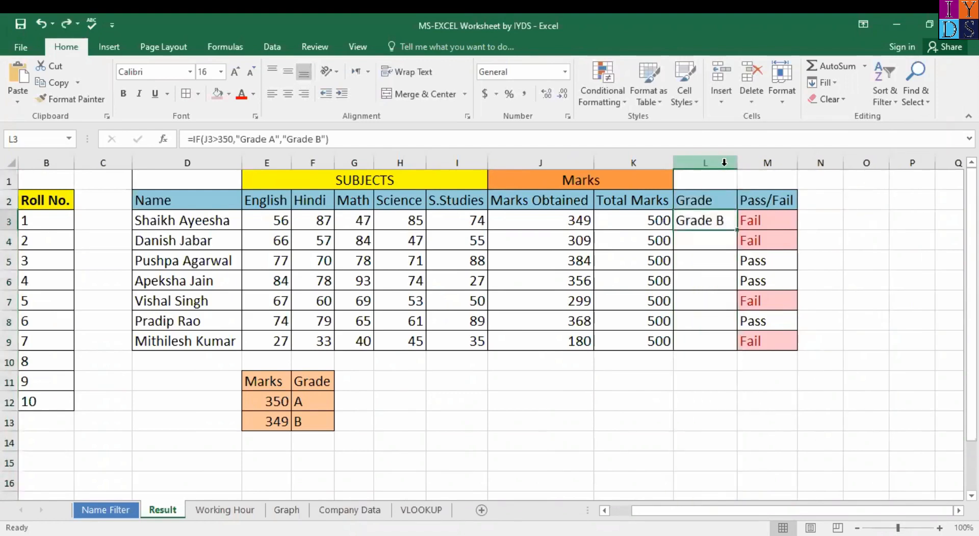
click(65, 24)
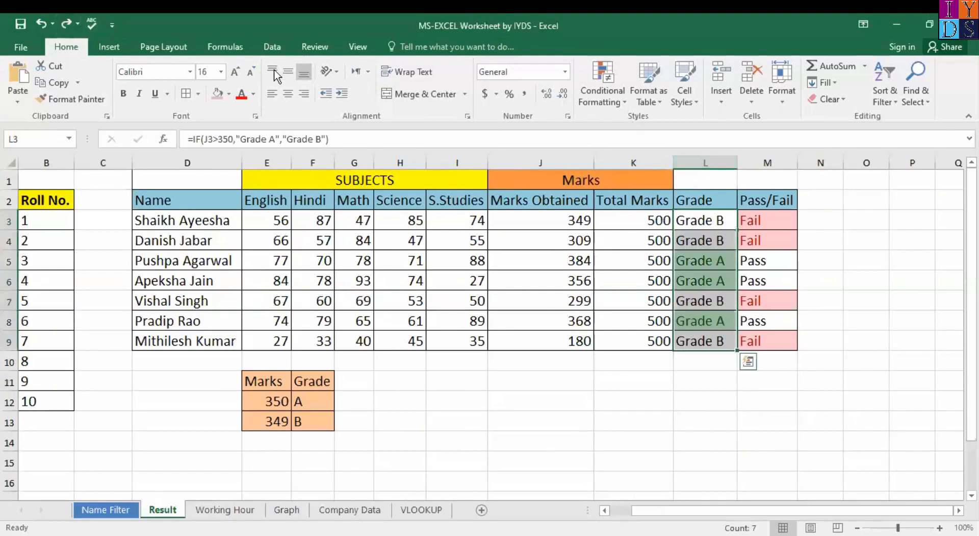
click(66, 23)
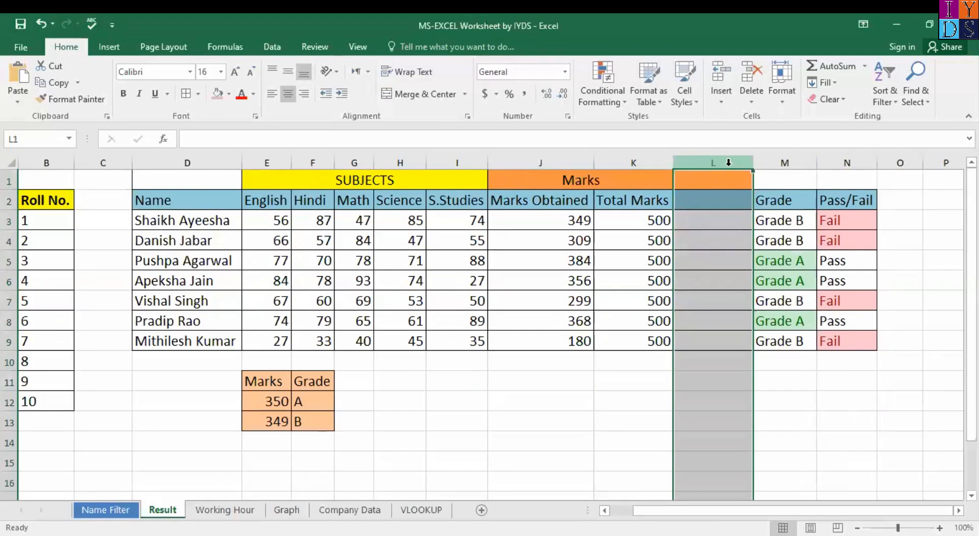
right_click(728, 165)
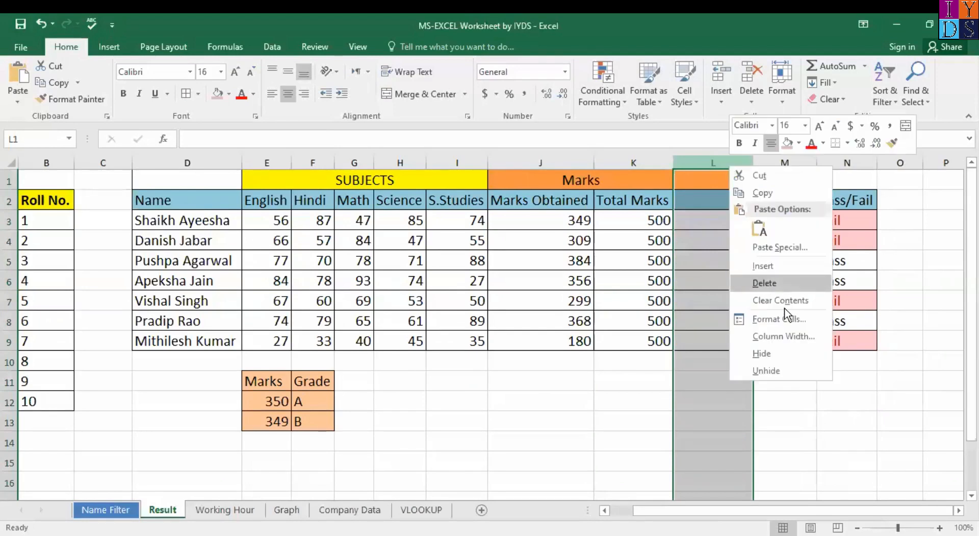
click(765, 283)
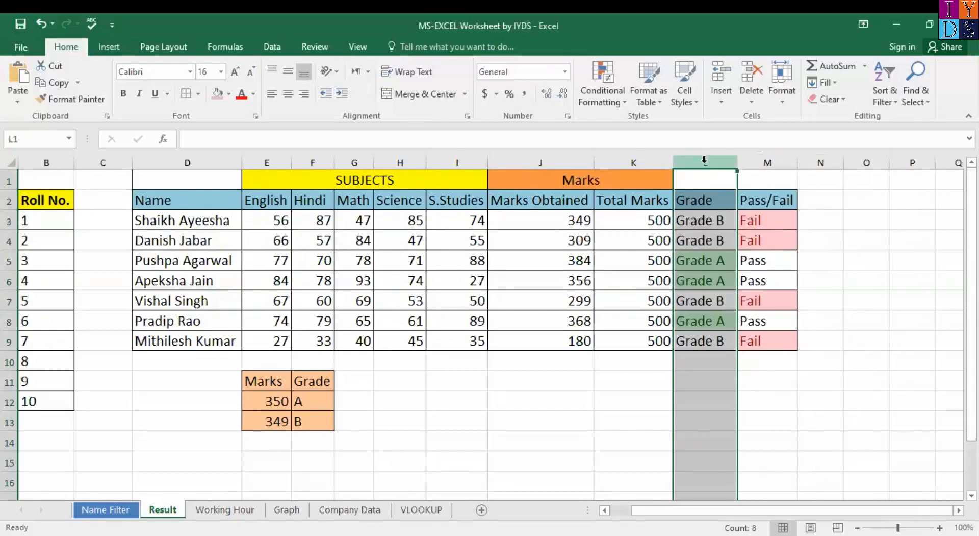
Step: Insert a fresh column before Grade and head it Percentage in L2
right_click(704, 161)
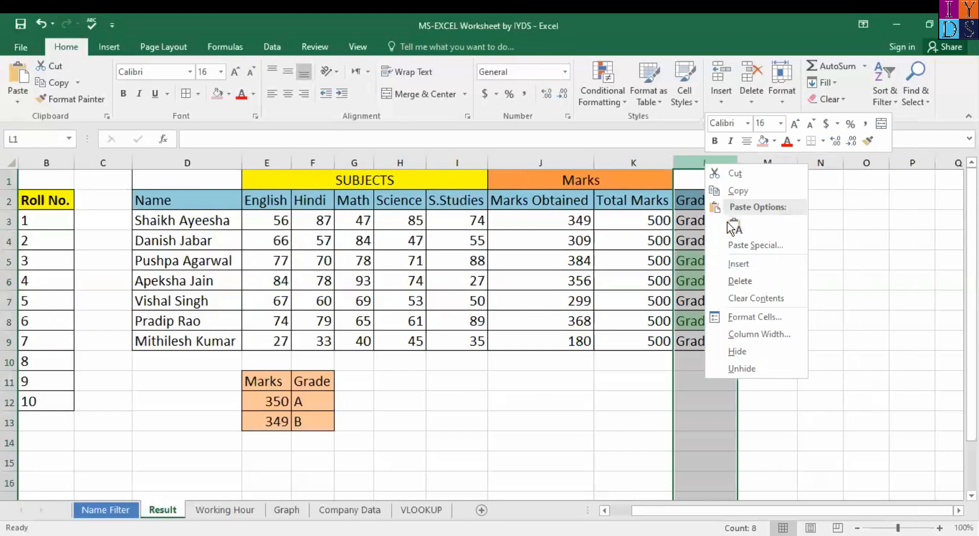
click(738, 264)
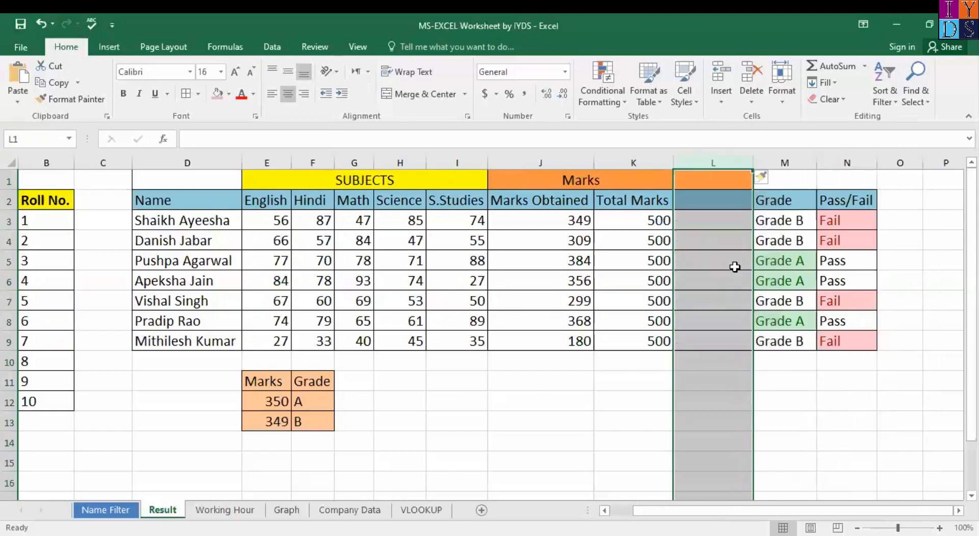
click(698, 197)
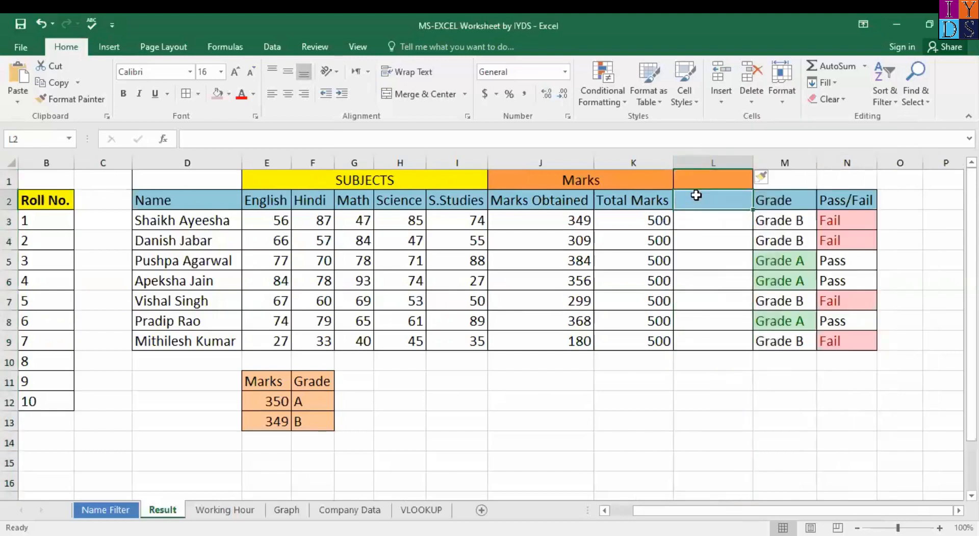
text(O)
key(BackSpace)
text(Per)
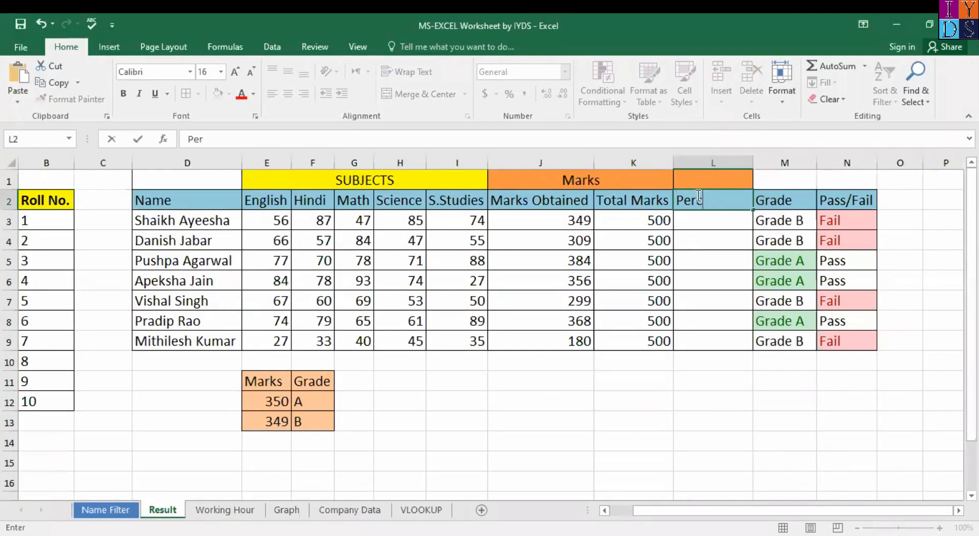
text(centage)
key(Return)
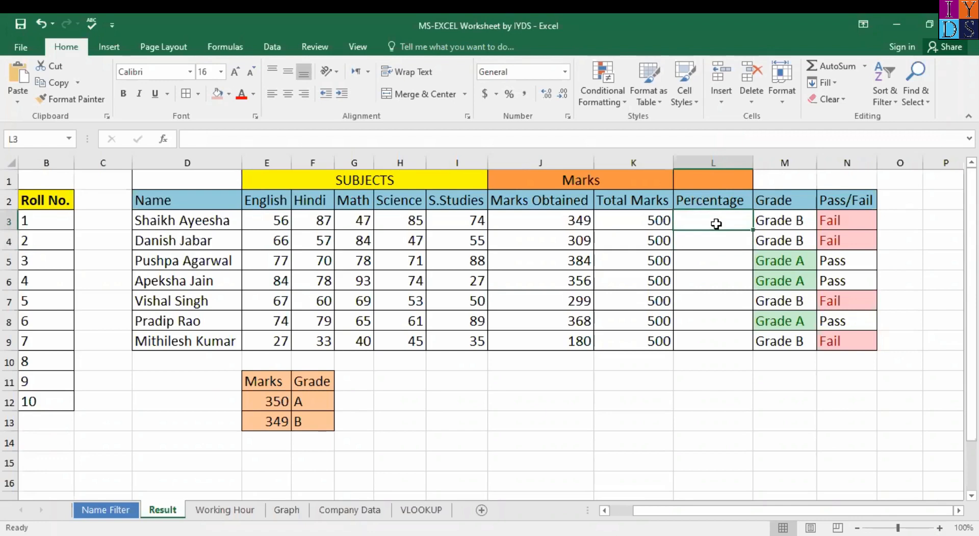
Step: Enter =J3/K3*100 in L3, giving the first student a percentage of 69.8
text(=)
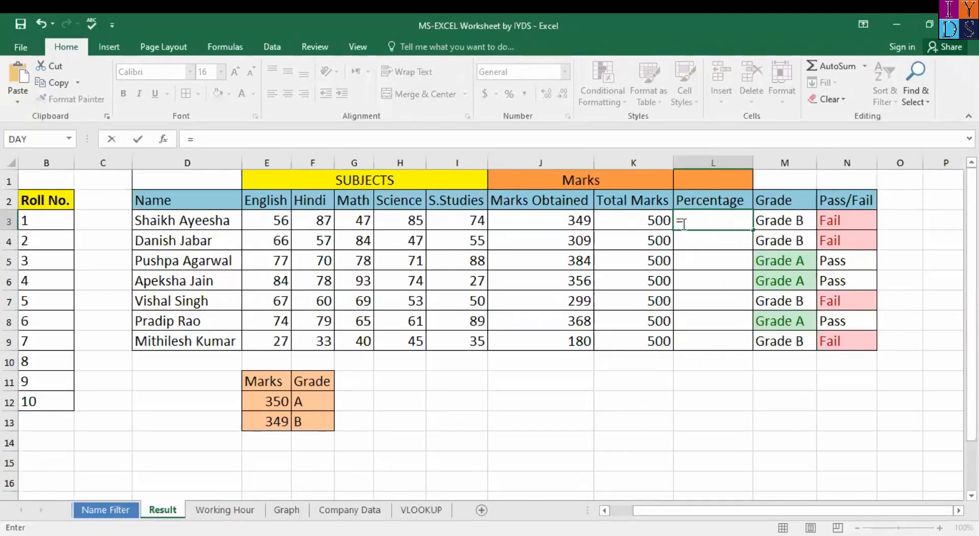
click(580, 223)
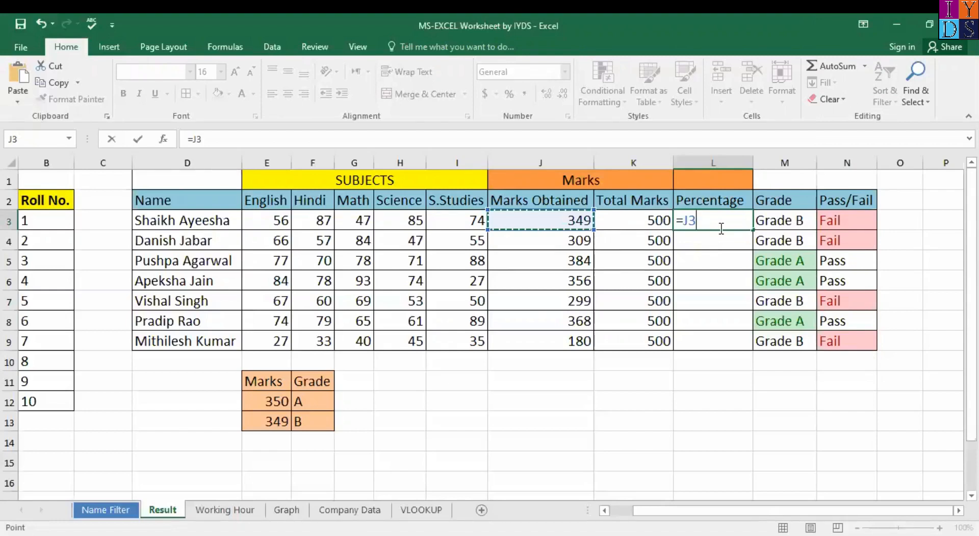
text(/)
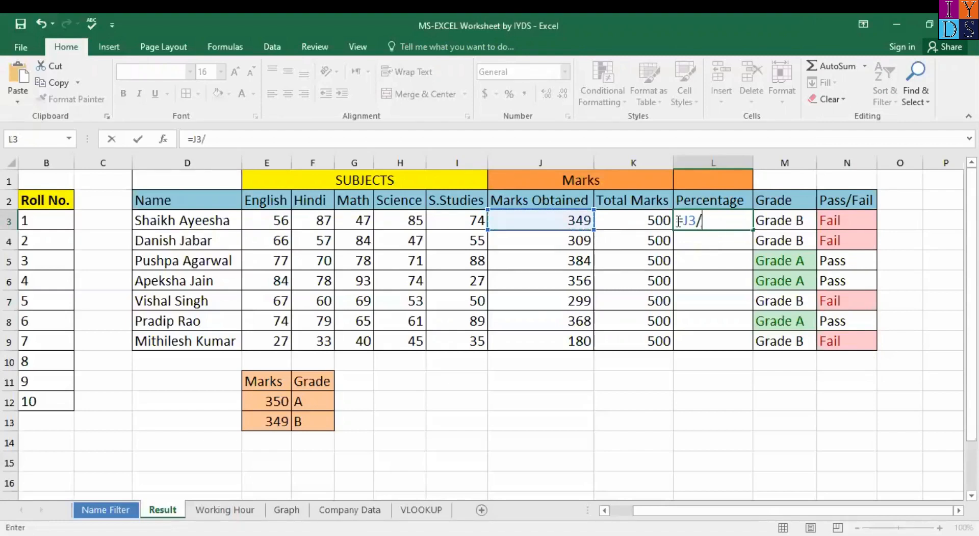
click(648, 219)
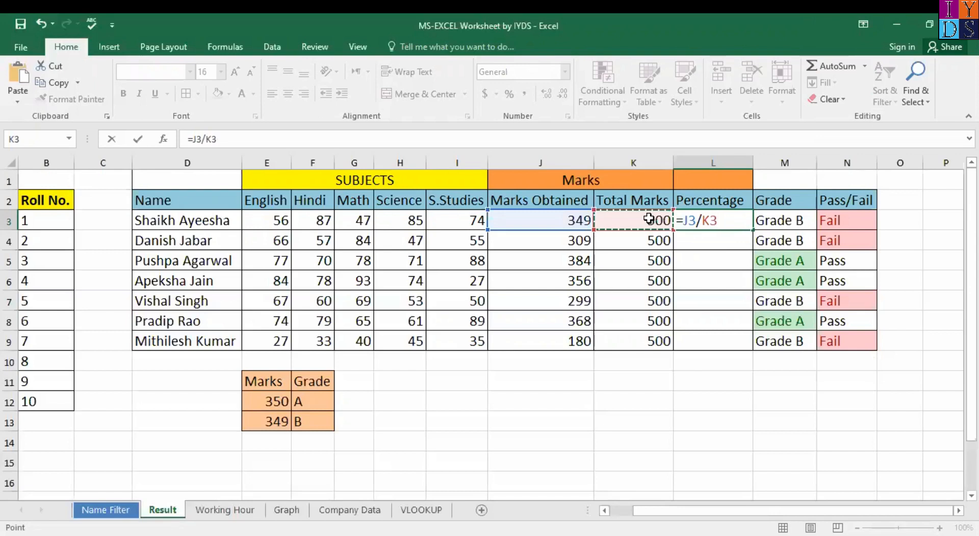
text(*)
text(100)
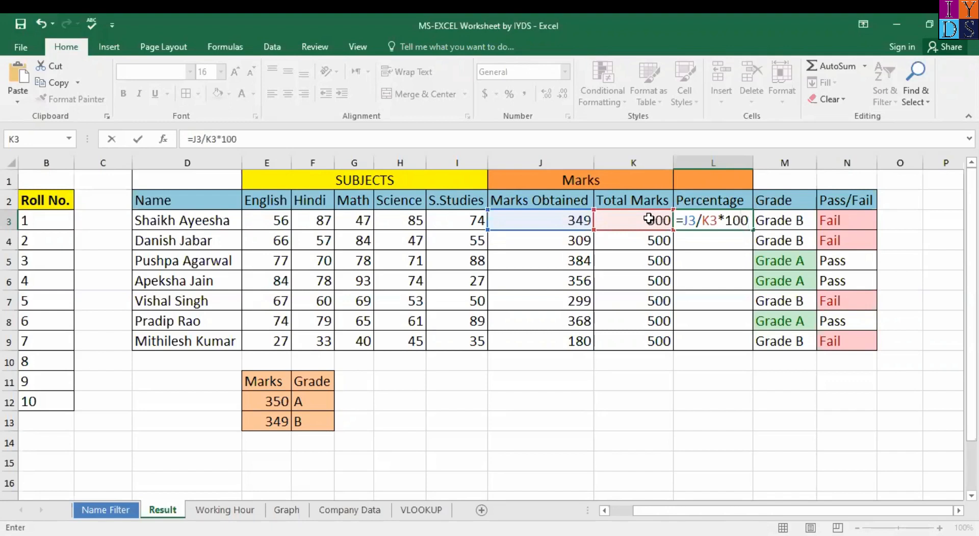
key(Return)
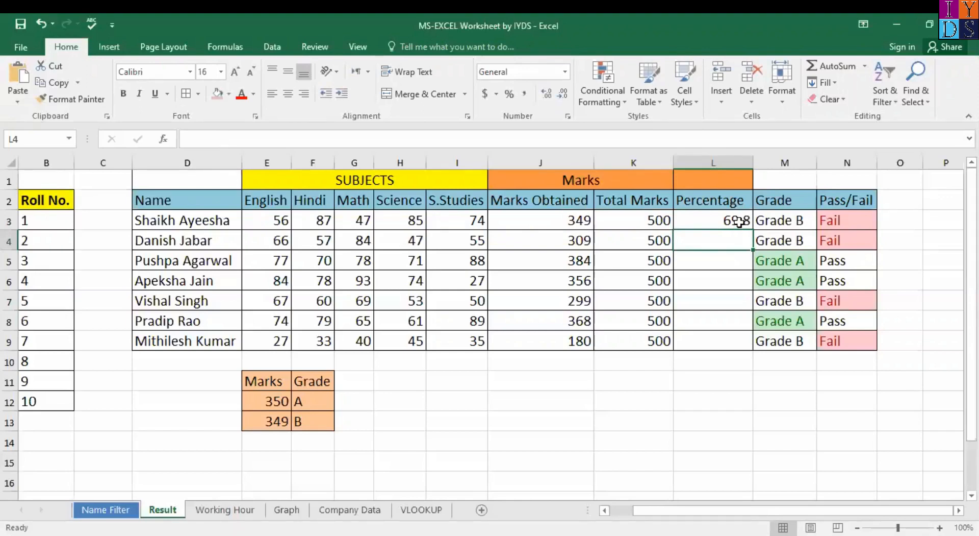
click(738, 224)
Step: Drag L3's =J3/K3*100 down to L9, giving percentages from 36 to 76.8
drag(754, 229, 750, 343)
click(692, 341)
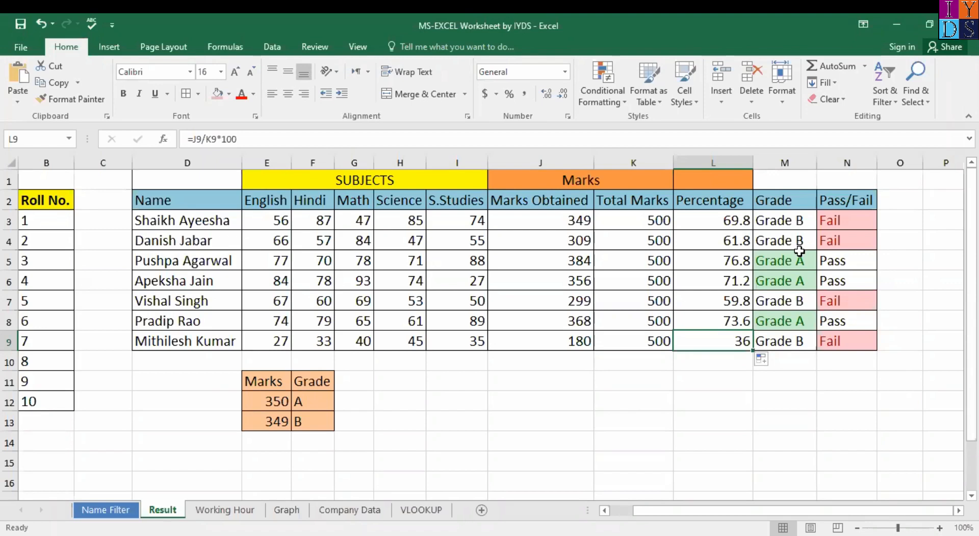
click(738, 222)
Step: Clear the percentage results and re-enter =J3/K3*100 in L3
shift+click(731, 340)
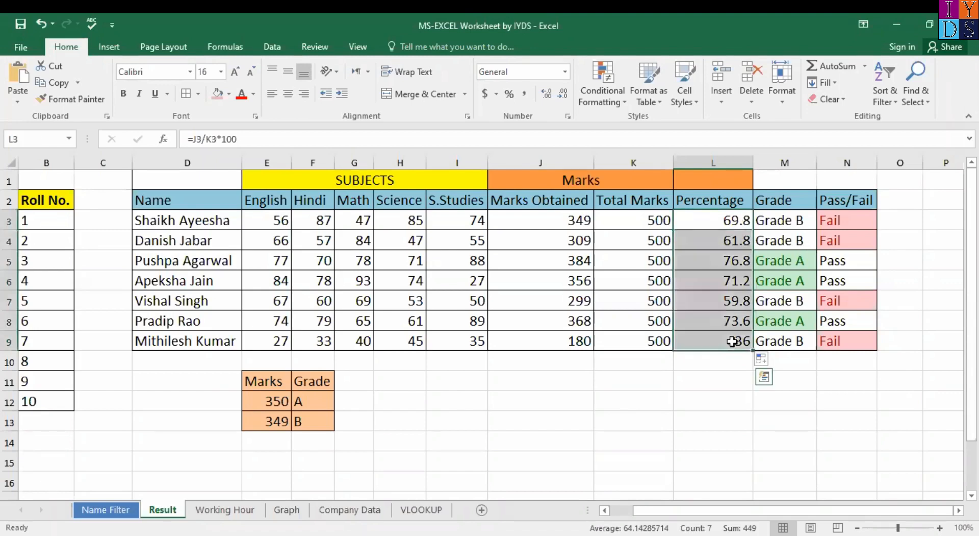
key(Delete)
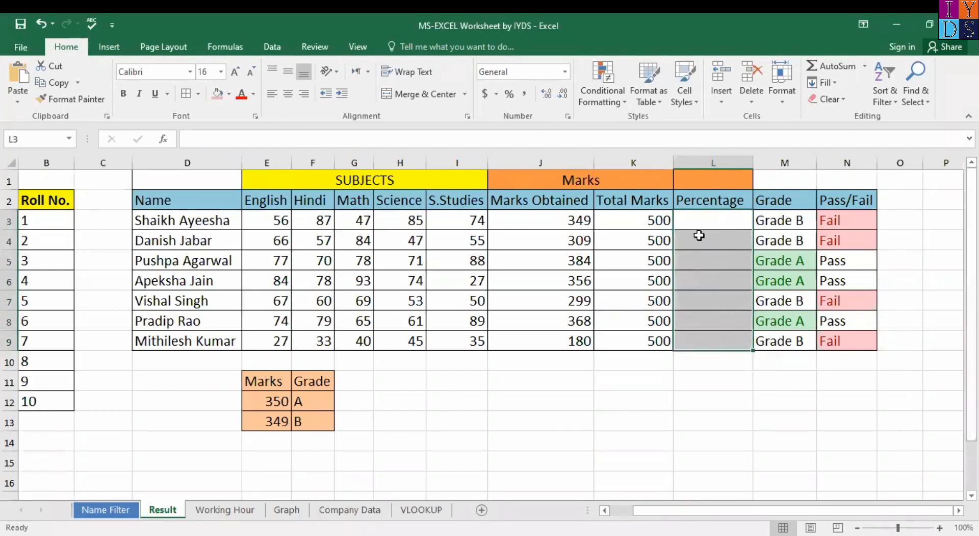
click(696, 223)
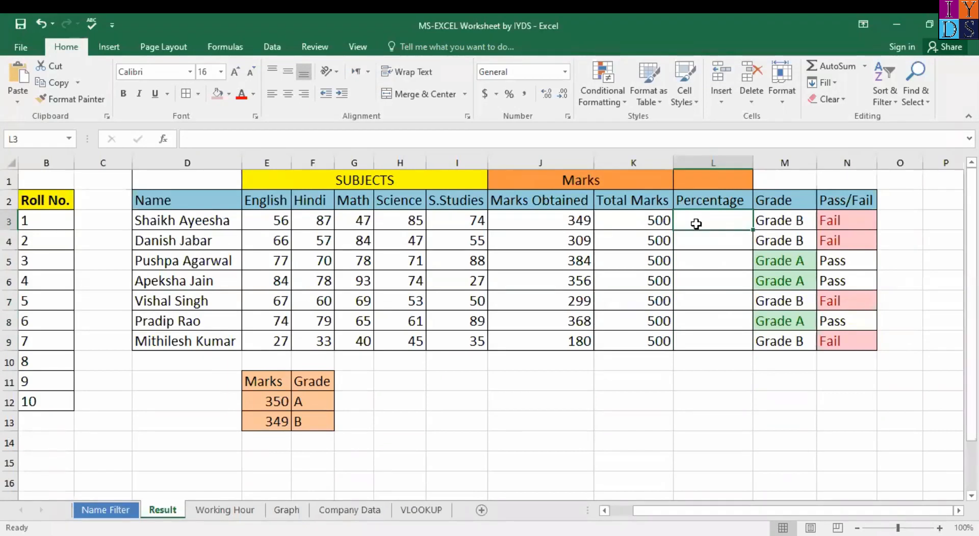
text(=)
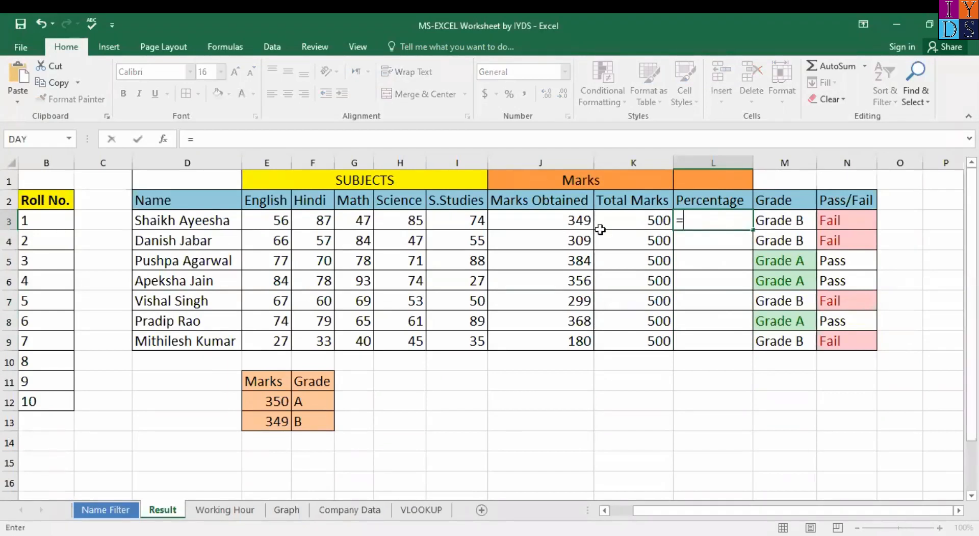
click(570, 223)
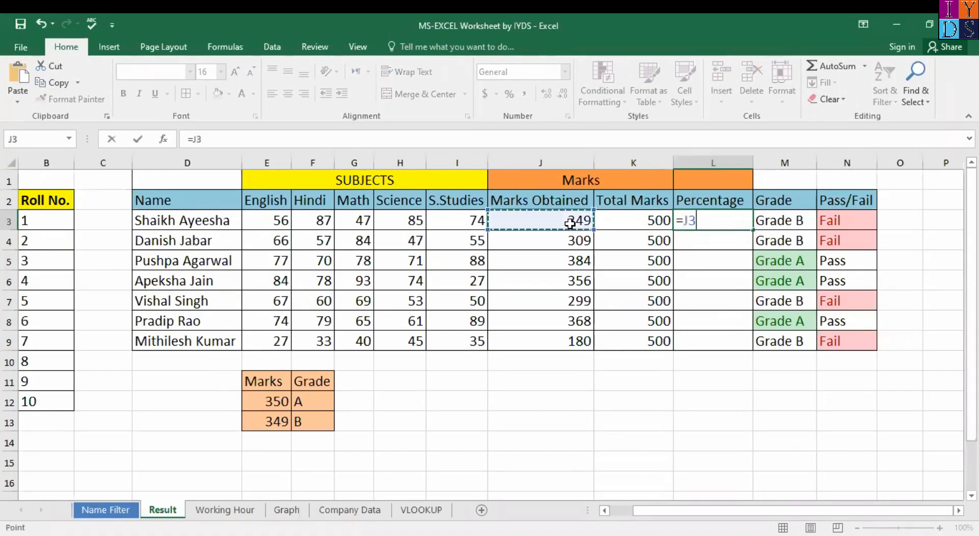
text(/)
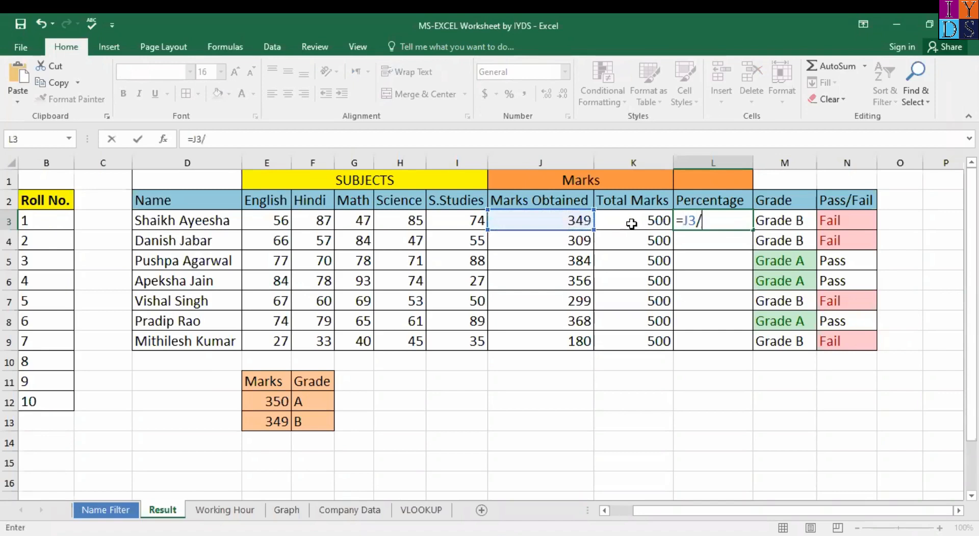
click(634, 222)
text(*100)
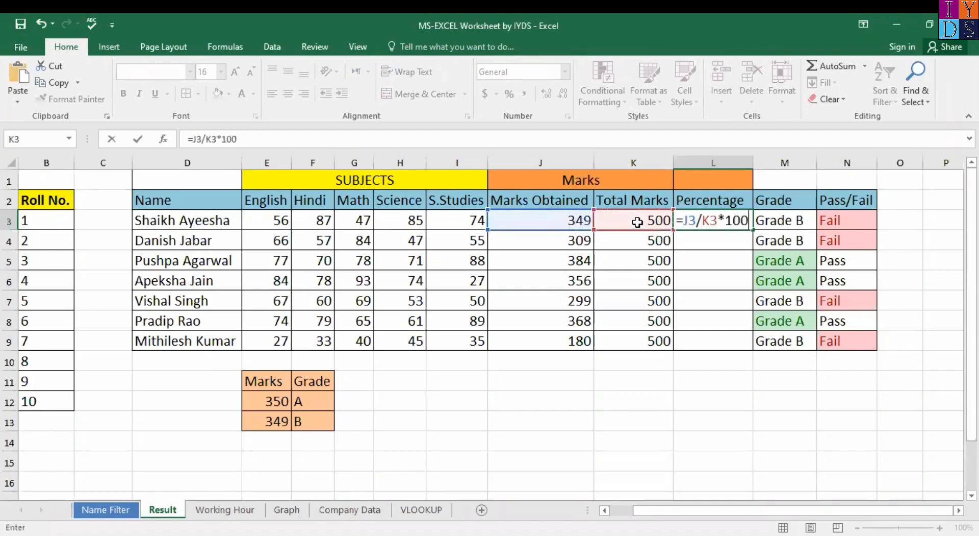
key(Return)
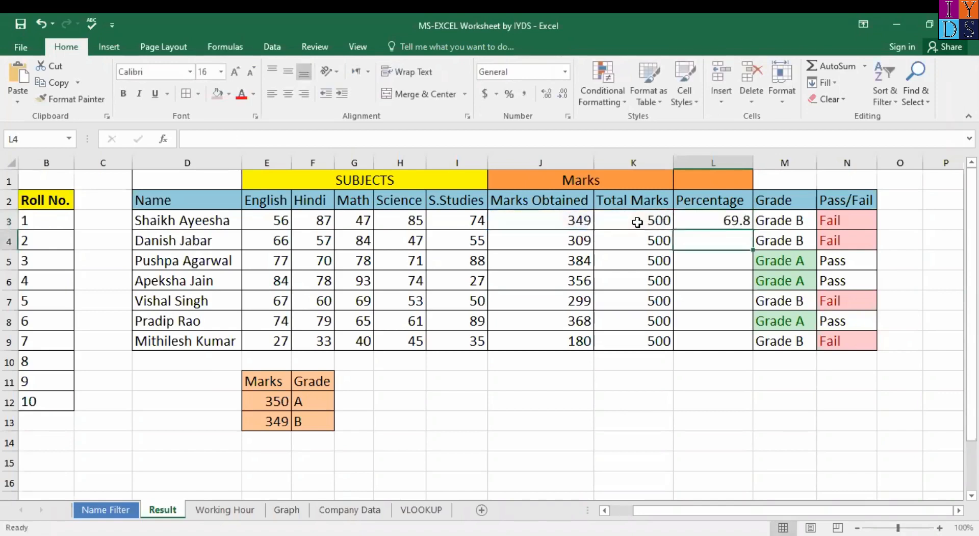
Step: Drag the percentage formula from L3 down to L9 for all seven students
click(739, 223)
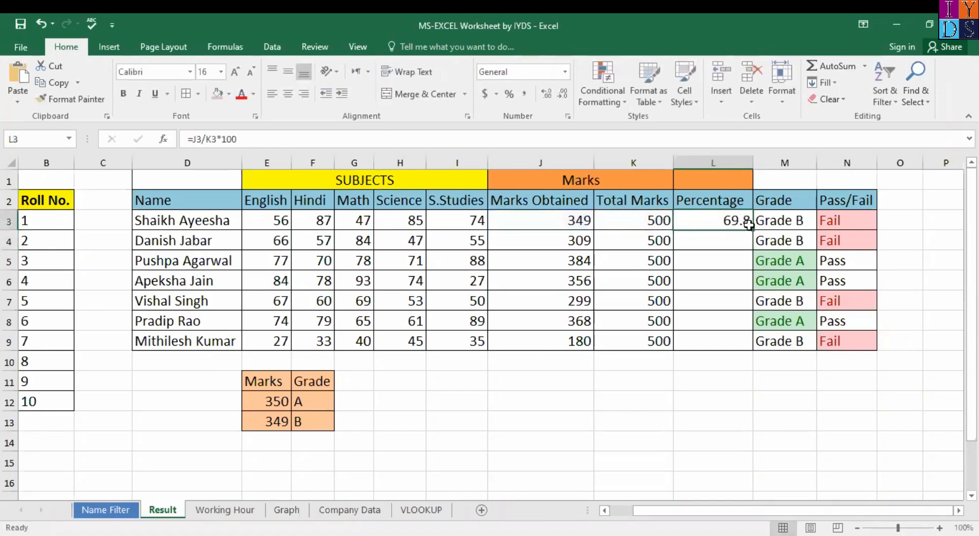
drag(752, 230, 747, 342)
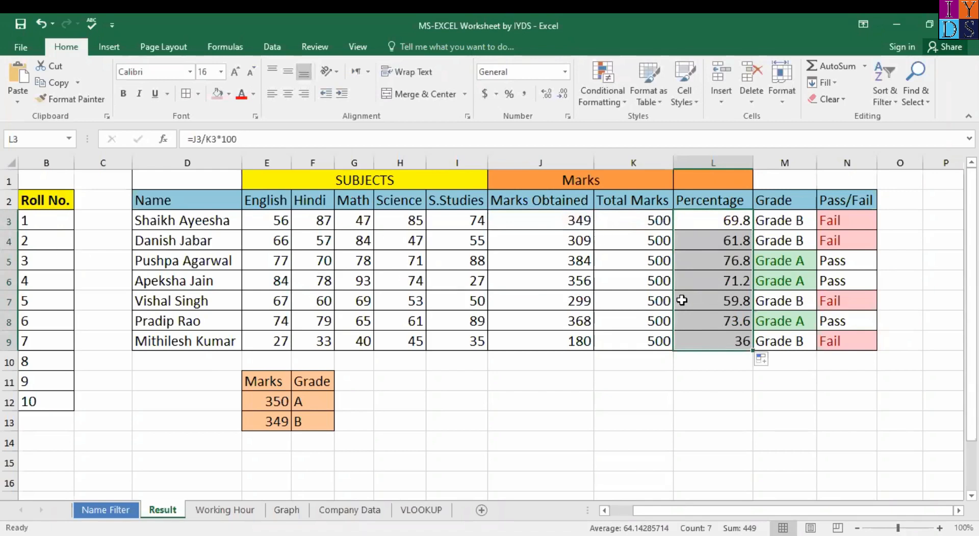
click(707, 323)
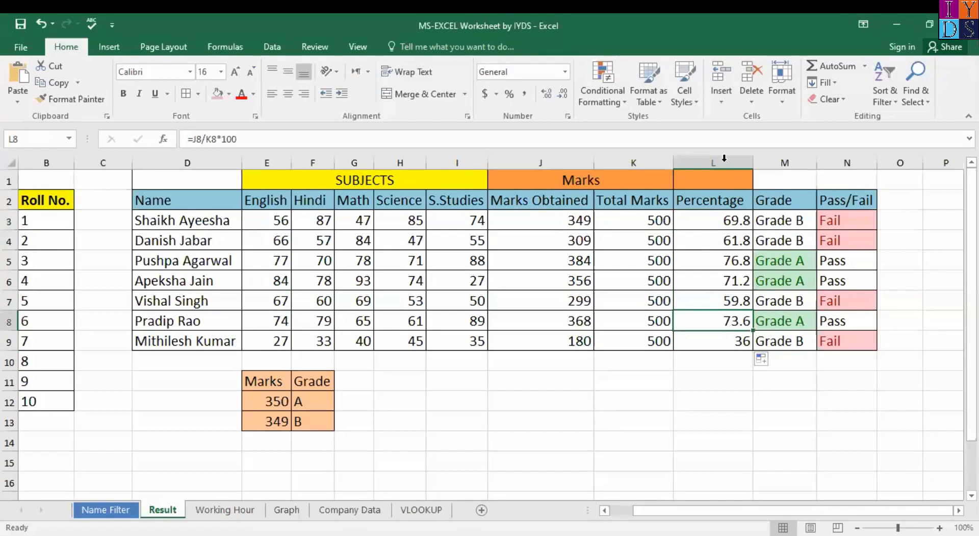
Step: Delete the Pass/Fail results in N3:N9, restoring them once before clearing them again
click(835, 221)
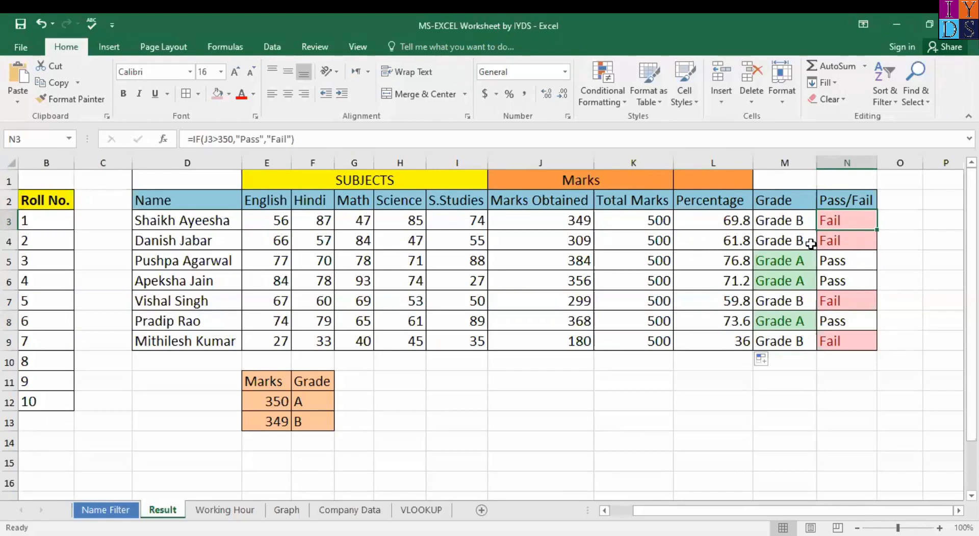
shift+click(859, 345)
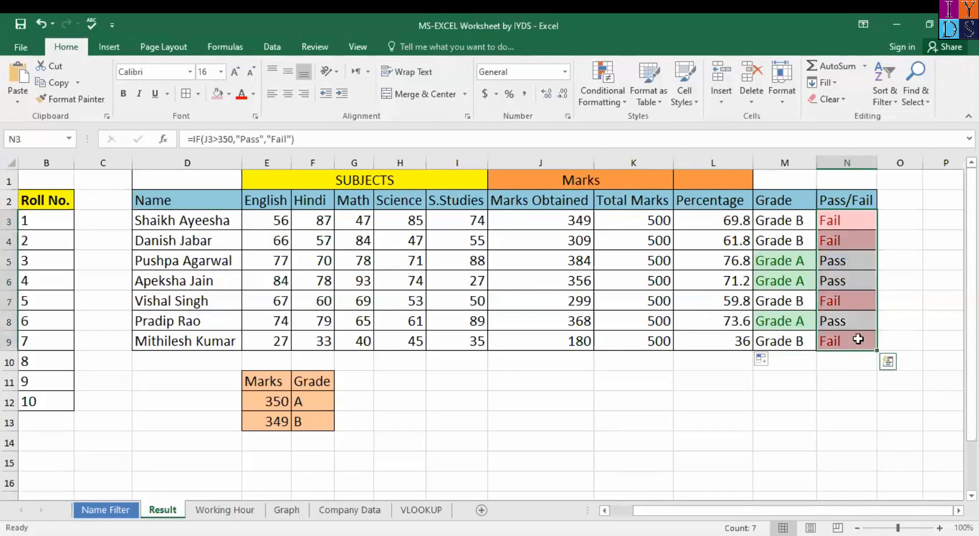
click(851, 230)
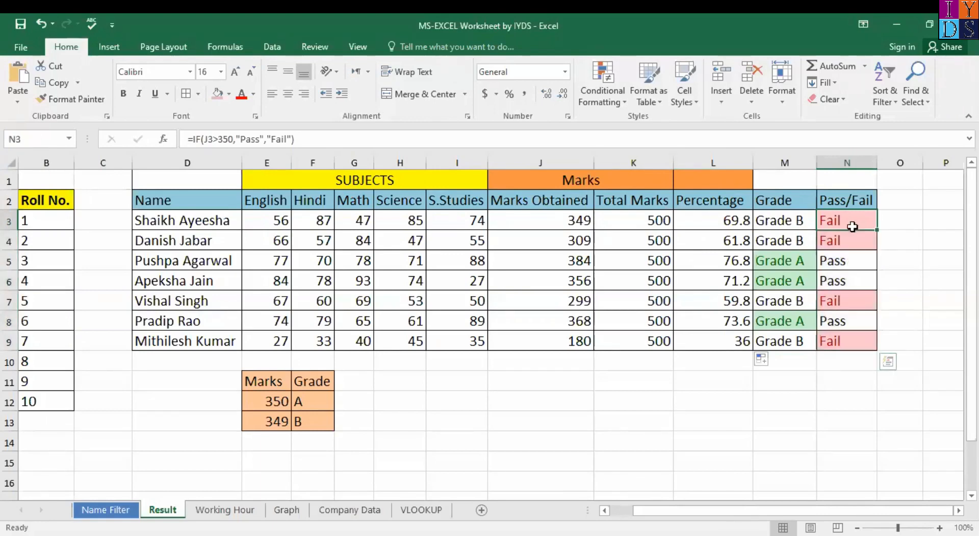
shift+click(855, 335)
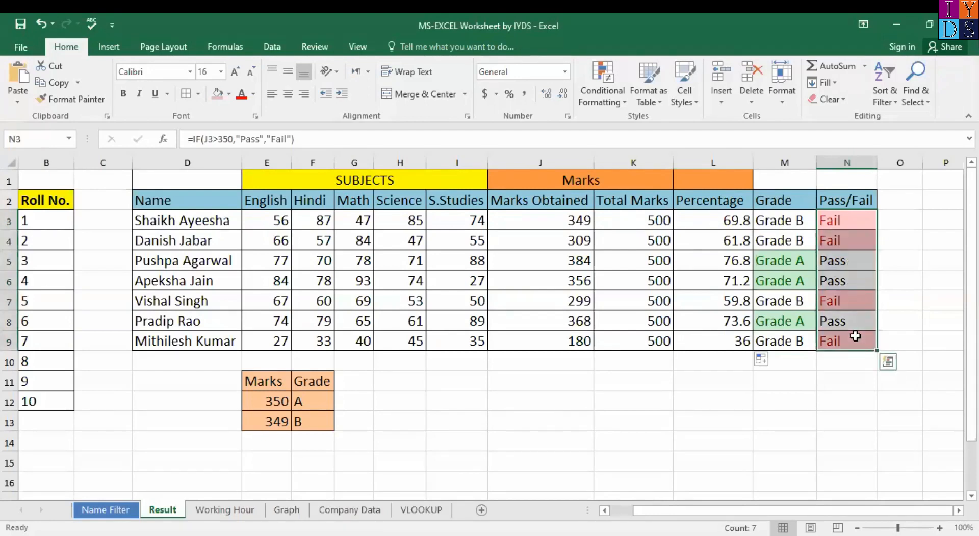
key(Delete)
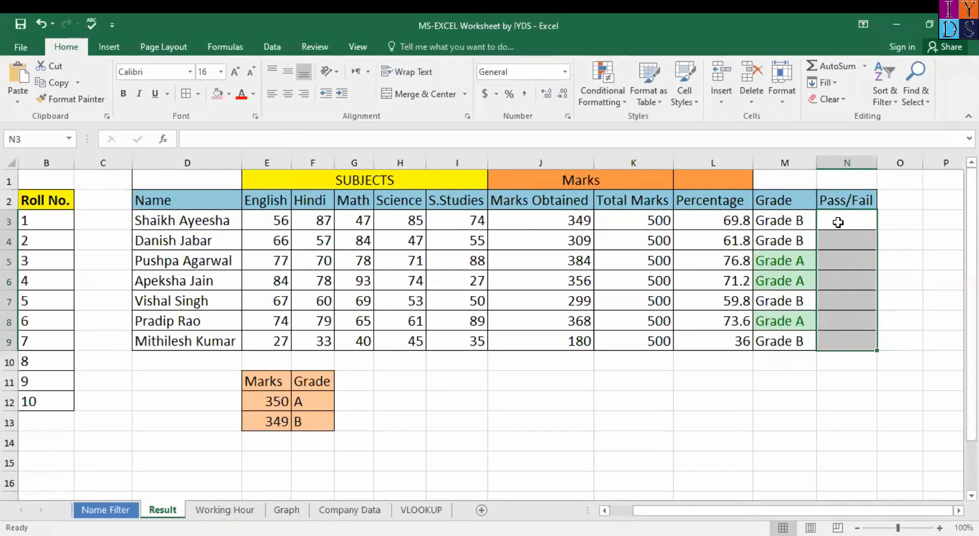
key(ctrl+z)
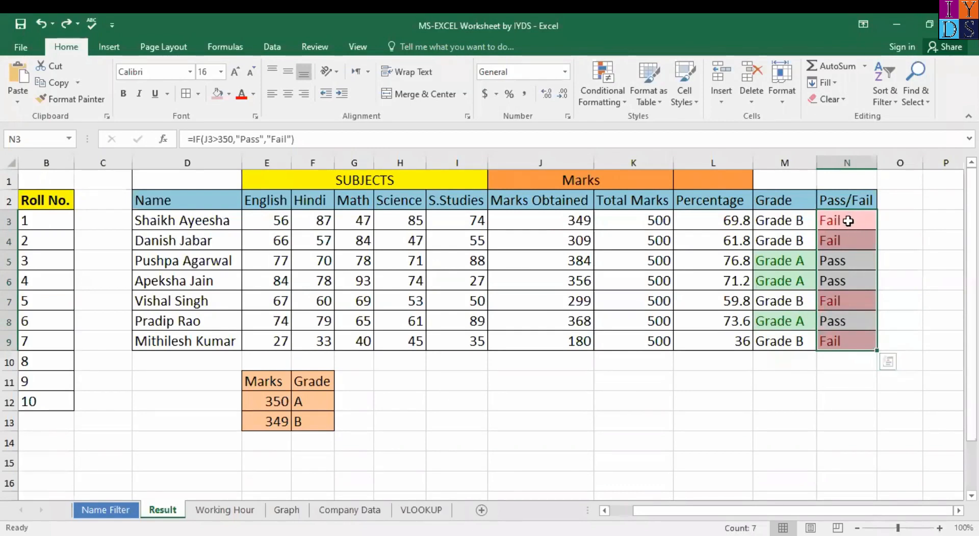
click(847, 221)
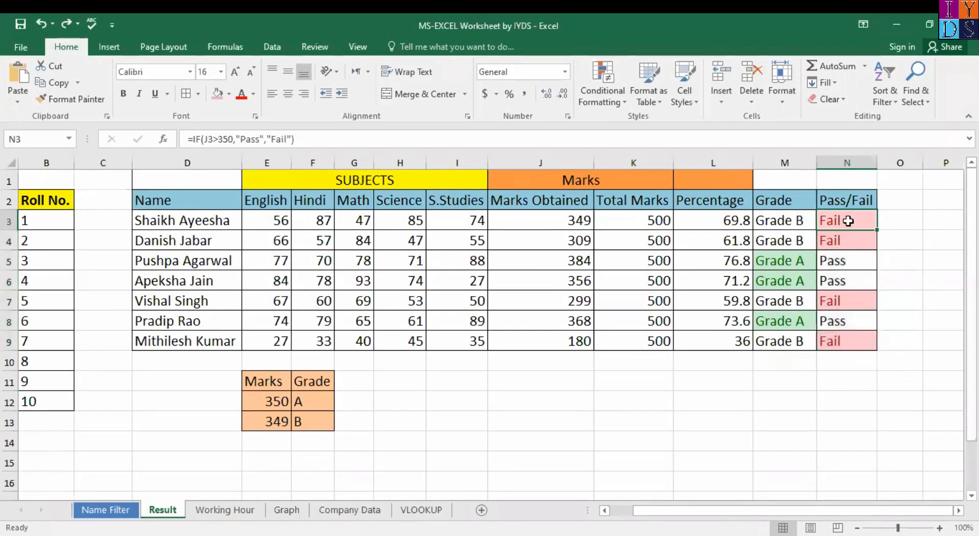
shift+click(849, 341)
key(Delete)
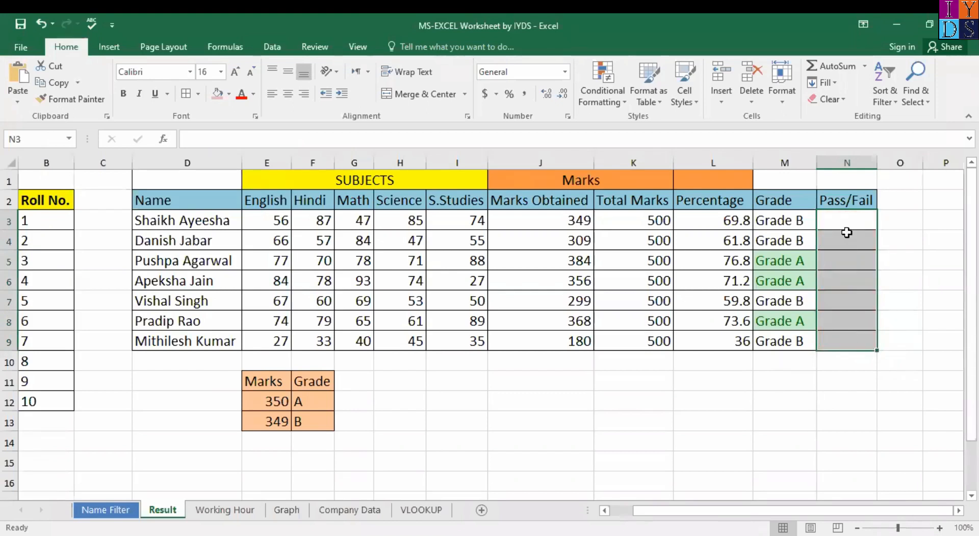
click(846, 220)
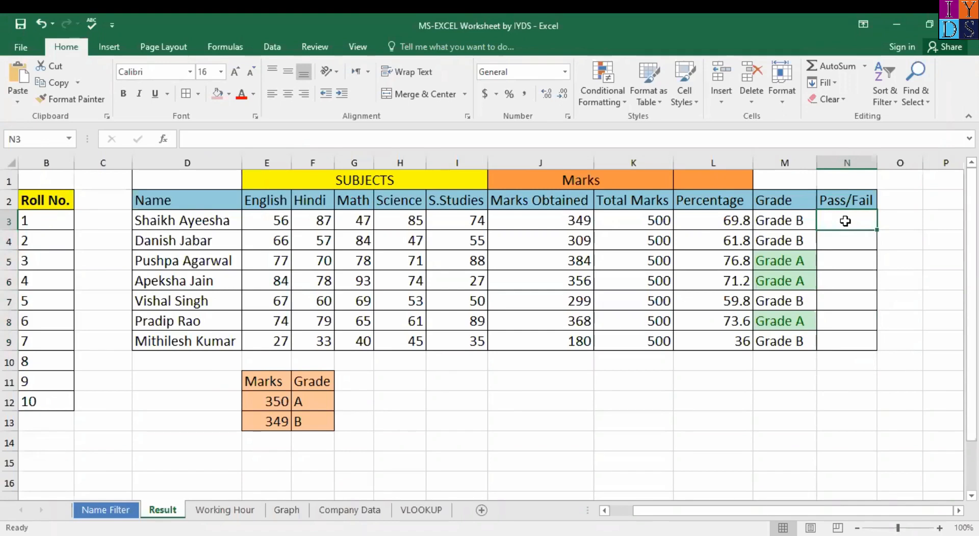
Step: Begin an =IF formula in N3 and bring up its blank Function Arguments dialog
text(=)
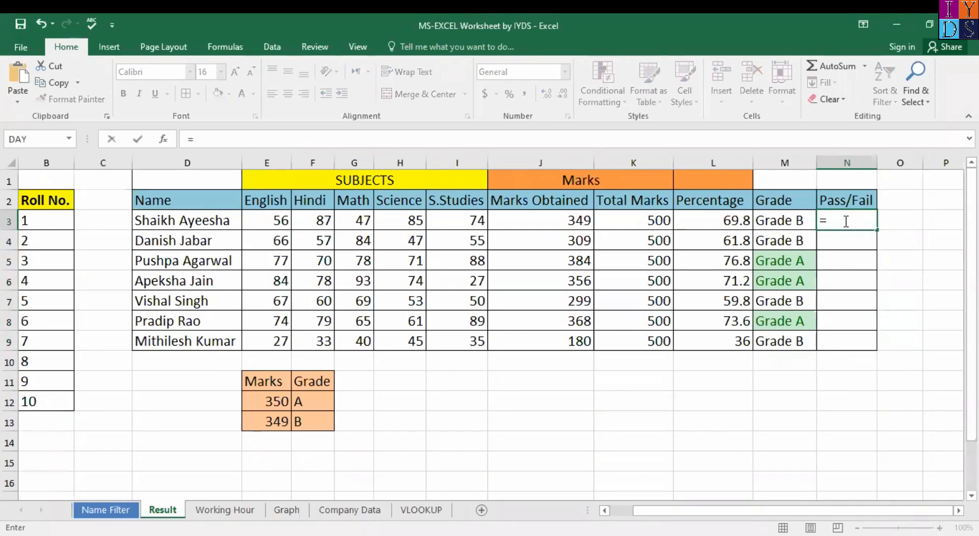
text(if)
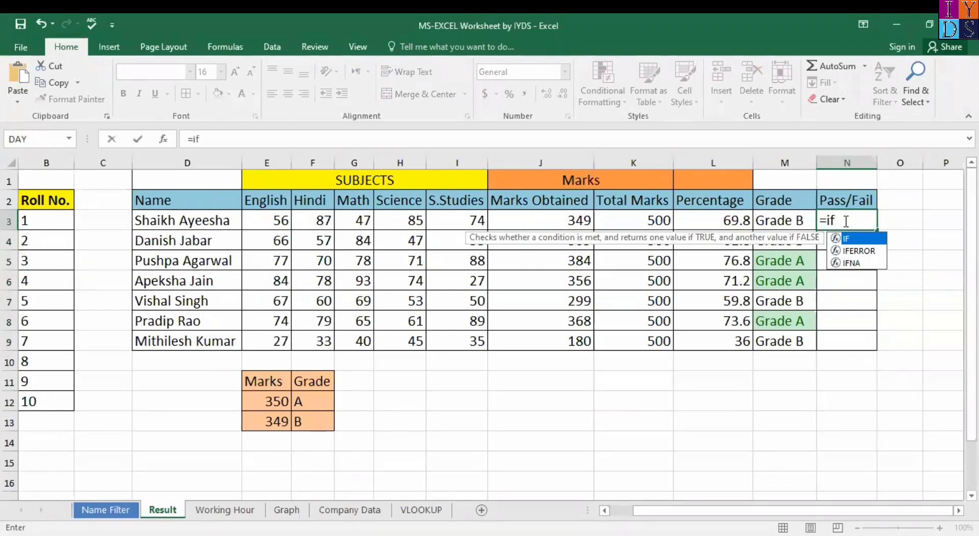
key(Tab)
key(BackSpace)
key(BackSpace)
key(BackSpace)
text(i)
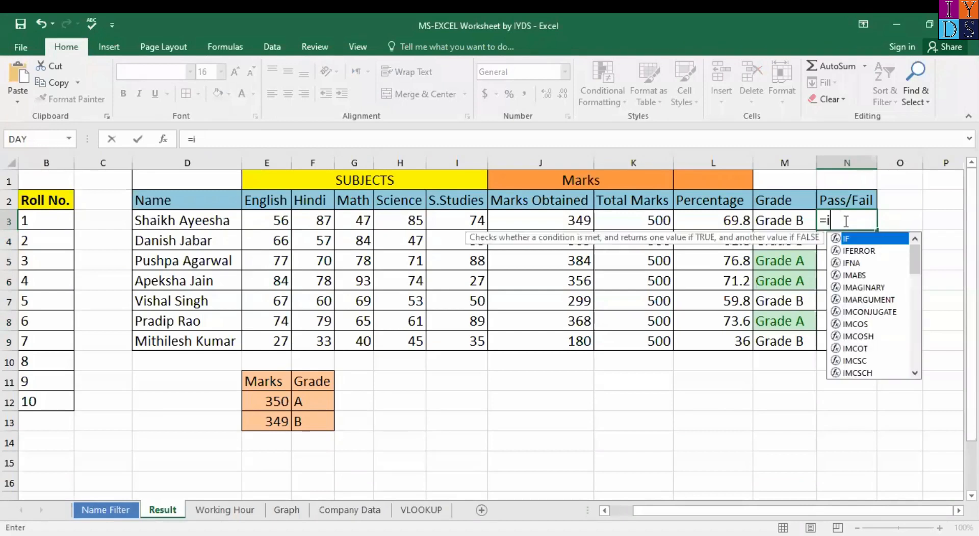
text(f)
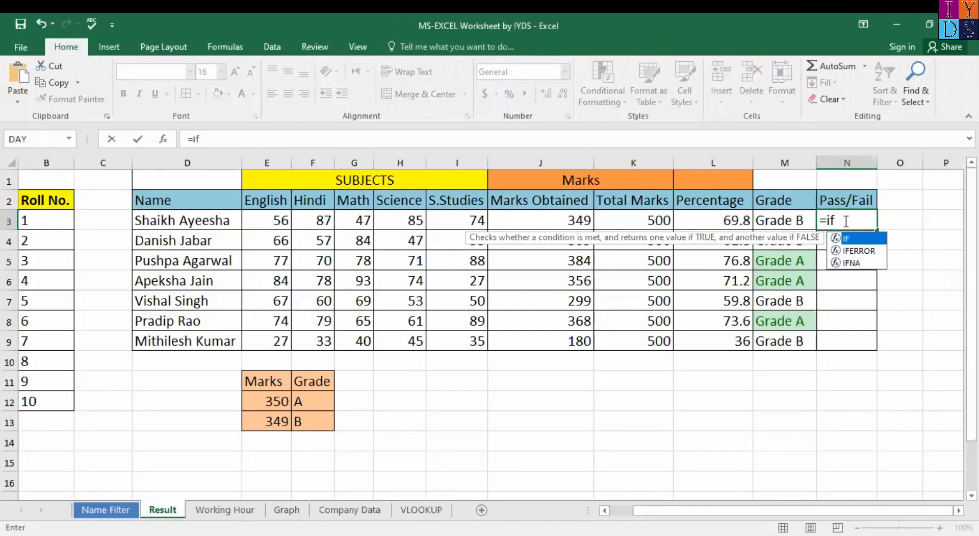
key(ctrl+a)
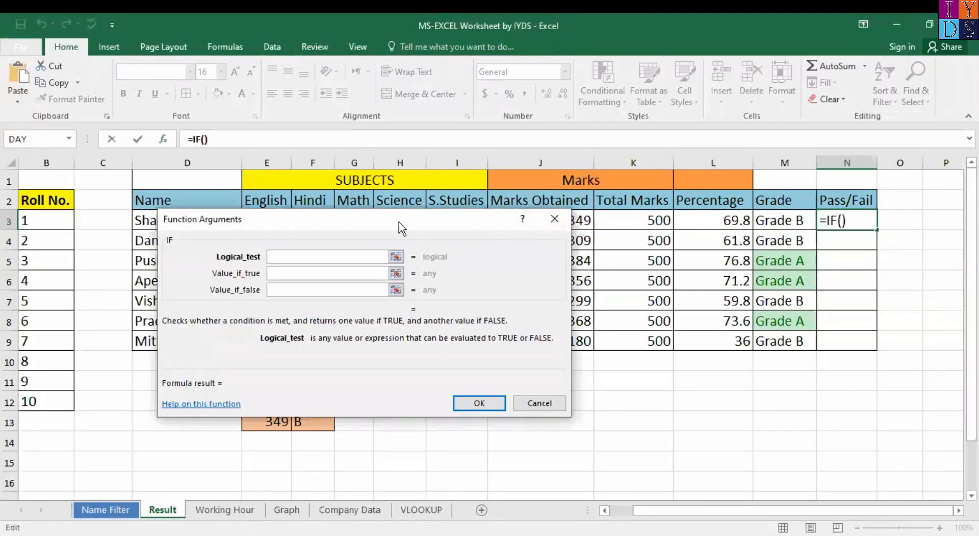
Step: Enter =IF(J3>350,"Pass","Fail") in N3 through the Function Arguments dialog
drag(417, 224, 459, 216)
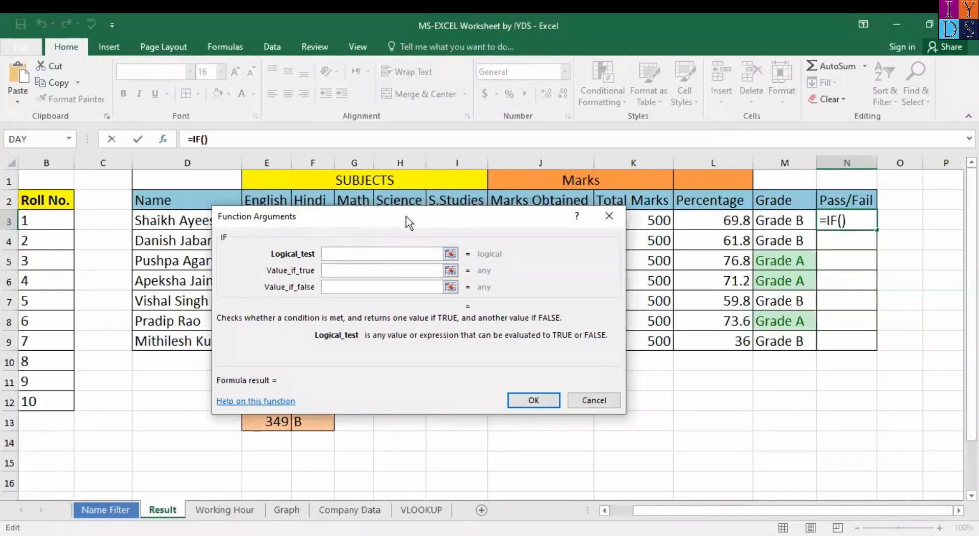
drag(499, 221, 484, 252)
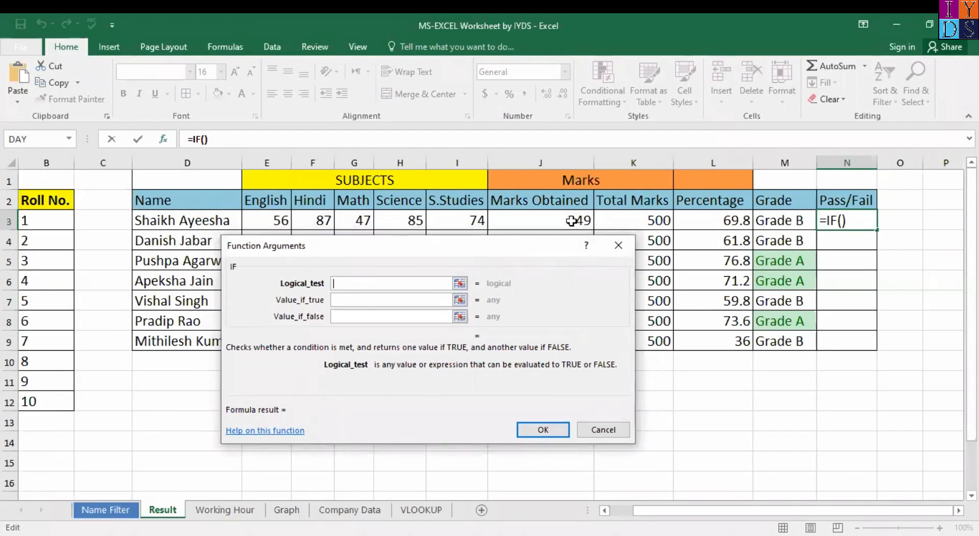
click(572, 220)
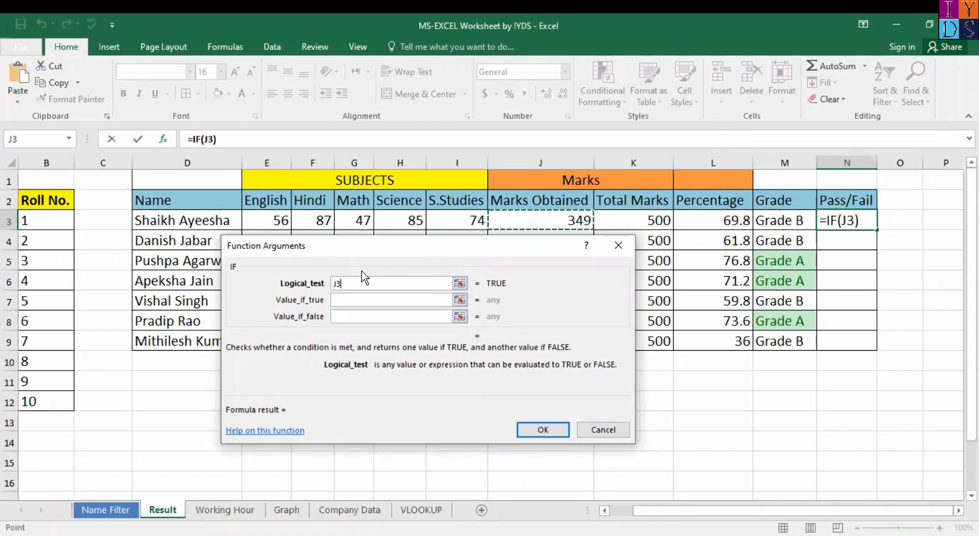
text(>350)
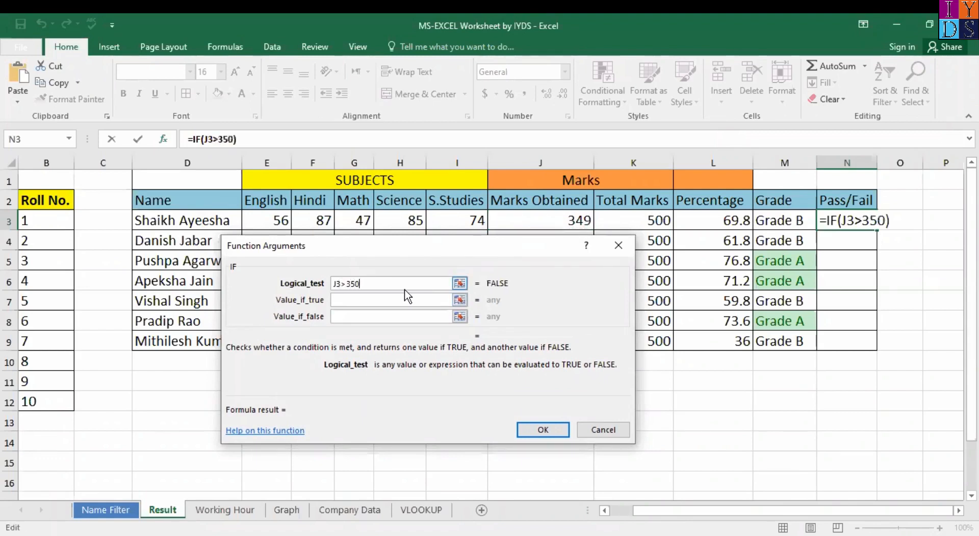
text(,"Gra)
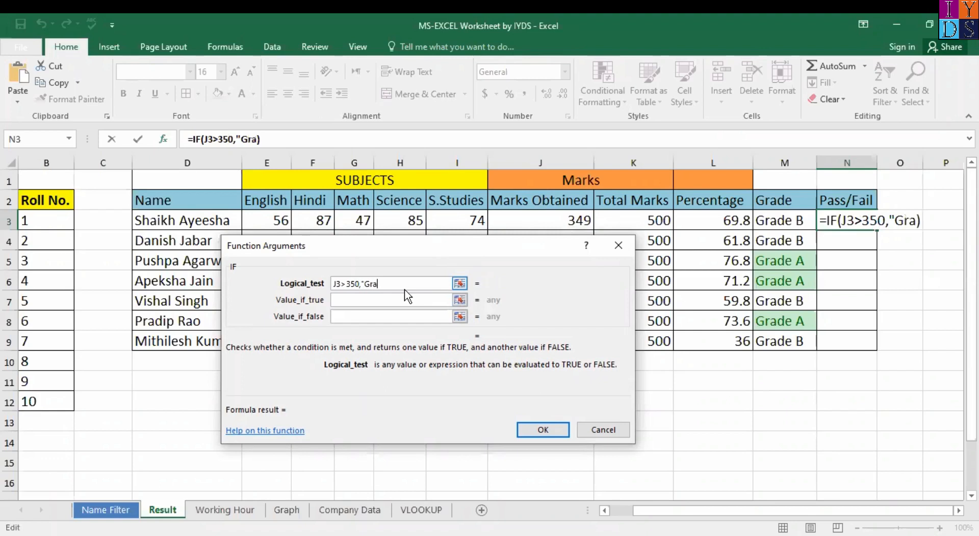
key(BackSpace)
key(BackSpace)
key(BackSpace)
text(Pa)
text(ss)
text(")
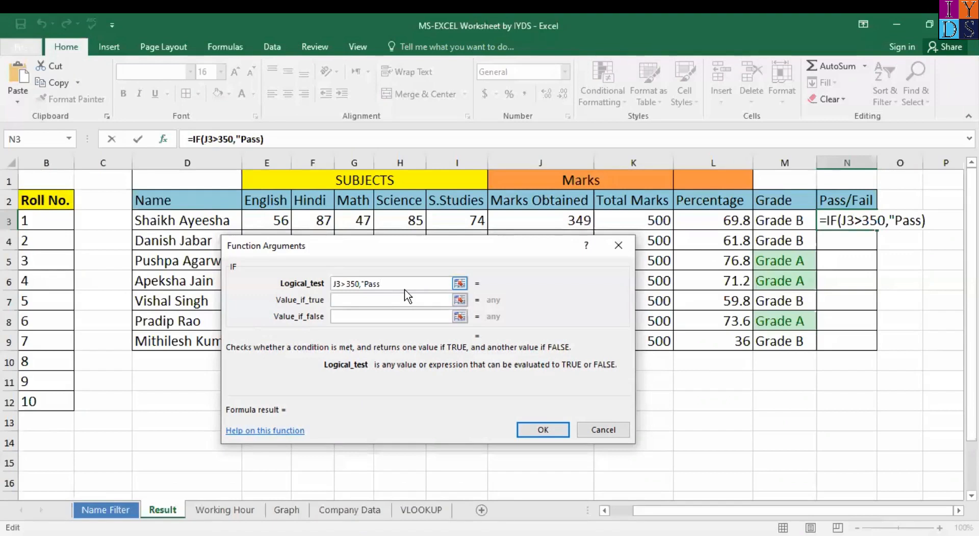
text(,"Fail)
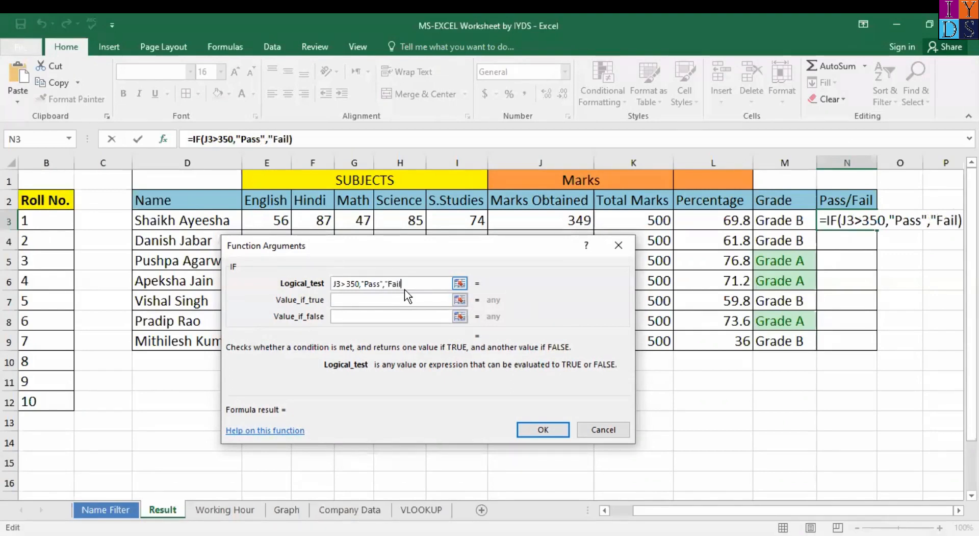
key(Return)
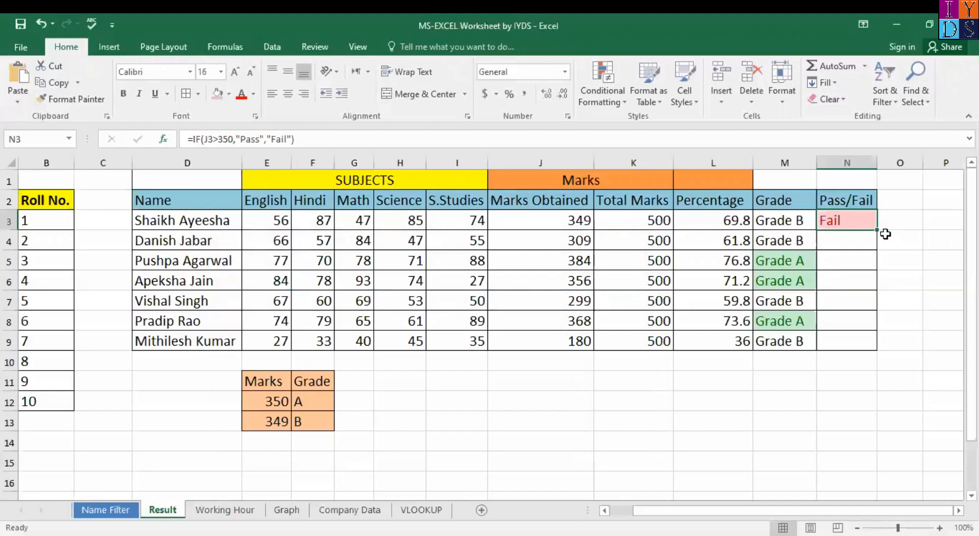
drag(876, 228, 870, 339)
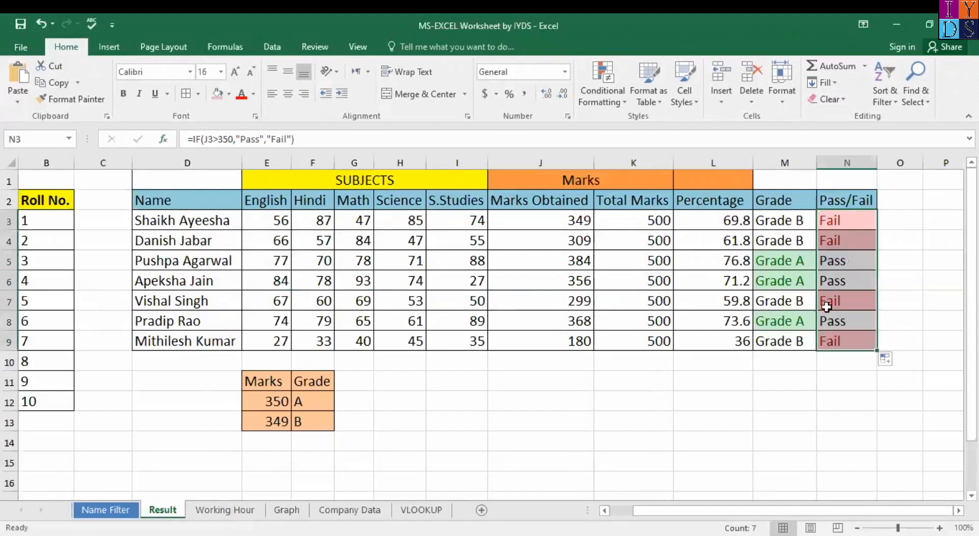
click(782, 274)
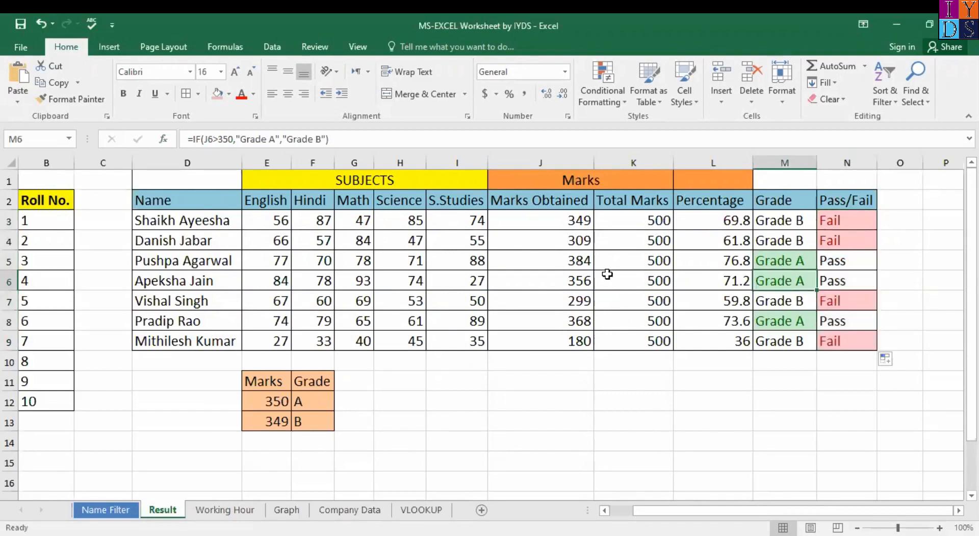
click(845, 262)
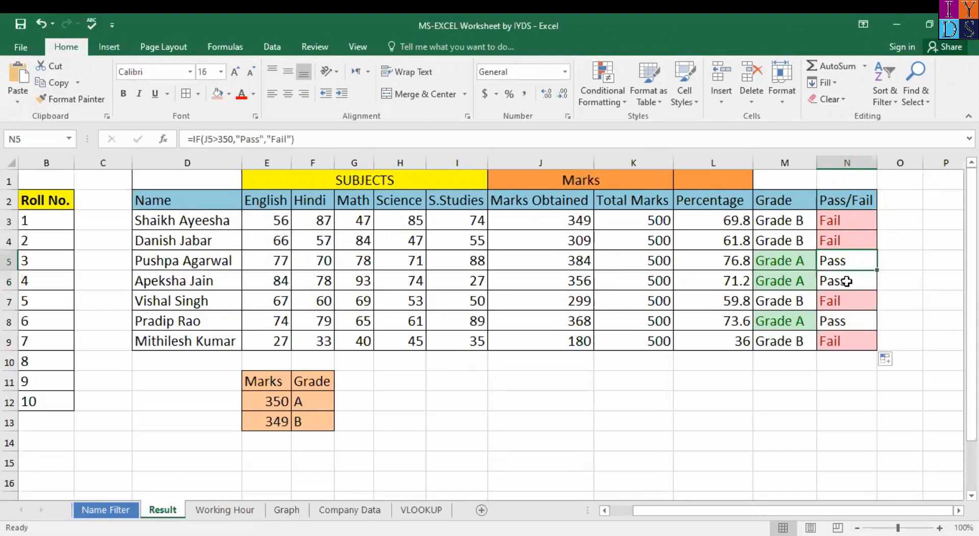
click(847, 279)
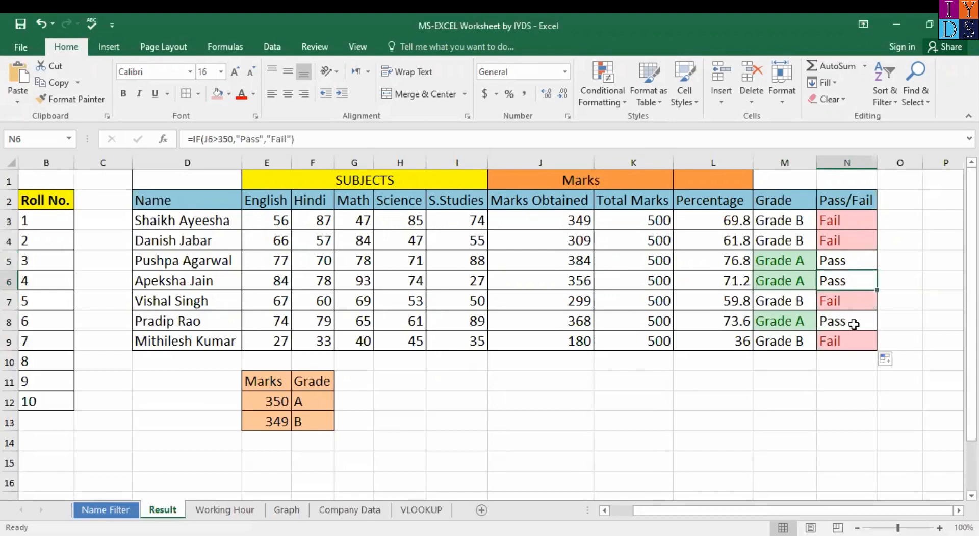
click(855, 324)
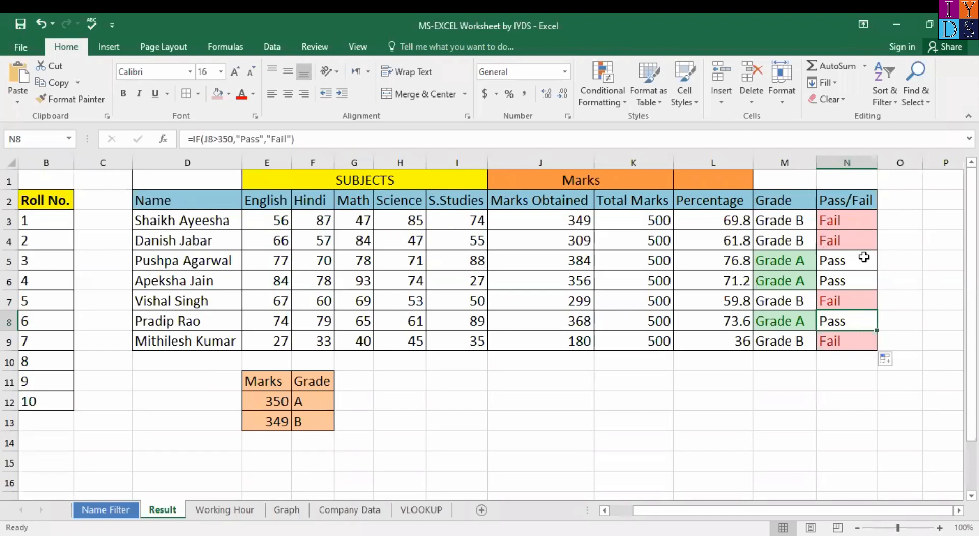
click(845, 220)
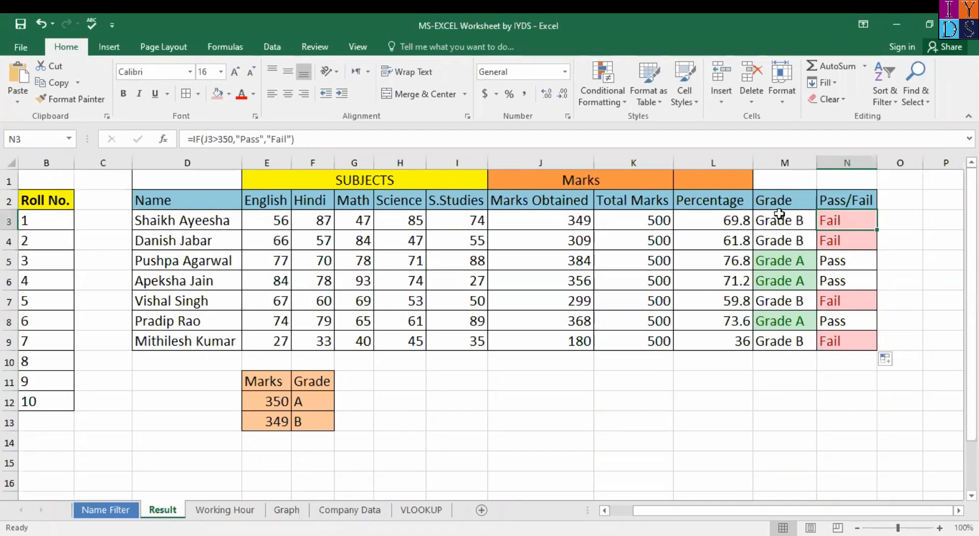
Step: Give M3:M9 a Text That Contains 'Grade B' rule with light red fill and dark red text
drag(779, 217, 794, 339)
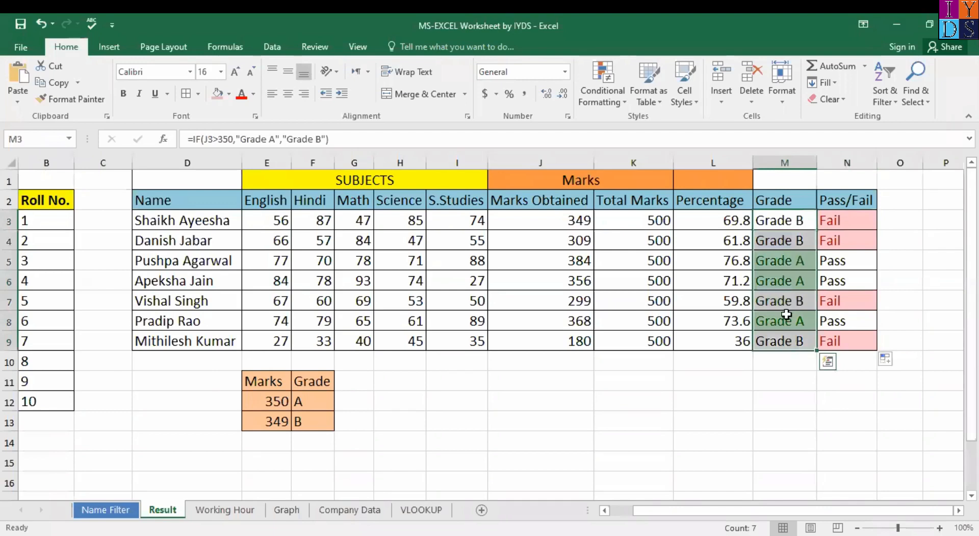
click(604, 95)
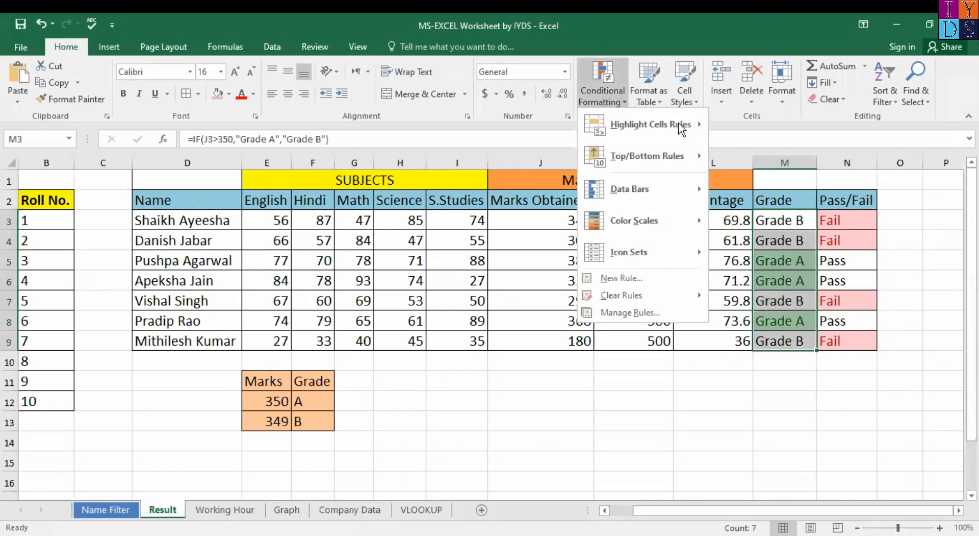
mouse_move(688, 127)
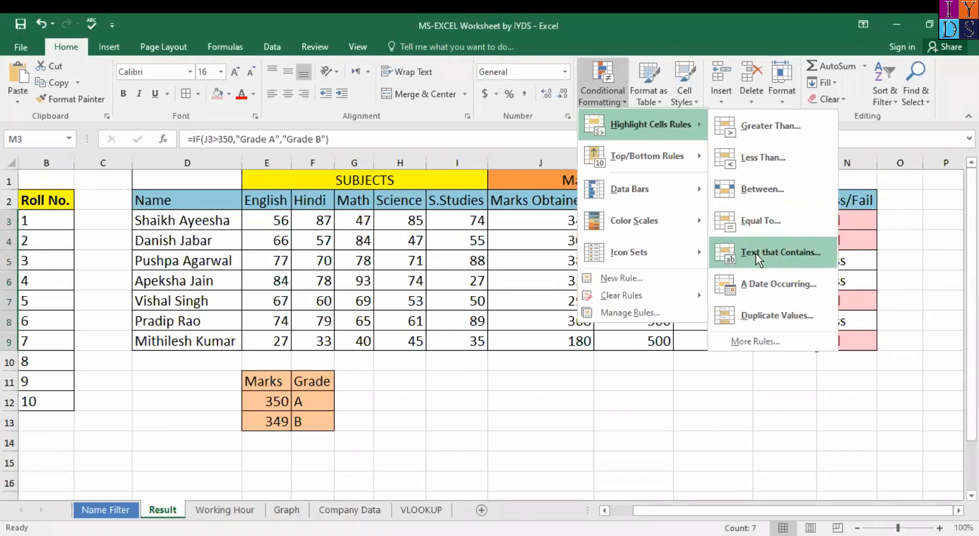
click(756, 253)
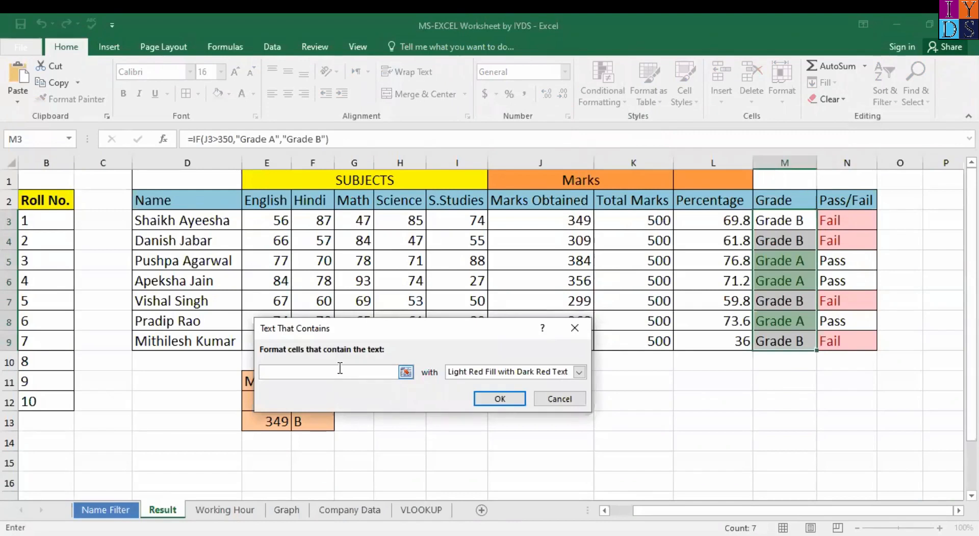
text(Grade B)
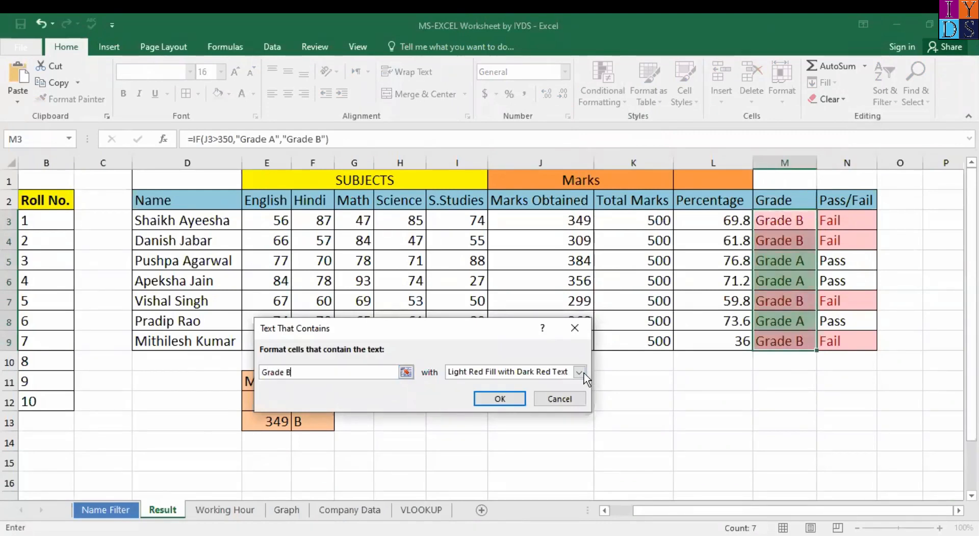
click(579, 372)
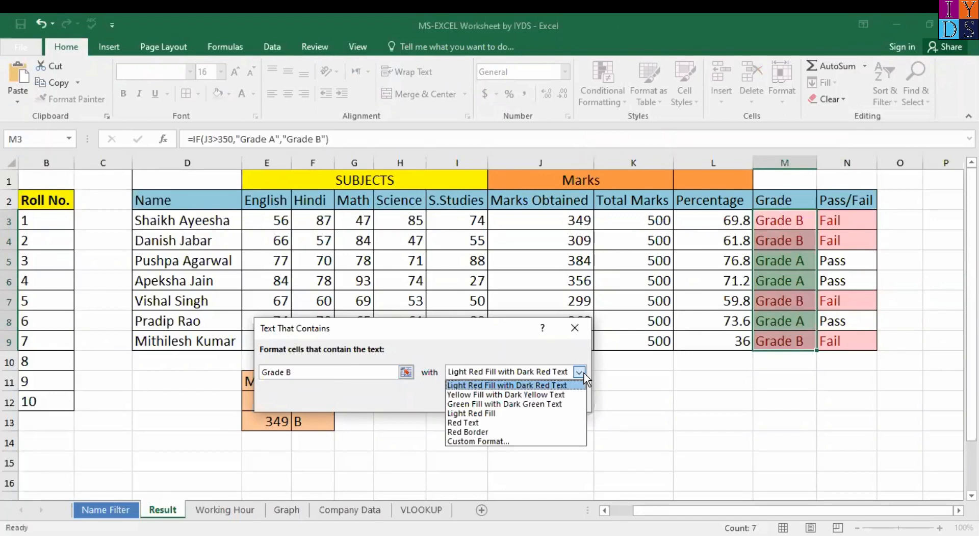
click(561, 387)
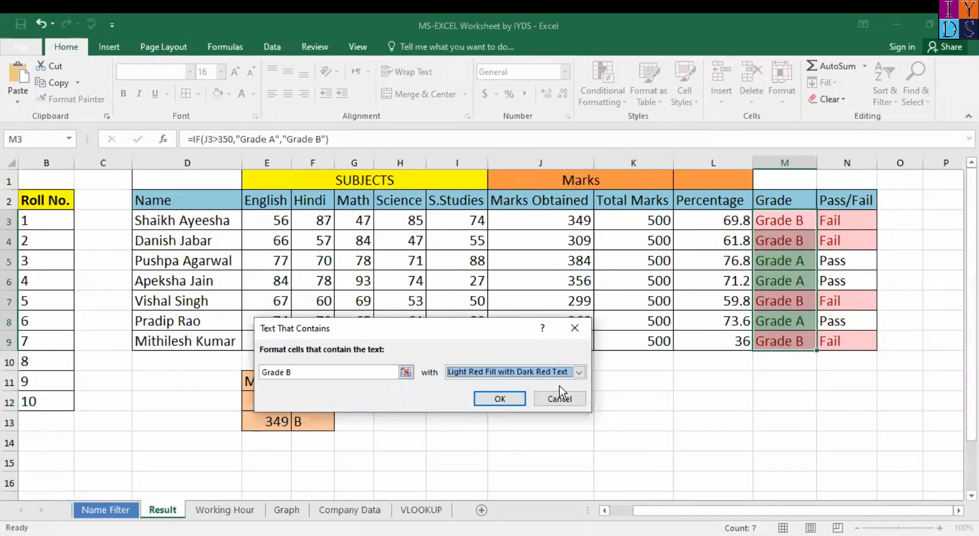
click(497, 399)
click(735, 320)
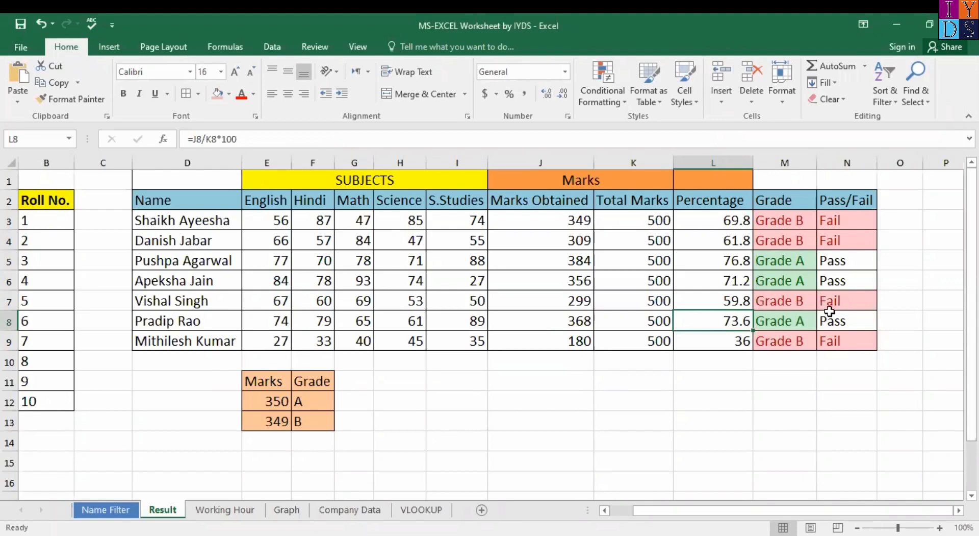
Step: Select N3:N9 and start a Text That Contains rule for 'Pass'
click(850, 219)
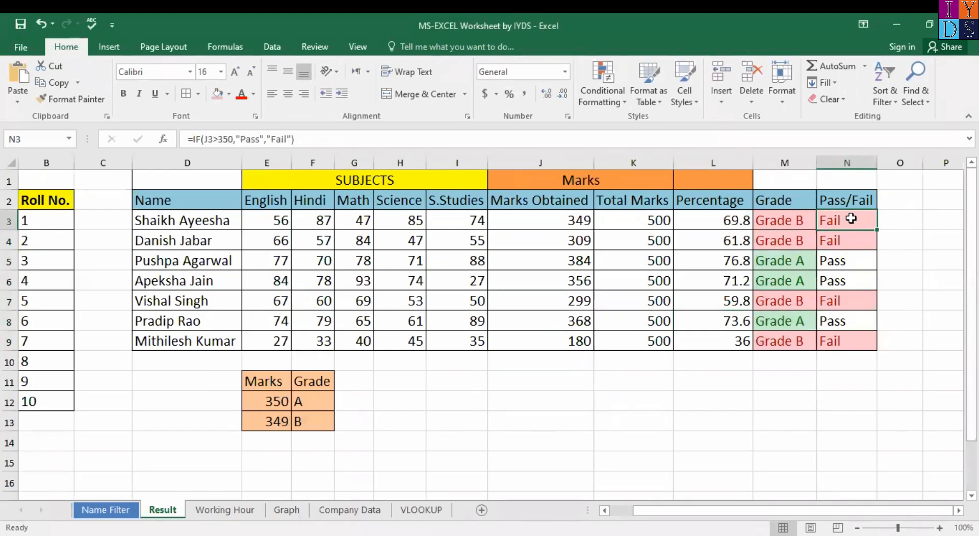
key(ctrl+shift+Down)
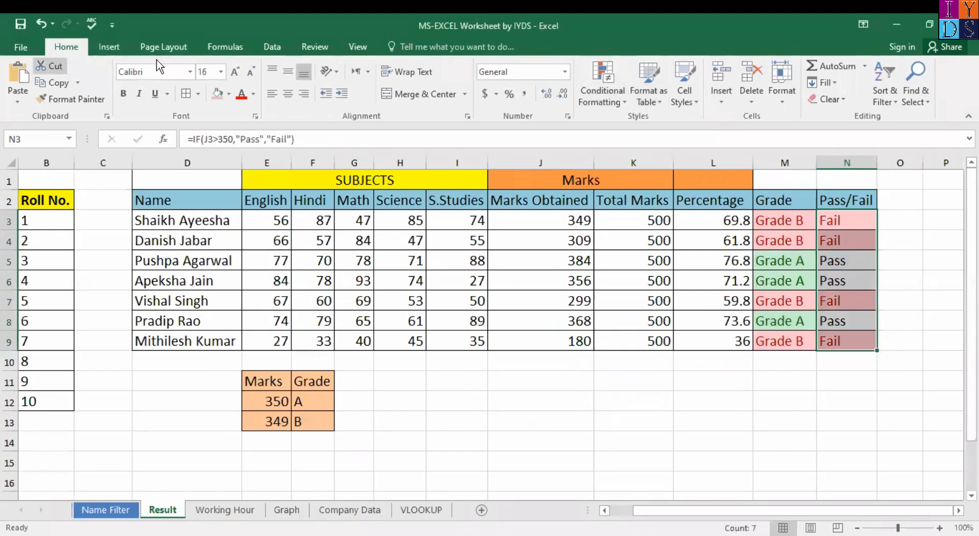
click(611, 98)
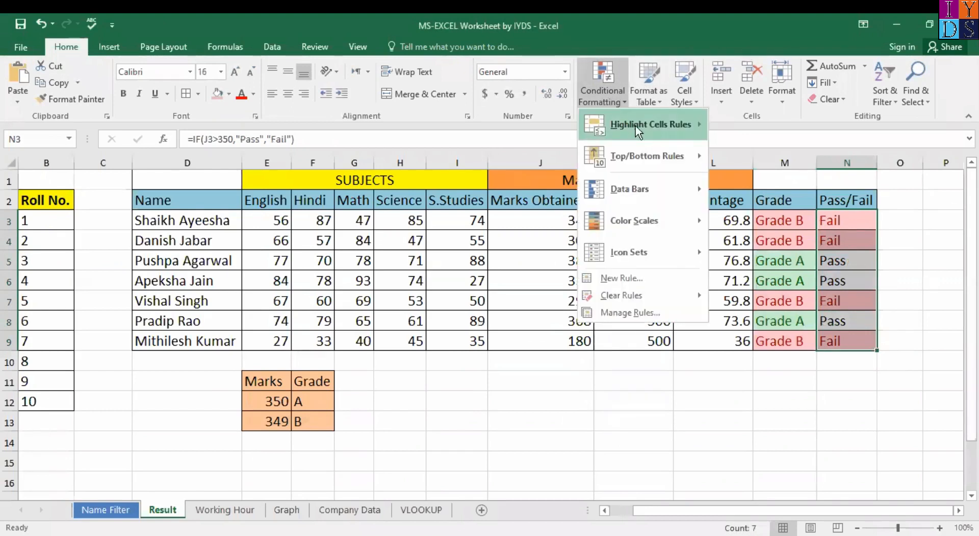
mouse_move(636, 125)
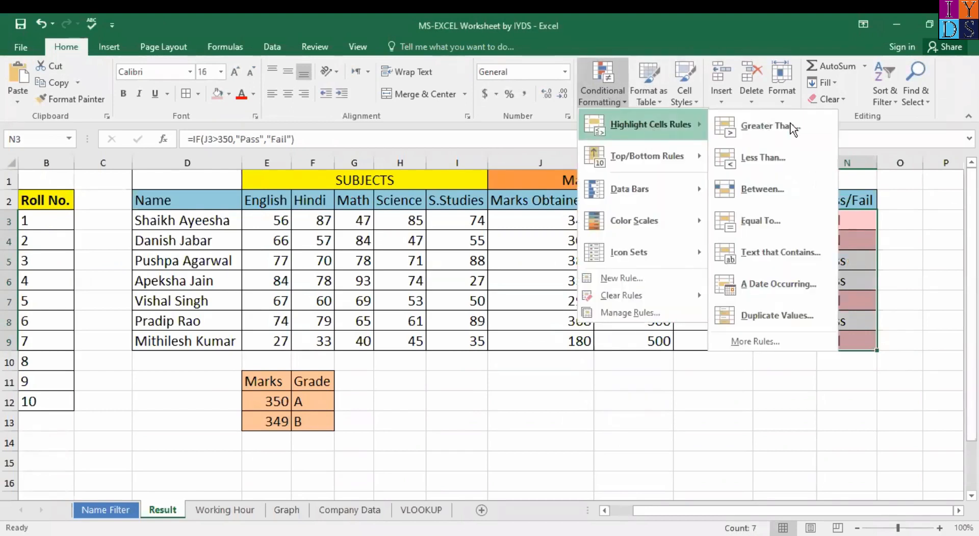
click(780, 252)
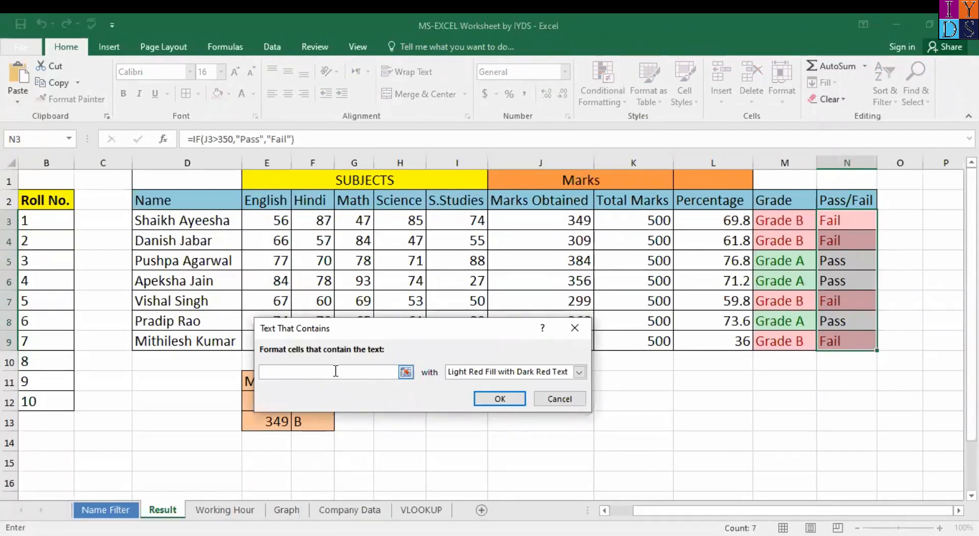
text(Pass)
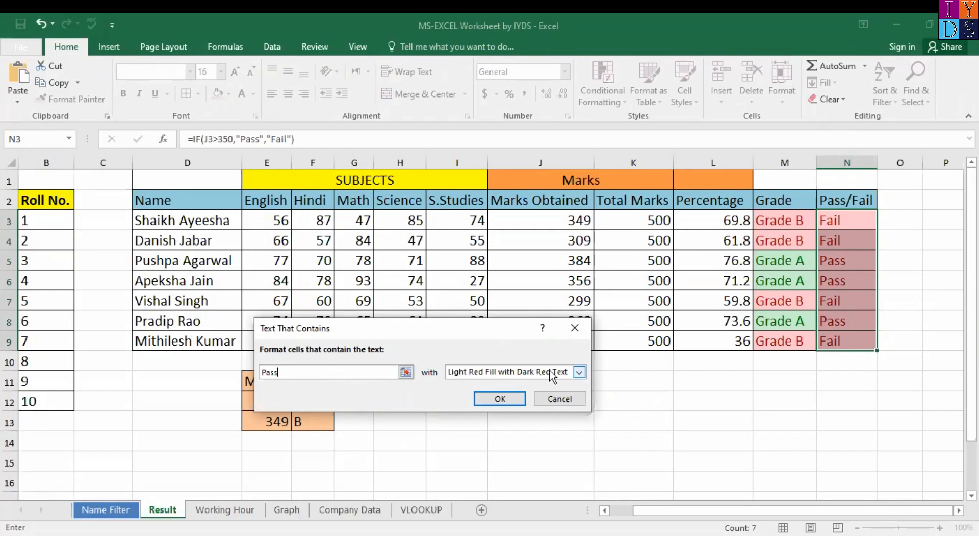
Step: Choose Green Fill with Dark Green Text for the Pass rule and apply it
click(579, 373)
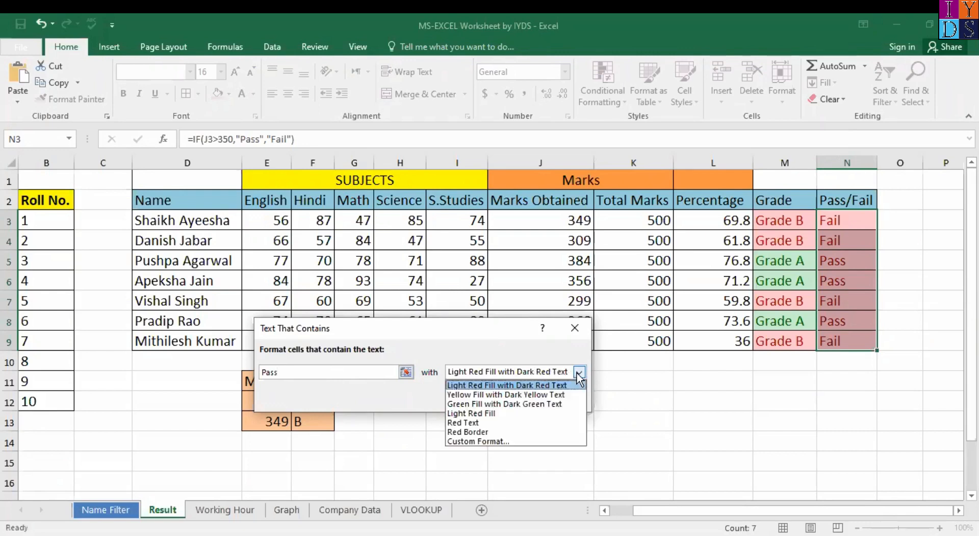
click(502, 404)
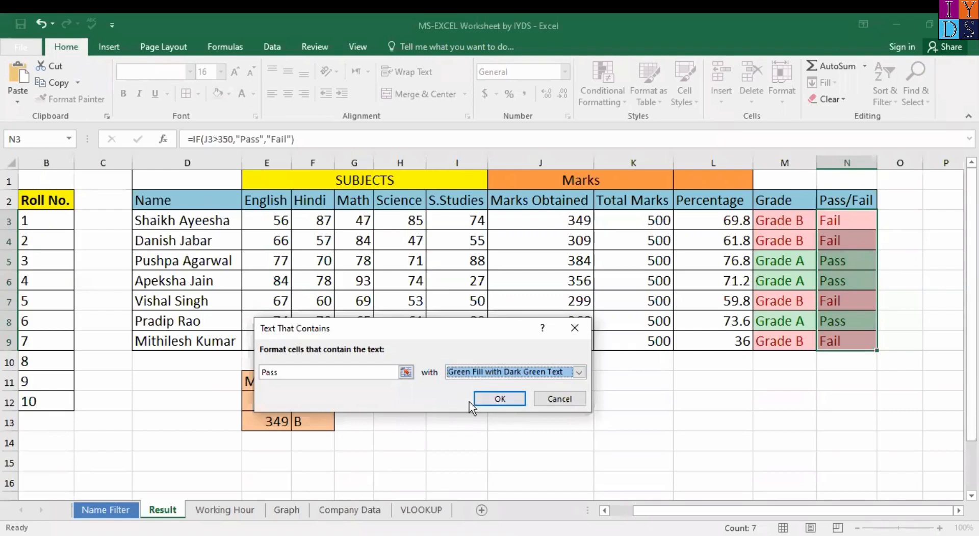
click(579, 373)
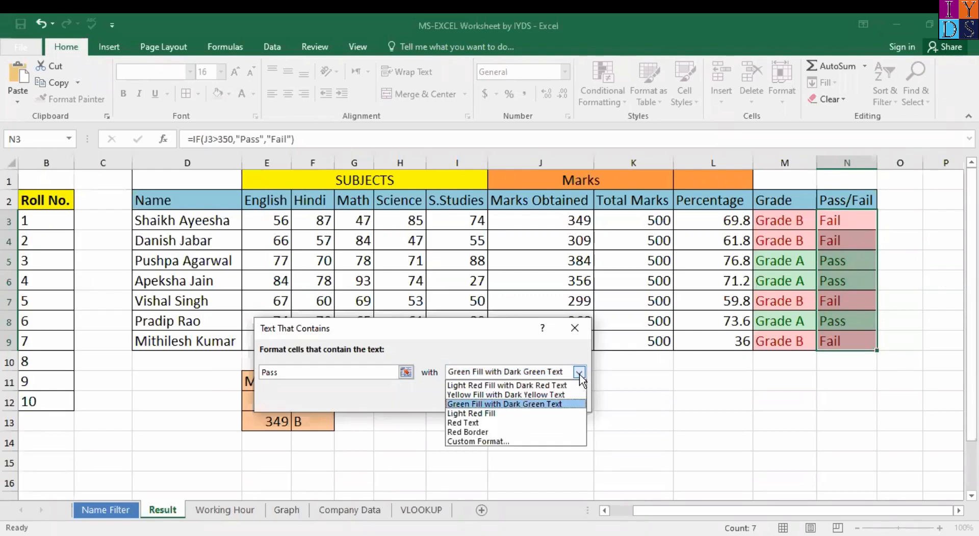
click(494, 442)
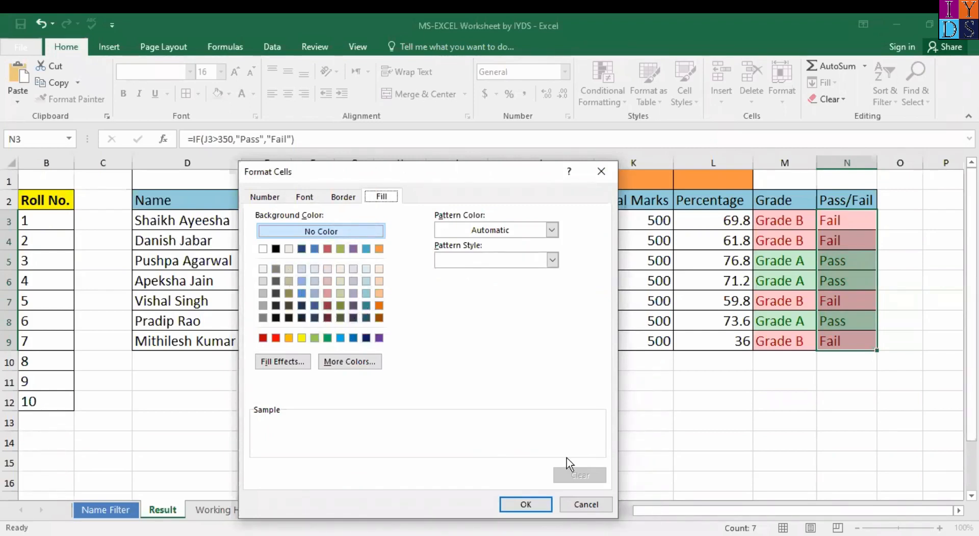
click(525, 504)
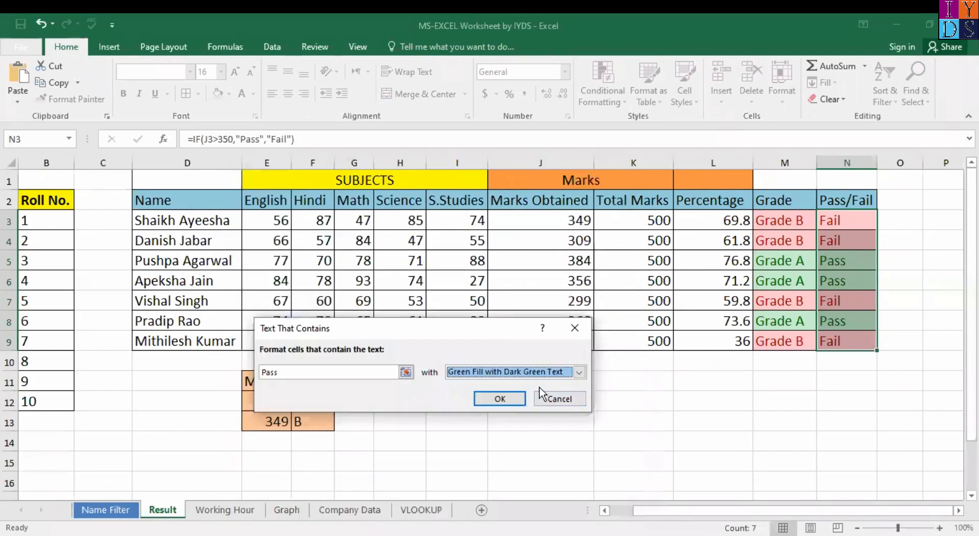
click(578, 372)
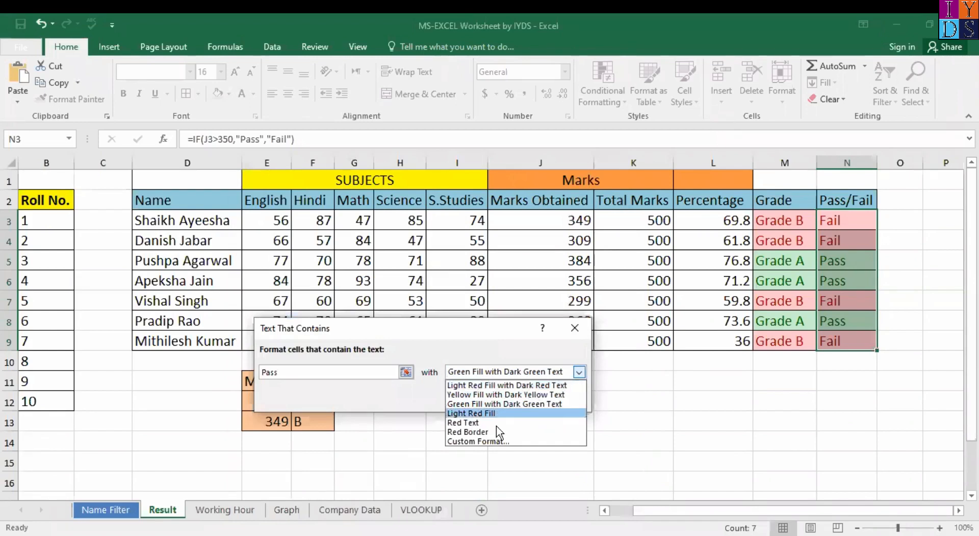
key(Escape)
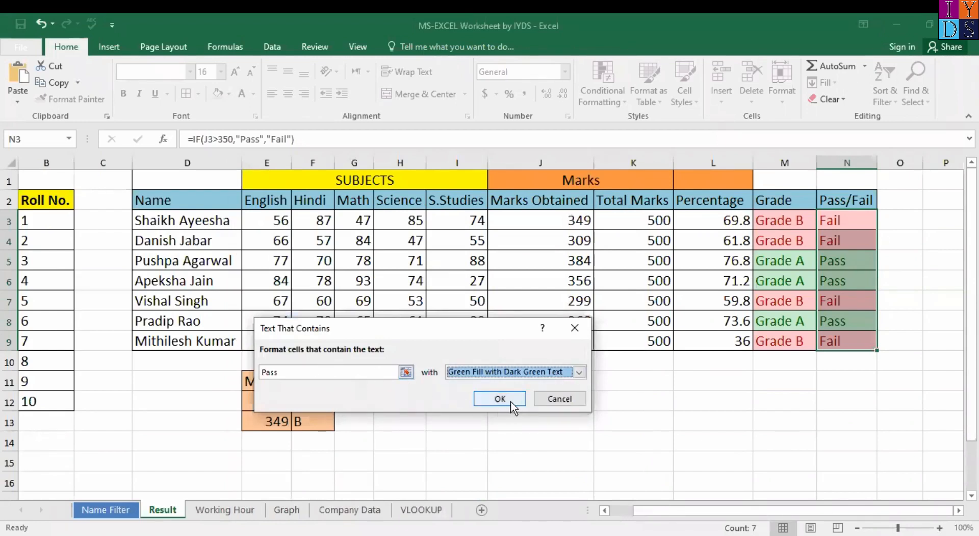
click(509, 400)
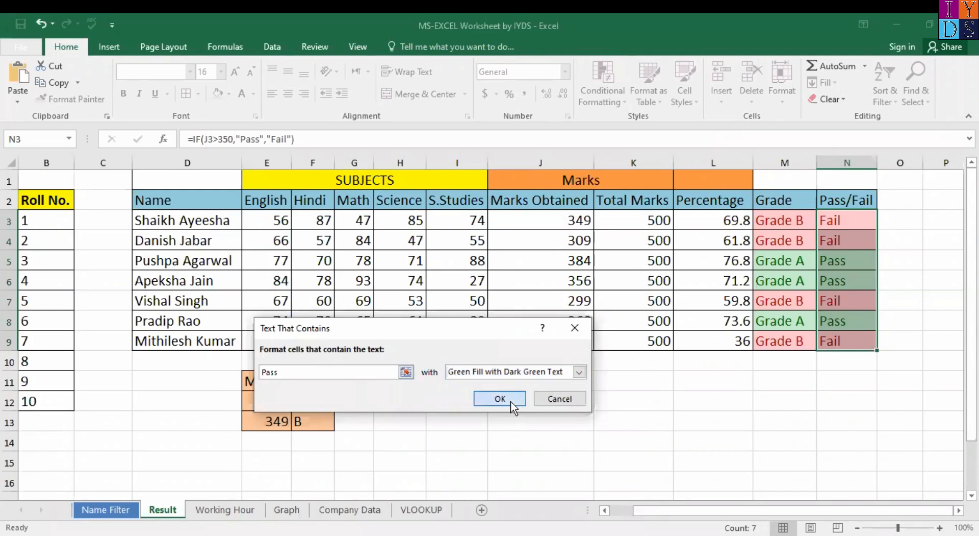
click(772, 320)
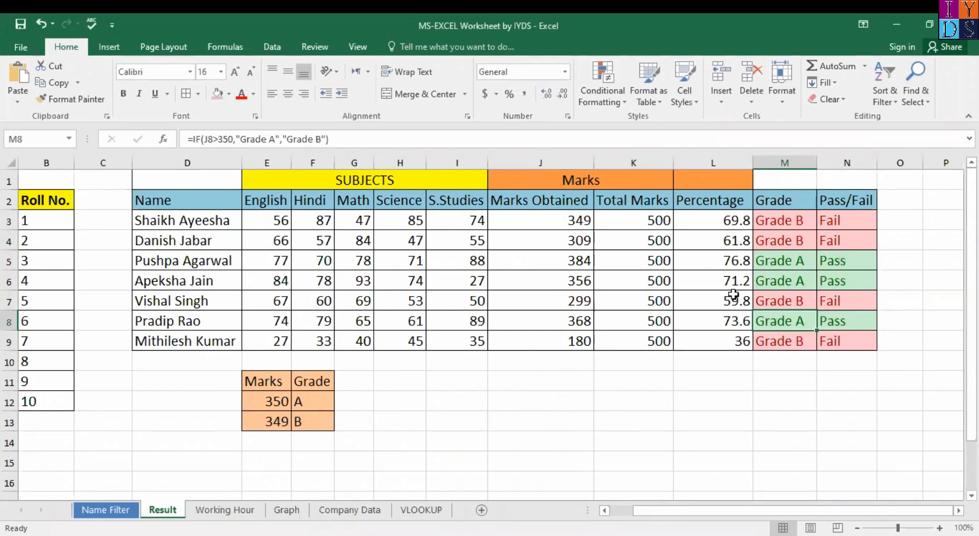
click(855, 282)
key(Left)
key(Up)
key(Right)
key(Down)
key(Down)
key(Up)
key(Up)
key(Down)
key(Down)
key(Down)
key(Down)
key(Up)
key(Up)
key(Up)
key(Up)
key(Up)
key(Left)
key(Down)
key(Right)
key(Down)
key(Down)
key(Up)
key(Down)
key(Up)
key(Up)
key(Up)
key(Up)
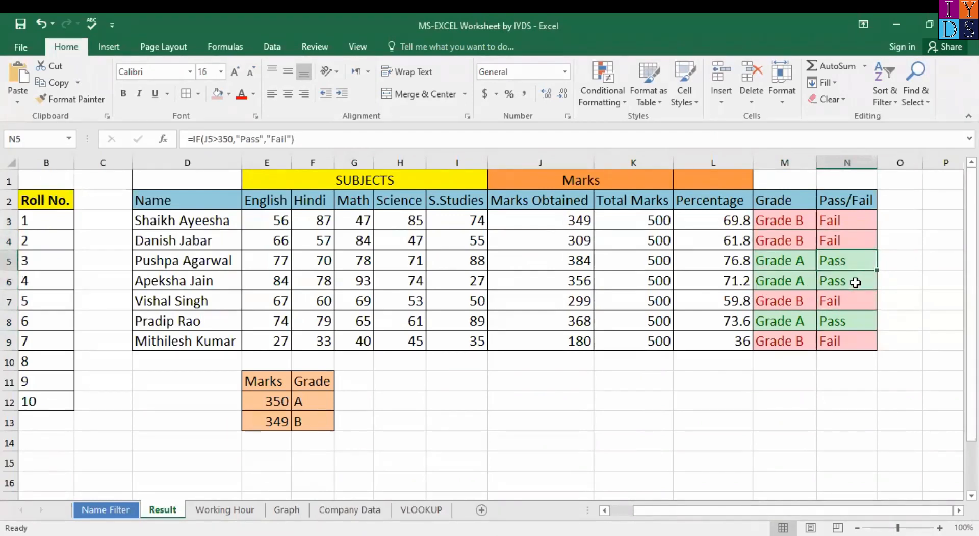
key(Left)
key(Down)
key(Down)
key(Up)
key(Right)
key(Down)
key(Left)
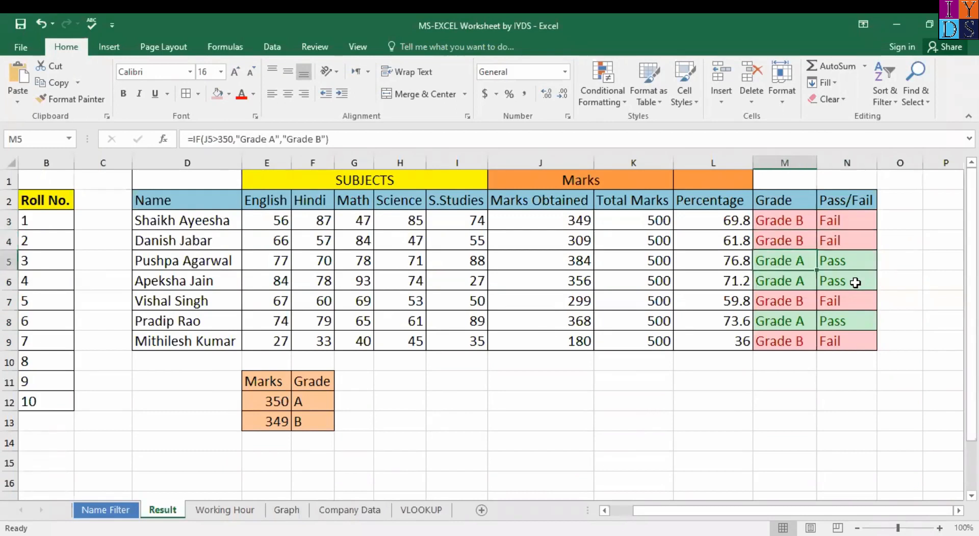
key(Up)
key(Up)
key(Up)
key(Down)
key(Down)
key(Right)
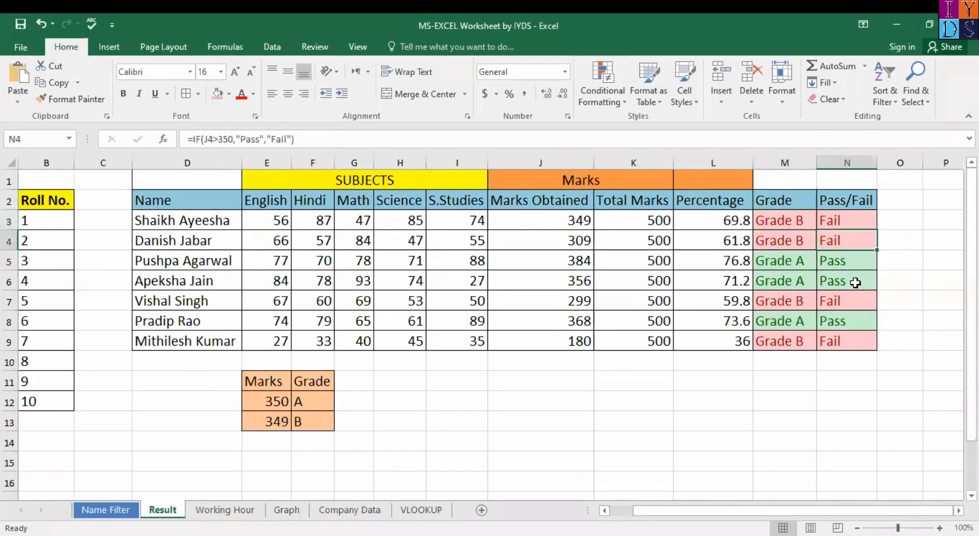
key(Up)
key(Left)
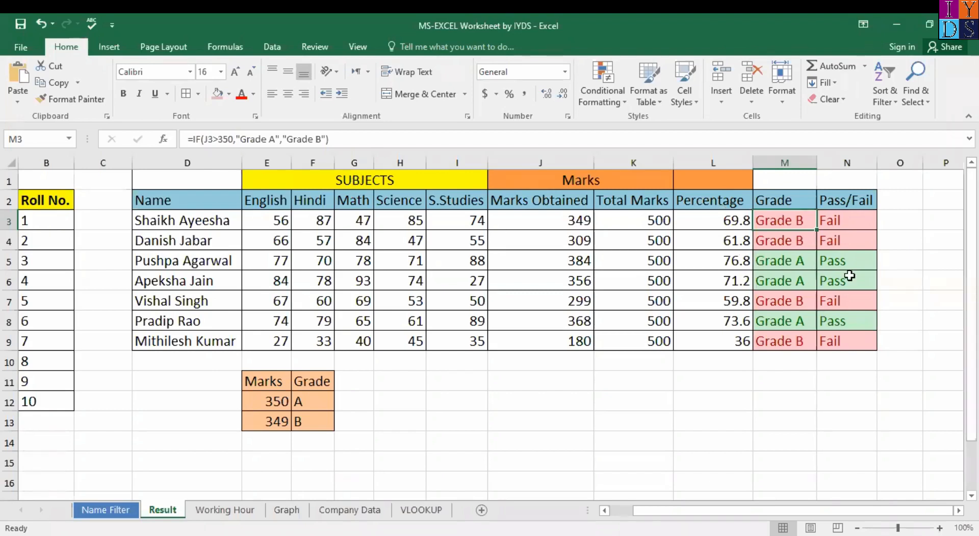
Step: Review the Grade and Pass/Fail formulas, then start and cancel a Text That Contains rule on M3:N9
click(856, 226)
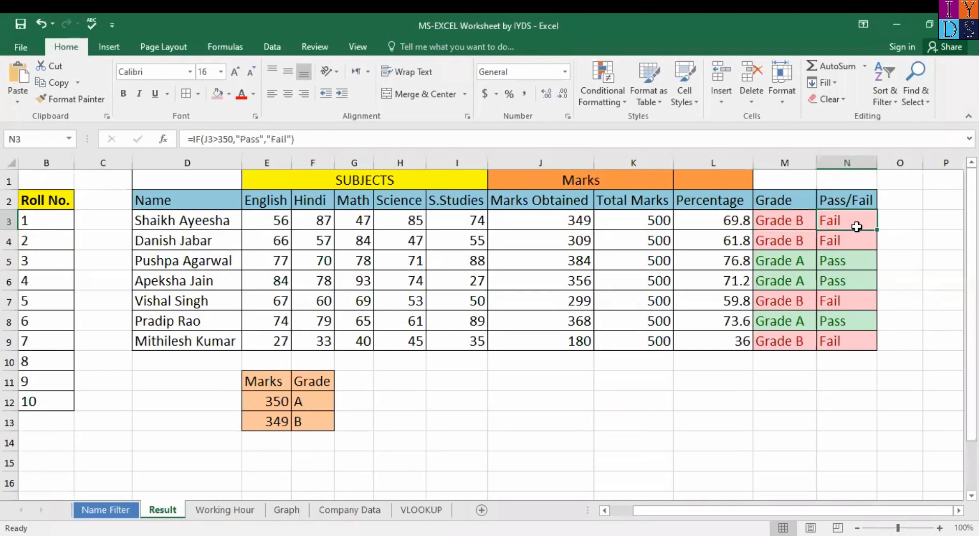
click(783, 218)
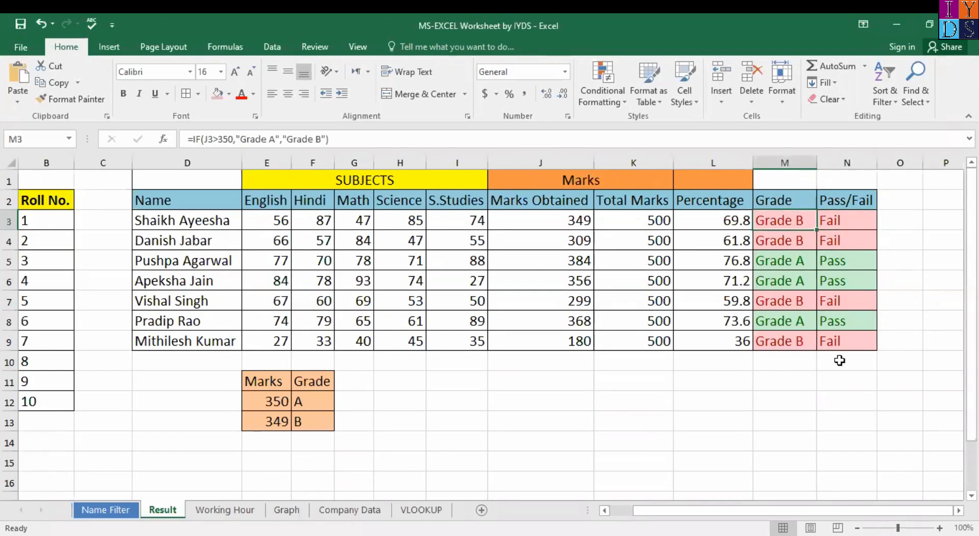
shift+click(864, 338)
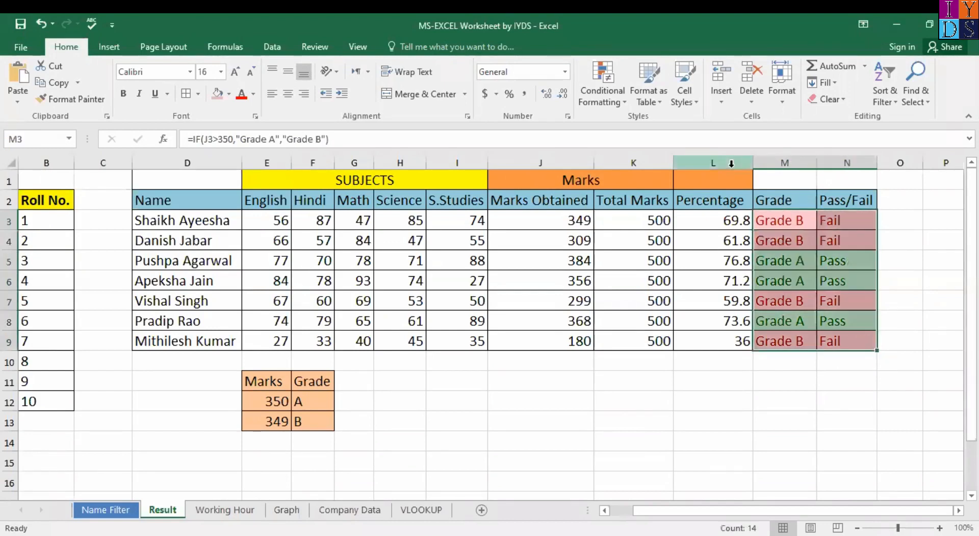
click(618, 102)
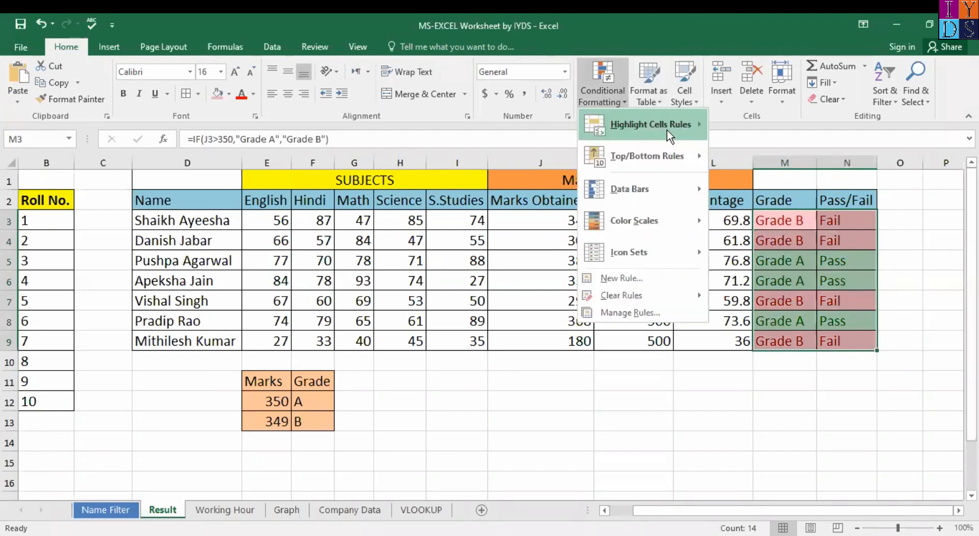
mouse_move(670, 135)
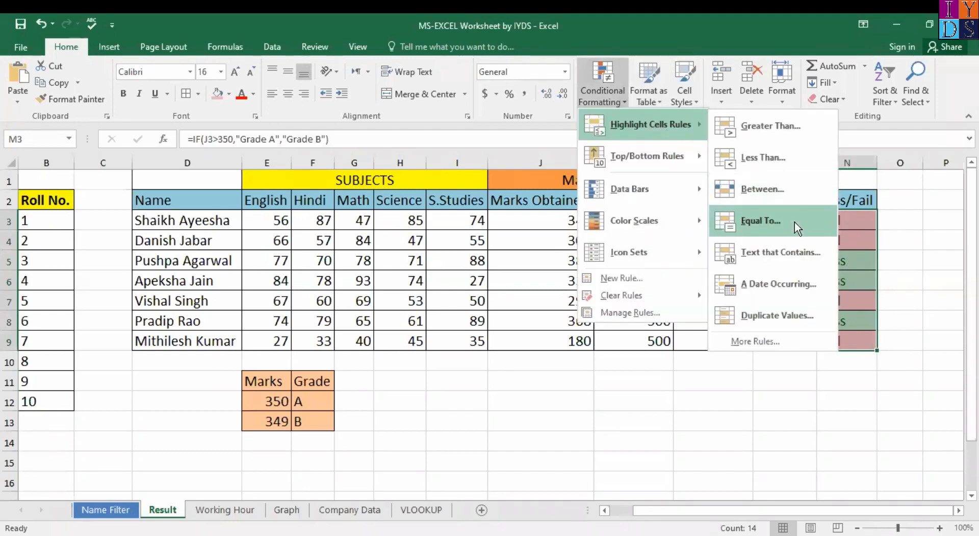
click(797, 252)
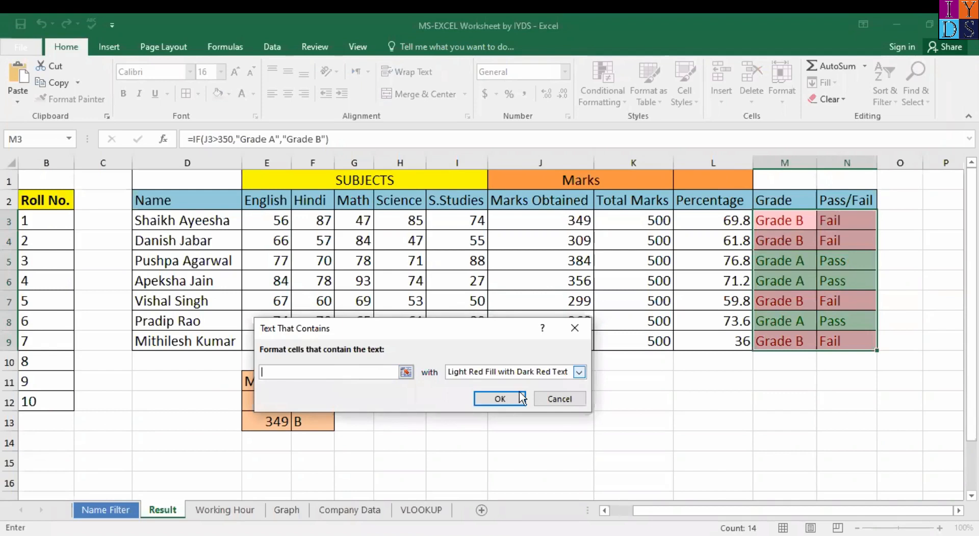
click(567, 399)
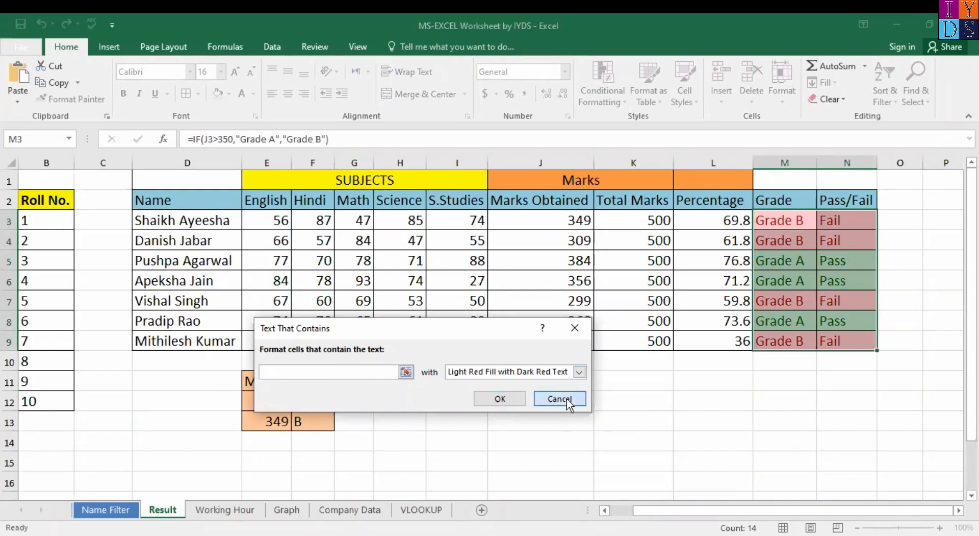
click(851, 300)
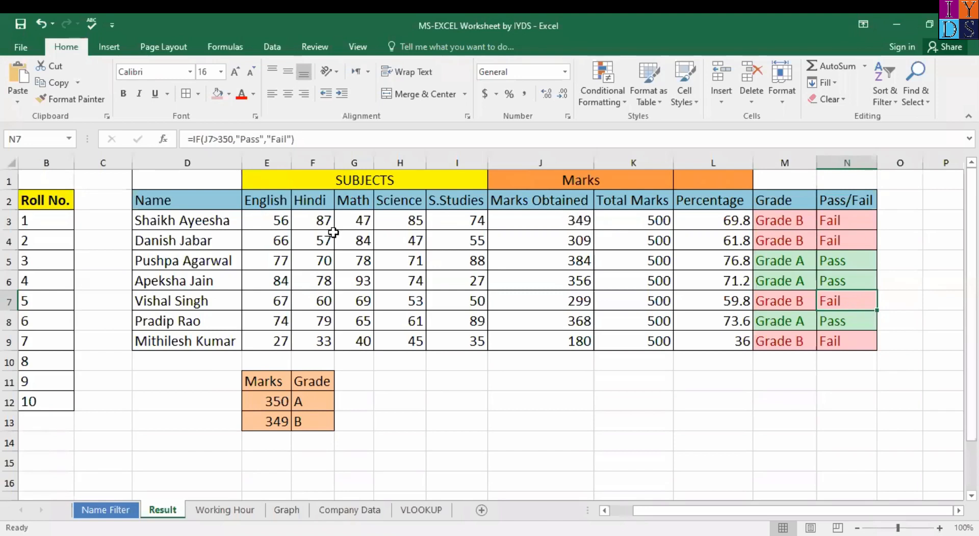
Step: Check the Marks Obtained and Total Marks columns, then enter the label 'Total' in J10
click(583, 220)
shift+click(584, 340)
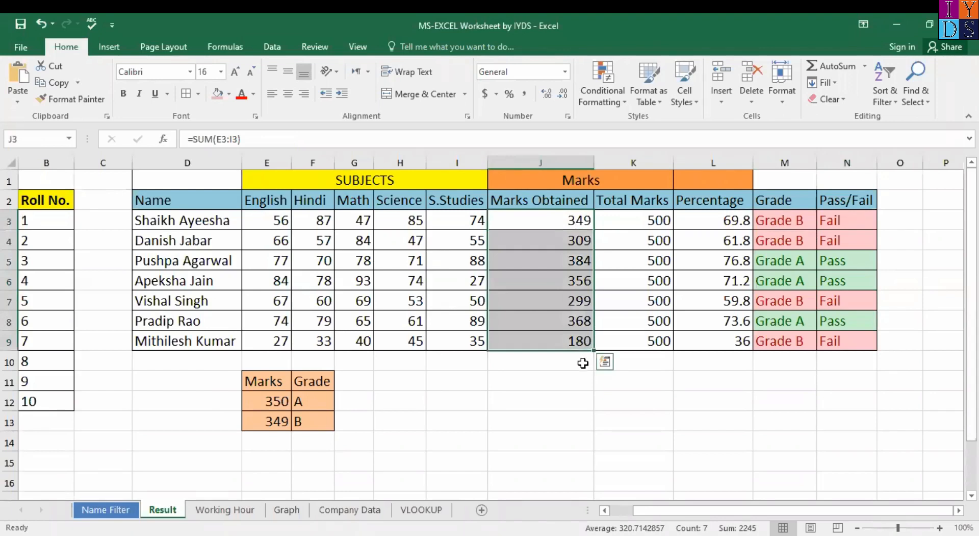
click(654, 227)
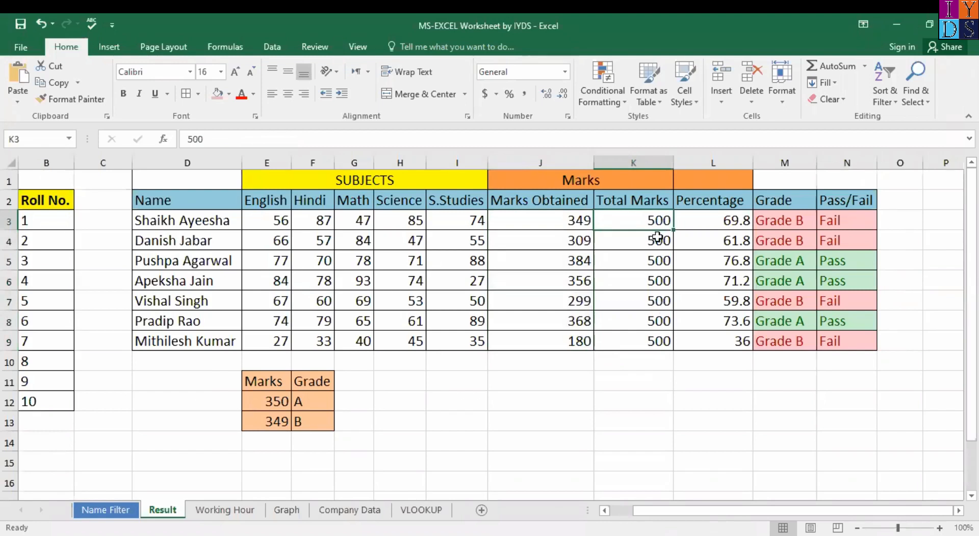
drag(655, 228, 647, 362)
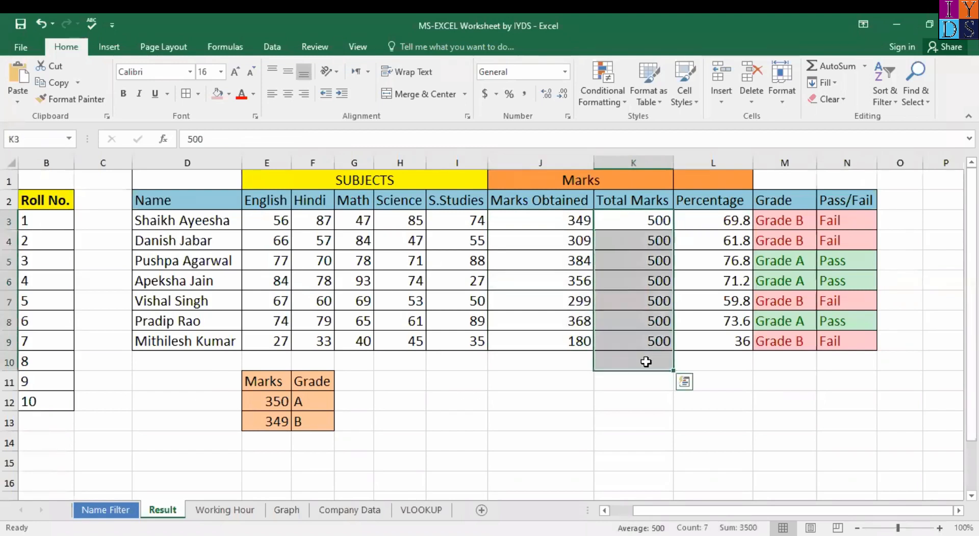
click(647, 362)
click(573, 364)
text(Total)
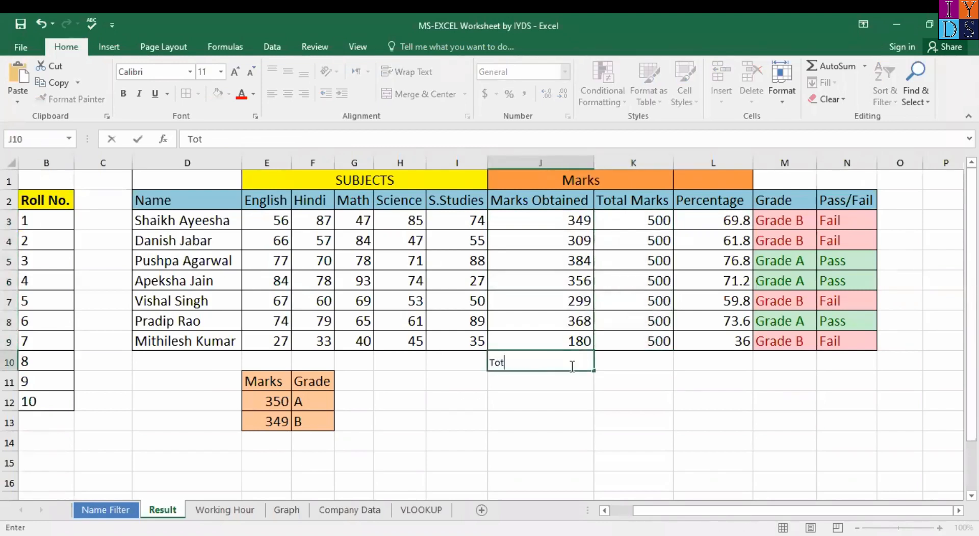
key(Tab)
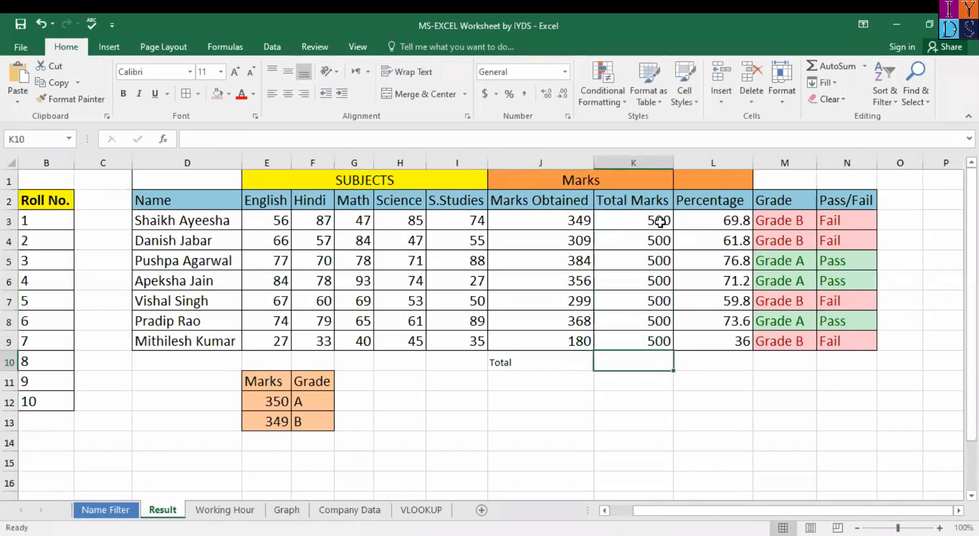
Step: AutoSum the Total Marks column K3:K10 into K10
click(660, 221)
shift+click(660, 363)
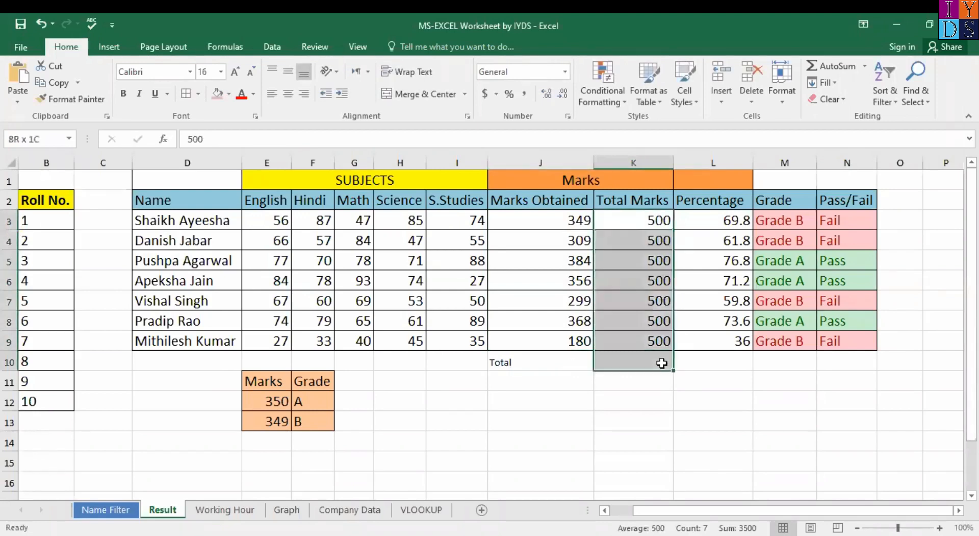
click(831, 66)
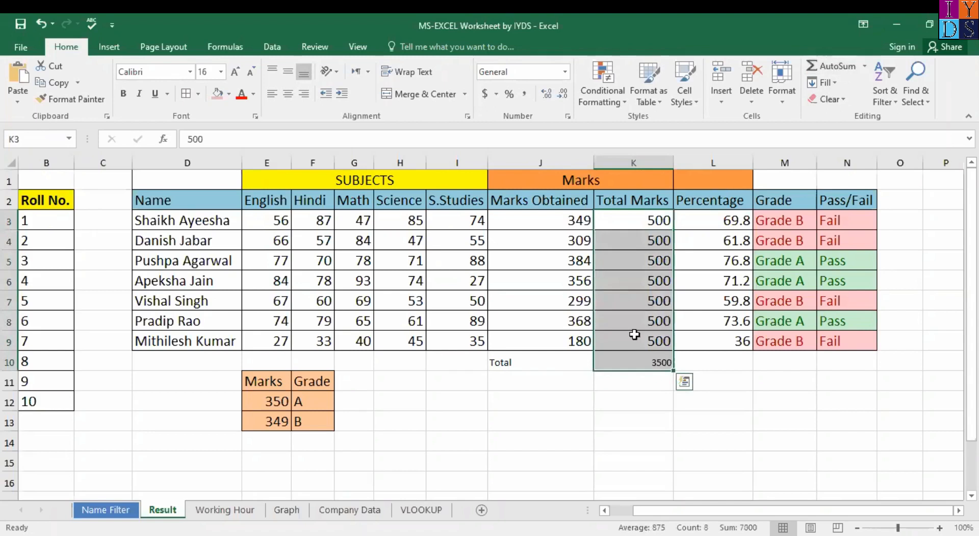
Step: Set J10:K10 to font size 16 and clear the 3500 total from K10
drag(533, 366, 638, 375)
drag(573, 358, 648, 361)
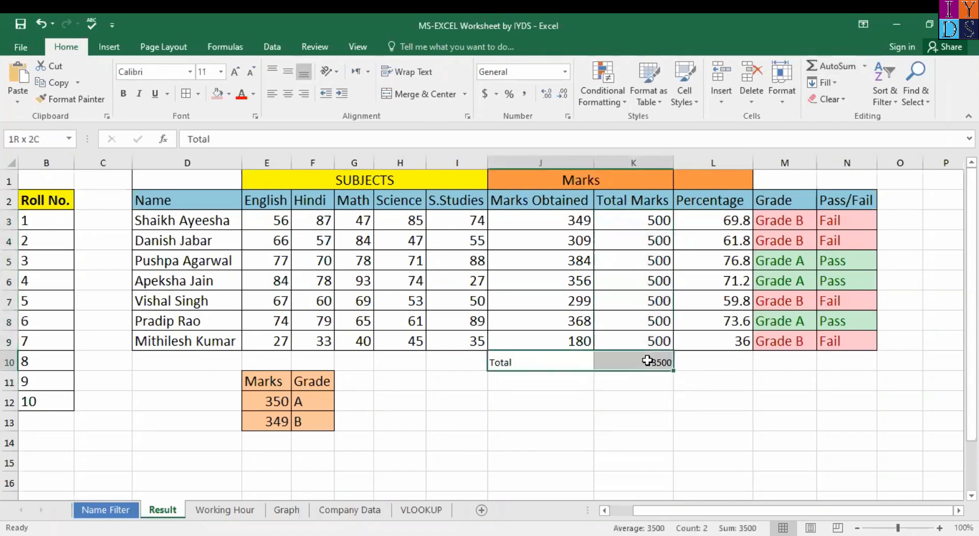
click(222, 71)
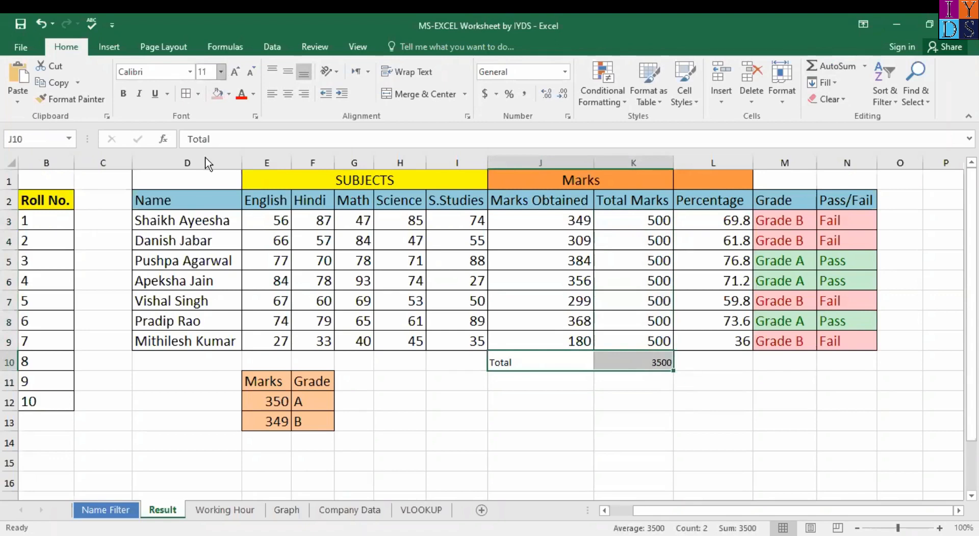
click(202, 171)
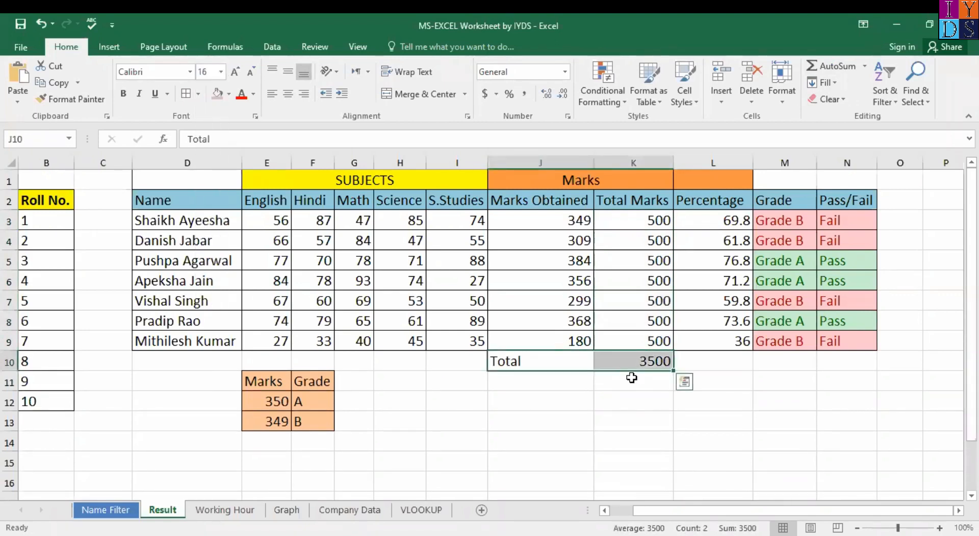
click(631, 377)
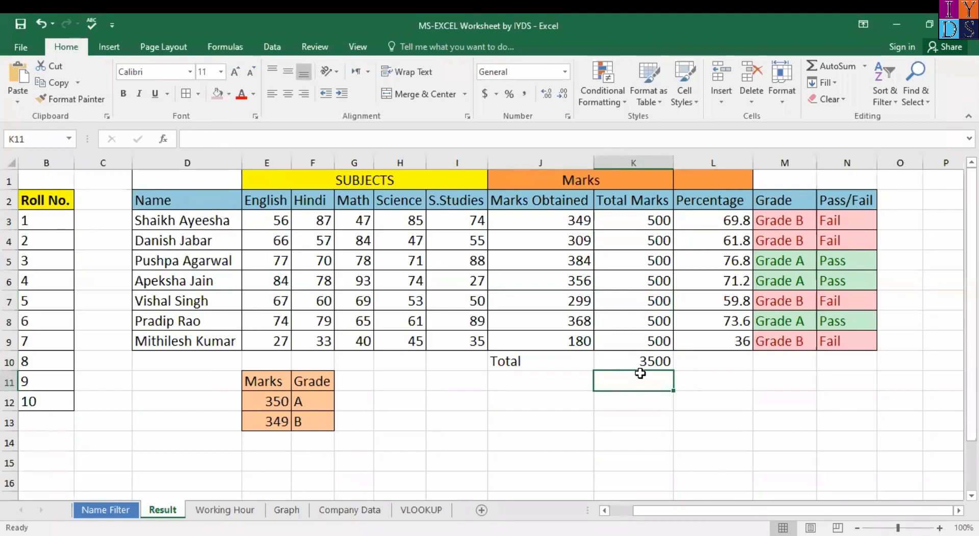
click(638, 366)
key(Delete)
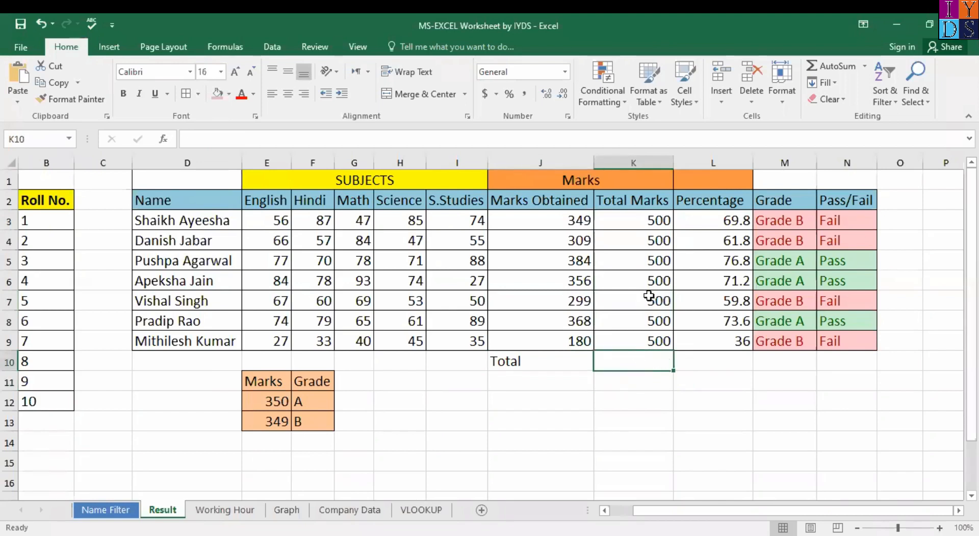
drag(649, 223, 656, 363)
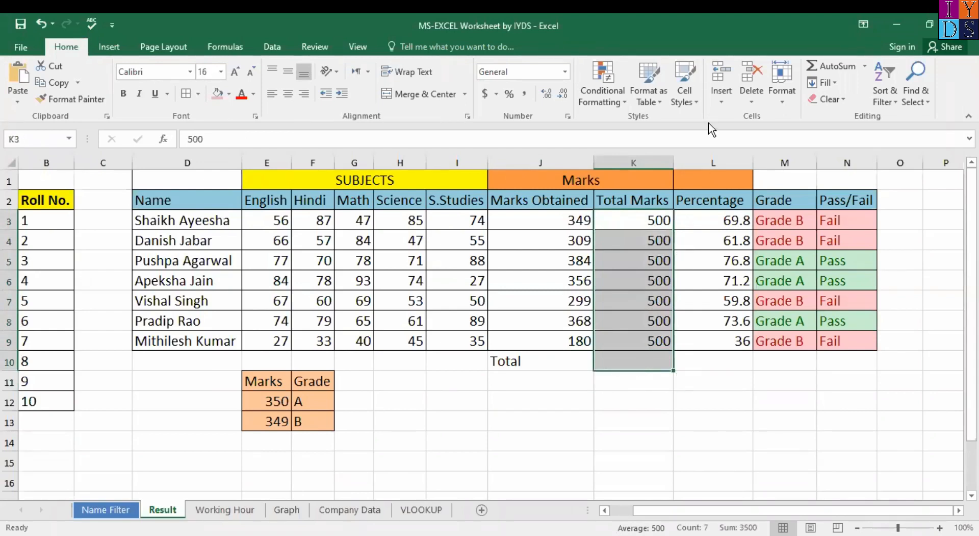
click(865, 66)
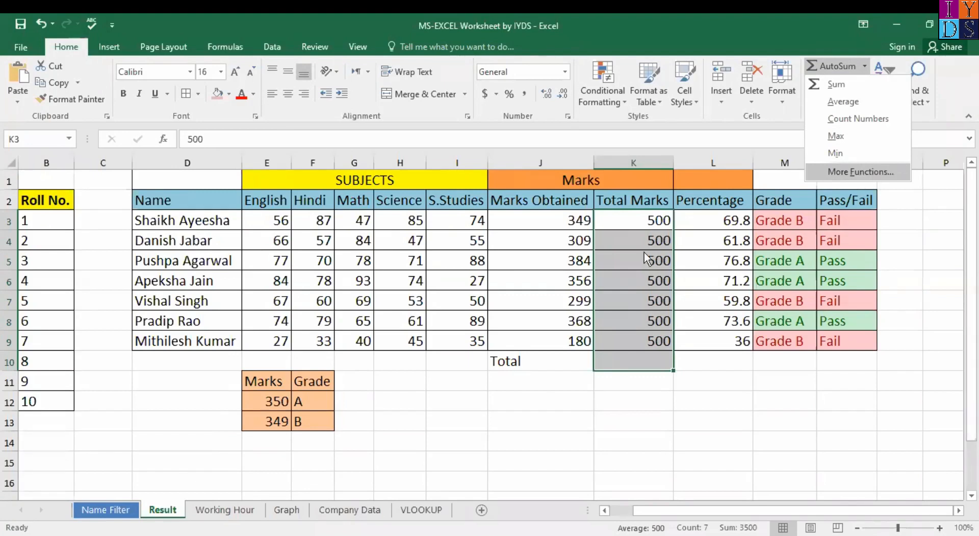
click(861, 172)
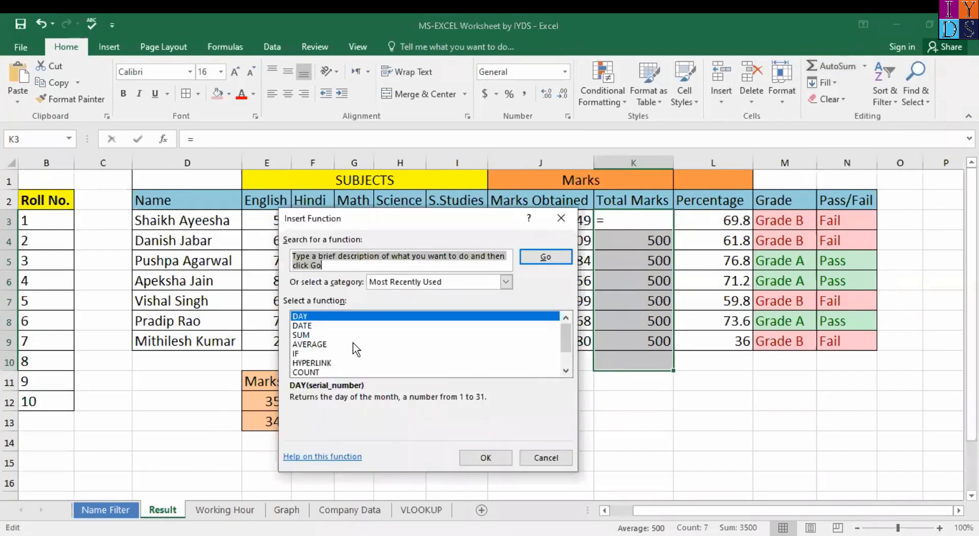
scroll(355, 349, down, 1)
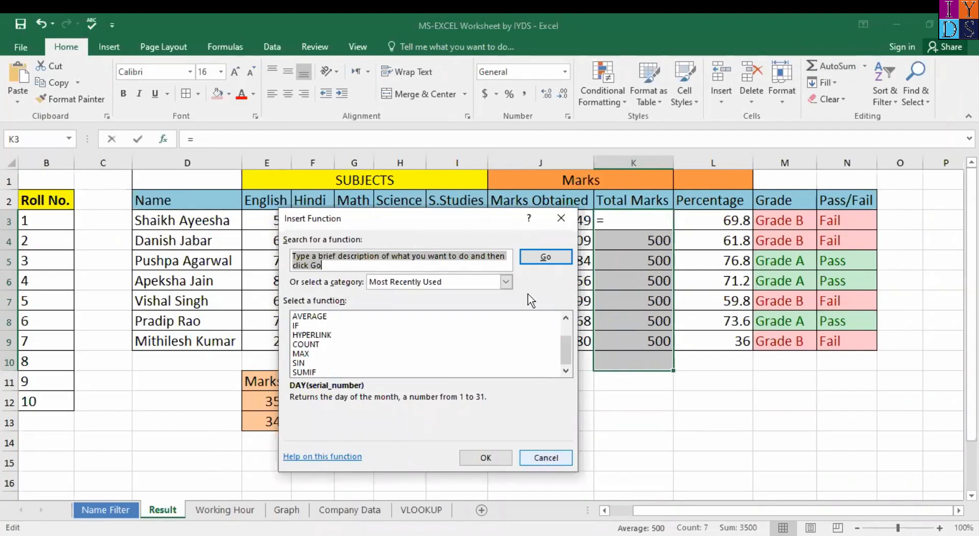
click(508, 281)
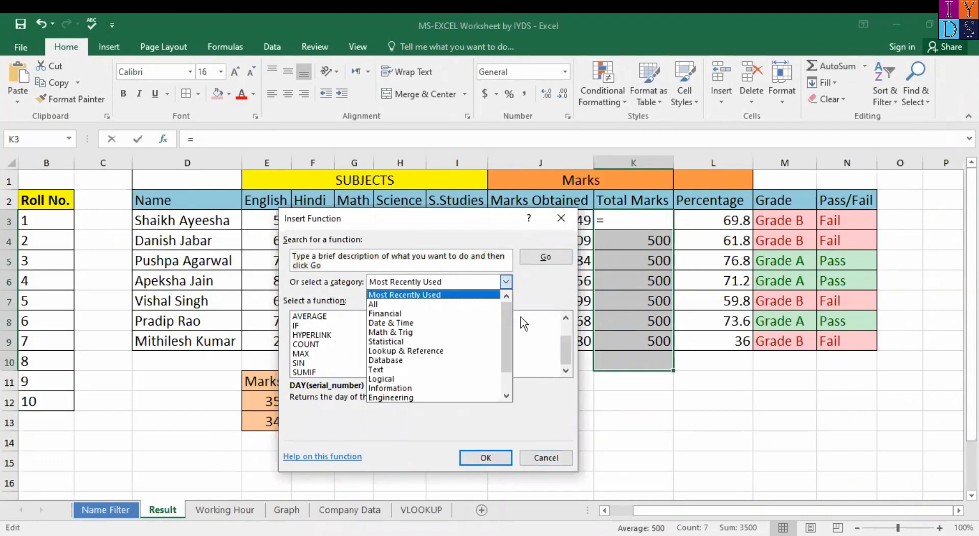
click(551, 298)
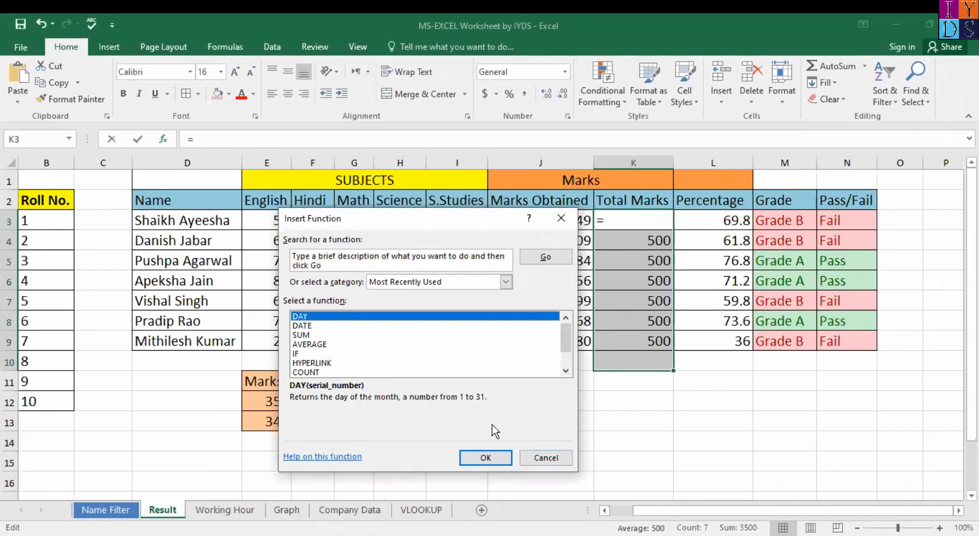
click(542, 460)
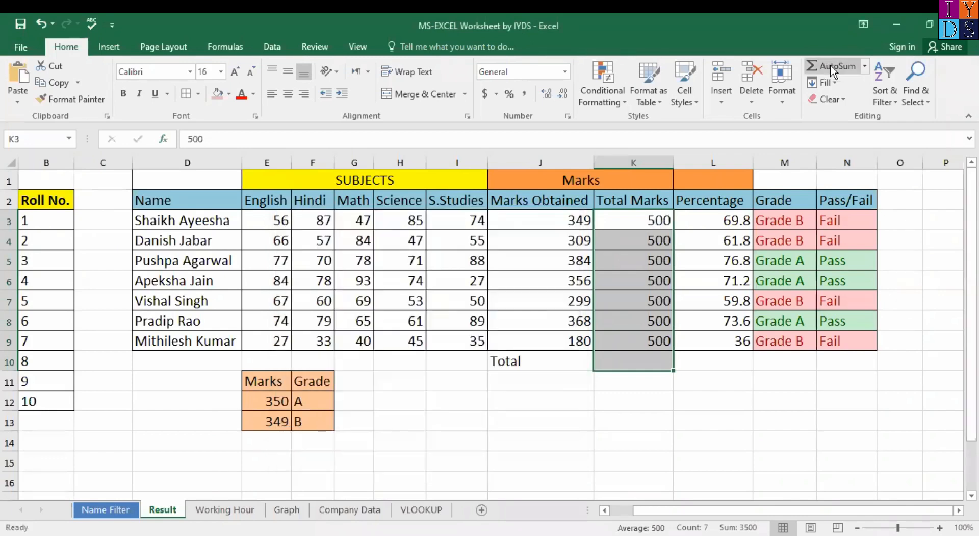
click(830, 65)
click(638, 388)
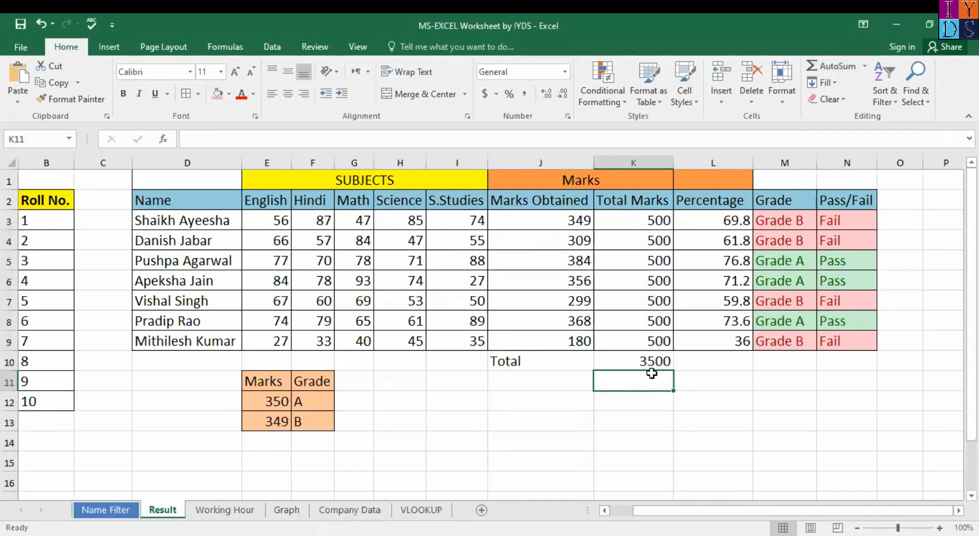
click(194, 220)
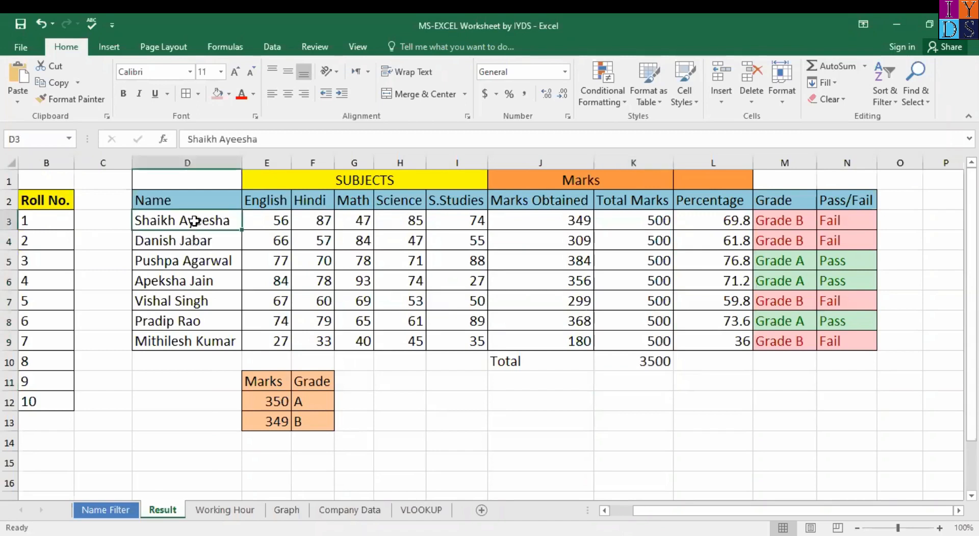
key(ctrl+shift+Down)
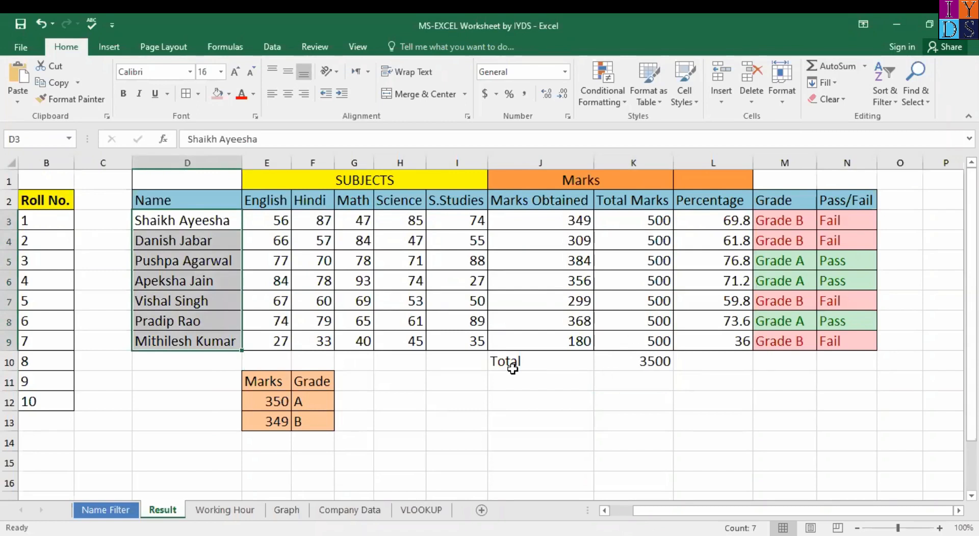
click(513, 369)
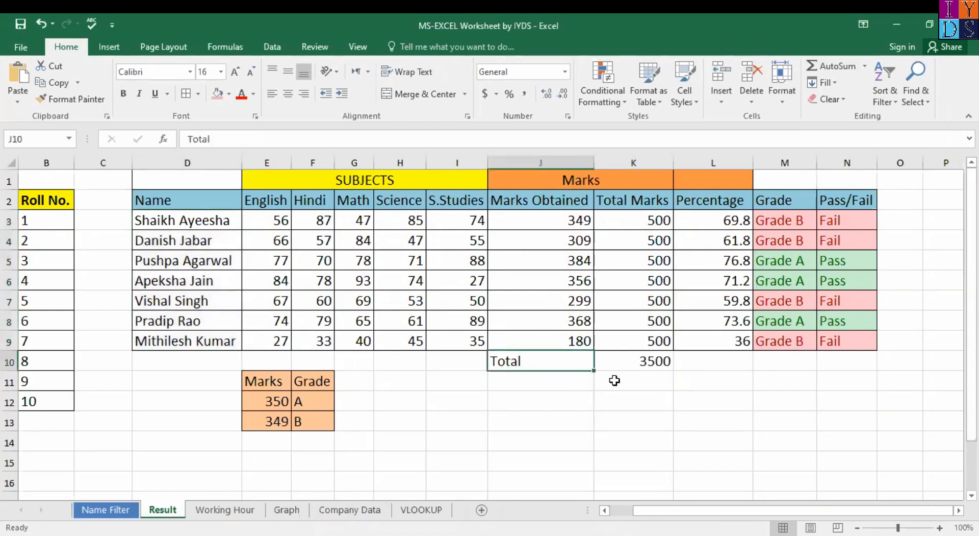
click(458, 389)
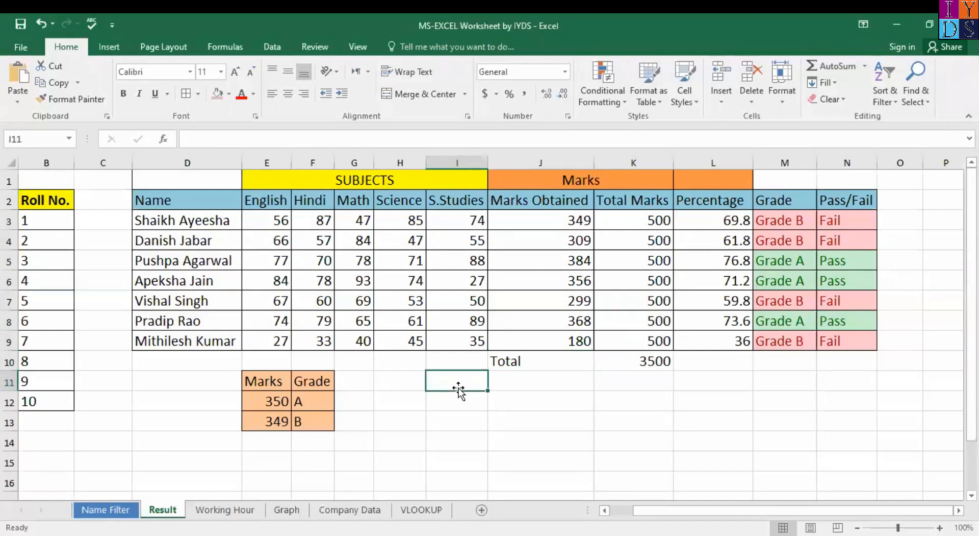
Step: Enter 25 in I11, 5 in J11, and the formula =I11-J11 in K11, giving 20
text(25)
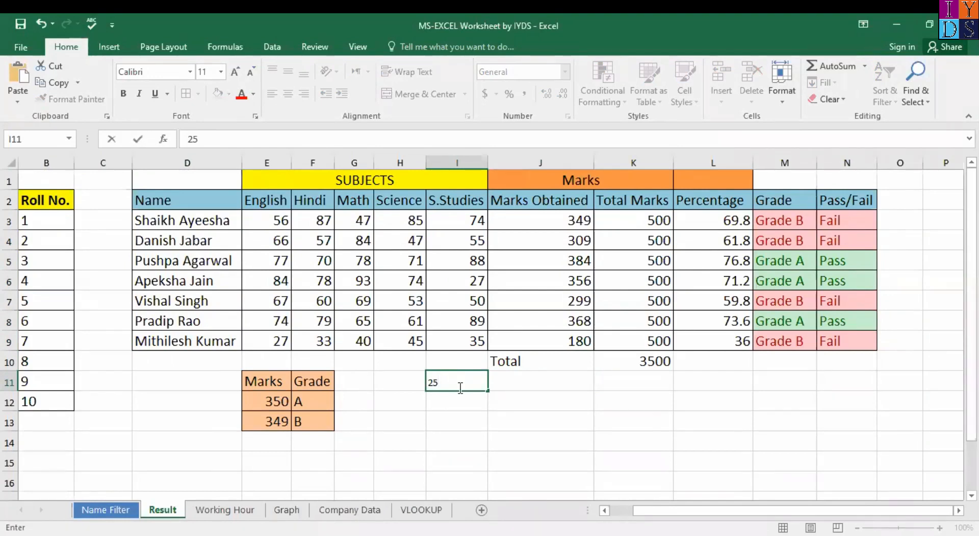
key(Tab)
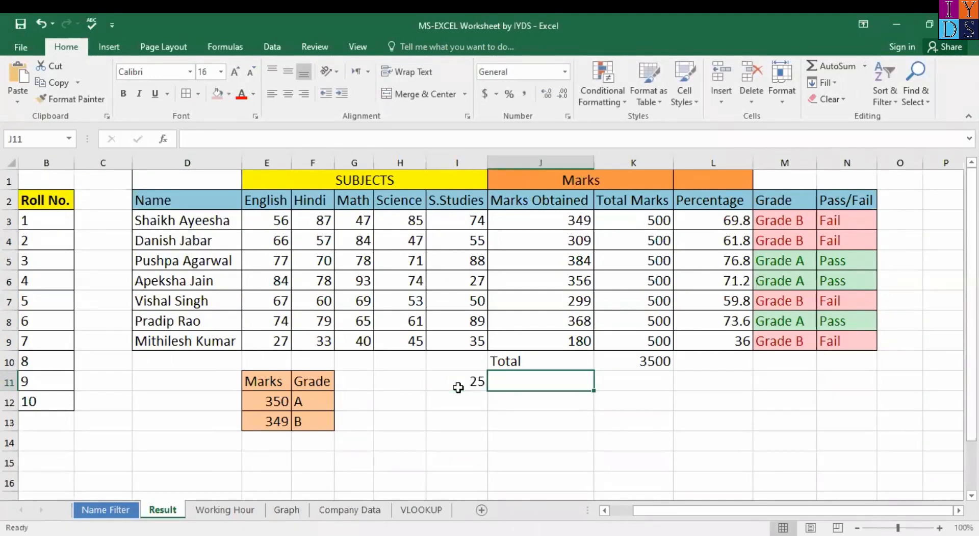
text(5)
key(Tab)
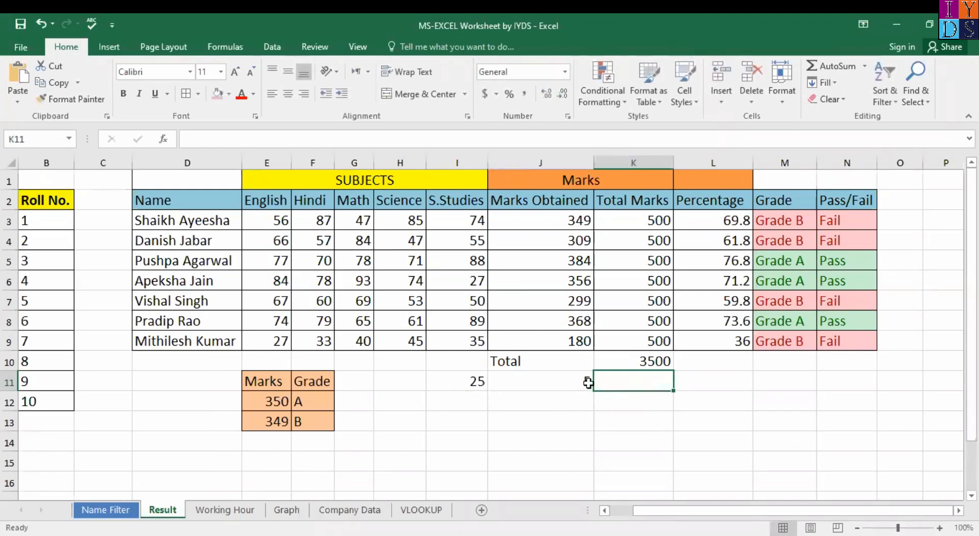
text(=)
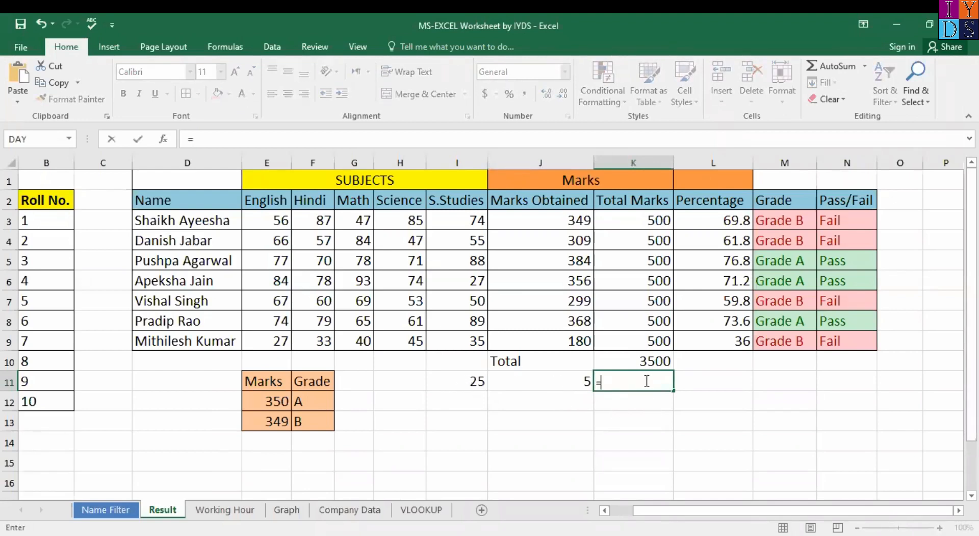
click(451, 387)
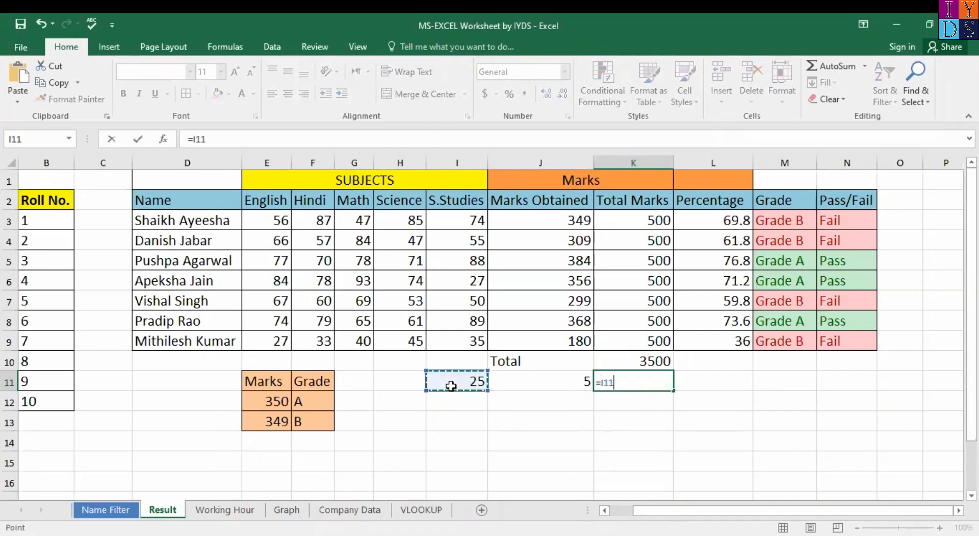
text(-)
click(564, 381)
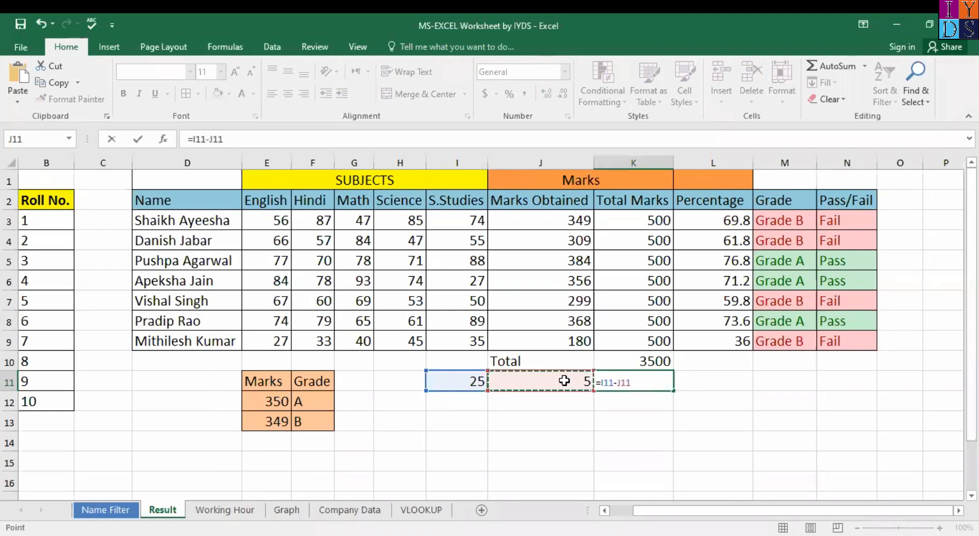
key(Return)
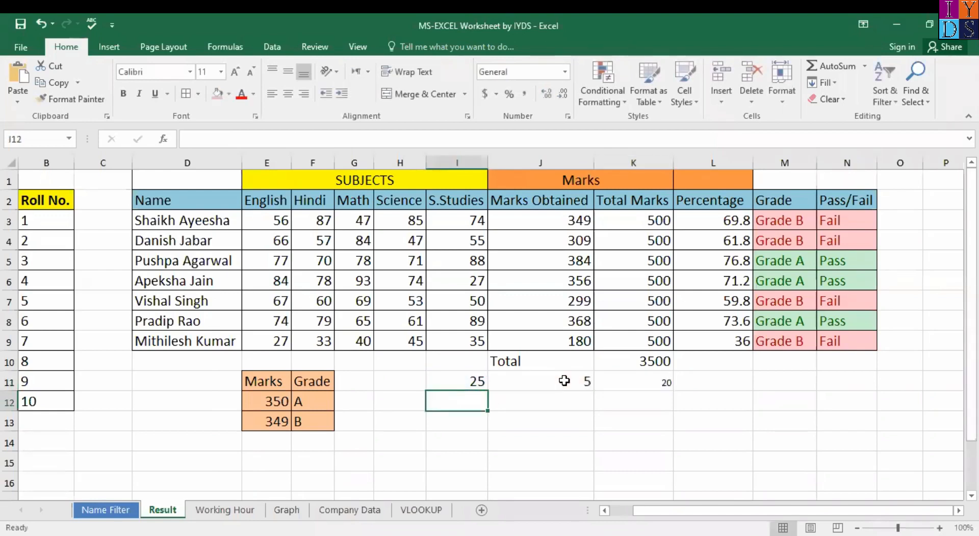
click(655, 381)
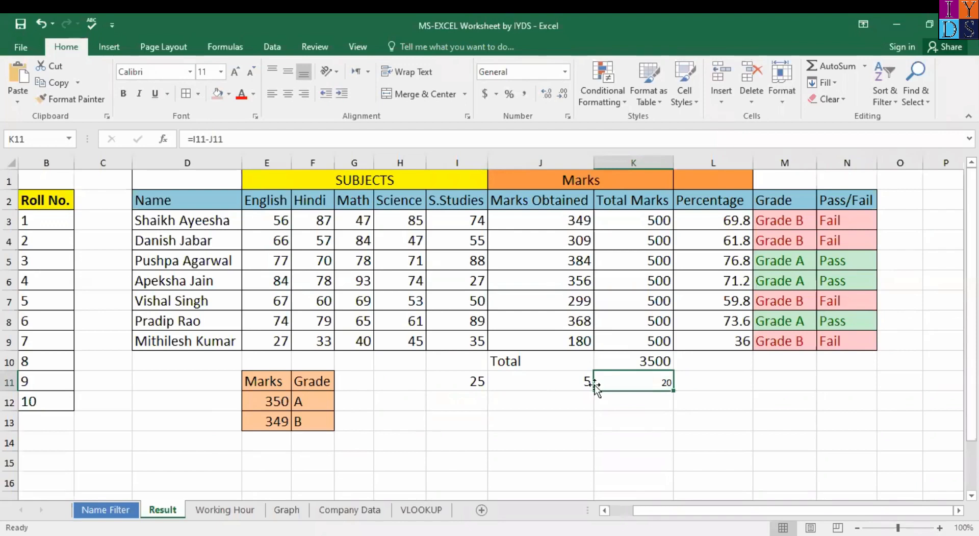
Step: Compare the font size of I11:J11 with that of K11
click(577, 380)
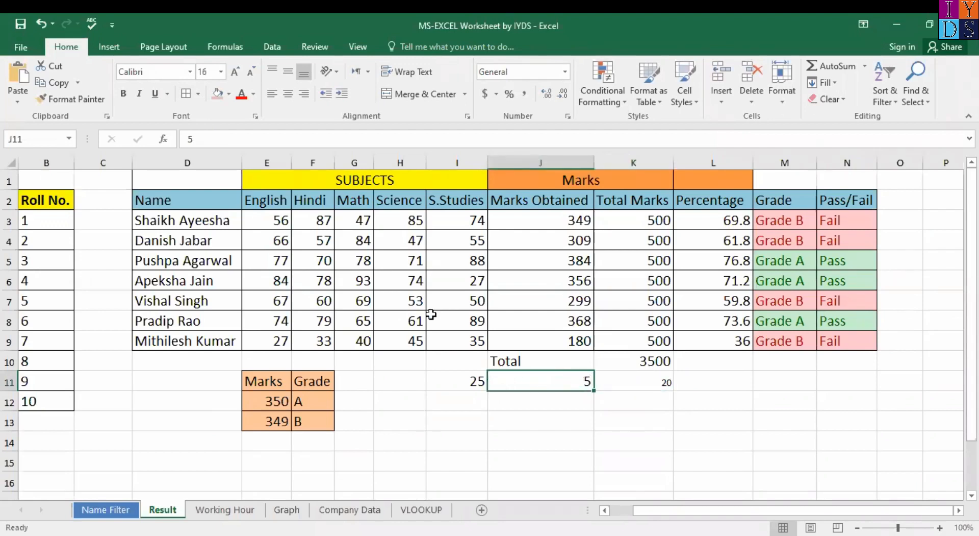
drag(477, 384, 568, 390)
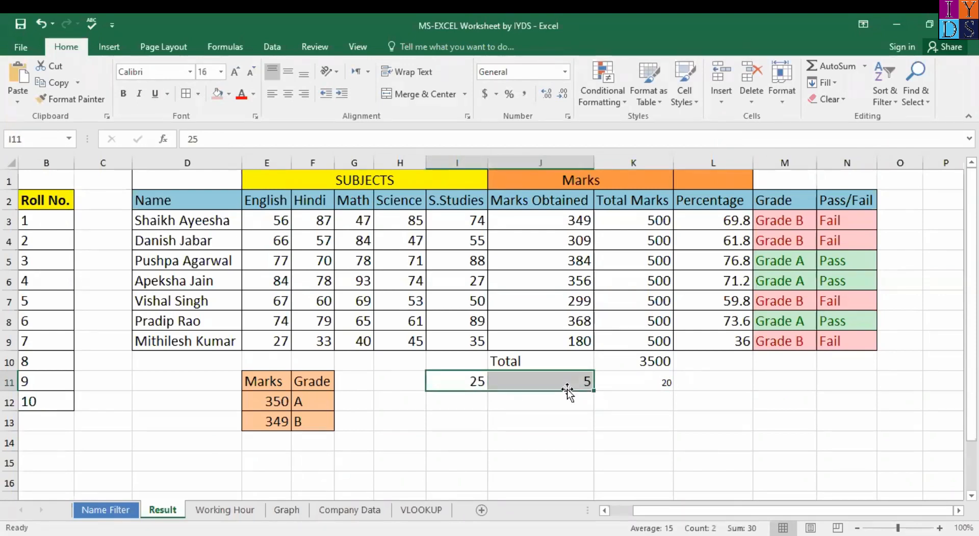
click(220, 71)
click(658, 378)
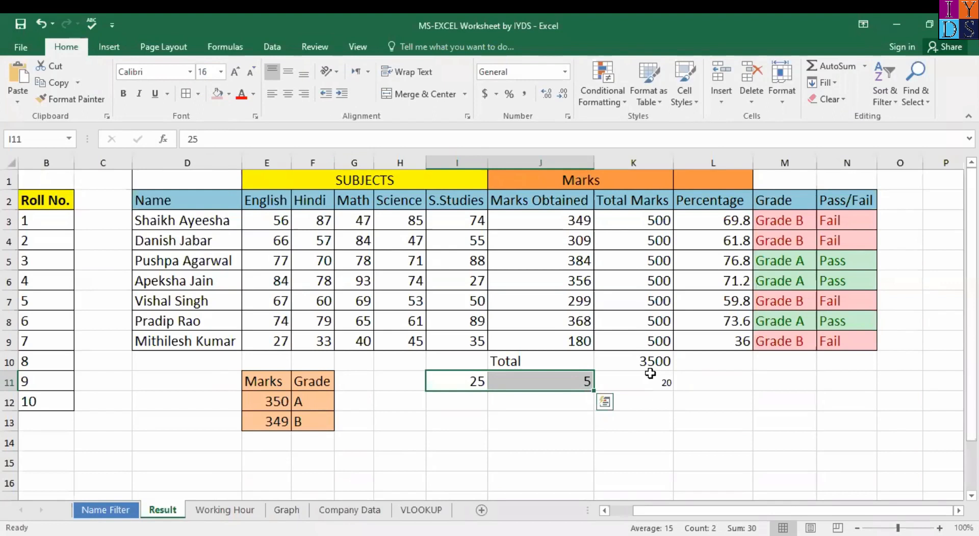
click(645, 380)
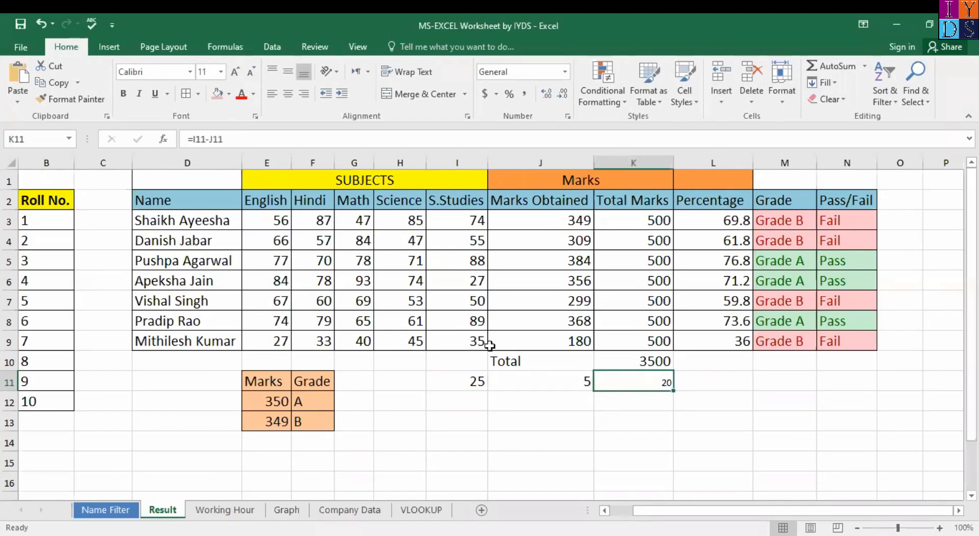
Step: Copy J11's formatting onto K11 with the right-click Format Painter
click(577, 381)
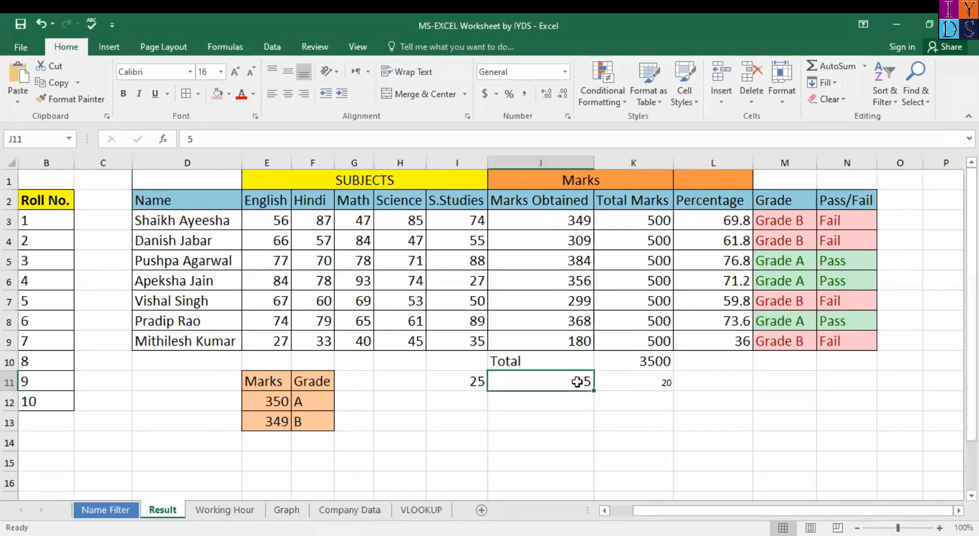
right_click(578, 382)
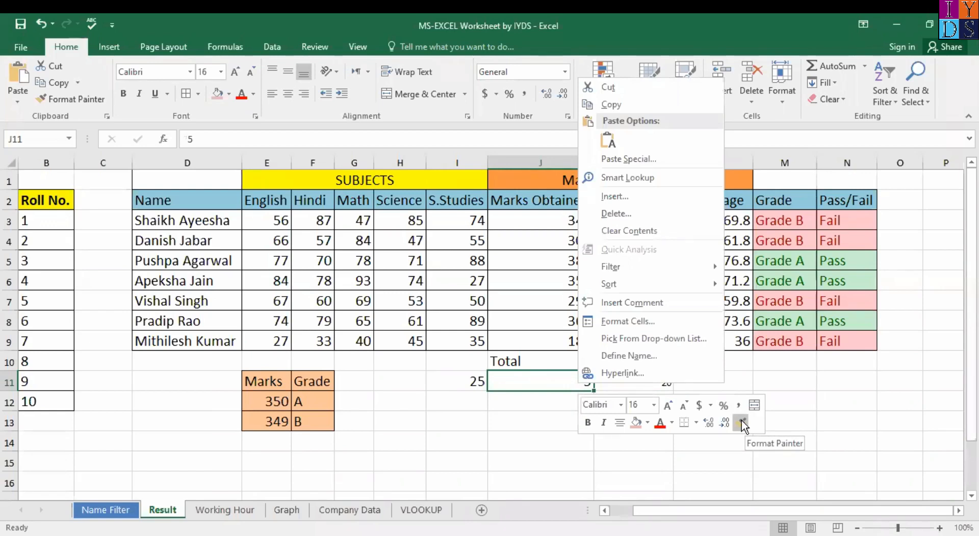
click(741, 419)
drag(572, 381, 632, 381)
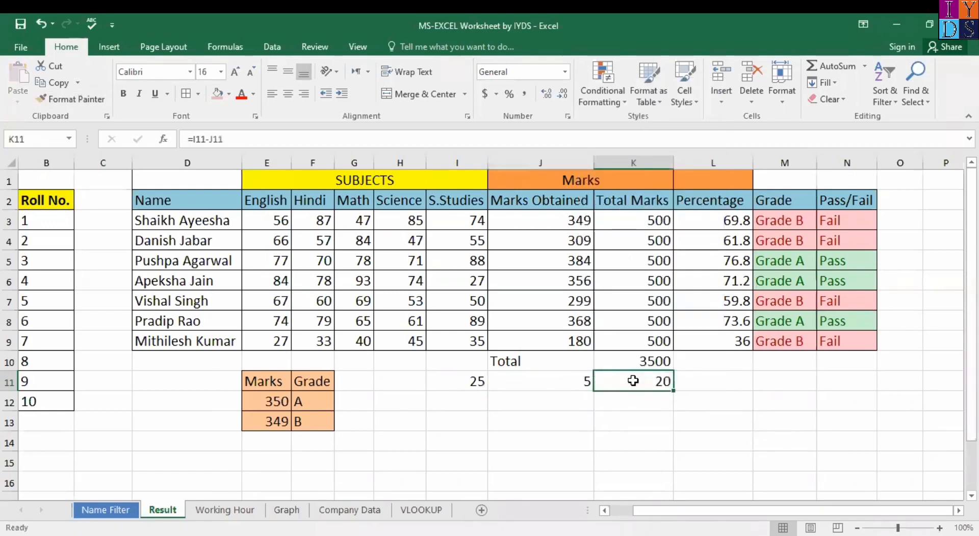
click(542, 379)
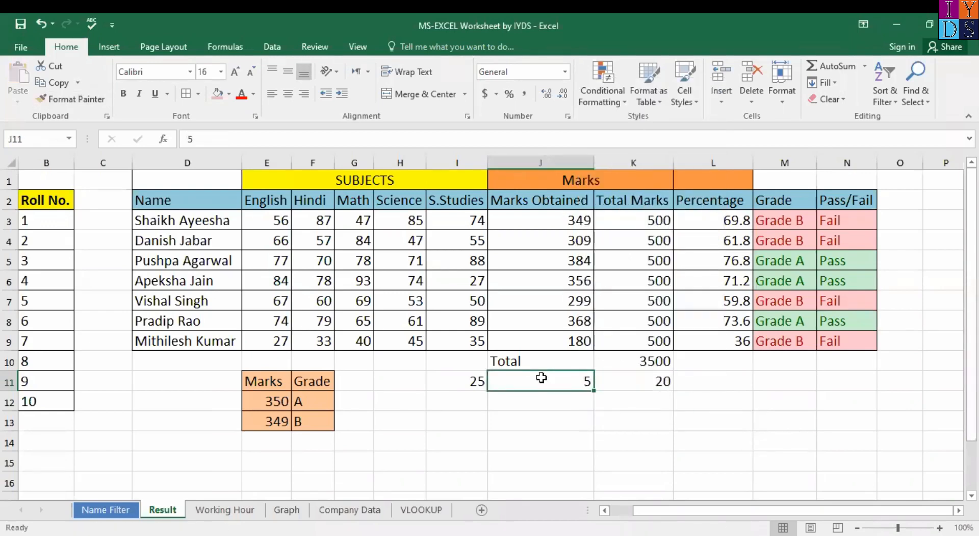
click(464, 382)
shift+click(530, 386)
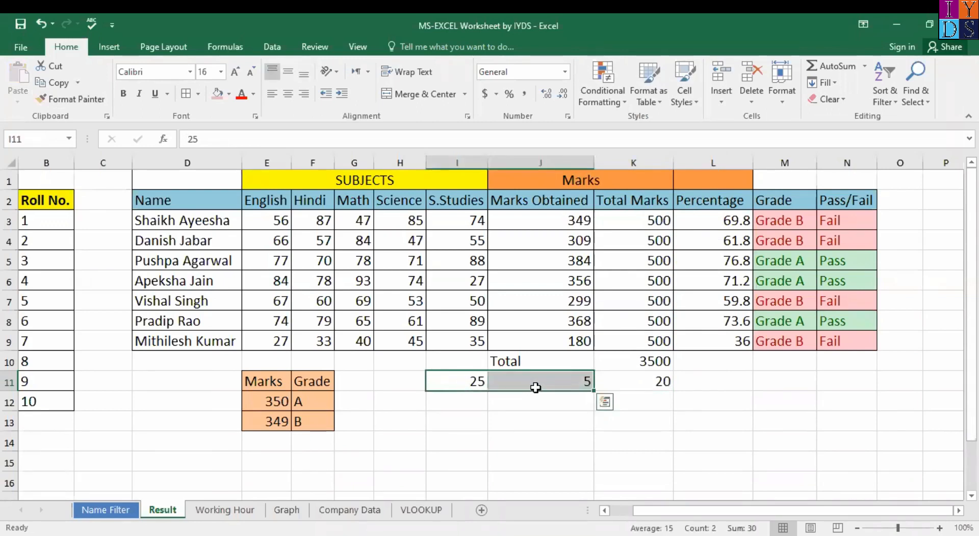
click(652, 381)
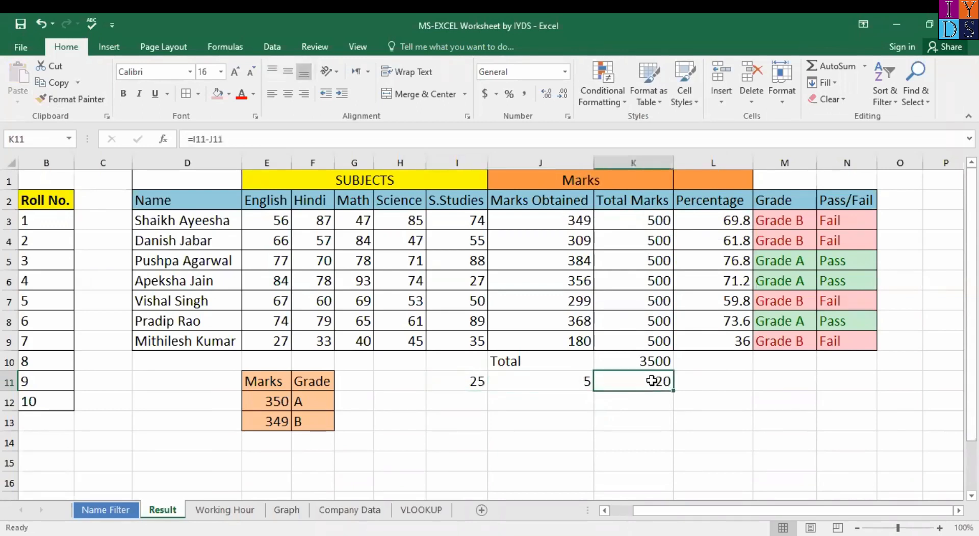
Step: Undo the formatting change so K11's 20 returns to 11-pt text
click(540, 384)
key(Right)
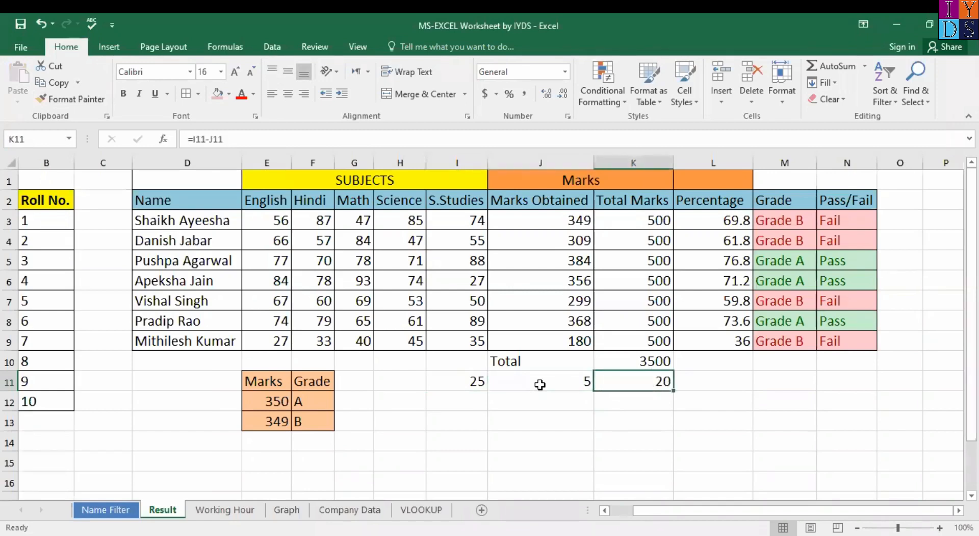
click(633, 398)
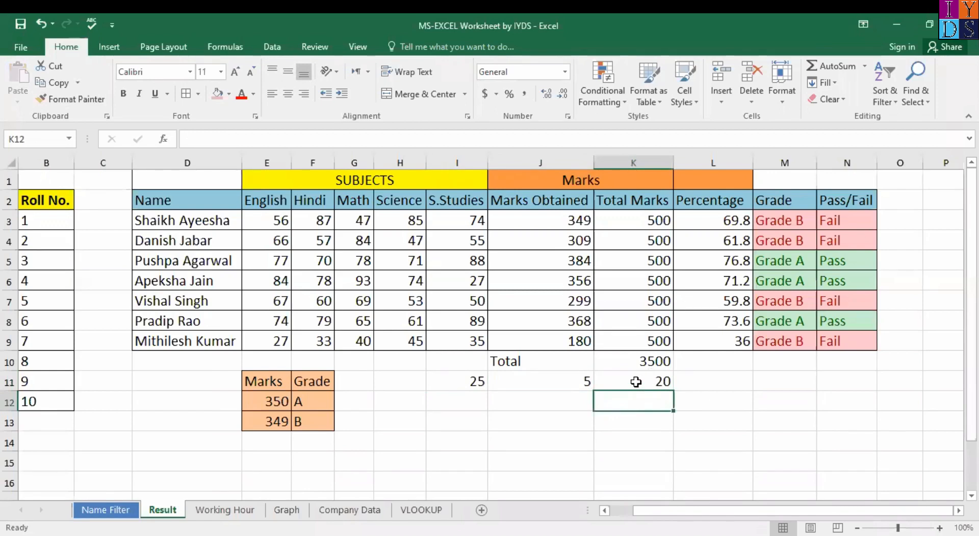
click(636, 382)
click(586, 376)
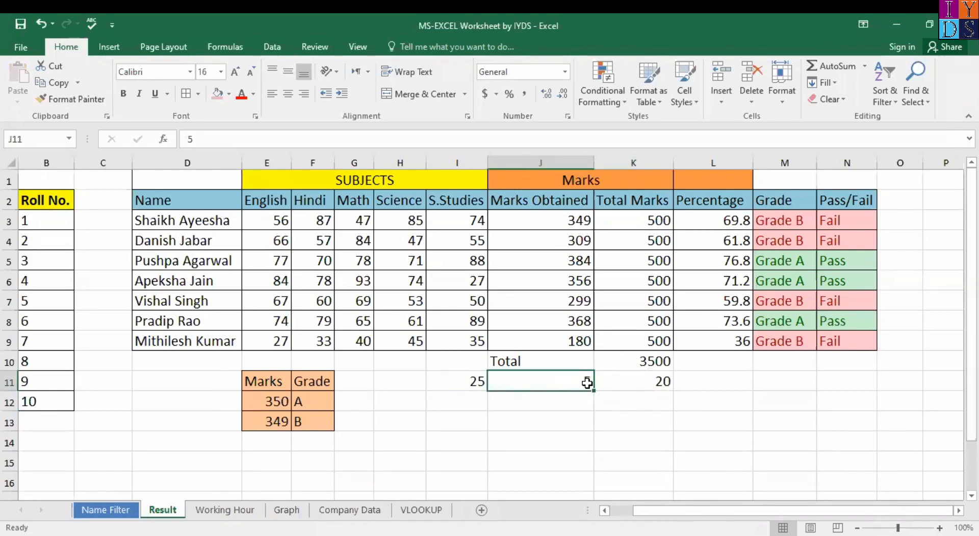
click(647, 371)
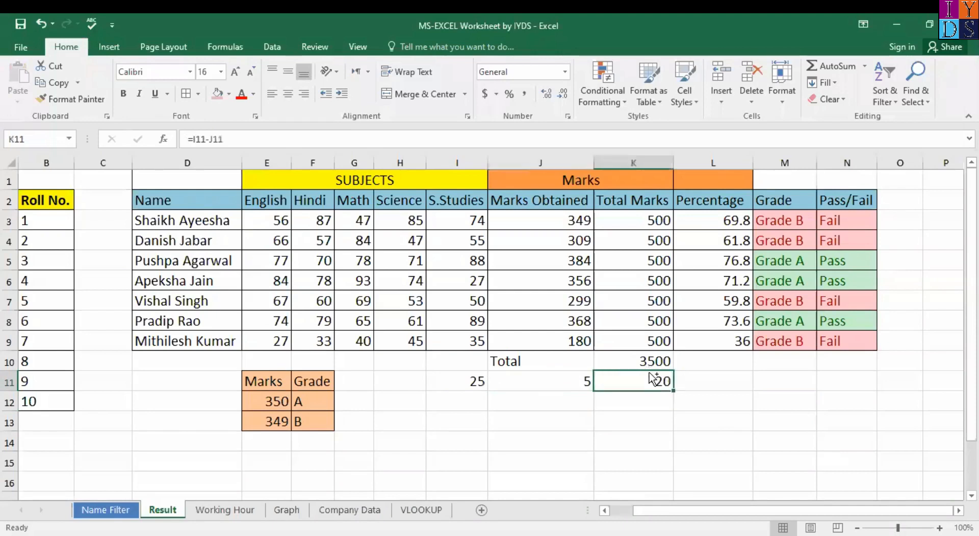
key(ctrl+z)
click(629, 427)
click(650, 378)
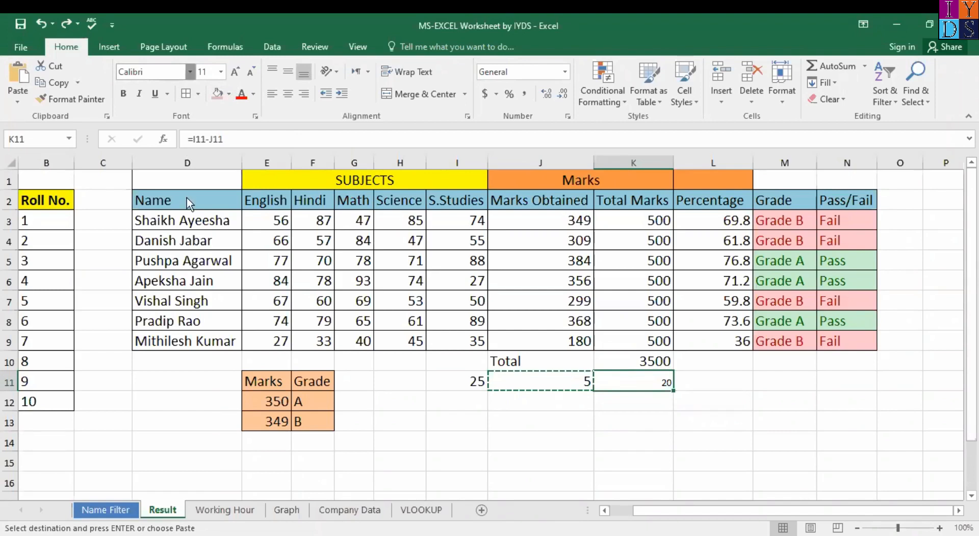
Step: Cancel the pending copy and change K11's 20 to the Algerian font
key(Escape)
click(565, 384)
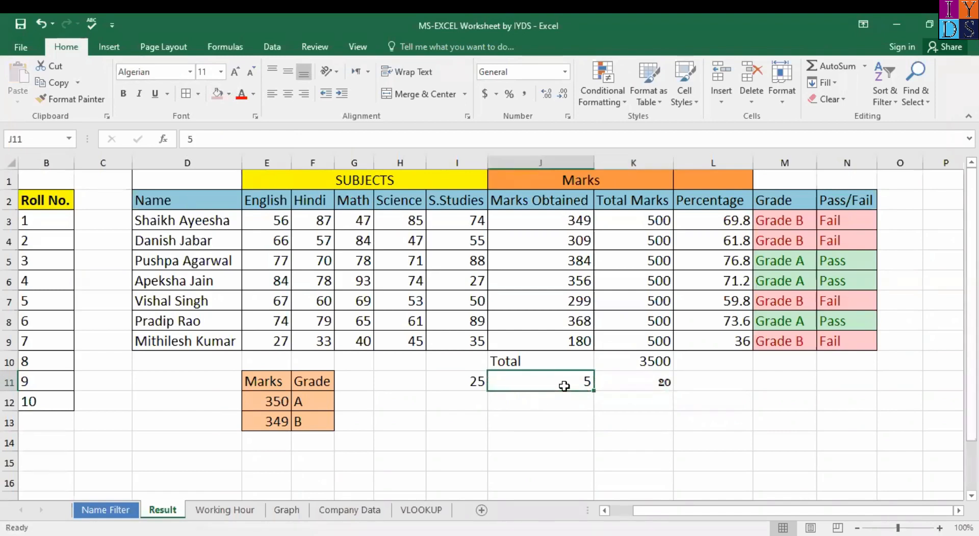
click(459, 380)
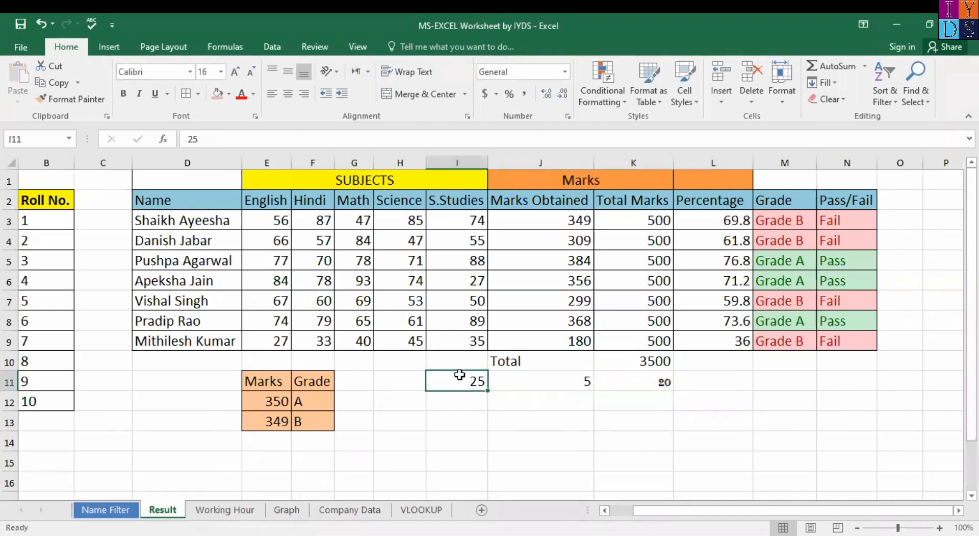
click(587, 377)
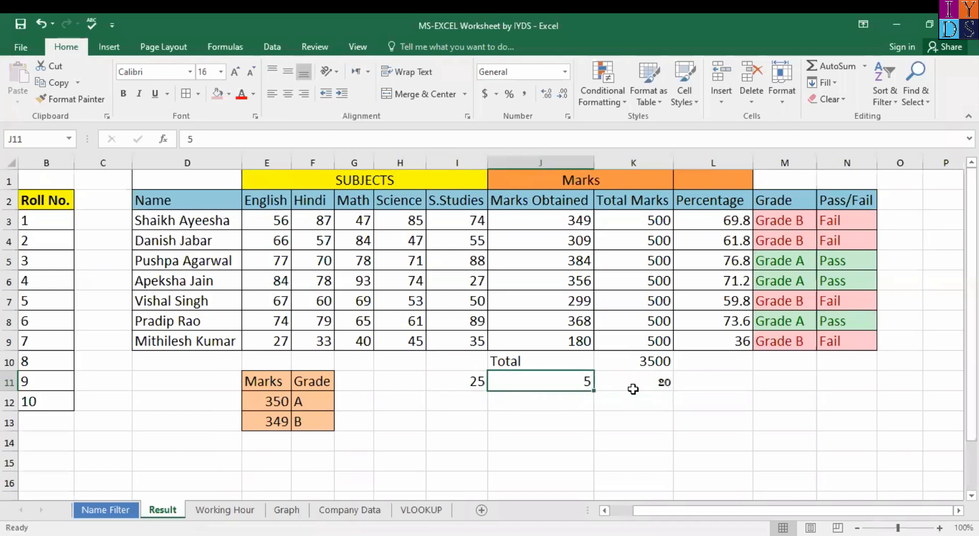
click(660, 386)
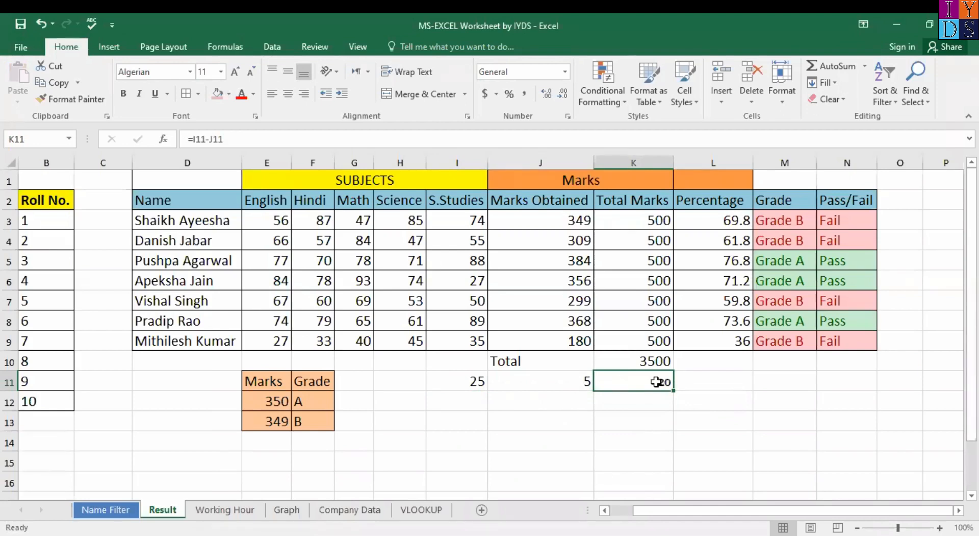
click(190, 72)
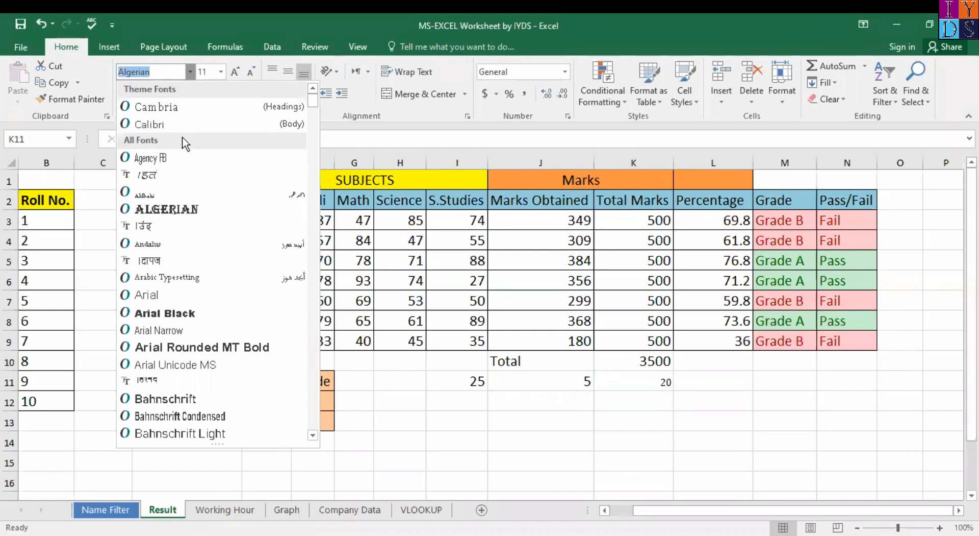
key(Escape)
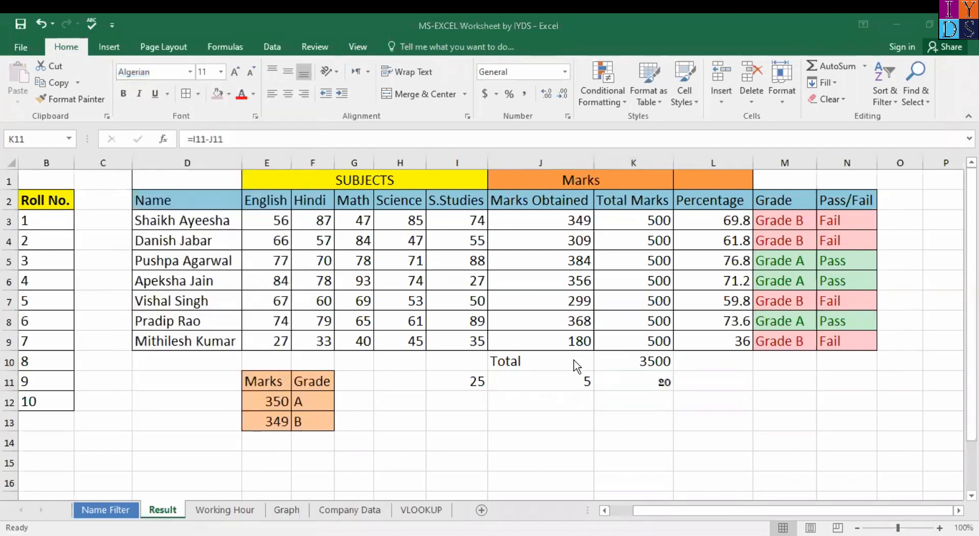
click(578, 381)
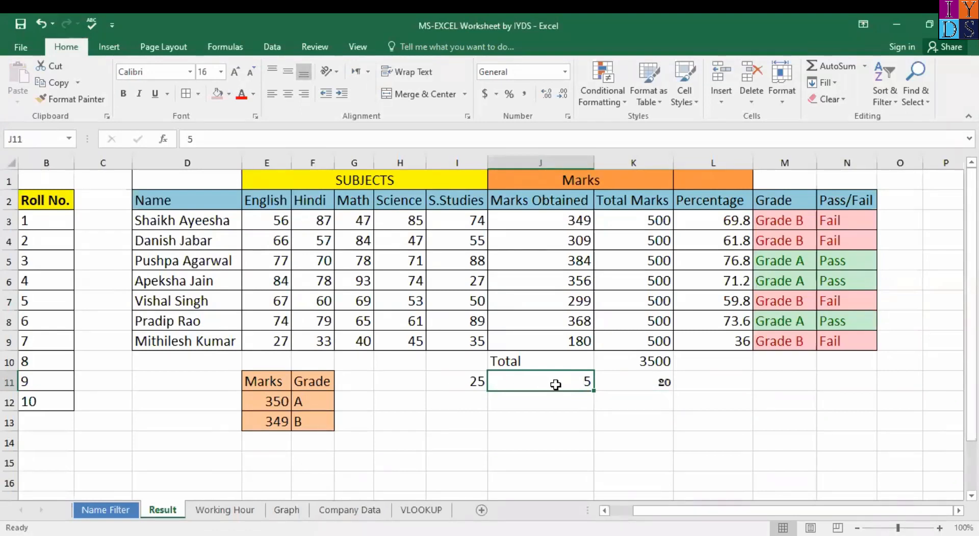
click(640, 384)
click(565, 380)
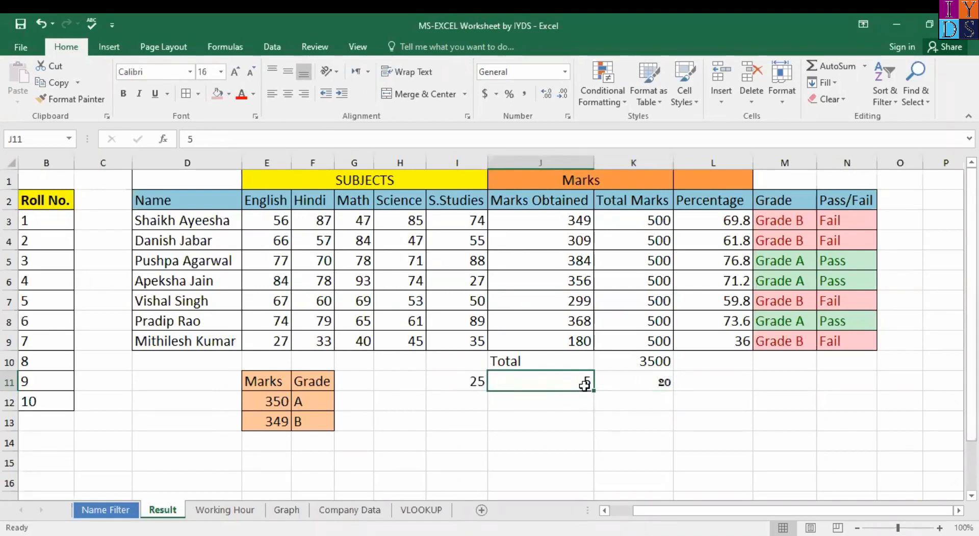
Step: Format-paint J11's style onto K11, replacing its Algerian font
right_click(585, 385)
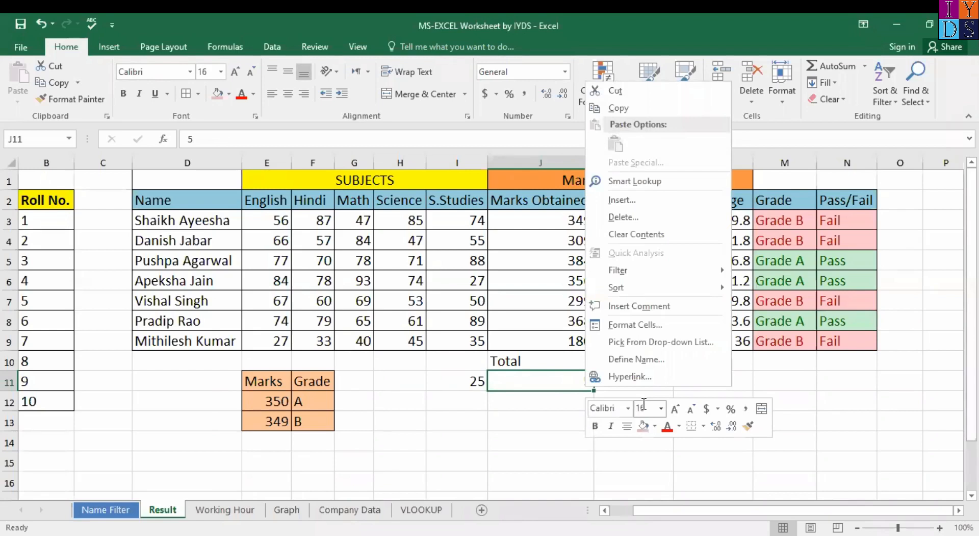
click(750, 433)
click(609, 379)
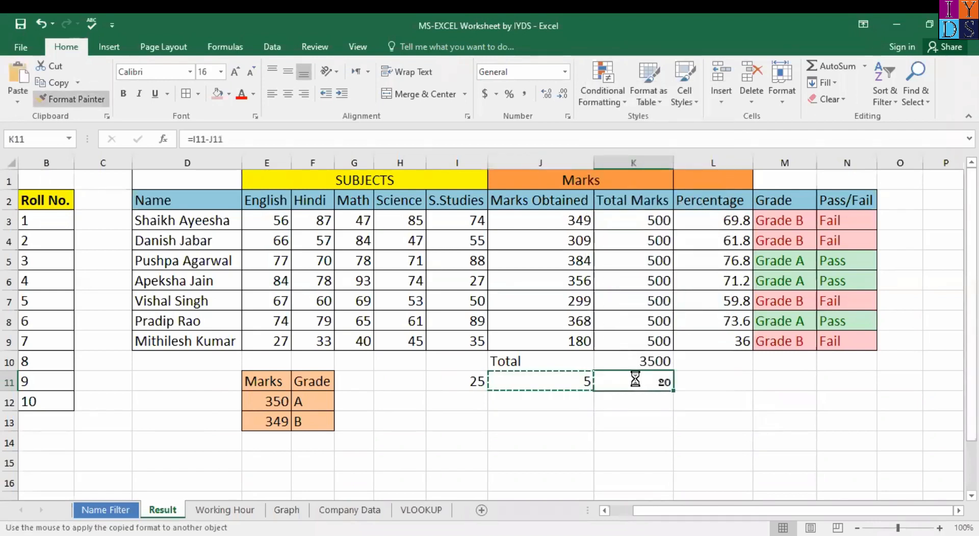
click(625, 396)
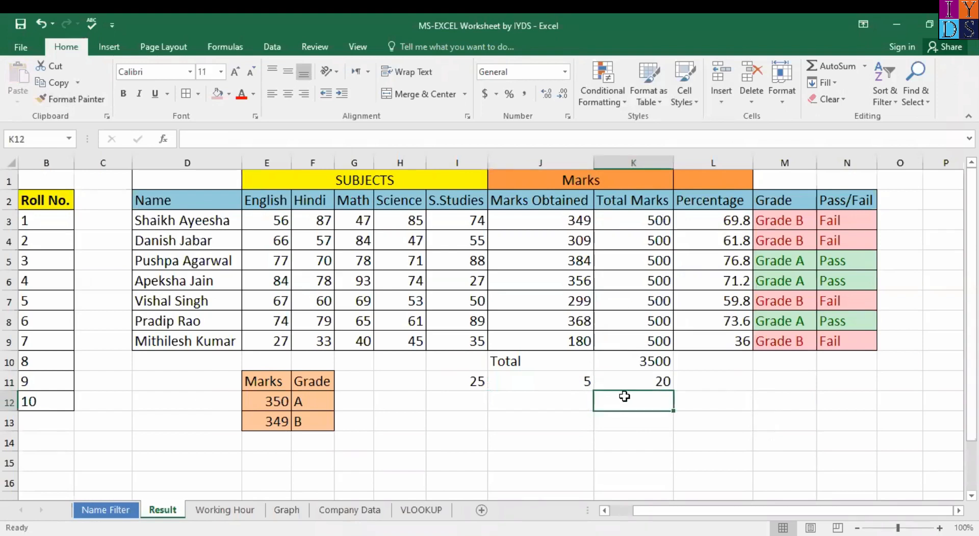
click(551, 382)
click(451, 380)
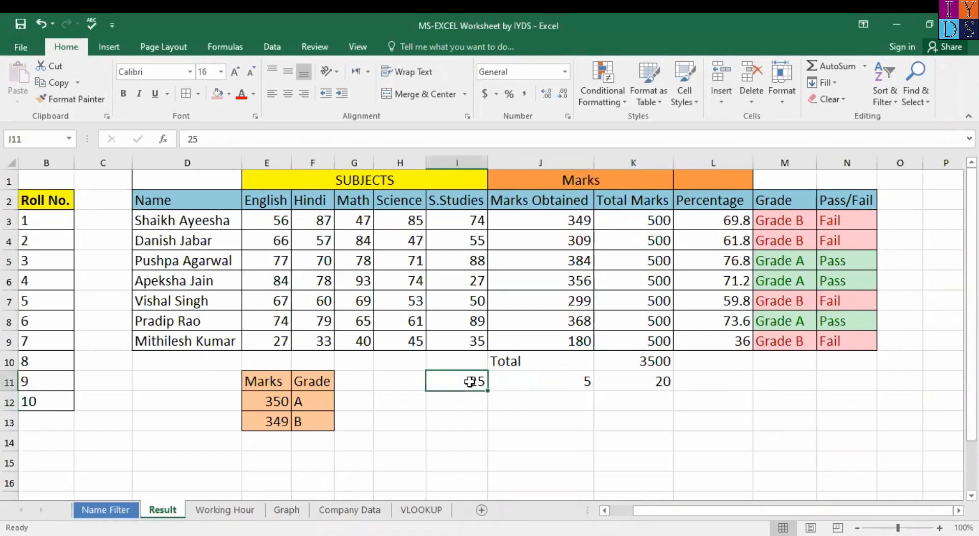
click(571, 387)
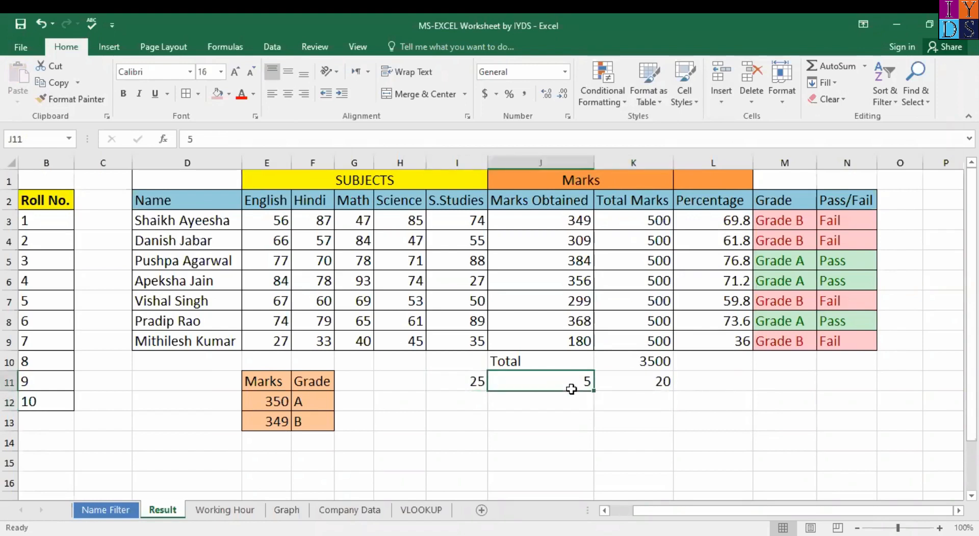
click(653, 384)
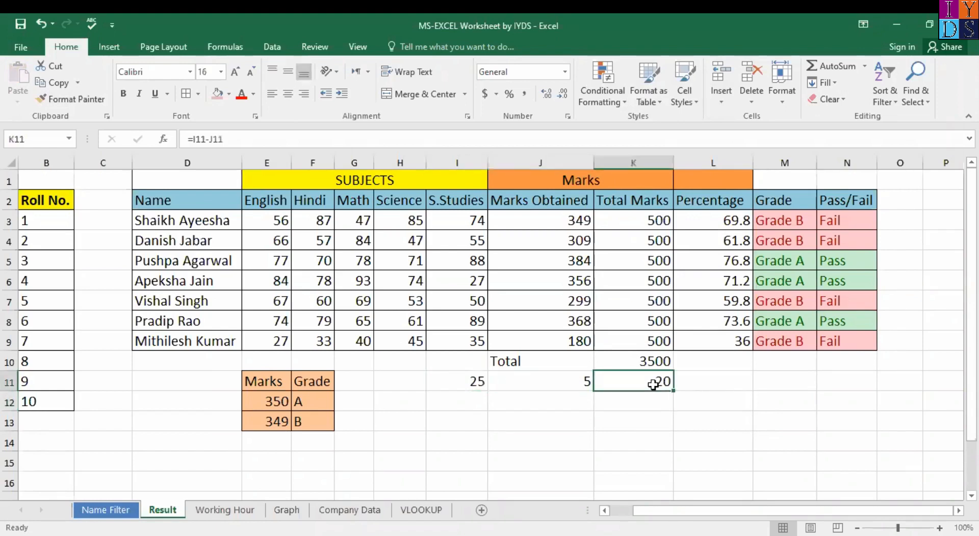
click(222, 71)
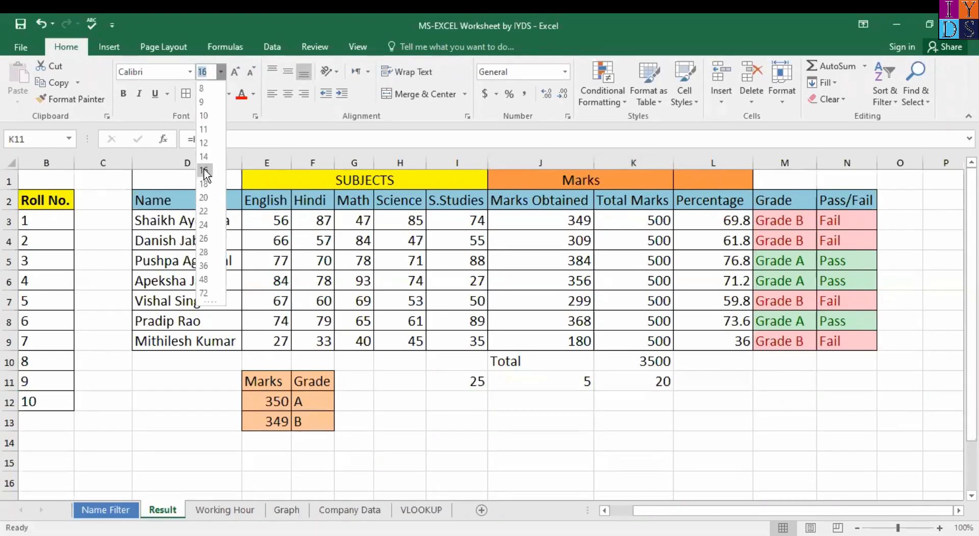
click(190, 72)
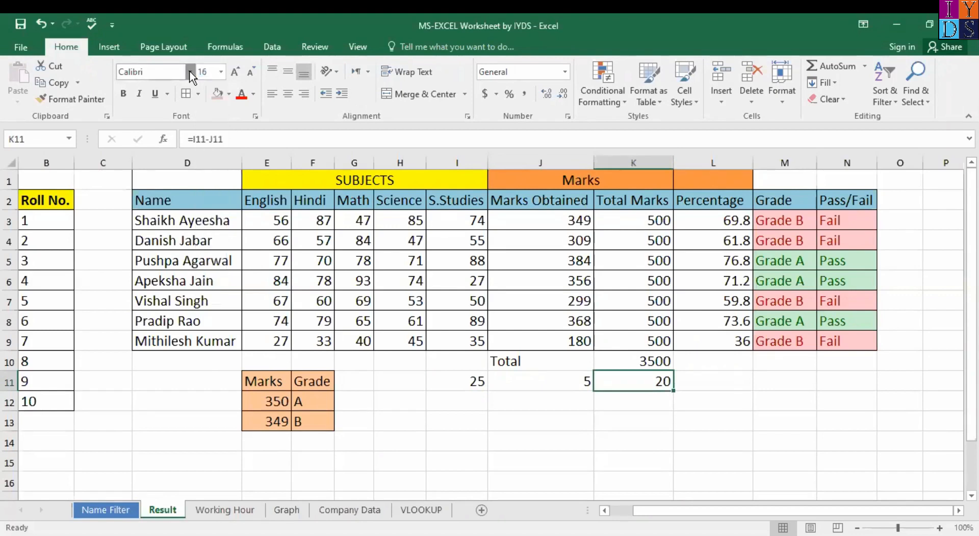
click(190, 72)
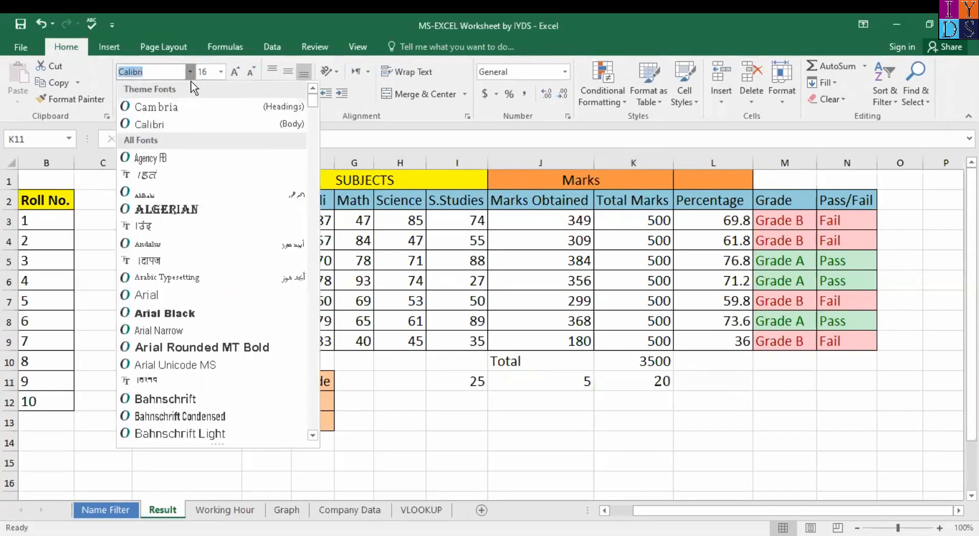
click(189, 74)
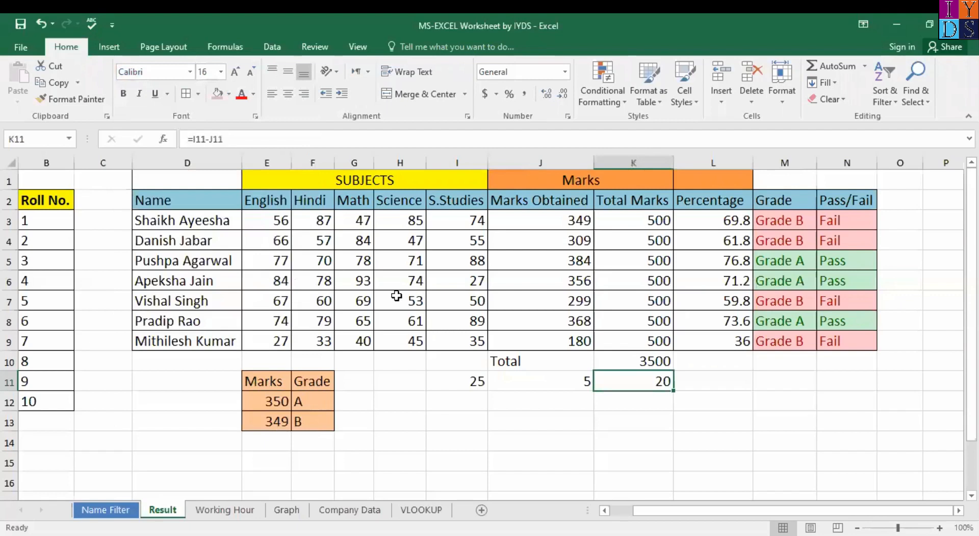
click(476, 378)
shift+click(645, 380)
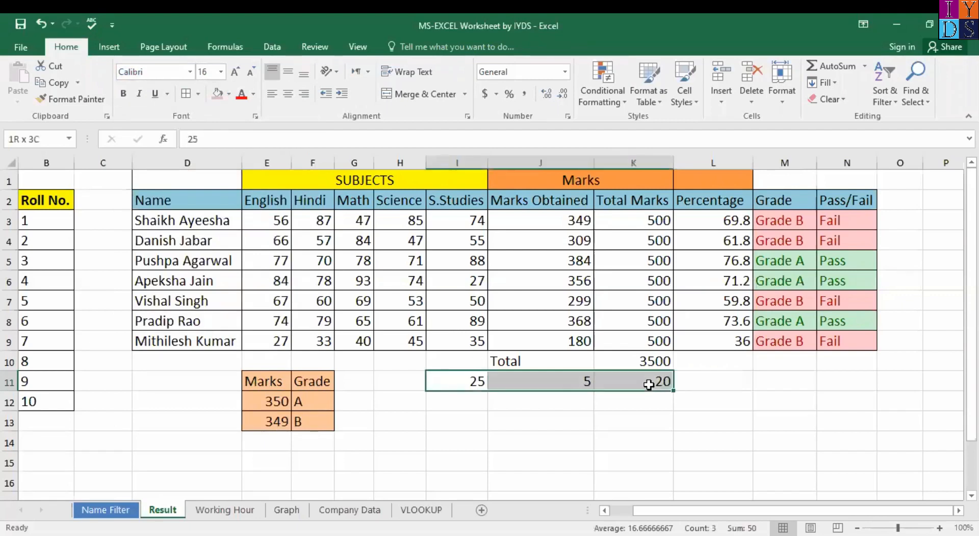
click(190, 75)
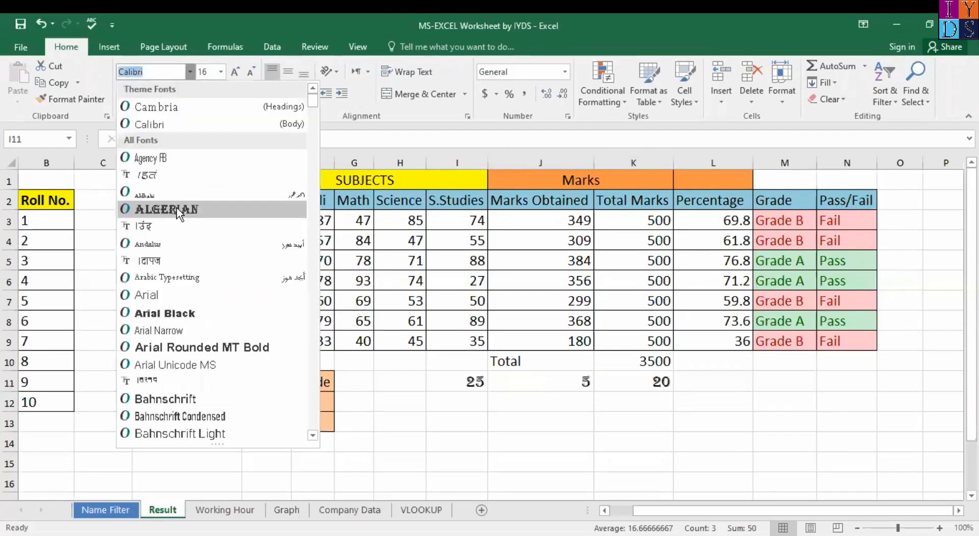
click(176, 207)
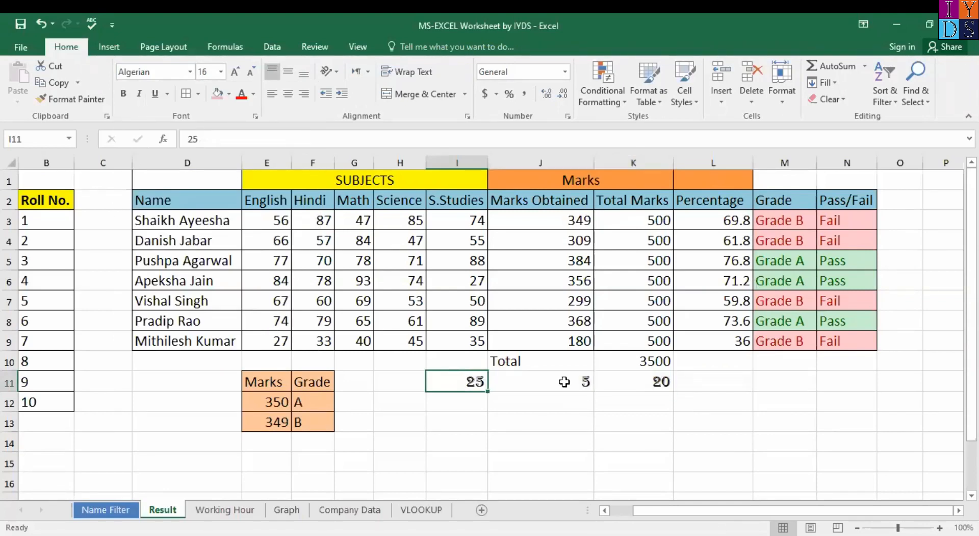
click(633, 383)
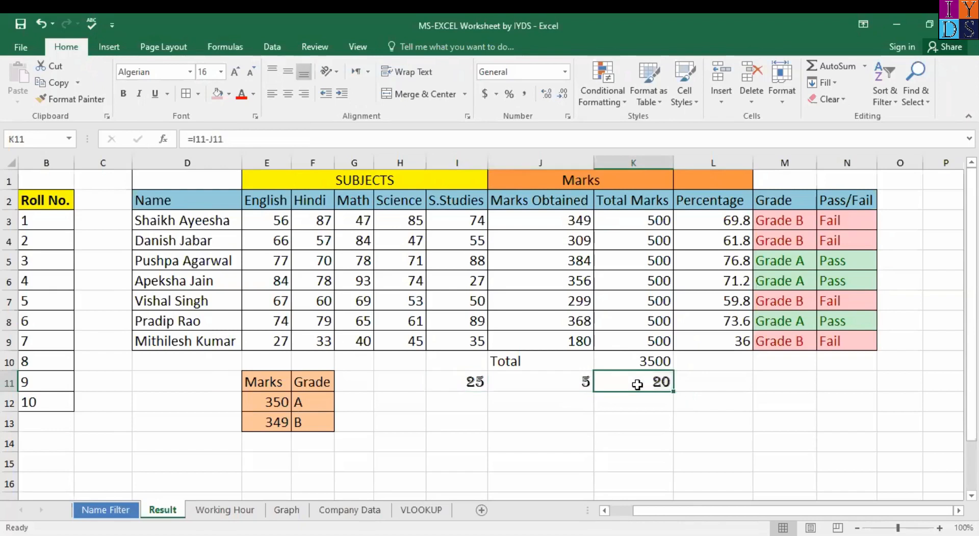
key(Delete)
key(ctrl+z)
key(ctrl+z)
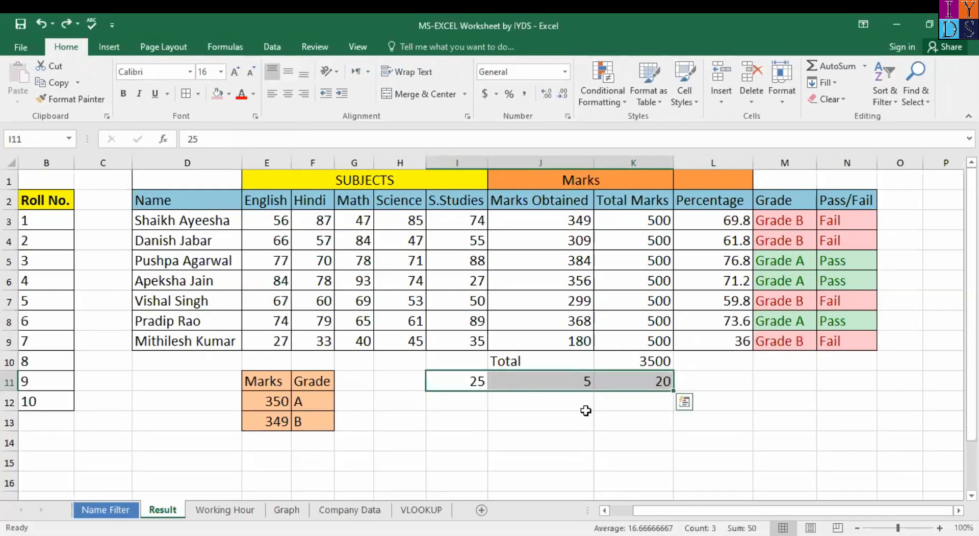
click(569, 383)
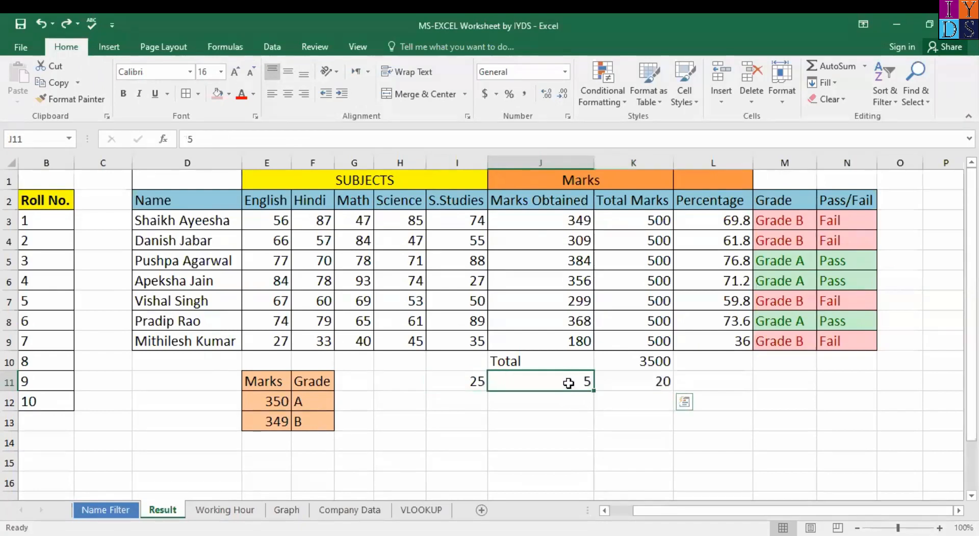
right_click(568, 383)
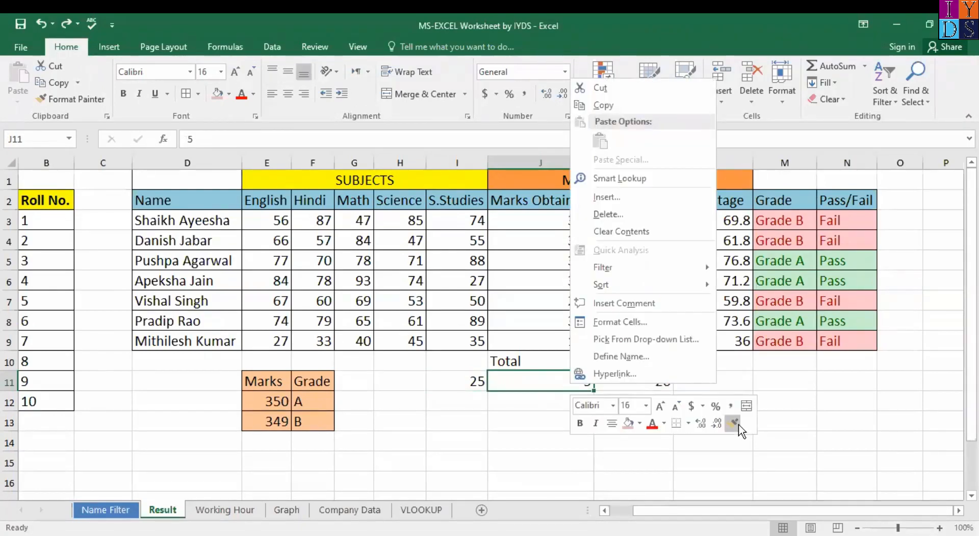
click(735, 424)
drag(561, 380, 626, 379)
click(577, 427)
click(550, 376)
click(483, 375)
click(531, 380)
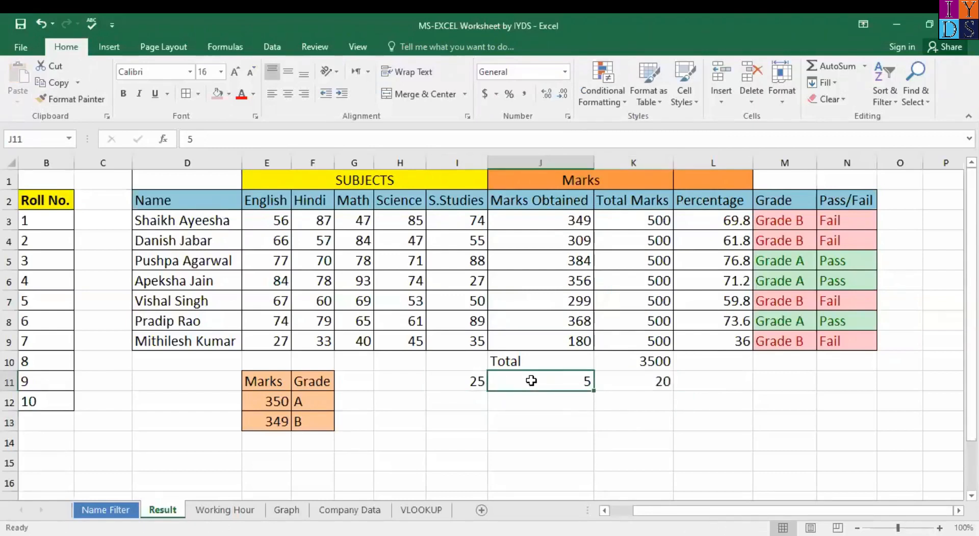
click(630, 380)
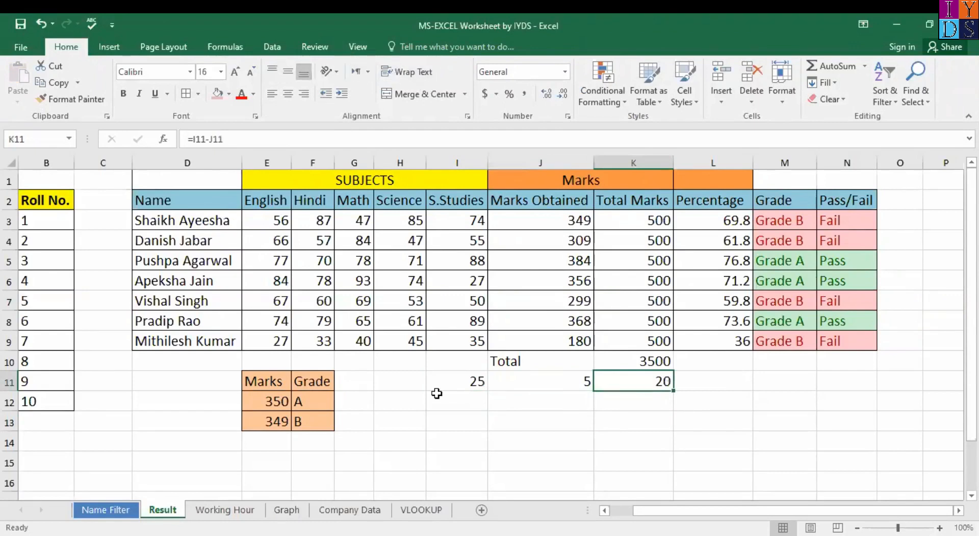
scroll(437, 393, down, 1)
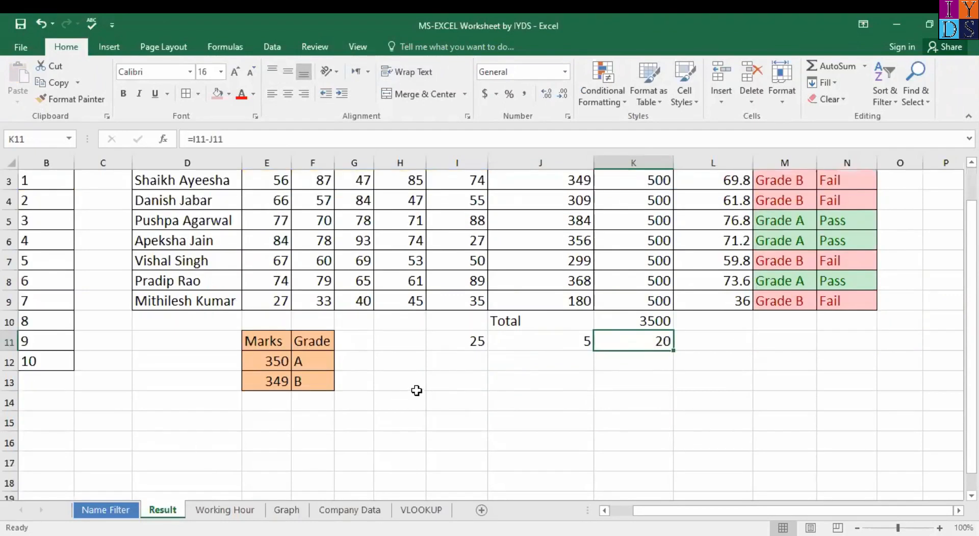
Step: Type 'xyz' in I14 and merge I14:J14 into one cell
click(453, 400)
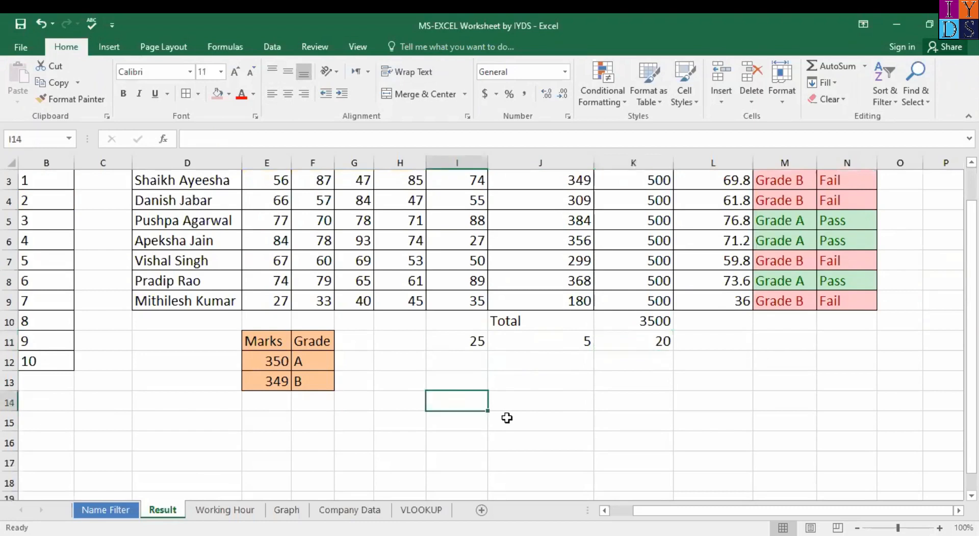
text(xyz)
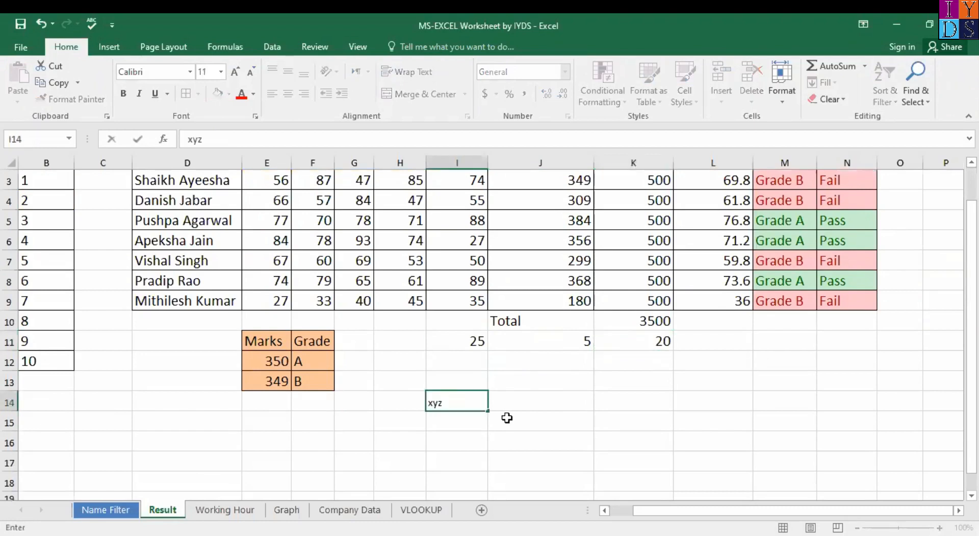
shift+click(571, 398)
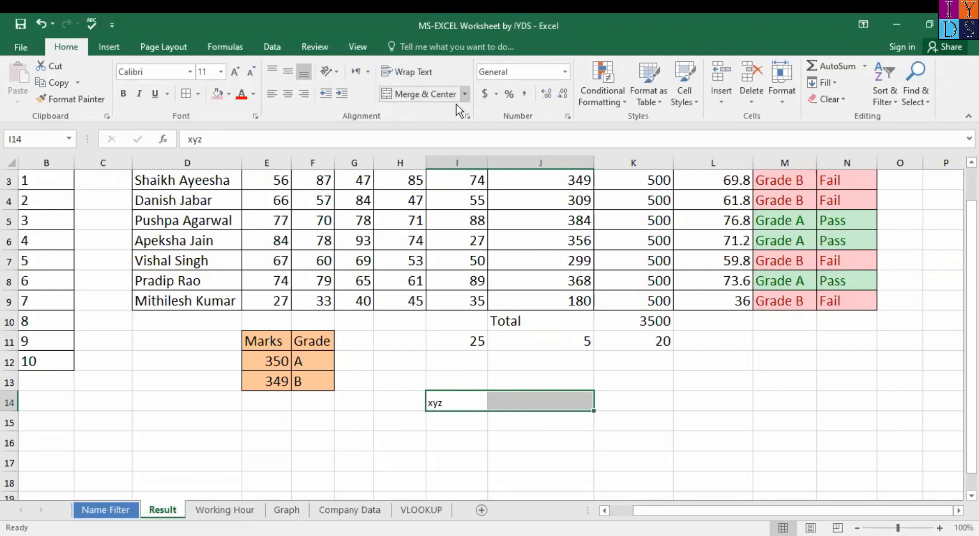
click(464, 93)
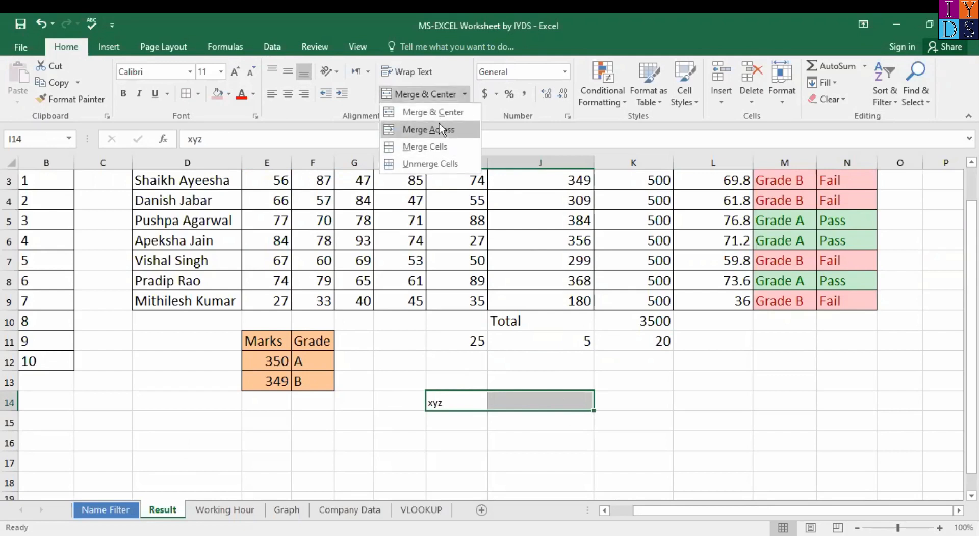
click(441, 129)
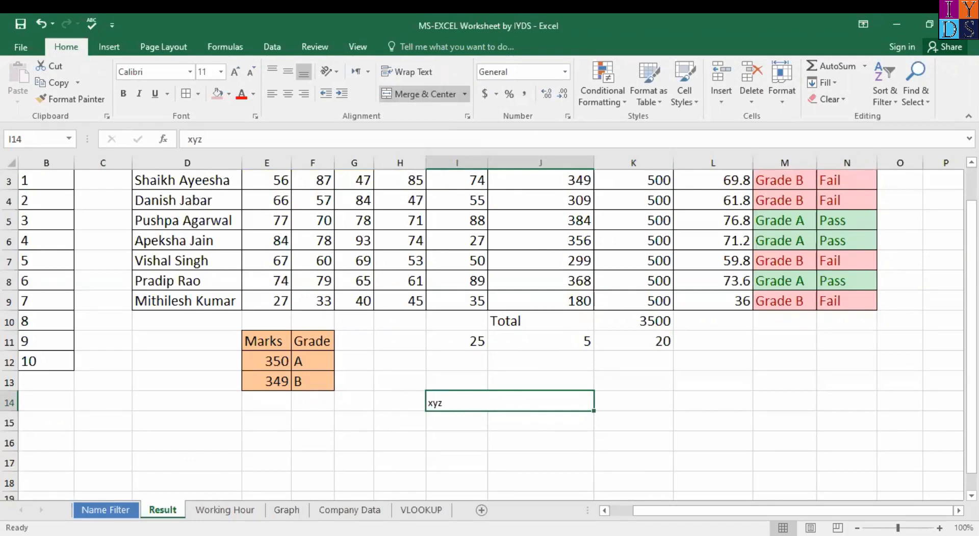
Step: Unmerge I14:J14 so xyz sits in I14 alone
ctrl+scroll(595, 448, up, 4)
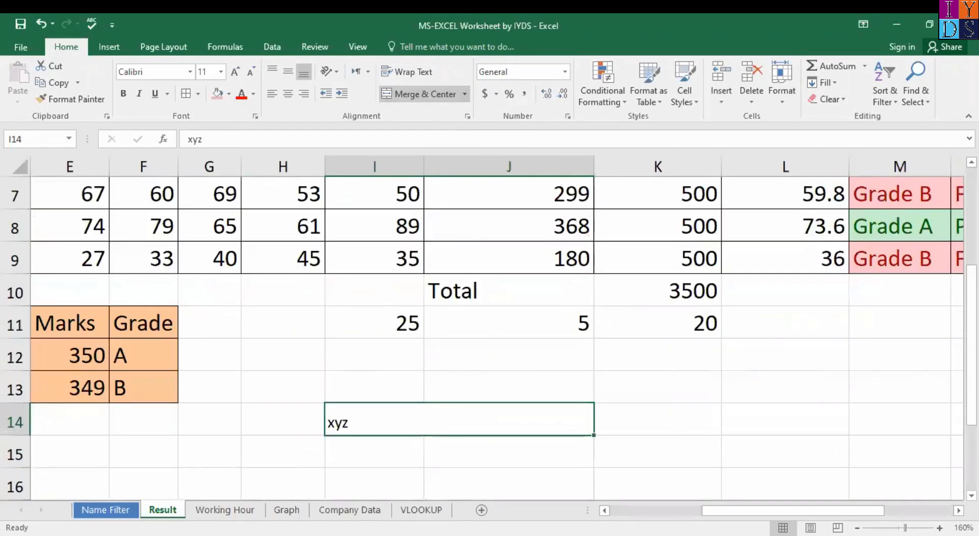
ctrl+scroll(417, 405, down, 1)
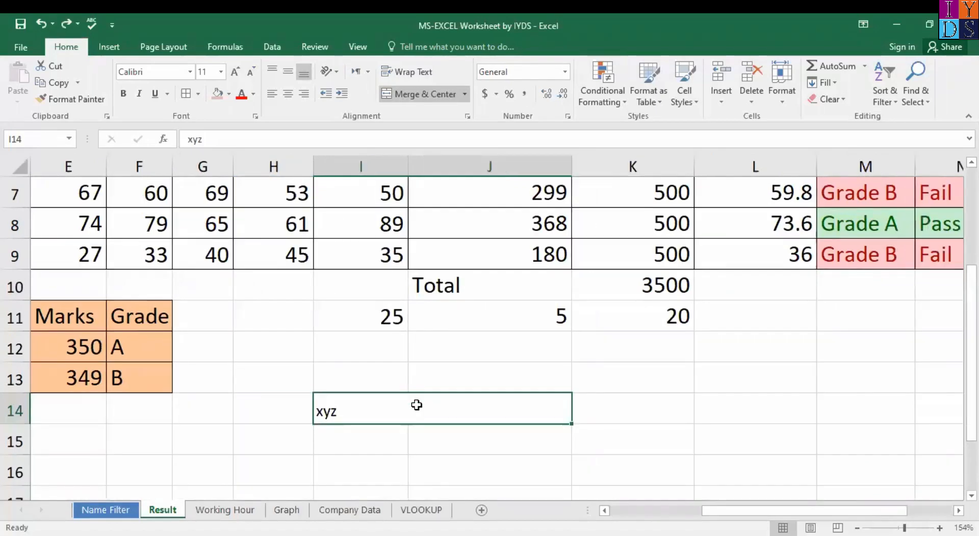
ctrl+scroll(417, 404, down, 1)
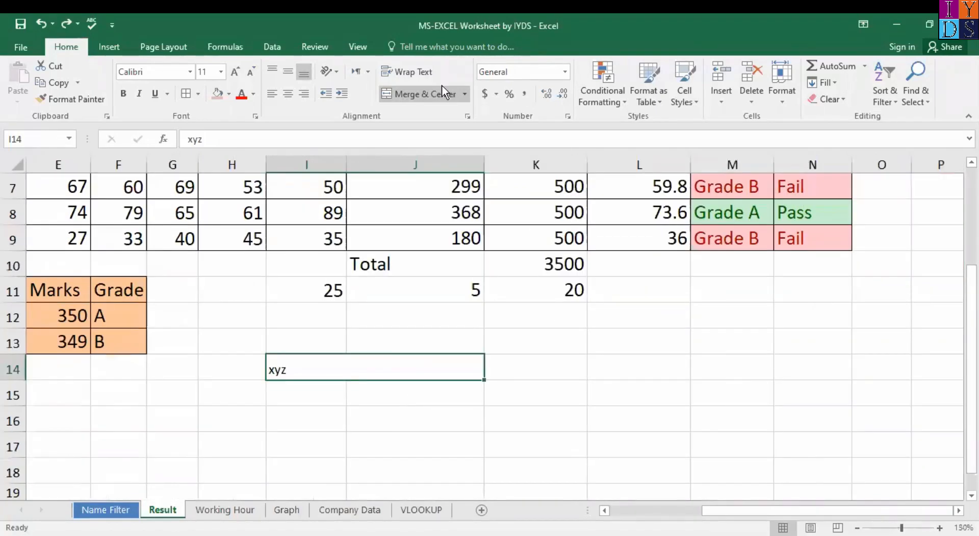
click(464, 93)
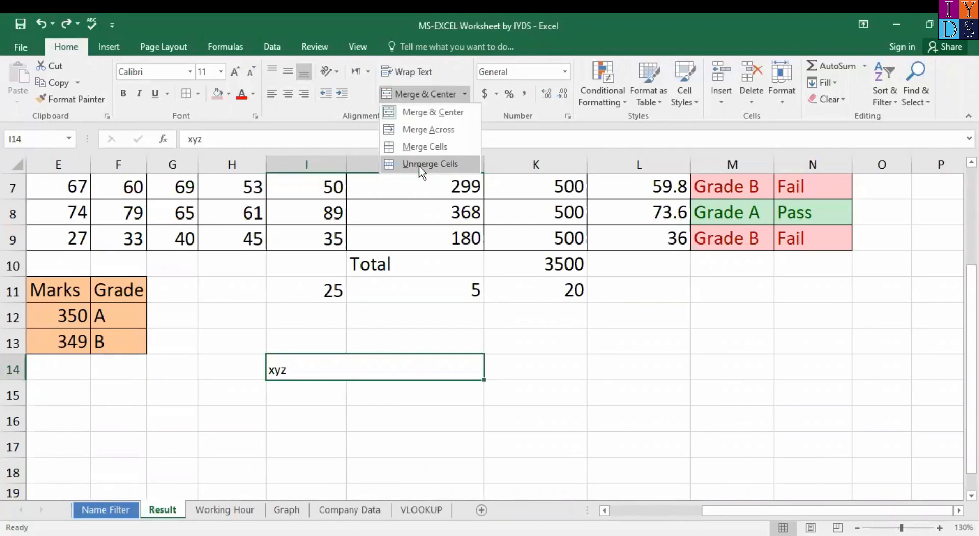
click(418, 165)
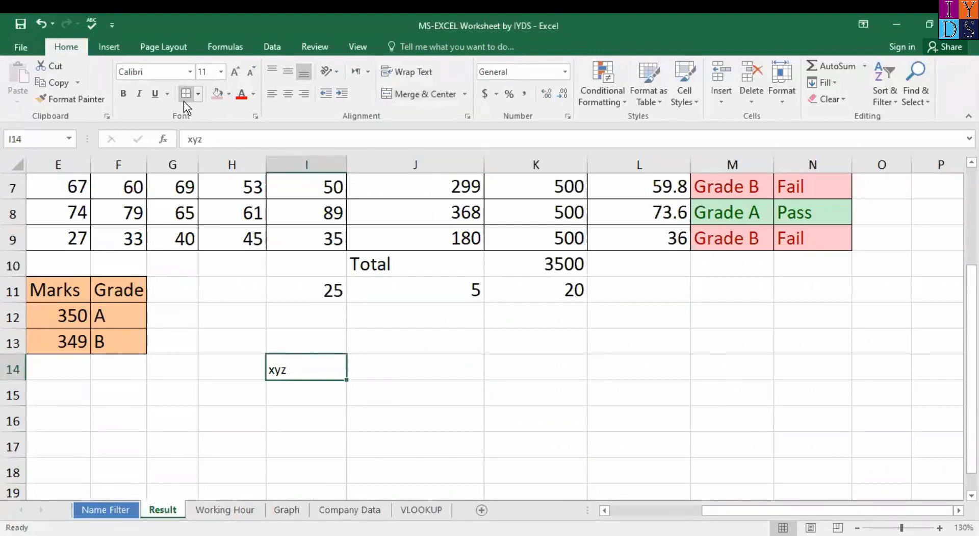
Step: Give the xyz cell I14 a light red fill
click(222, 91)
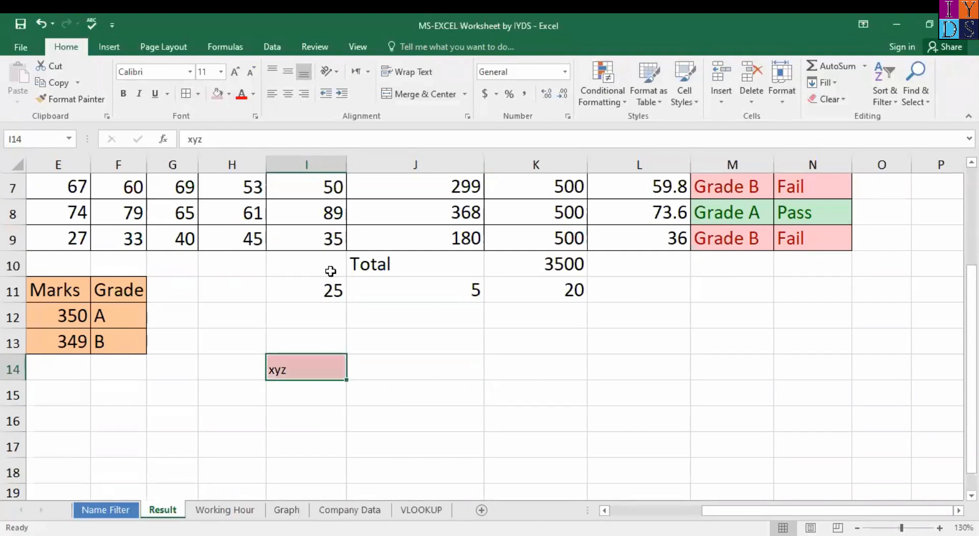
click(364, 346)
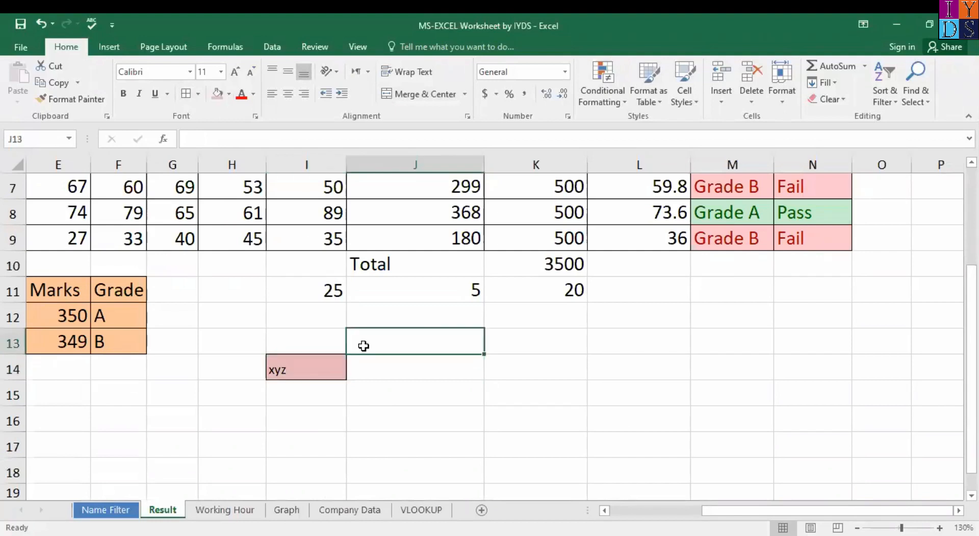
click(317, 366)
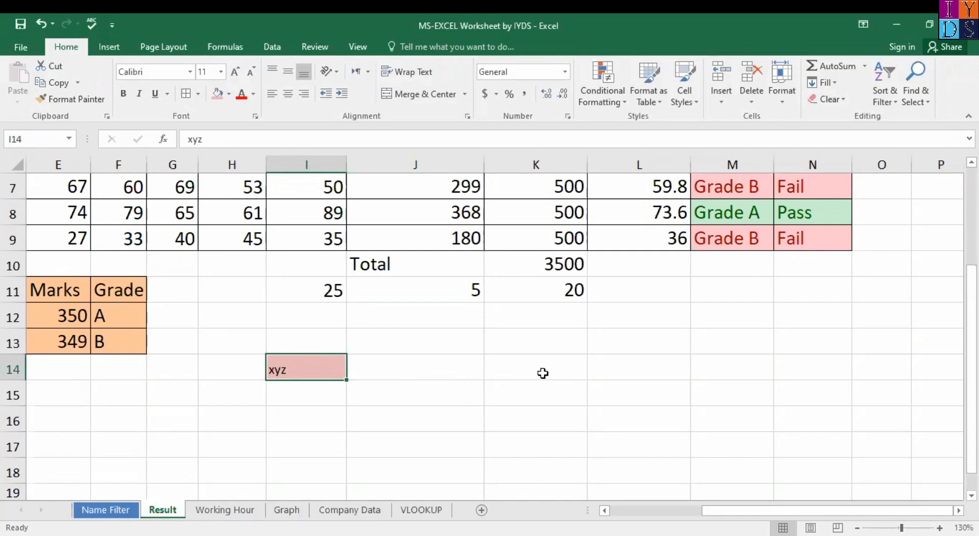
Step: Merge I14:K14 into one cell with Merge Across
shift+click(542, 373)
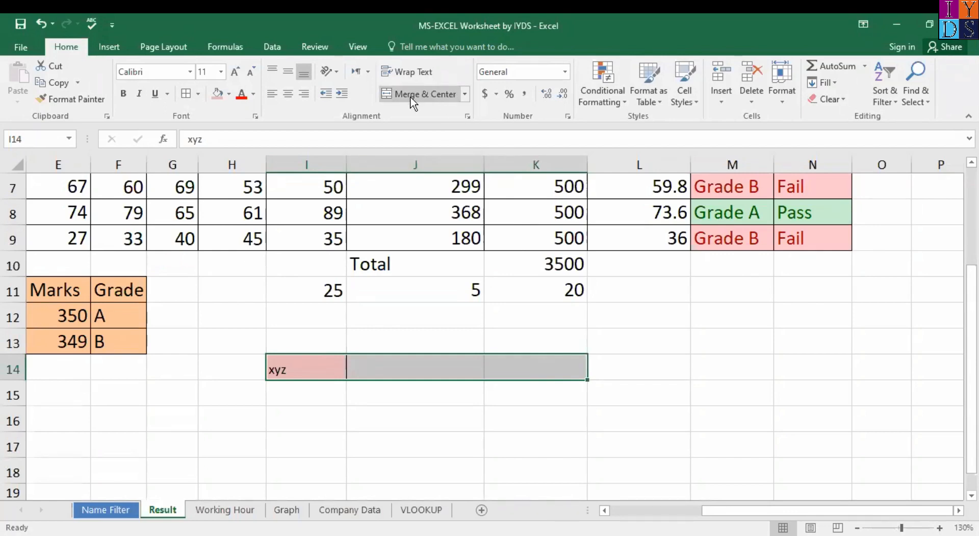
click(464, 94)
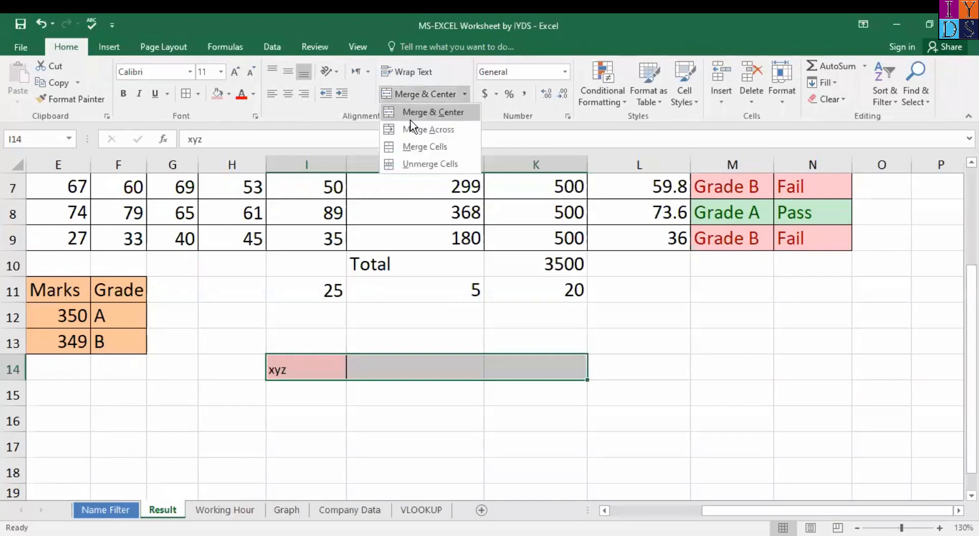
click(444, 127)
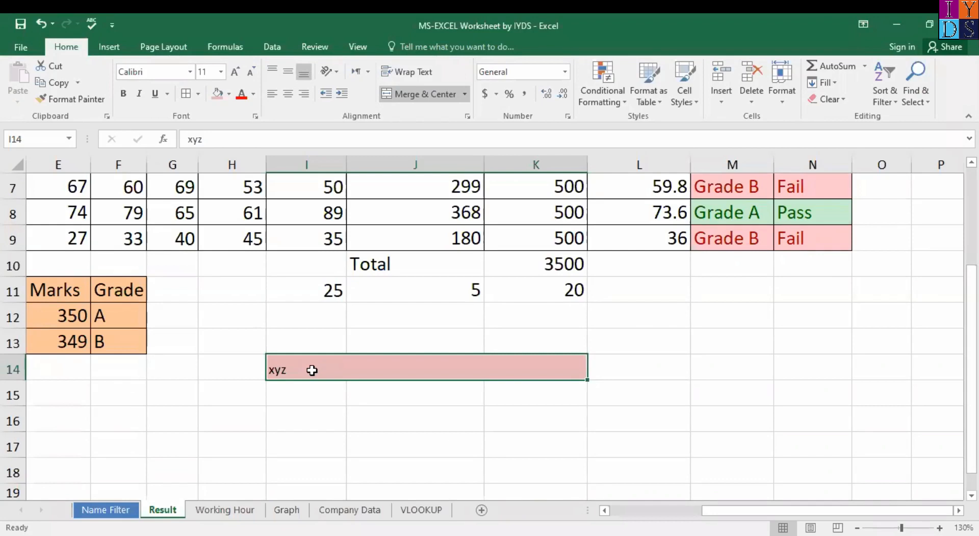
Step: Align xyz to the top left and unmerge I14:K14 into separate cells
click(288, 93)
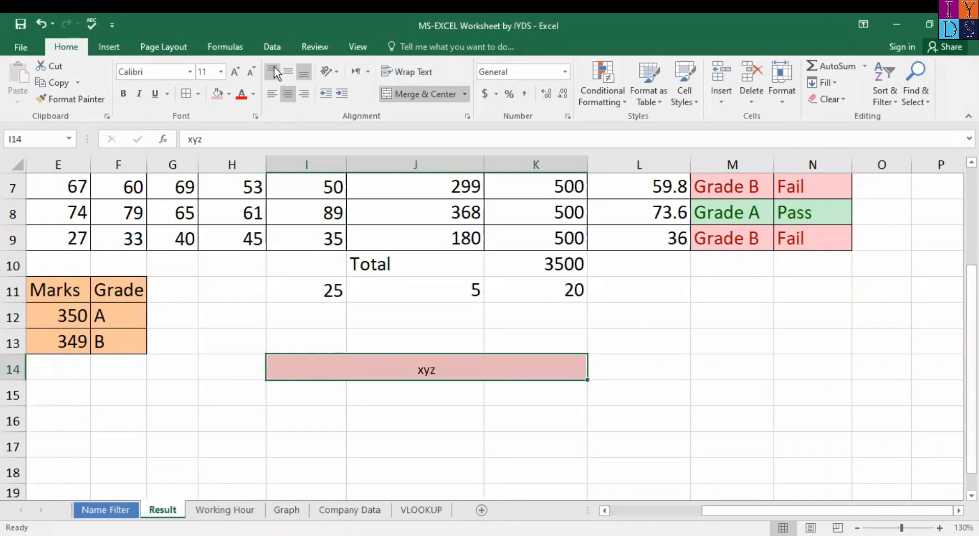
click(274, 68)
click(274, 96)
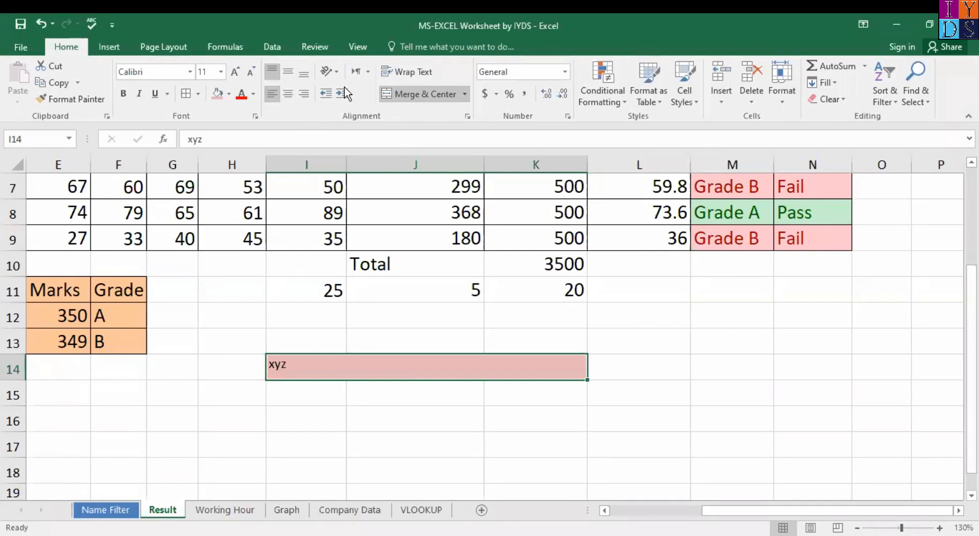
click(465, 95)
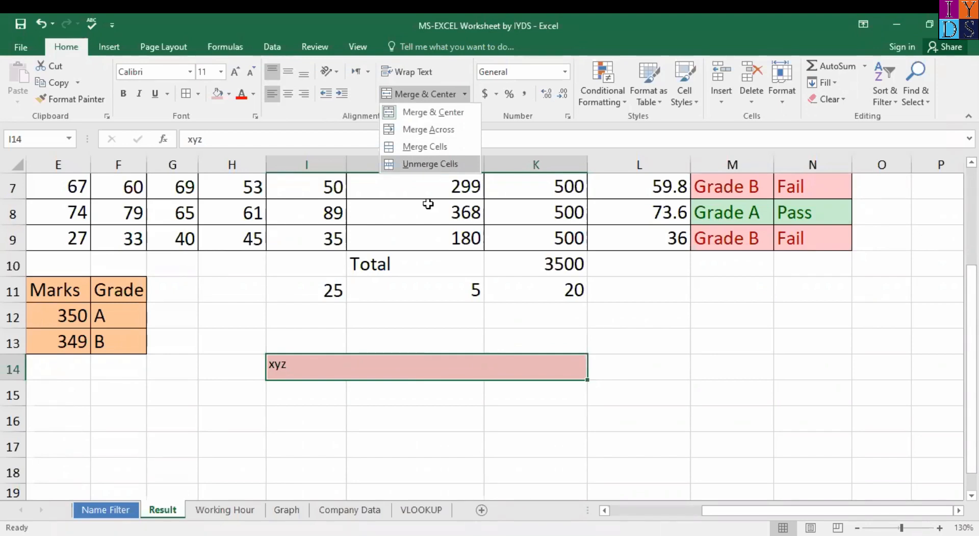
click(428, 164)
Step: Set I14:K14's fill colour to No Fill
click(321, 385)
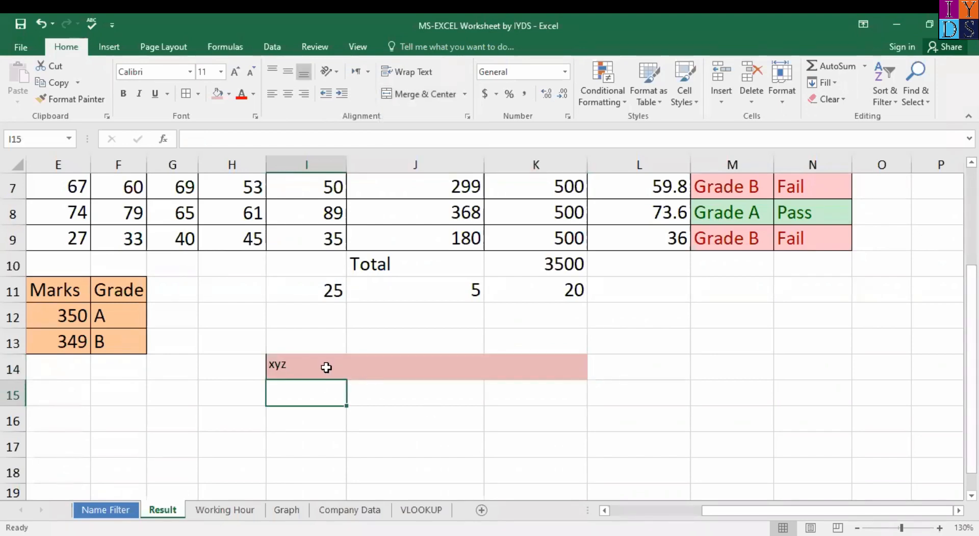
click(328, 366)
click(562, 365)
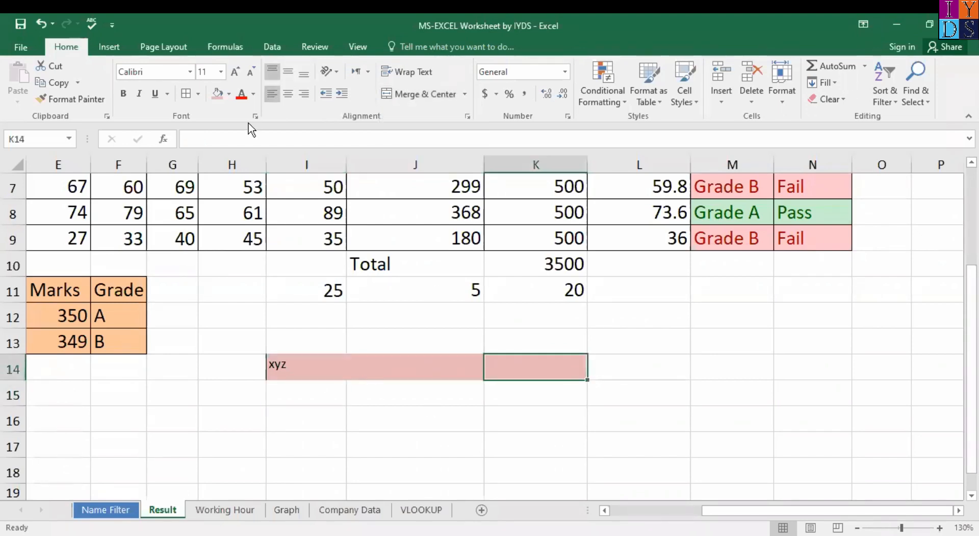
shift+click(293, 363)
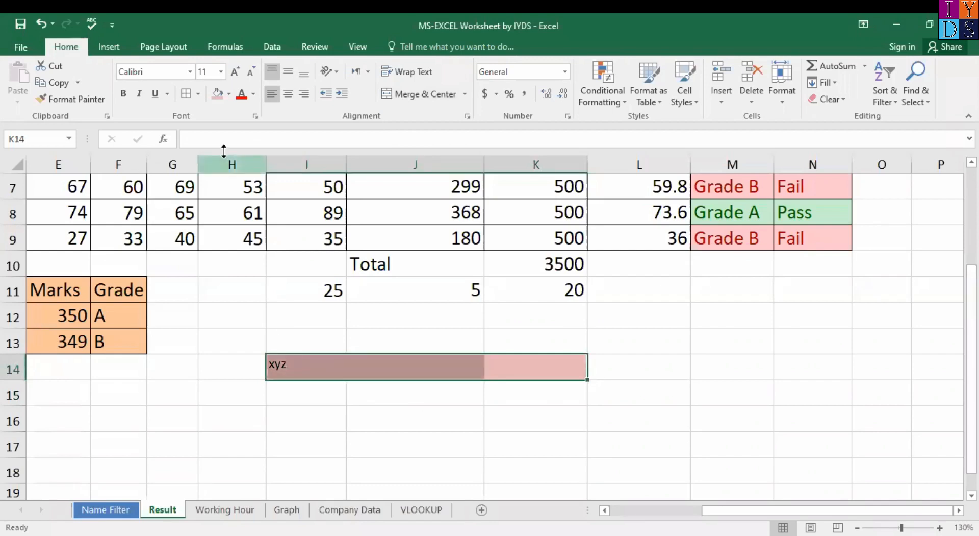
click(228, 95)
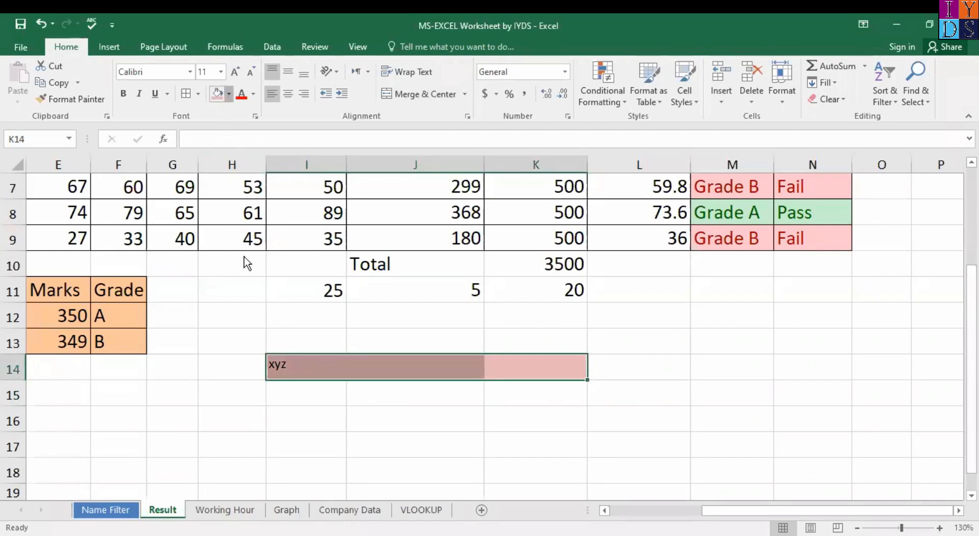
click(244, 249)
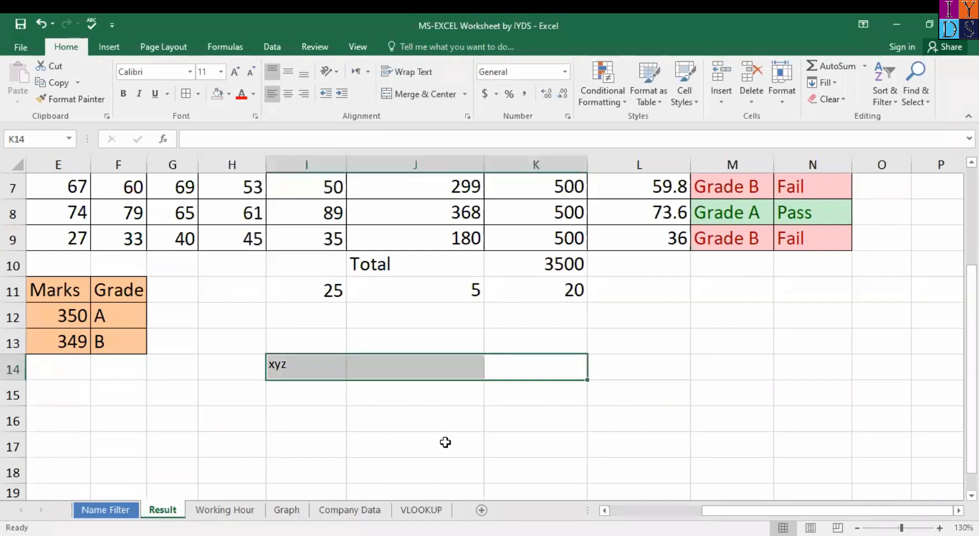
click(413, 444)
click(326, 367)
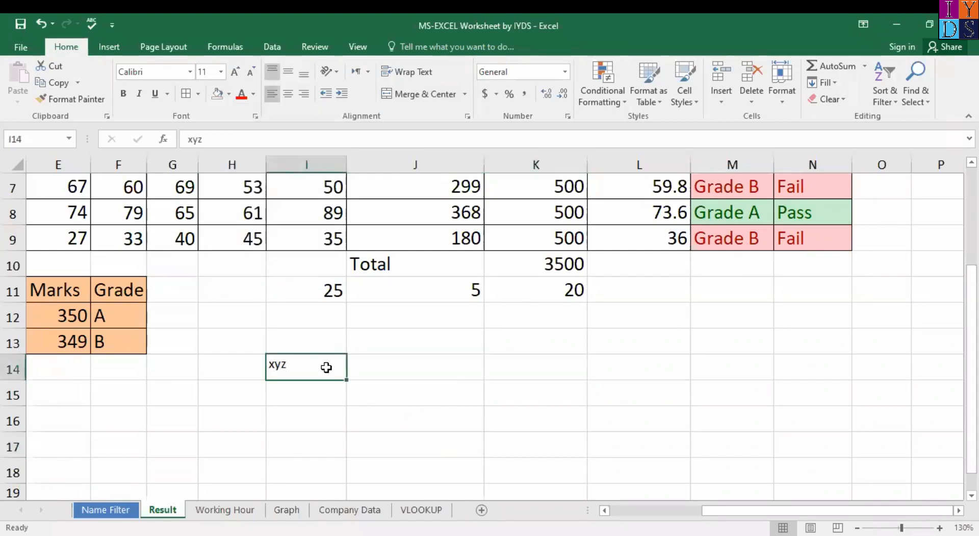
click(416, 367)
click(465, 93)
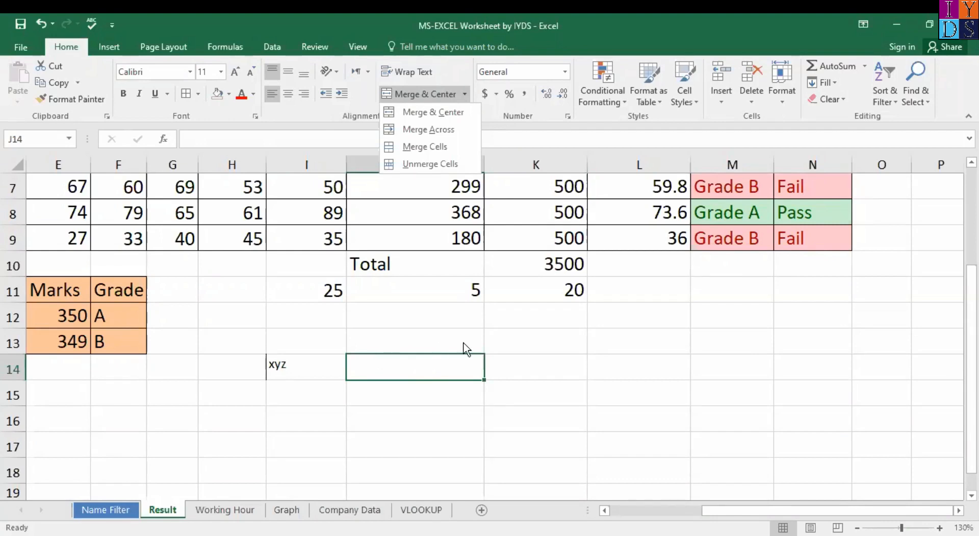
click(314, 366)
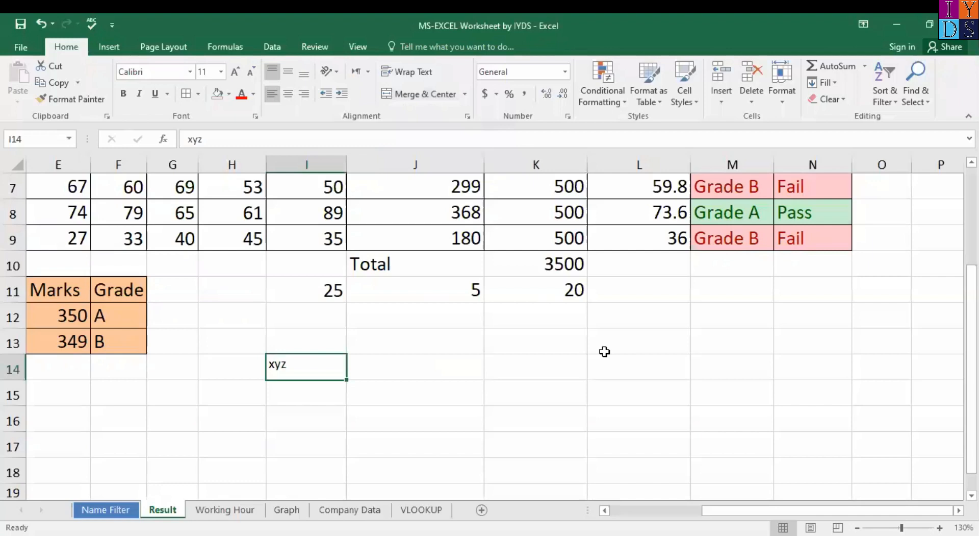
shift+click(654, 368)
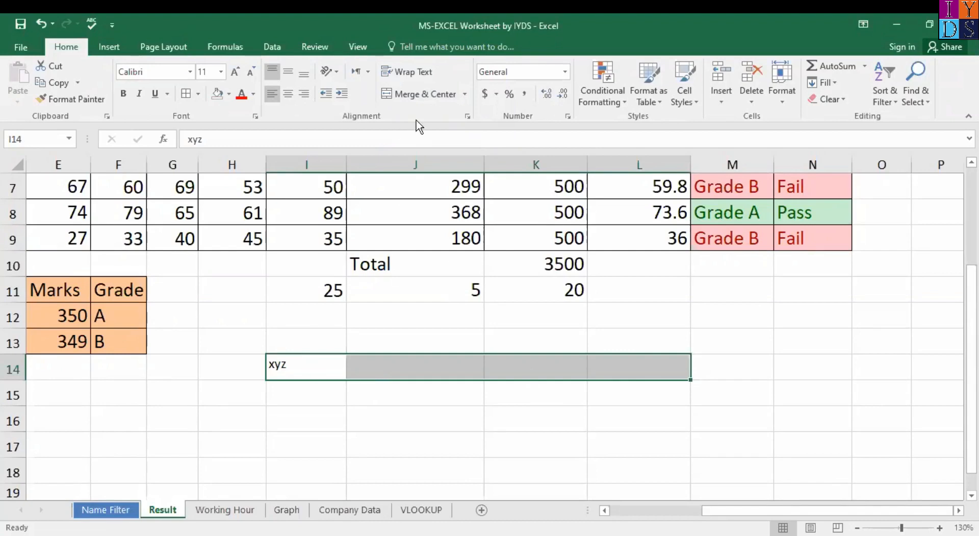
click(464, 94)
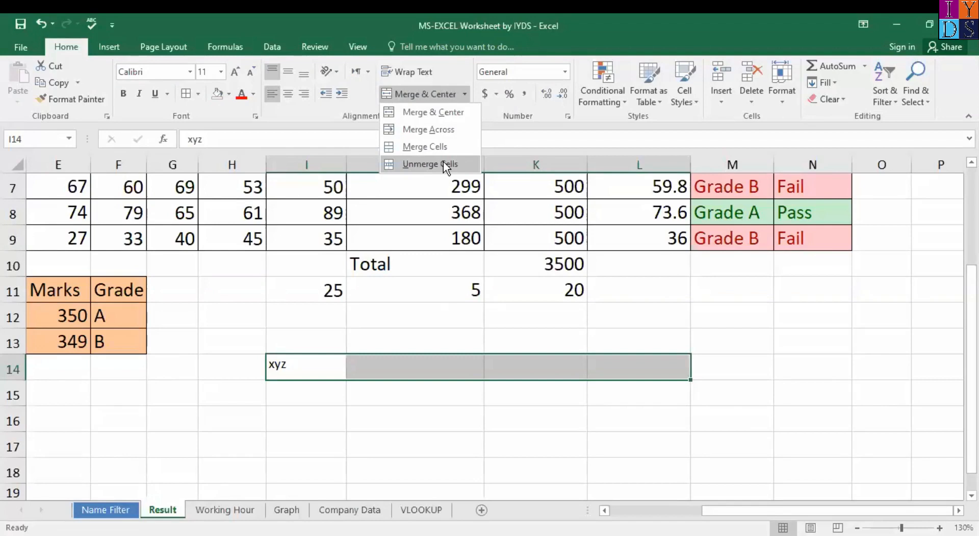
click(410, 74)
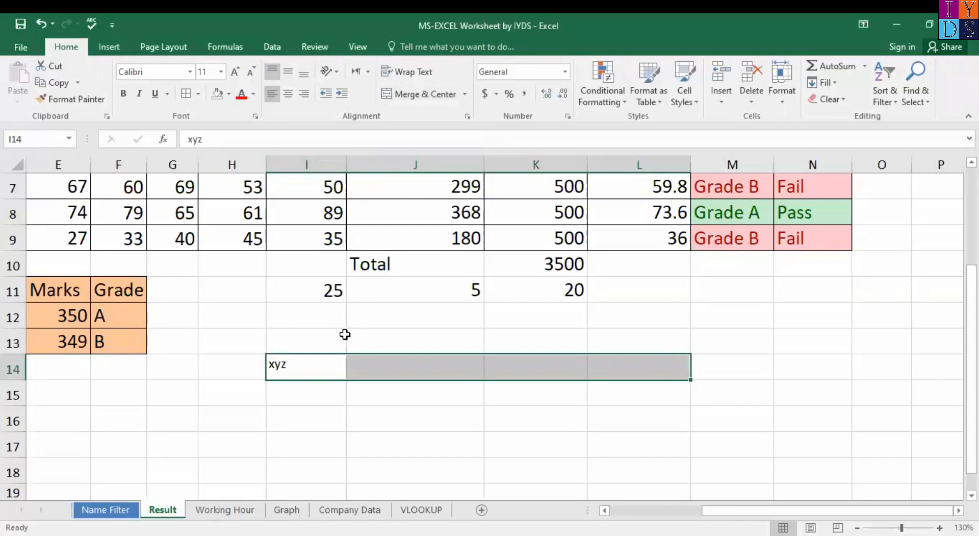
click(411, 374)
click(520, 417)
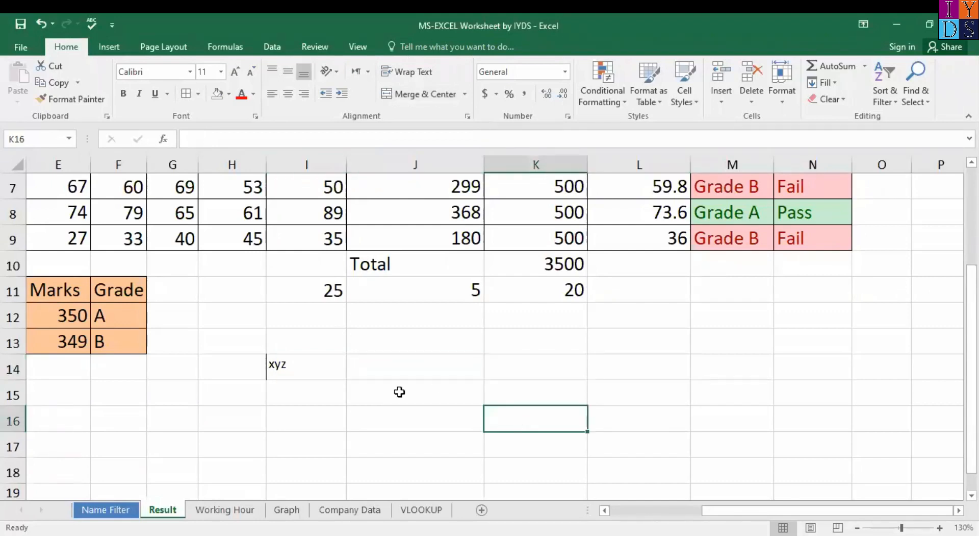
click(315, 367)
scroll(677, 337, up, 2)
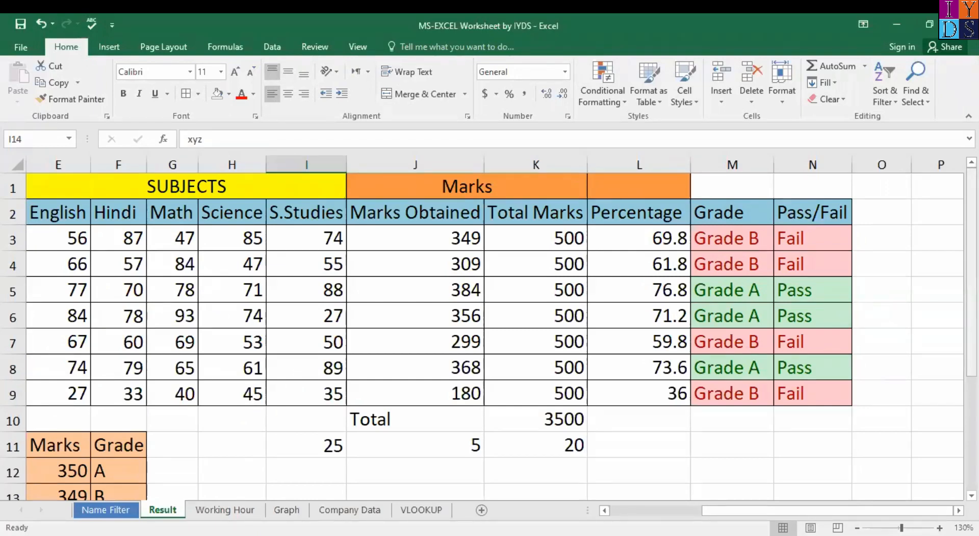
Step: Inspect I11's 25, J11's 5 and K11's =I11-J11 formula returning 20
mouse_move(972, 219)
mouse_down()
mouse_move(972, 301)
mouse_move(972, 219)
mouse_up()
drag(972, 325, 972, 326)
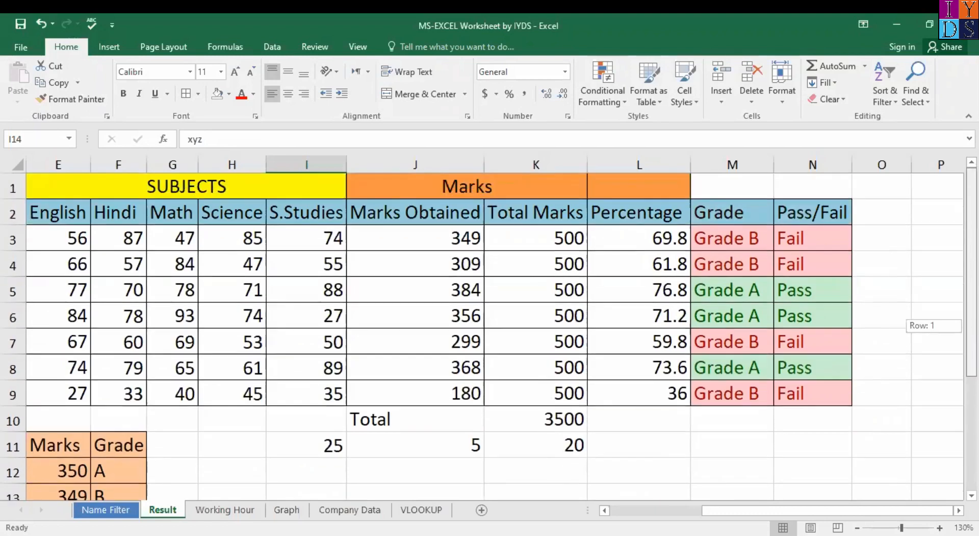
click(331, 442)
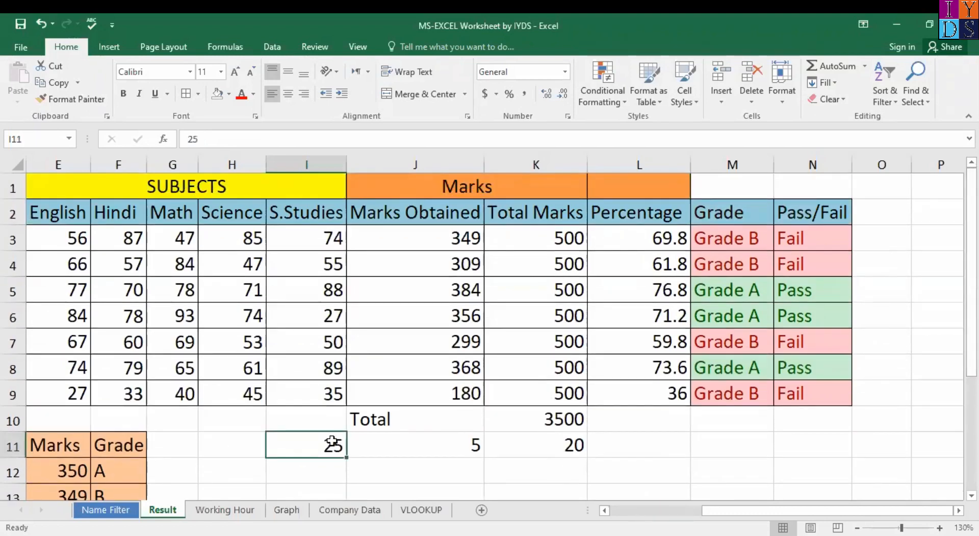
click(441, 446)
click(535, 446)
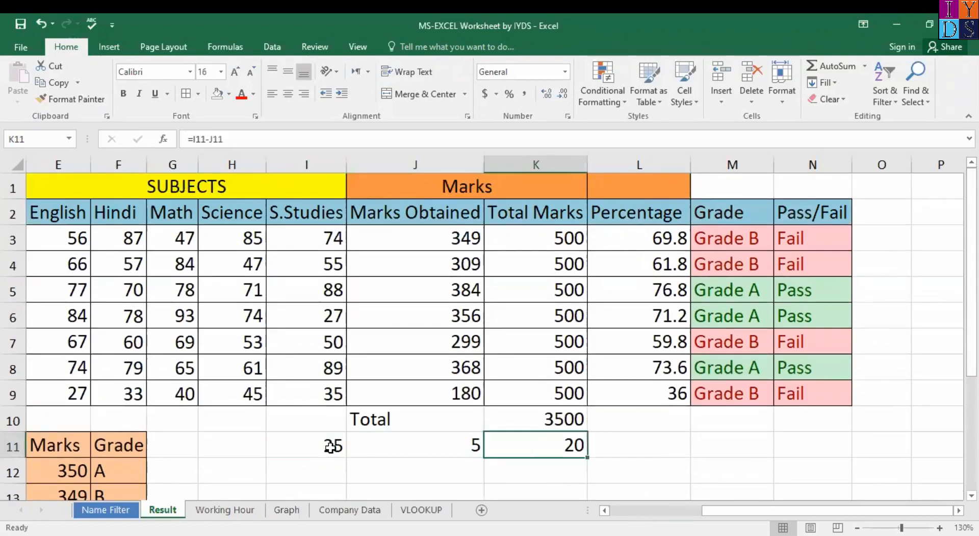
click(277, 459)
Step: Switch to the Name Filter sheet, then back to the Result sheet
click(115, 510)
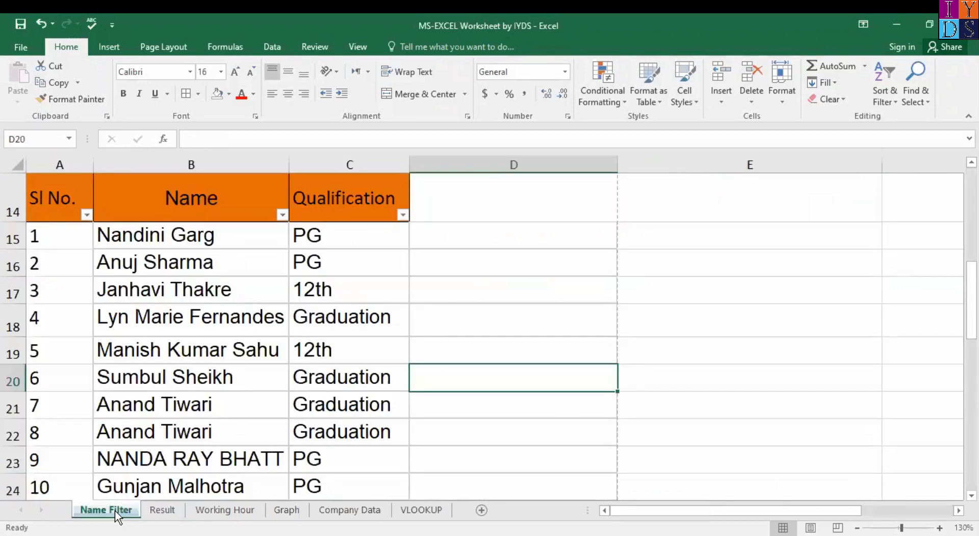
click(174, 509)
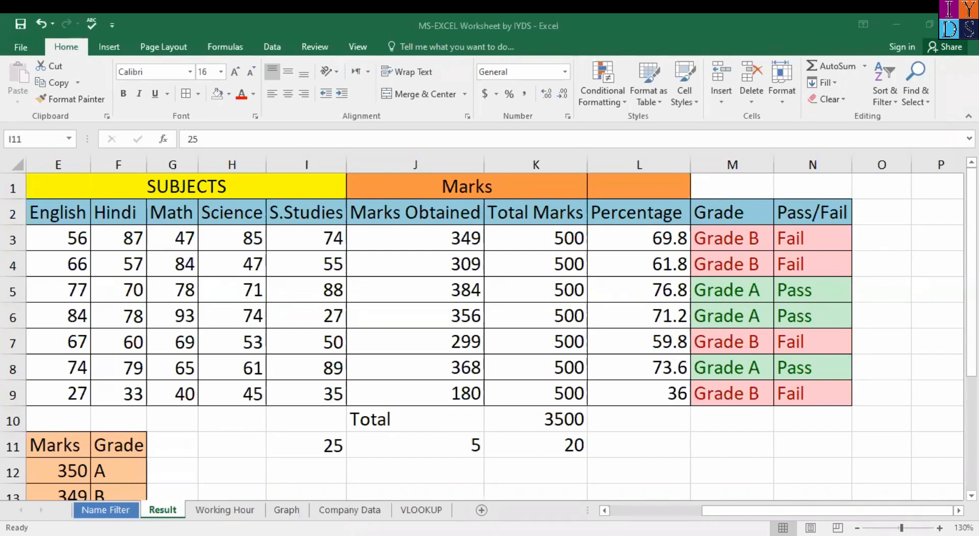
click(503, 299)
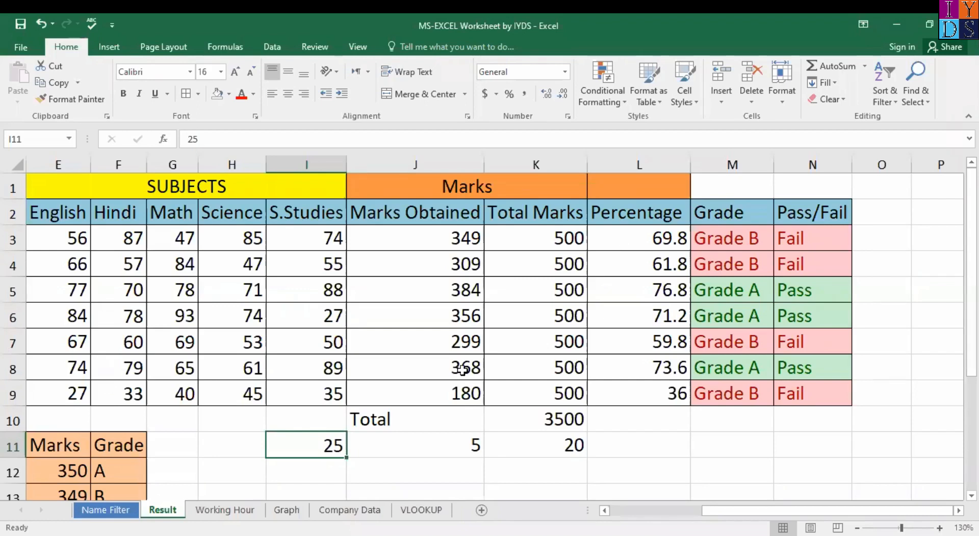
Step: Look briefly at the Name Filter and Result sheets, then return to the Working Hour timesheet
click(212, 510)
click(544, 438)
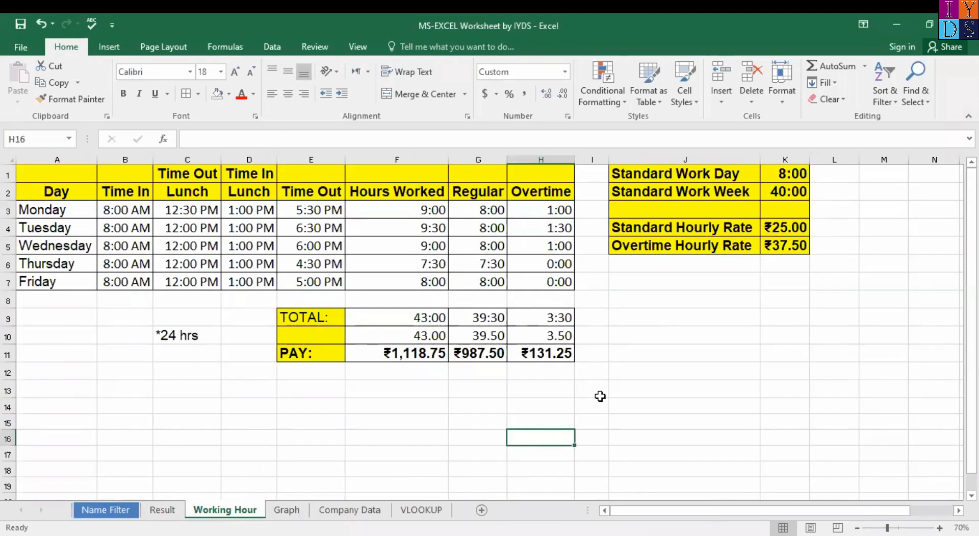
click(105, 510)
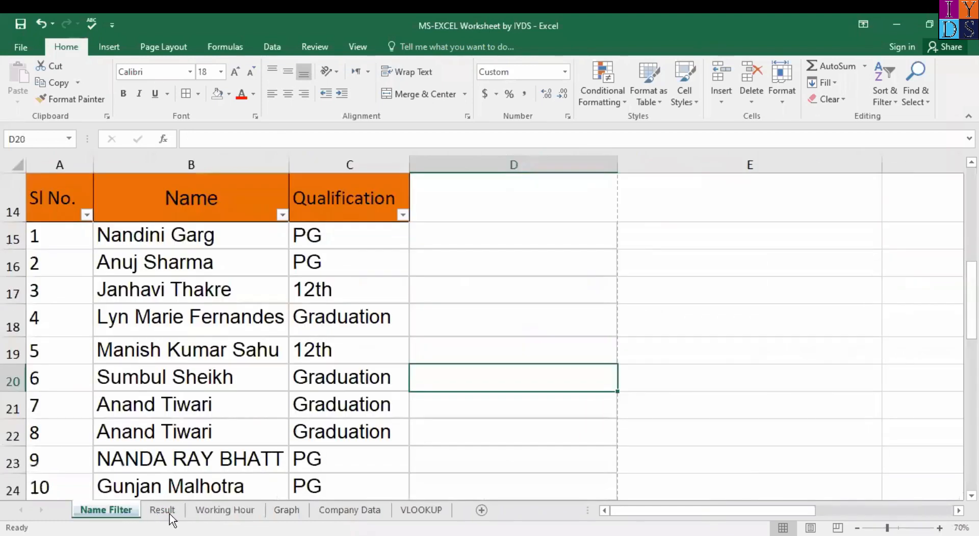
click(169, 512)
click(246, 511)
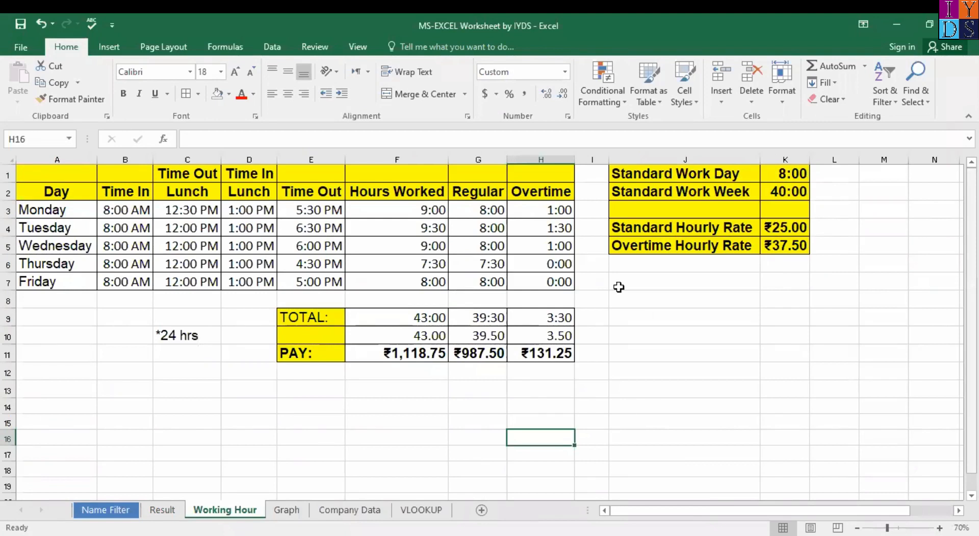
click(602, 317)
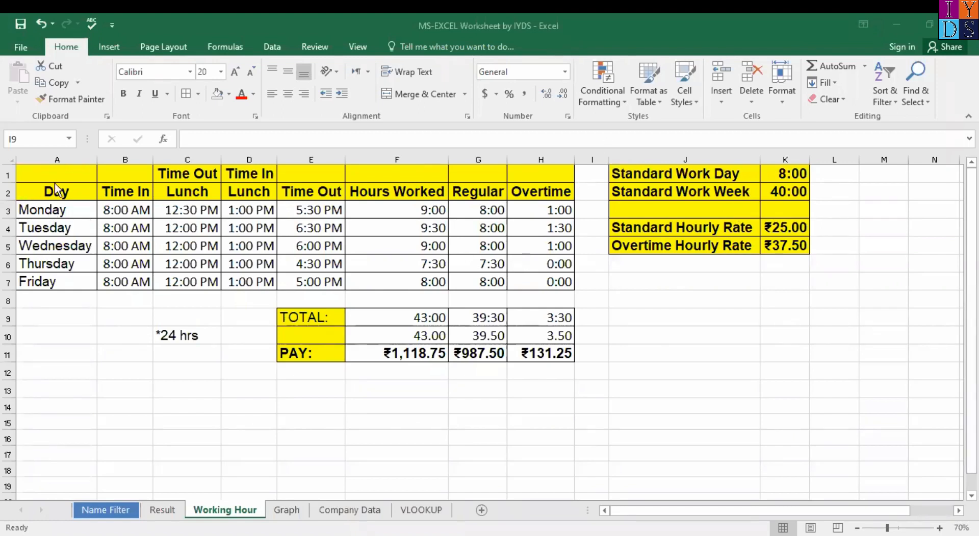
click(235, 441)
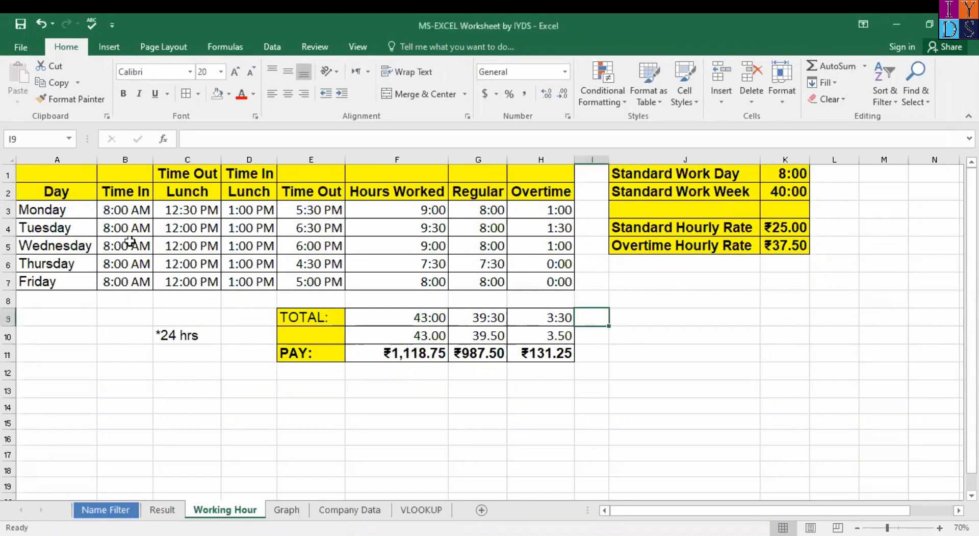
click(66, 171)
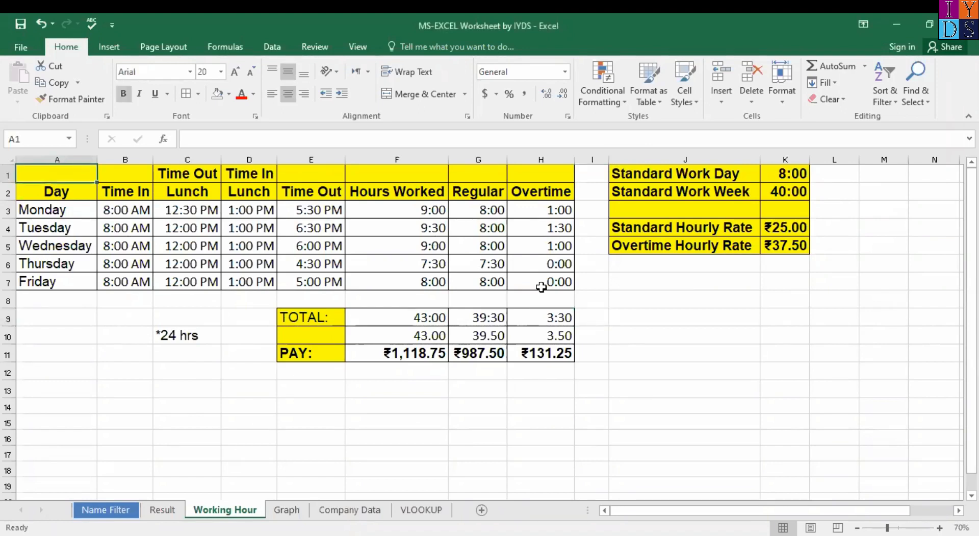
key(shift+Right)
key(shift+Right)
key(shift+Right)
key(shift+Right)
key(shift+Right)
key(shift+Right)
key(shift+Right)
key(shift+Right)
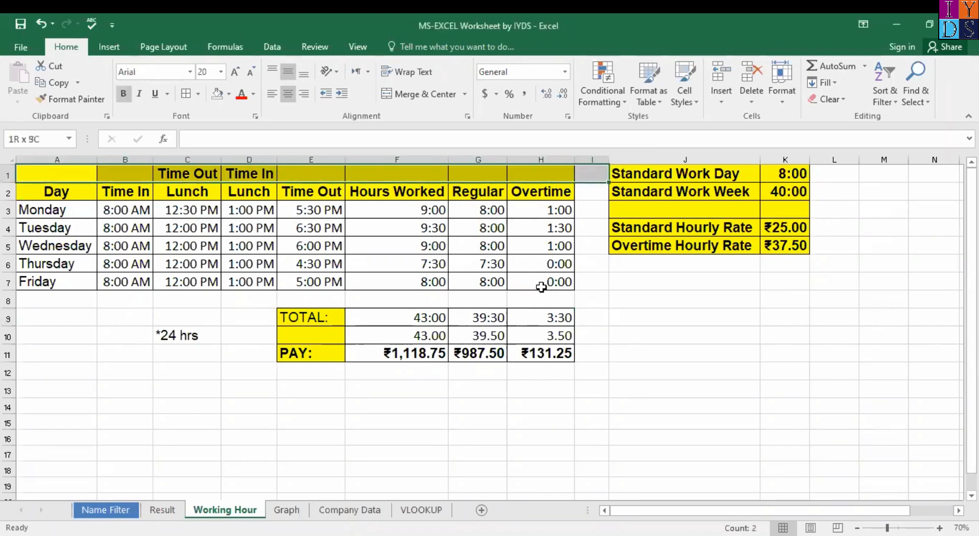
key(shift+Right)
key(shift+Right)
key(shift+Down)
key(shift+Down)
key(shift+Down)
key(shift+Down)
key(shift+Down)
key(shift+Down)
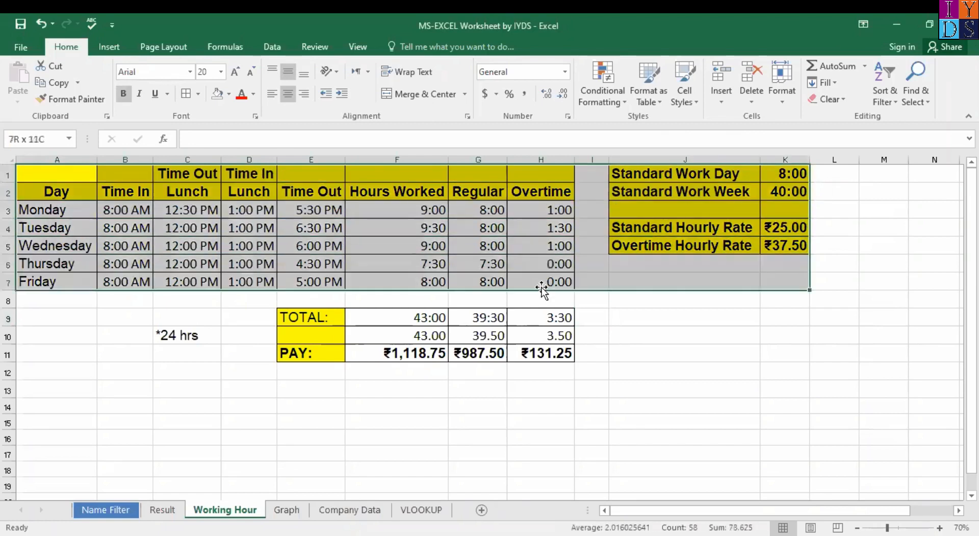
click(634, 362)
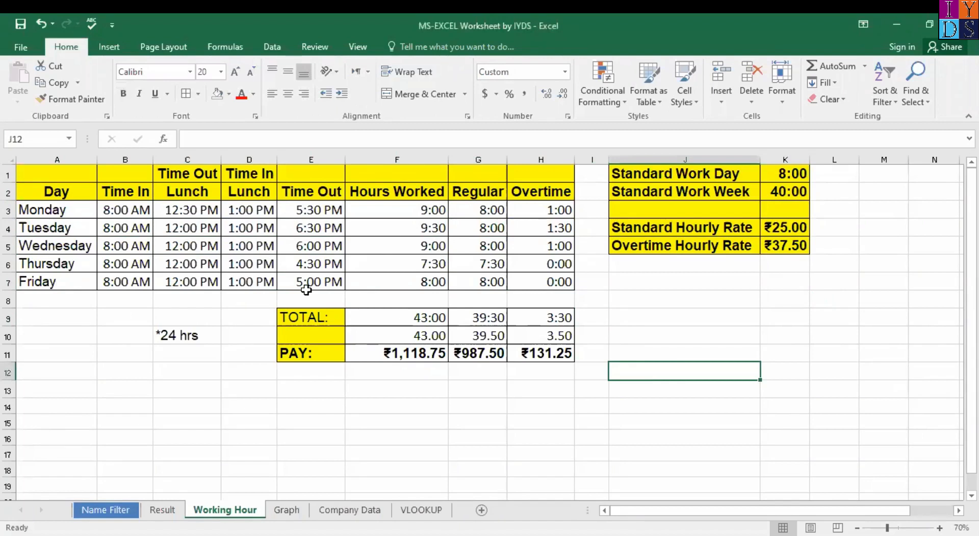
click(45, 176)
key(shift+Right)
key(shift+Right)
key(shift+Right)
key(shift+Right)
key(shift+Right)
key(shift+Right)
key(shift+Right)
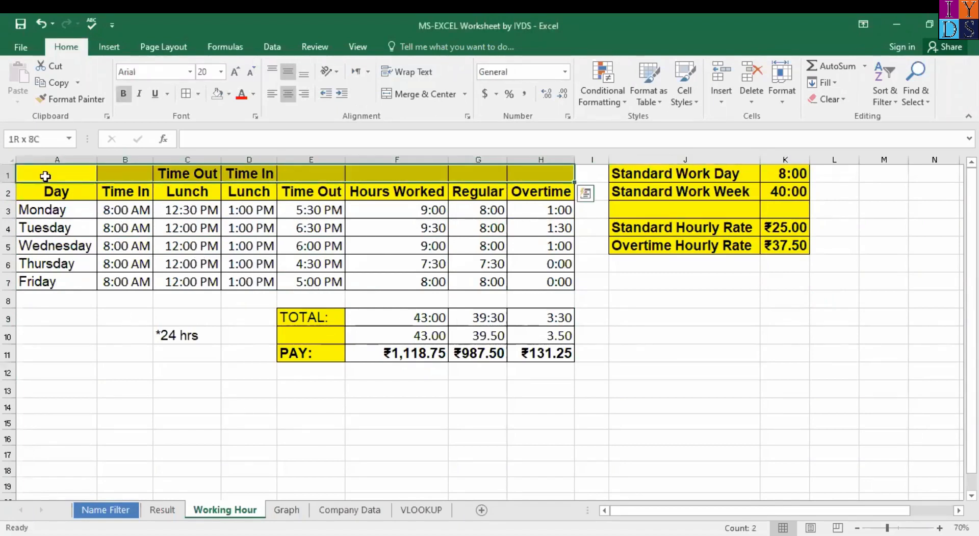
key(shift+Down)
key(shift+Down)
key(shift+Down)
key(shift+Down)
key(shift+Down)
key(shift+Down)
key(shift+Down)
key(shift+Down)
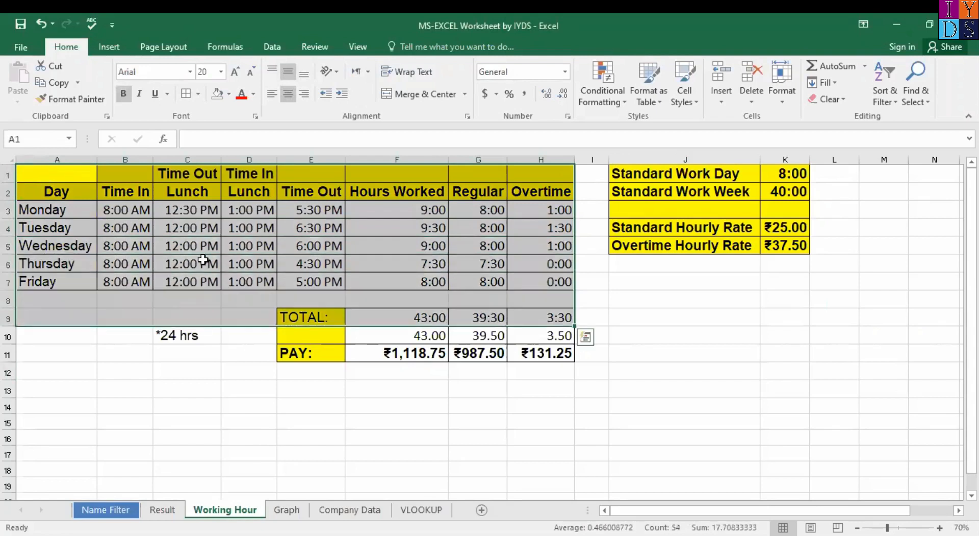
click(252, 386)
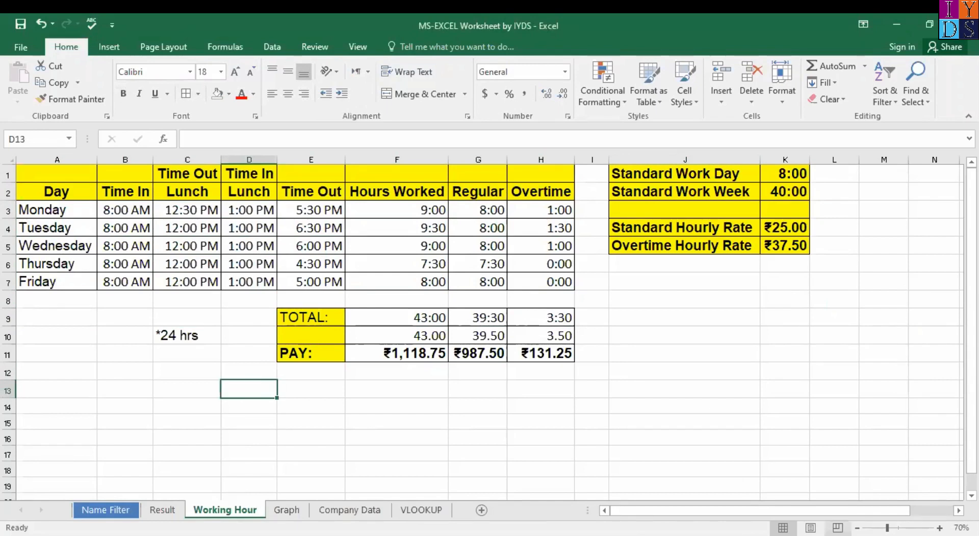
Step: Zoom the Working Hour sheet to 81%, return to column A and select F9
drag(887, 528, 891, 528)
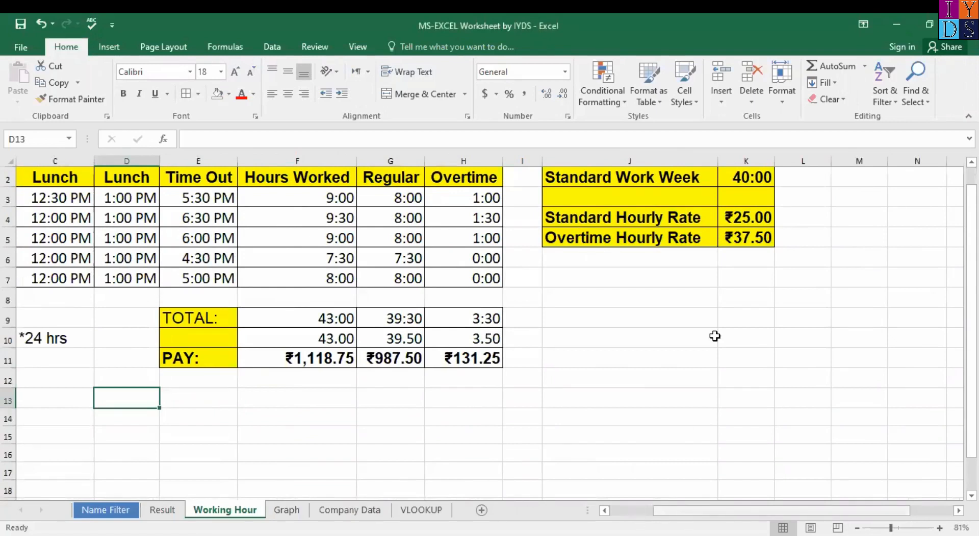
scroll(715, 334, left, 2)
scroll(715, 334, up, 1)
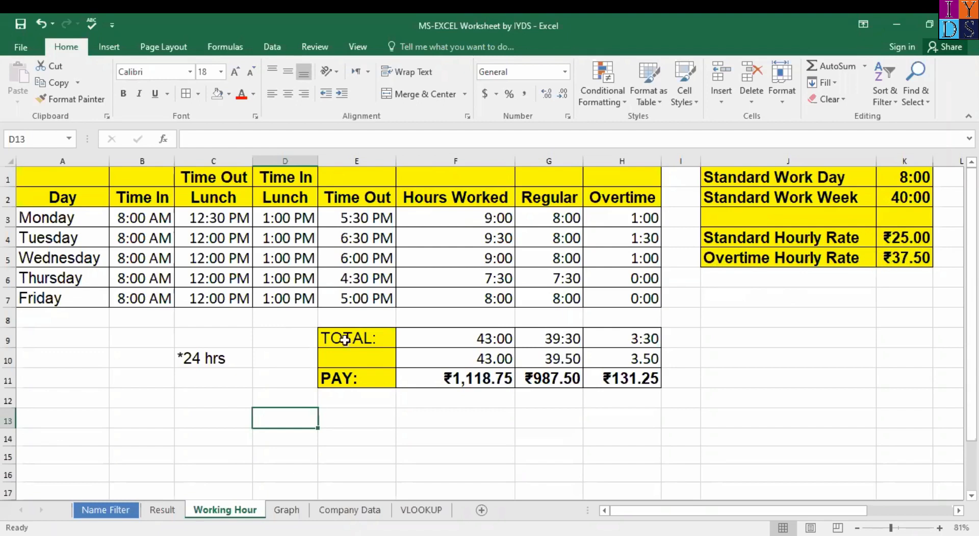
click(455, 346)
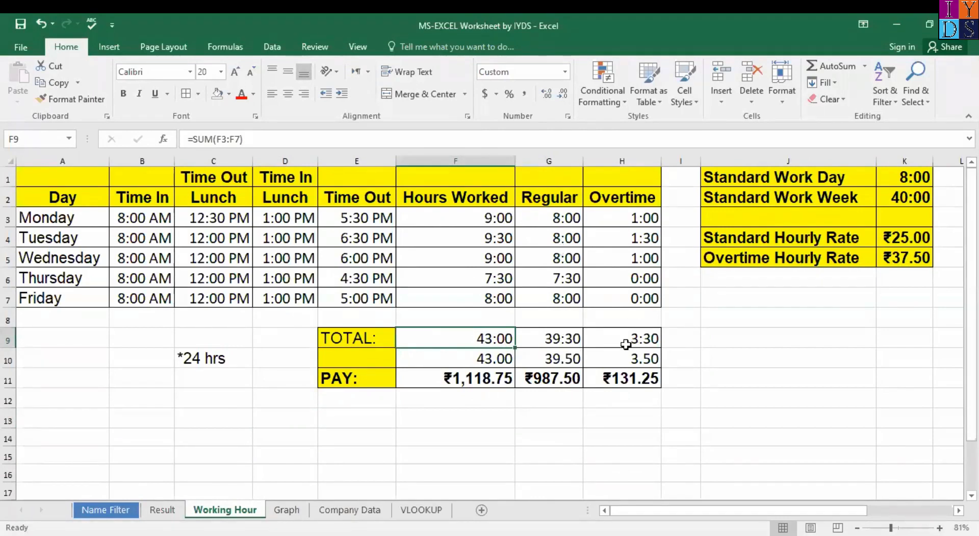
click(487, 220)
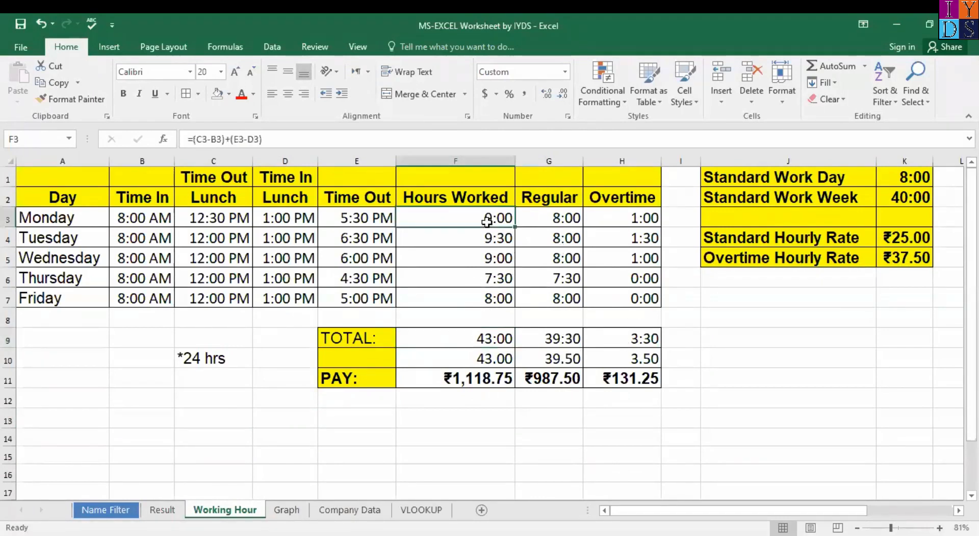
click(499, 346)
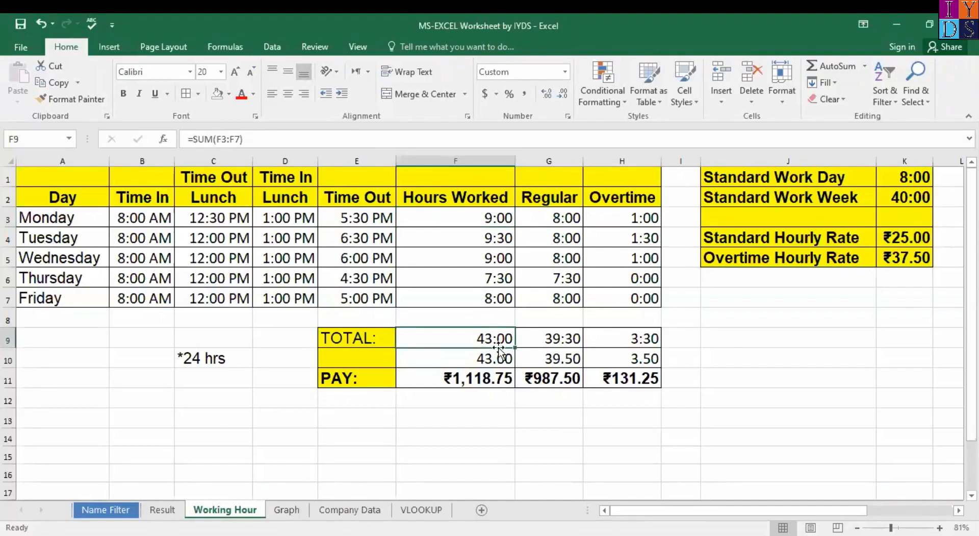
click(477, 379)
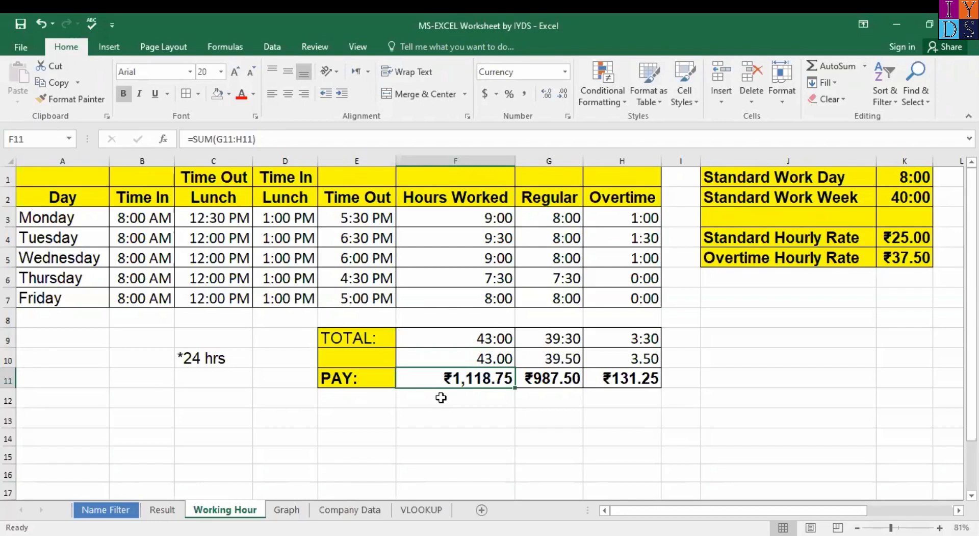
click(439, 397)
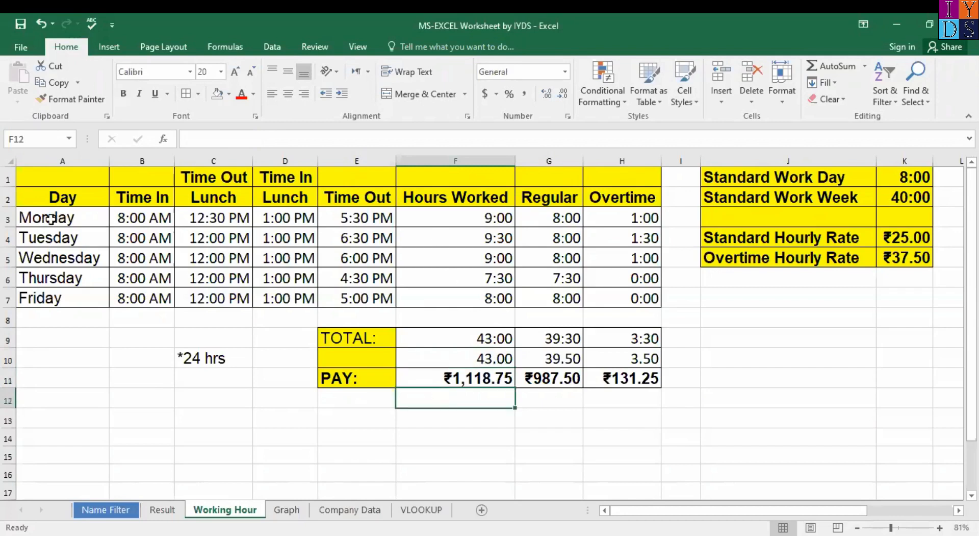
click(493, 378)
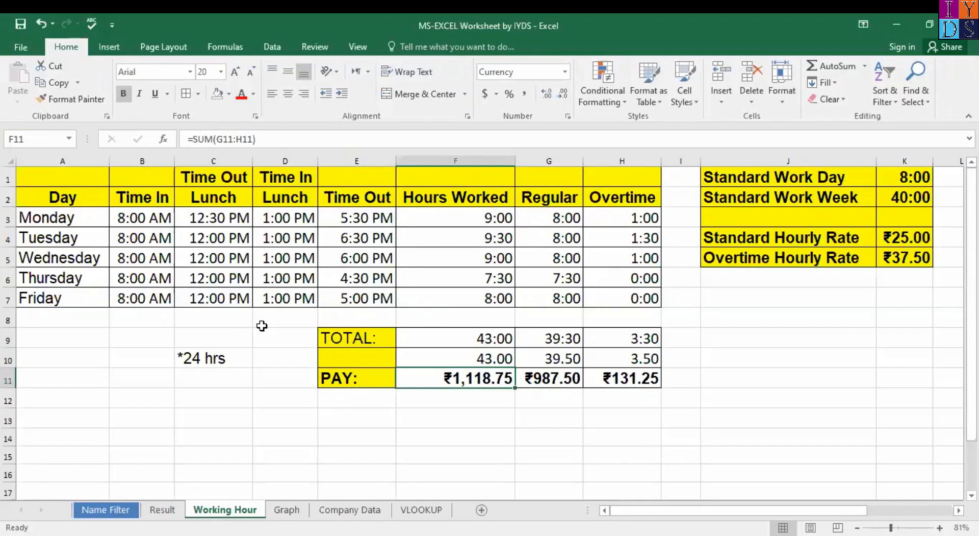
click(44, 185)
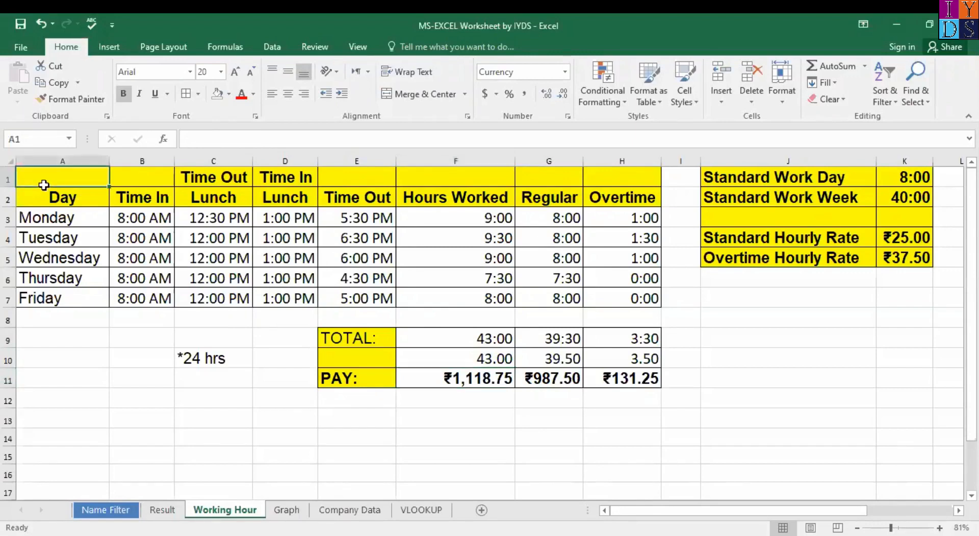
shift+click(390, 299)
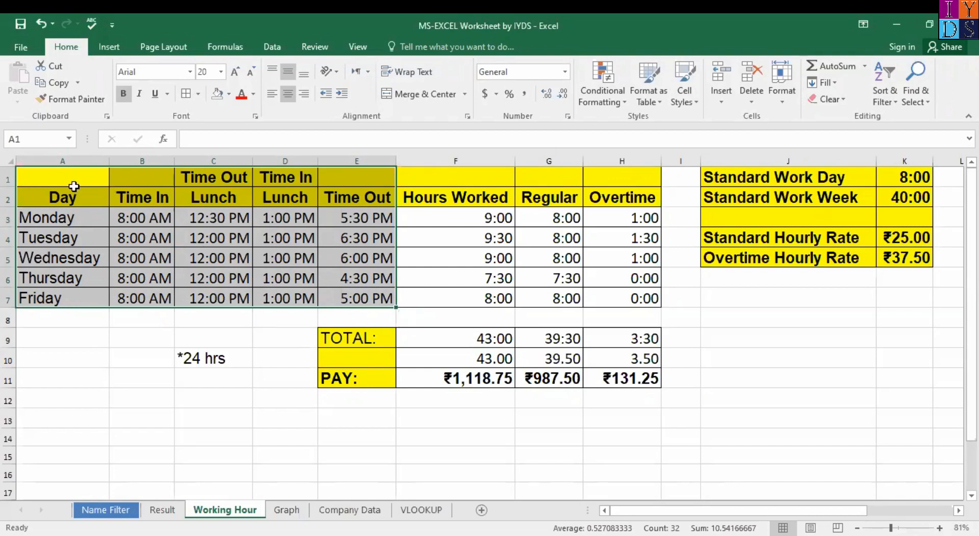
click(380, 300)
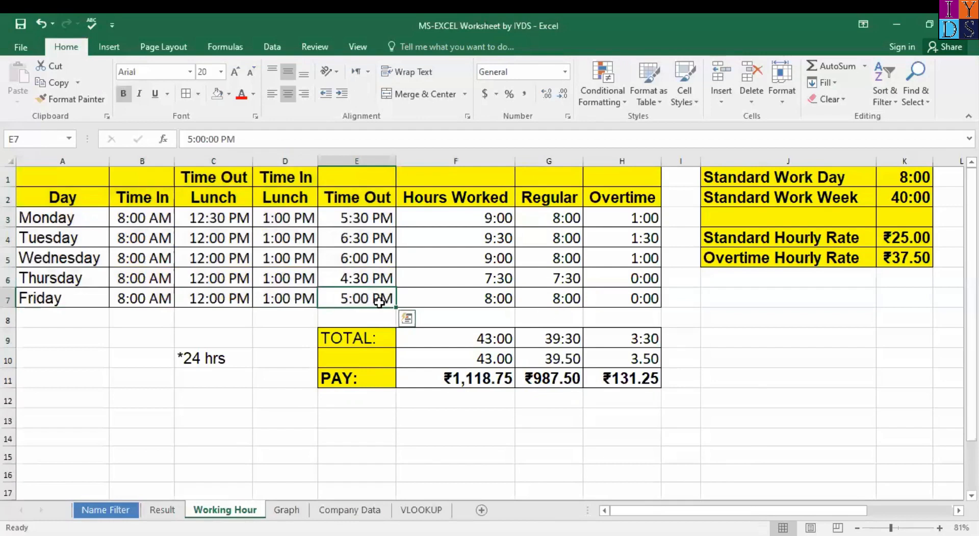
click(437, 299)
click(48, 170)
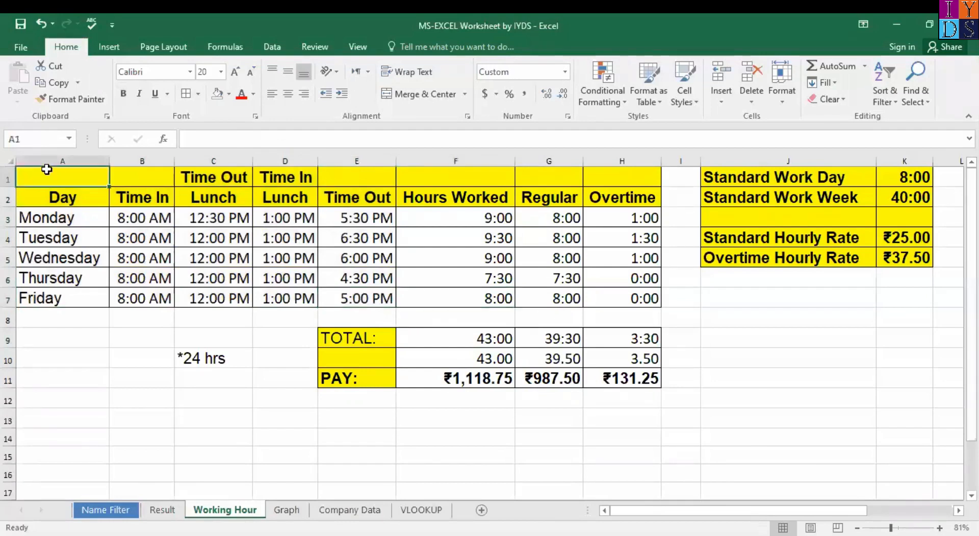
shift+click(370, 299)
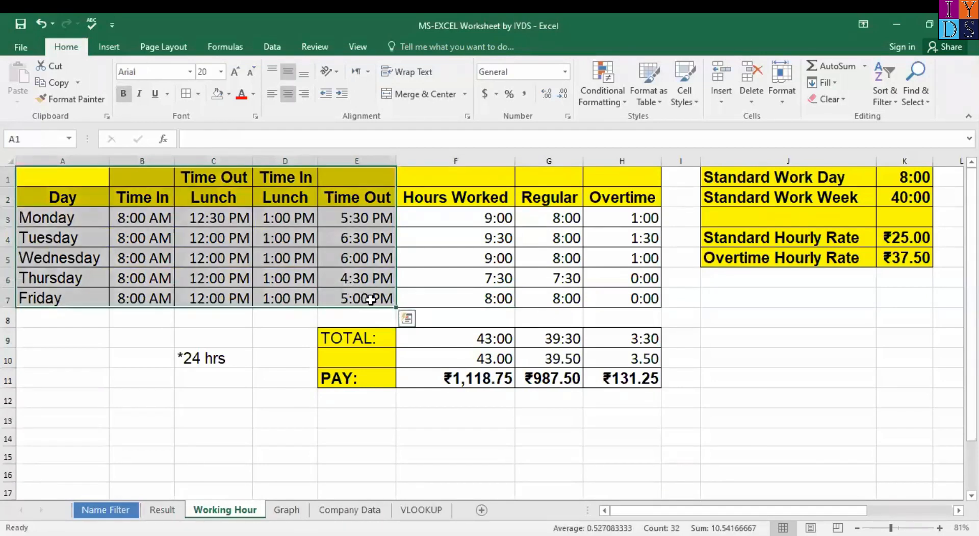
click(129, 218)
click(137, 240)
click(139, 264)
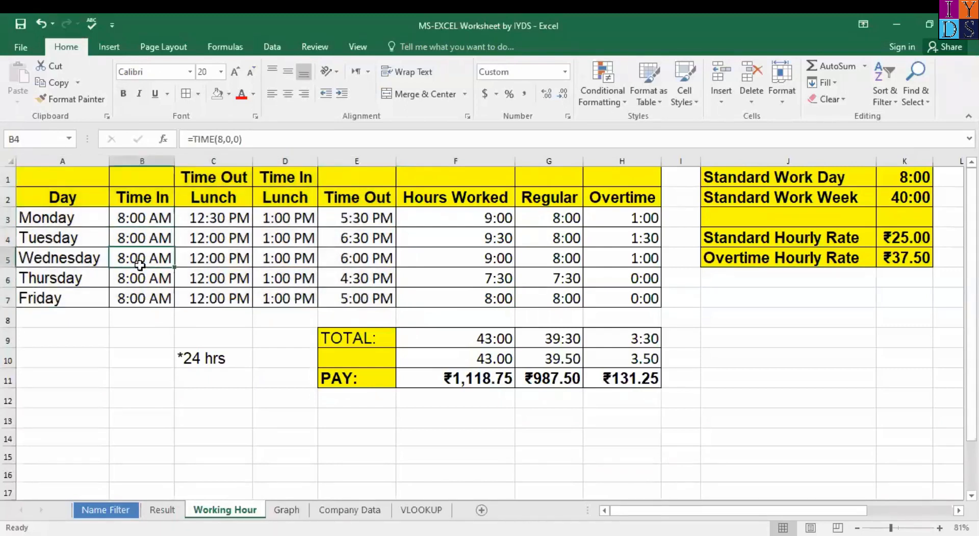
click(143, 224)
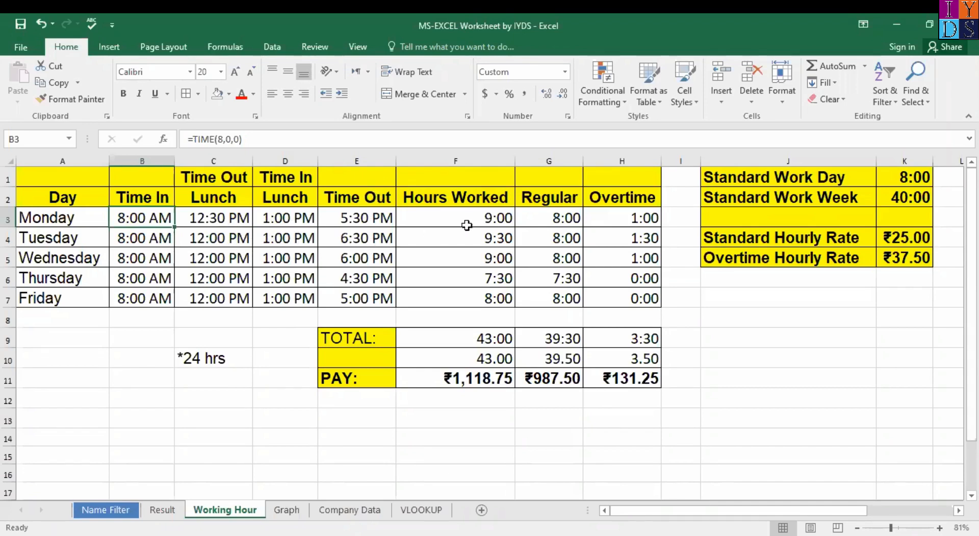
click(494, 217)
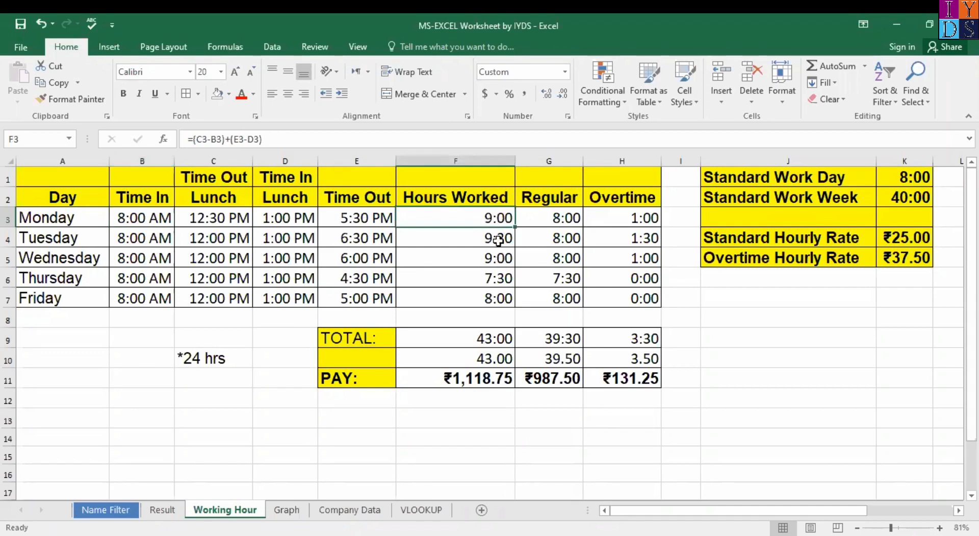
click(498, 241)
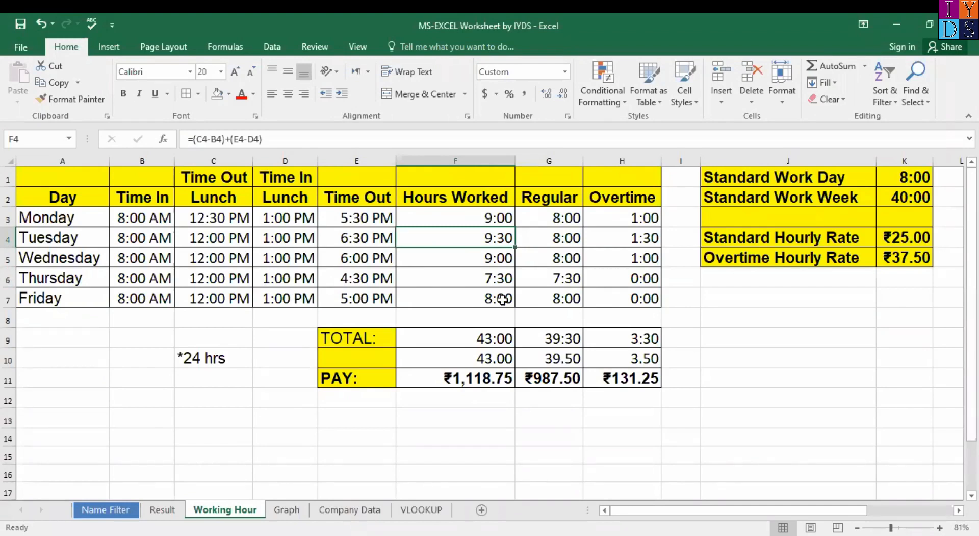
click(487, 218)
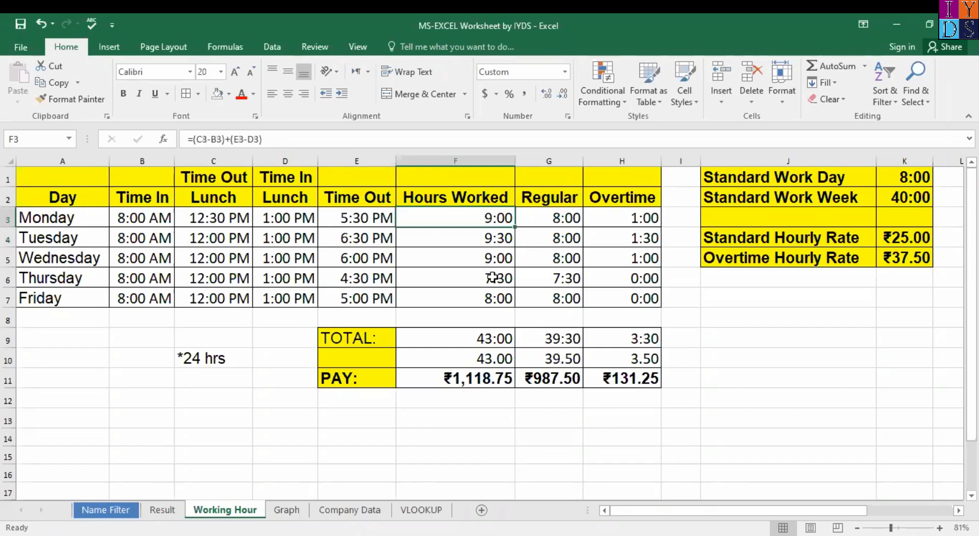
click(494, 299)
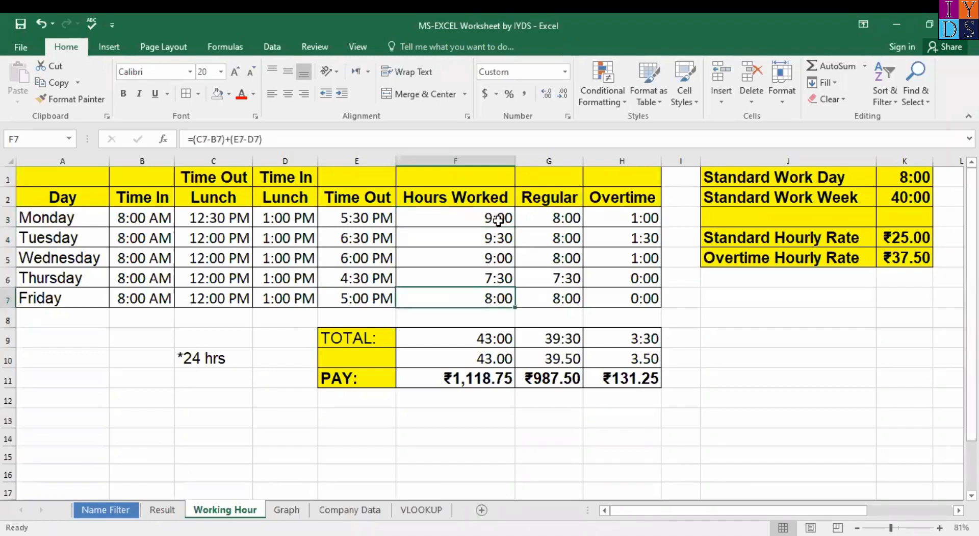
click(446, 222)
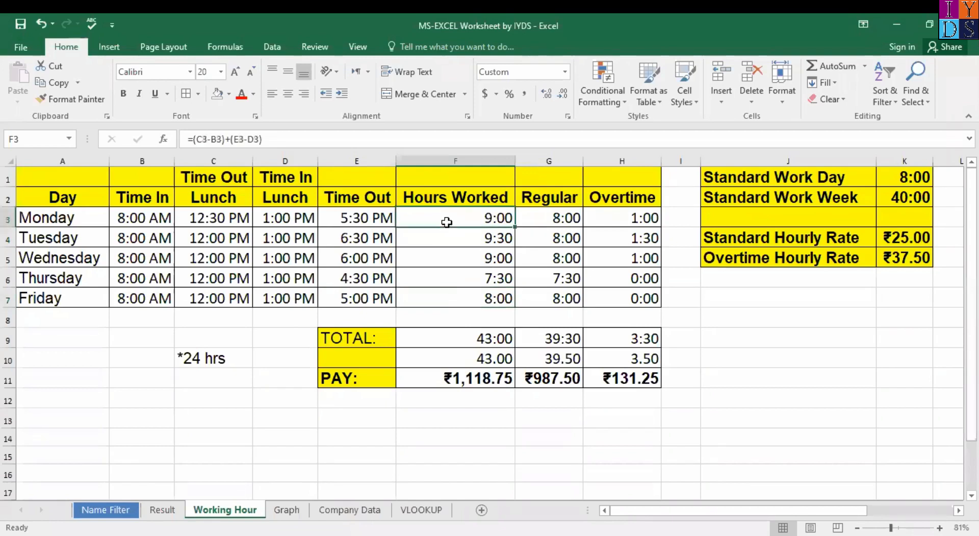
key(shift+Down)
key(Up)
key(Down)
key(Down)
key(Up)
key(Up)
key(Down)
key(Up)
key(Down)
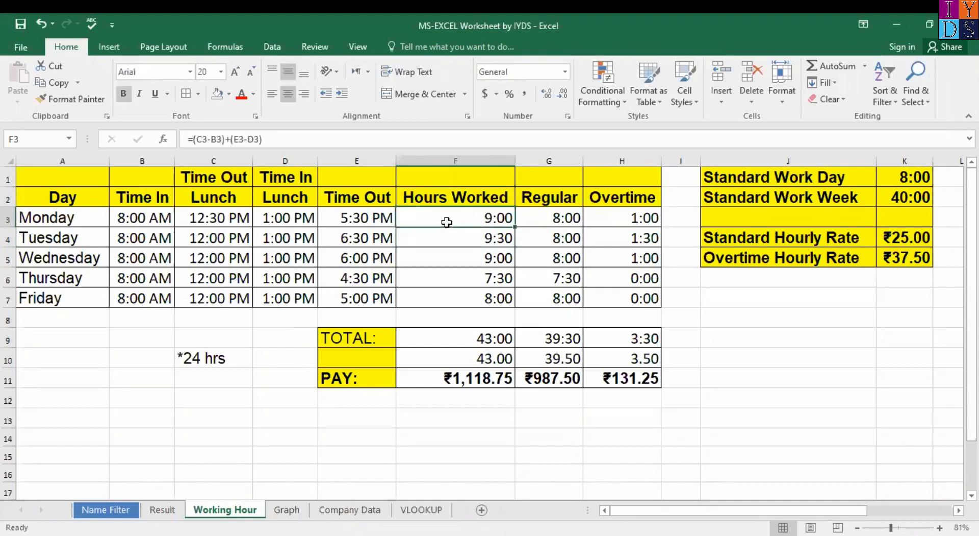
key(Down)
key(Up)
key(Up)
key(Up)
key(Down)
key(shift+Down)
key(shift+Down)
key(shift+Down)
key(shift+Down)
key(shift+Down)
key(Up)
key(Down)
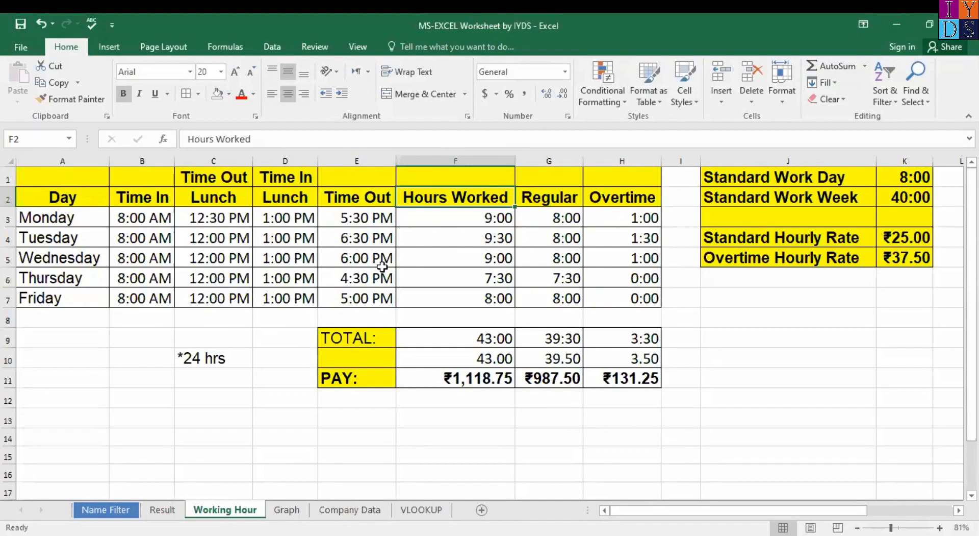
click(363, 177)
click(454, 194)
click(553, 198)
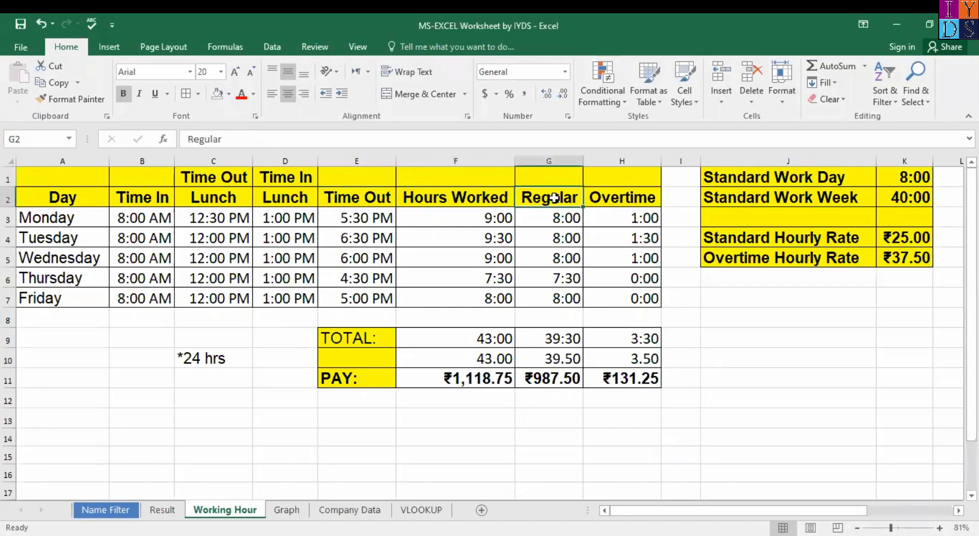
click(476, 204)
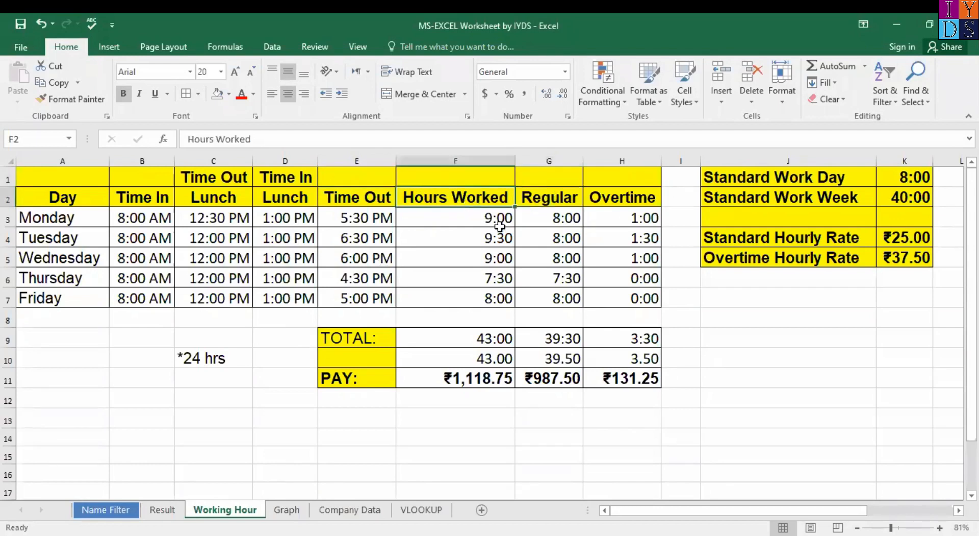
click(486, 219)
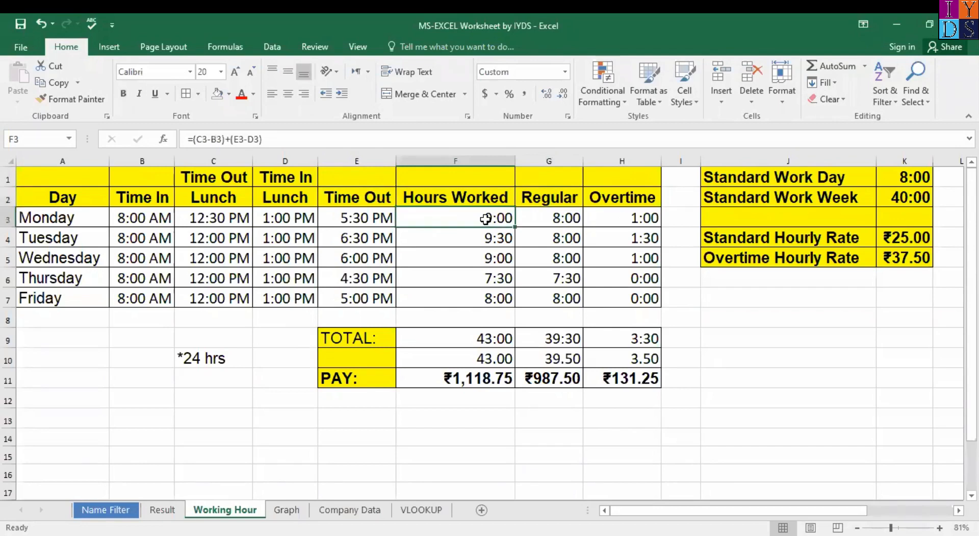
key(shift+Down)
key(shift+Down)
key(shift+Down)
key(shift+Down)
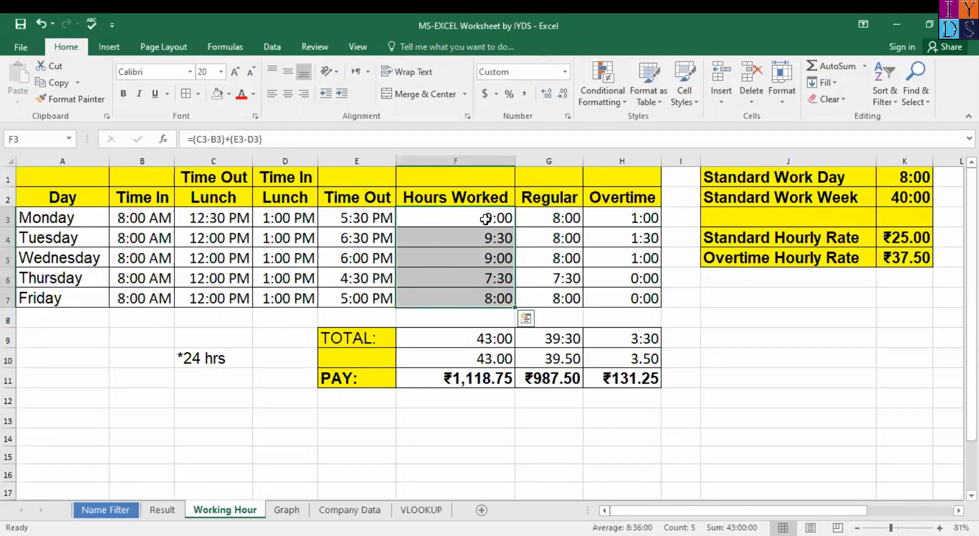
key(Delete)
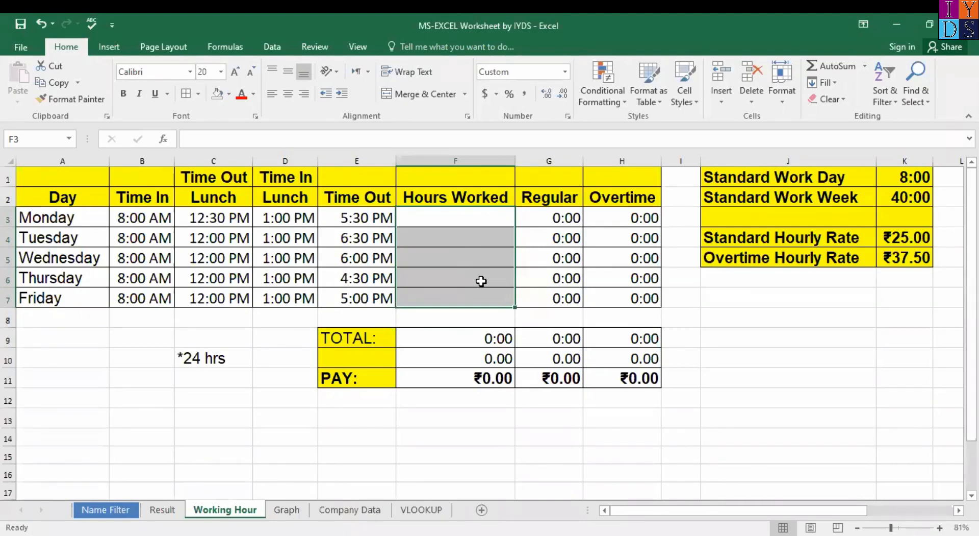
key(ctrl+z)
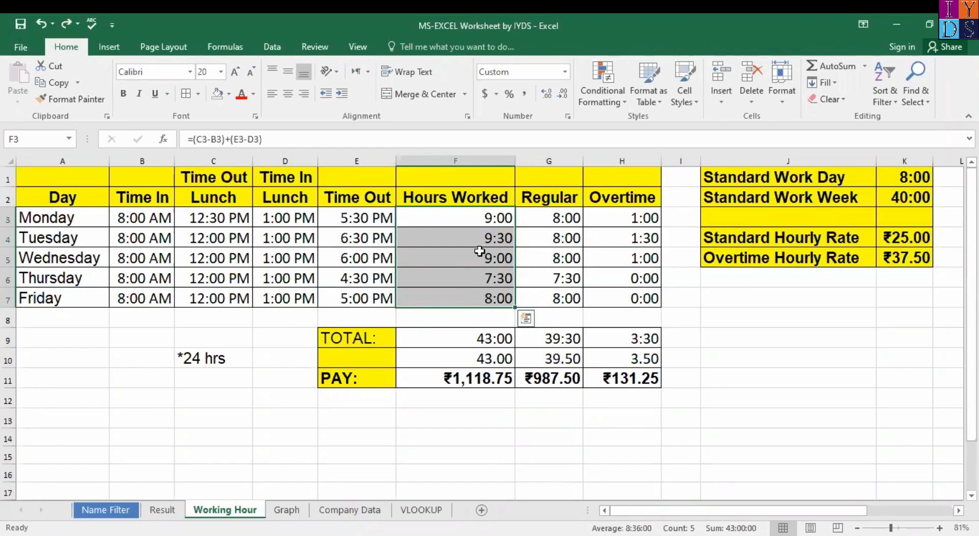
Step: Inspect Monday's Hours Worked formula =(C3-B3)+(E3-D3) in F3
click(465, 213)
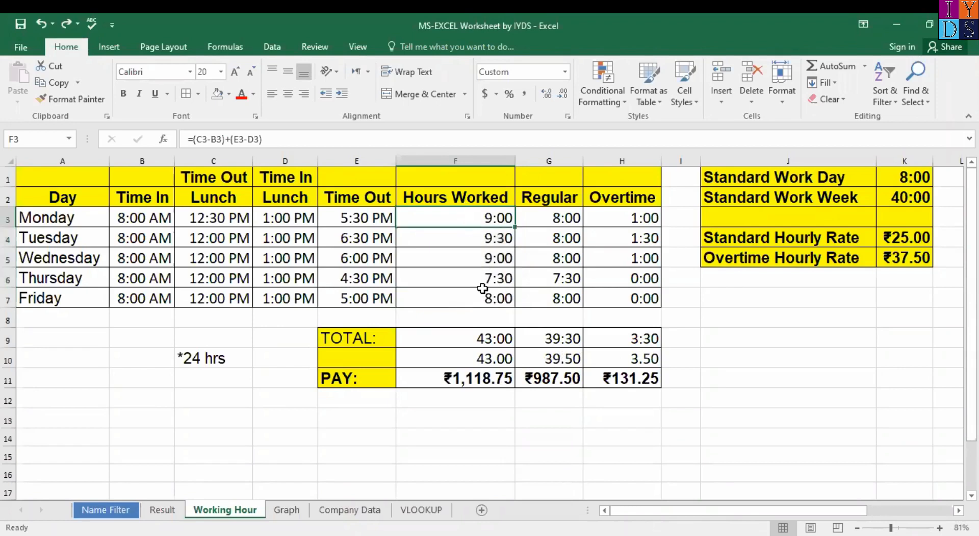
click(286, 141)
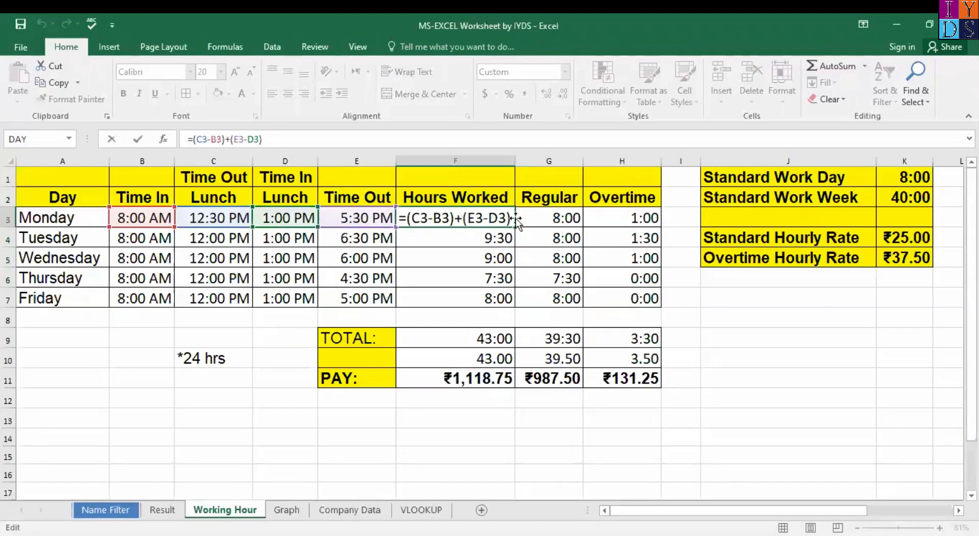
click(470, 242)
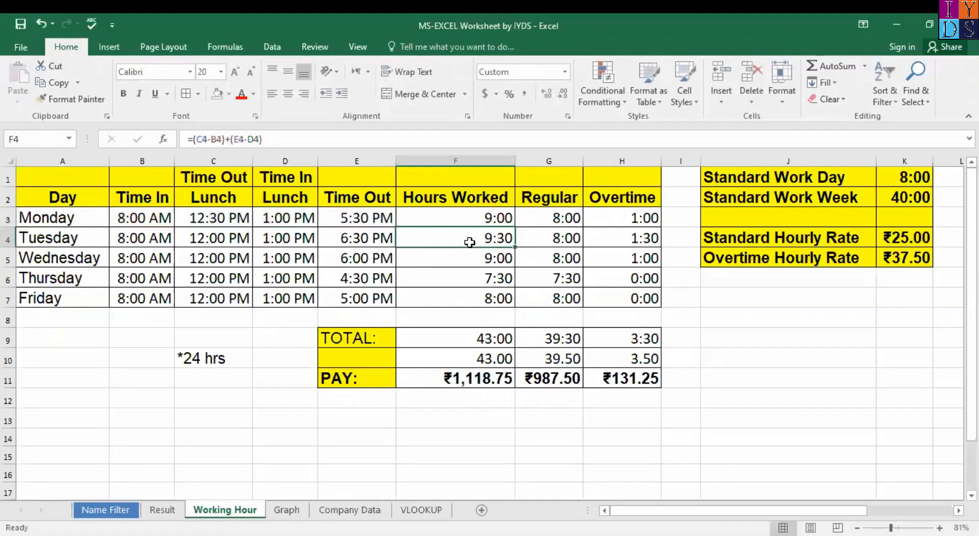
Step: Clear the Hours Worked formulas from F3 through F7
click(486, 218)
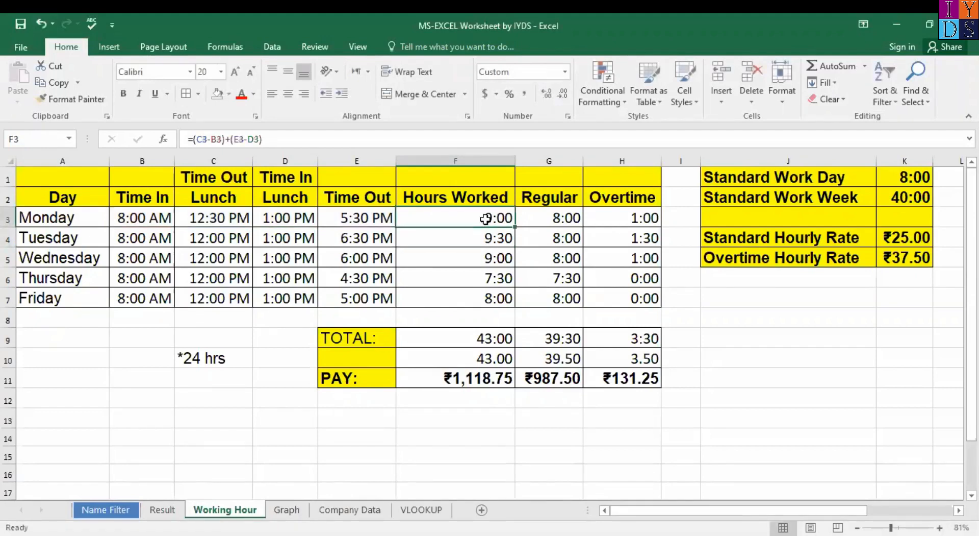
key(ctrl+shift+Down)
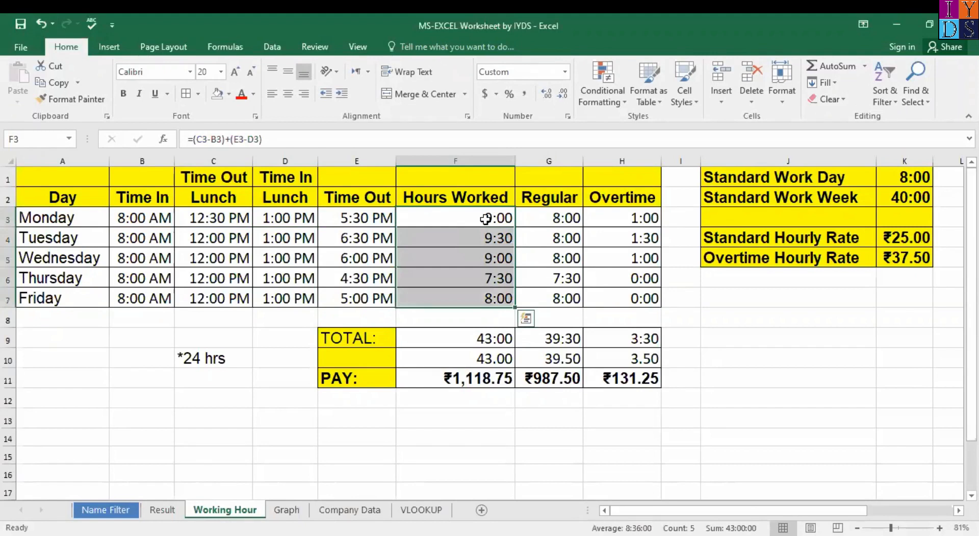
key(Delete)
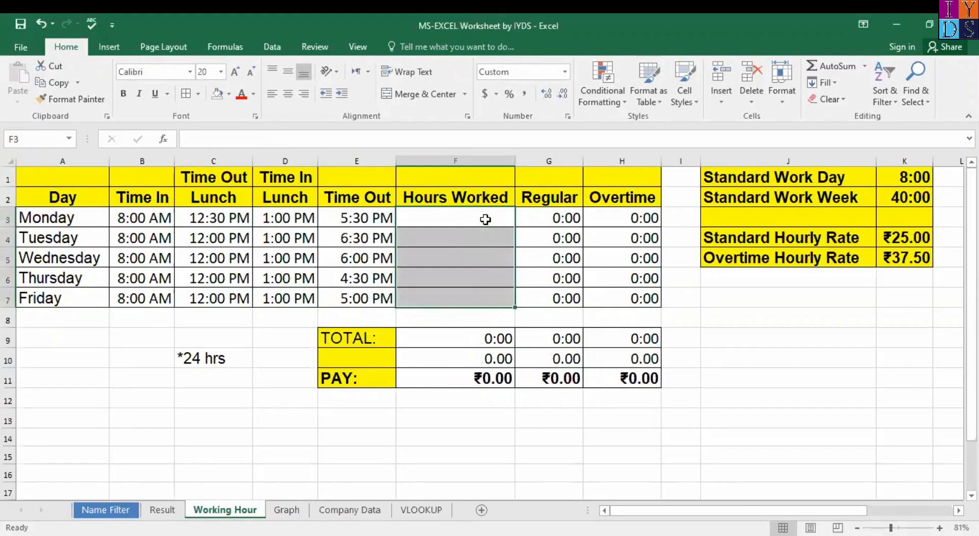
Step: Enter =(C3-B3)+(E3-D3) in F3 by pointing at the time cells, giving Monday 9:00
click(481, 217)
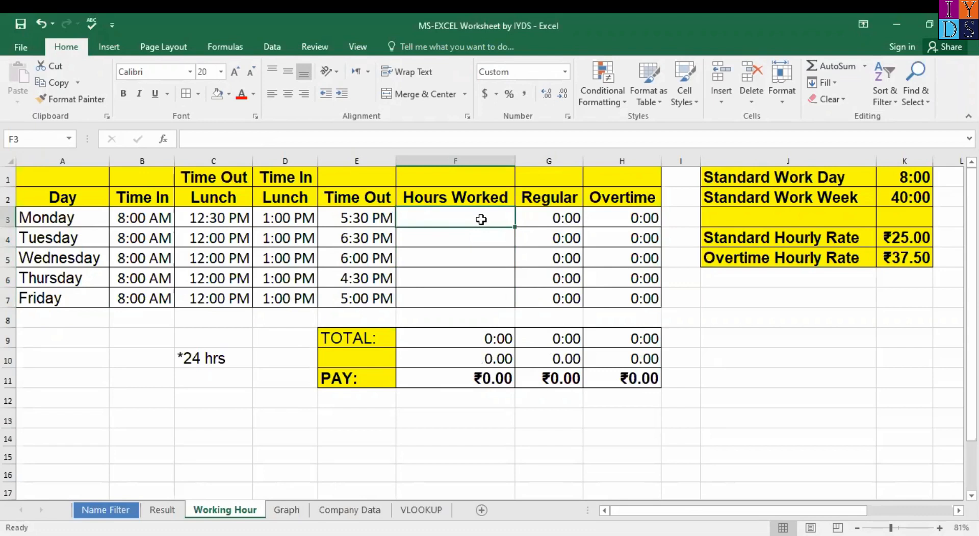
text(=)
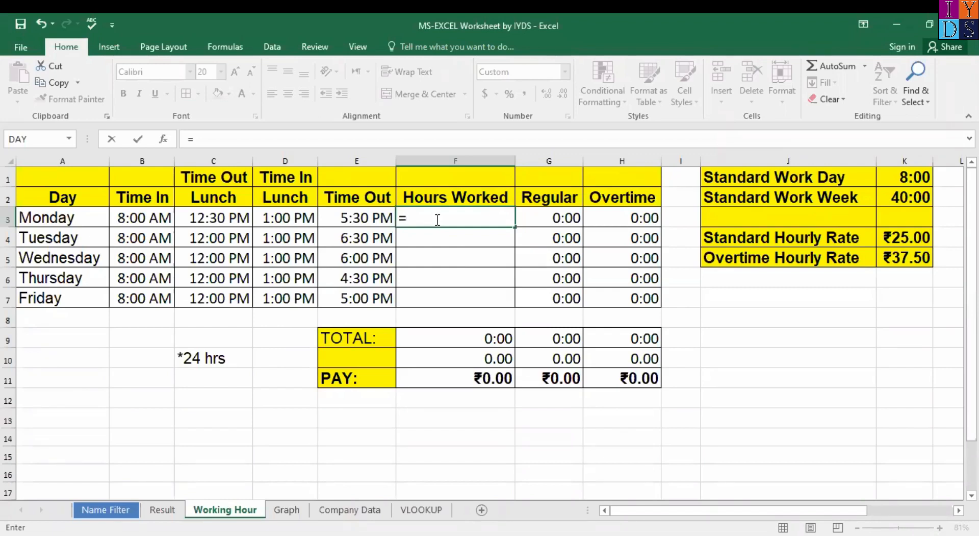
text(()
click(206, 220)
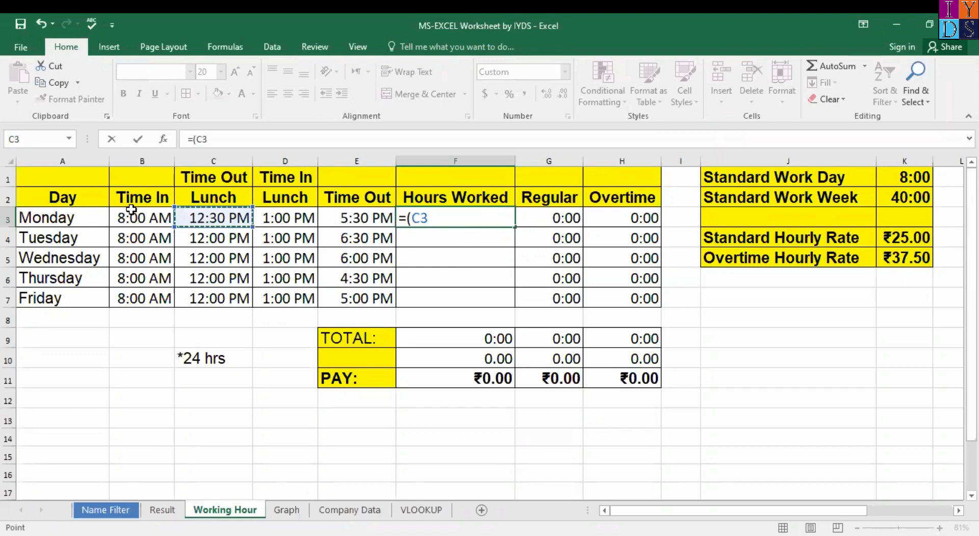
text(-)
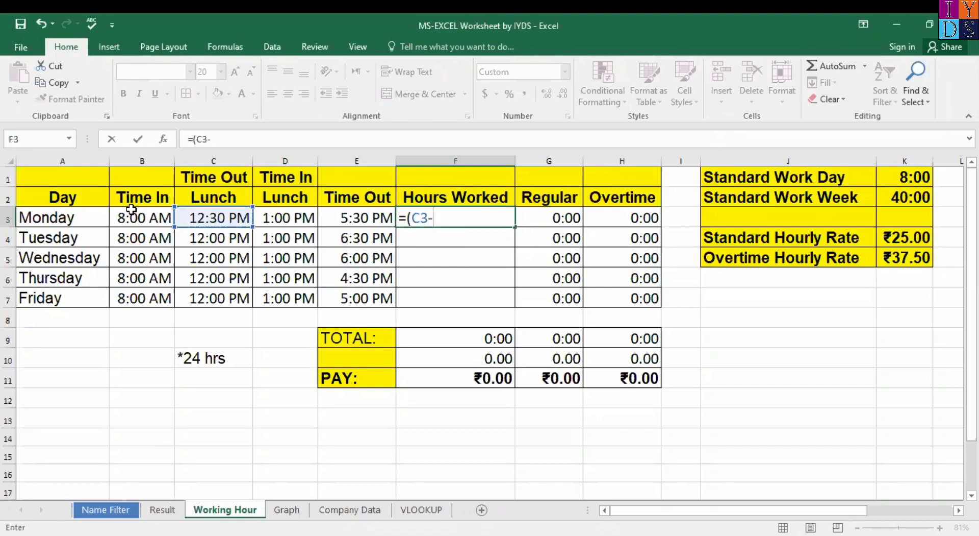
click(132, 210)
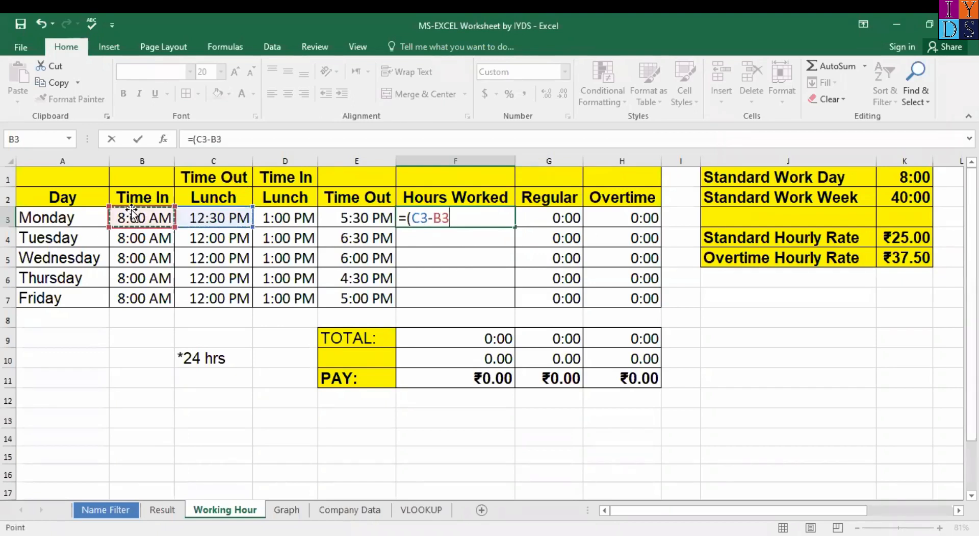
text())
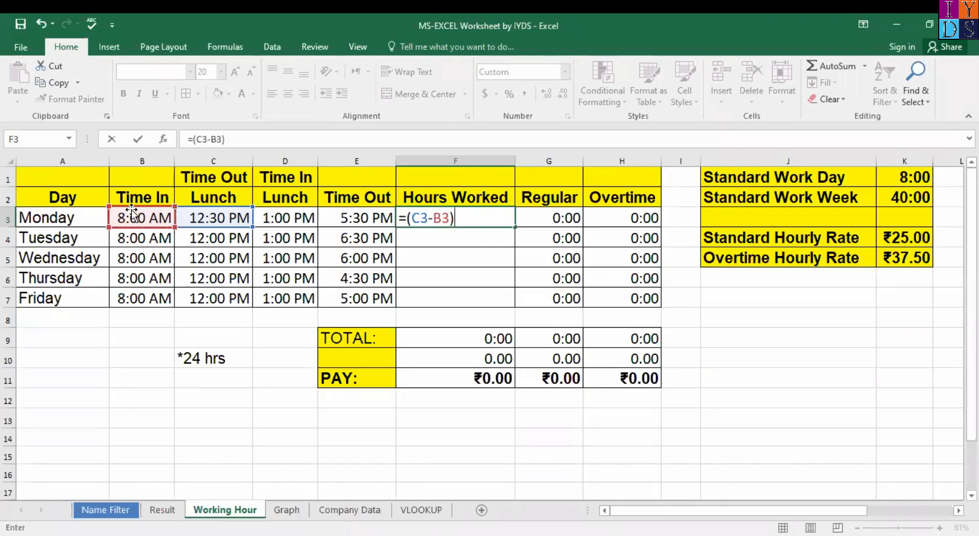
text(+()
click(374, 217)
text(-)
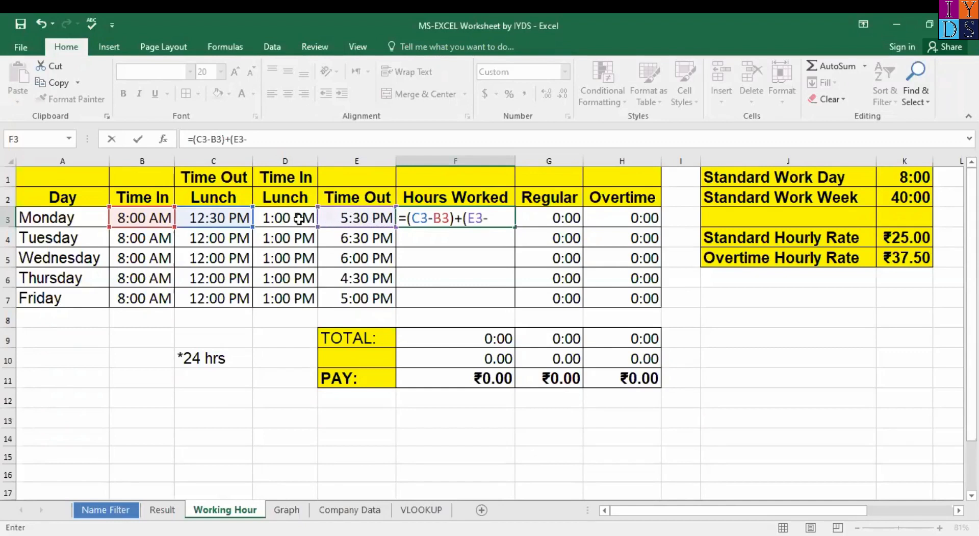
click(300, 218)
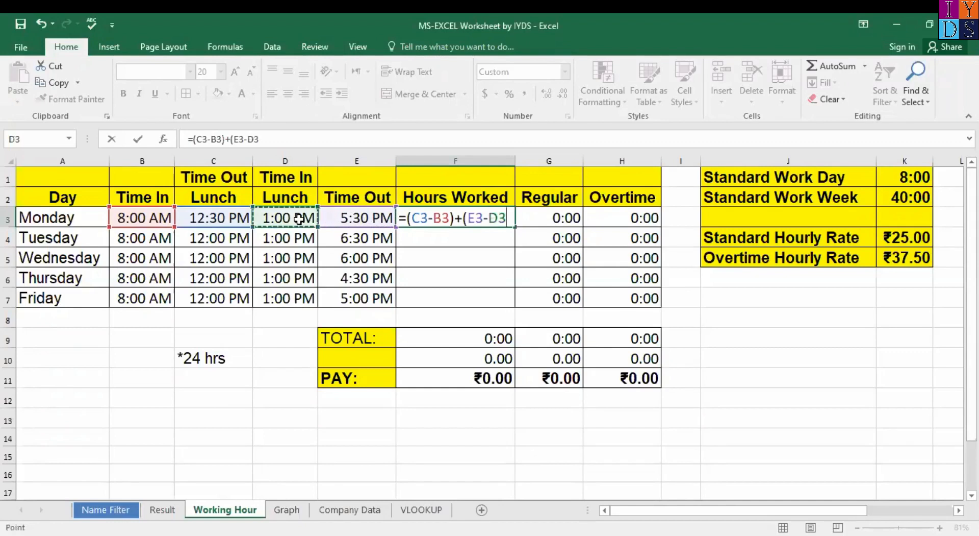
text())
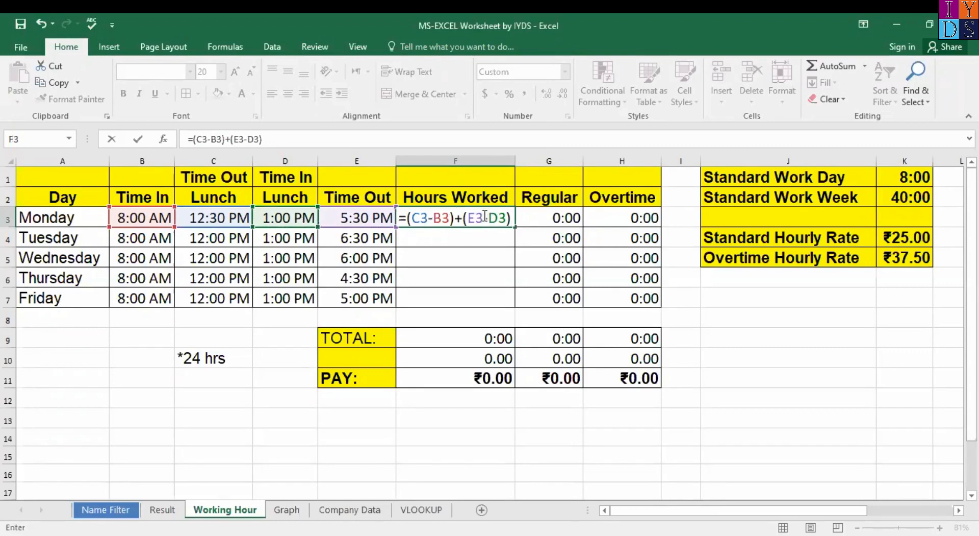
key(Return)
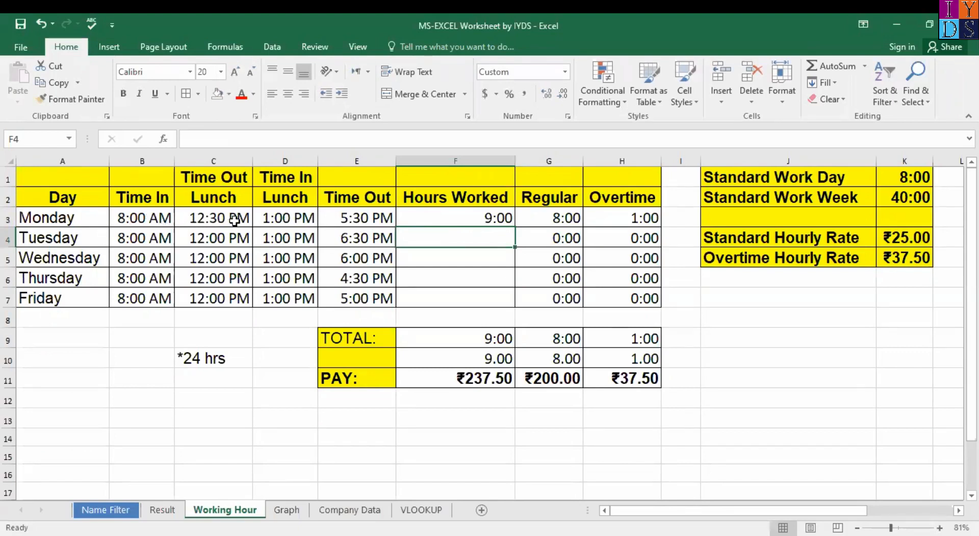
click(501, 218)
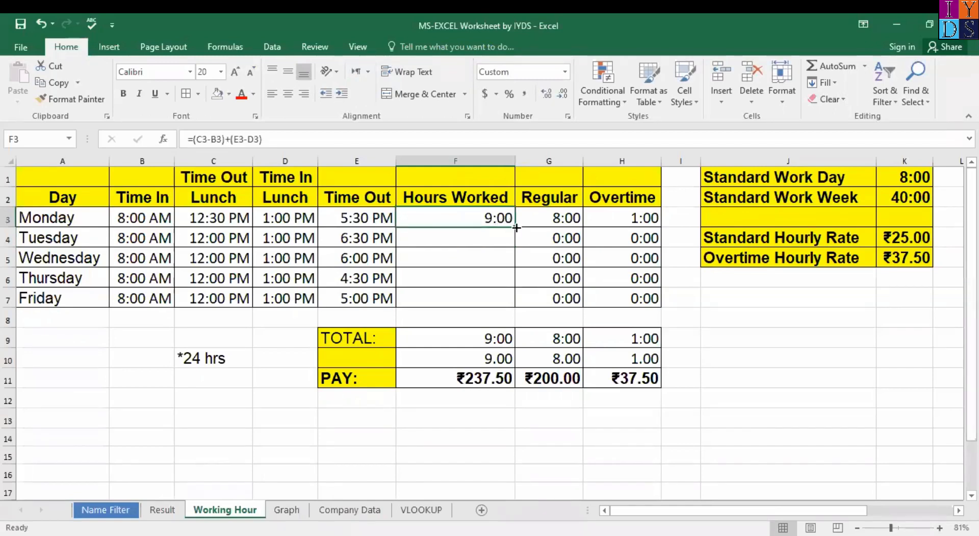
drag(516, 228, 510, 301)
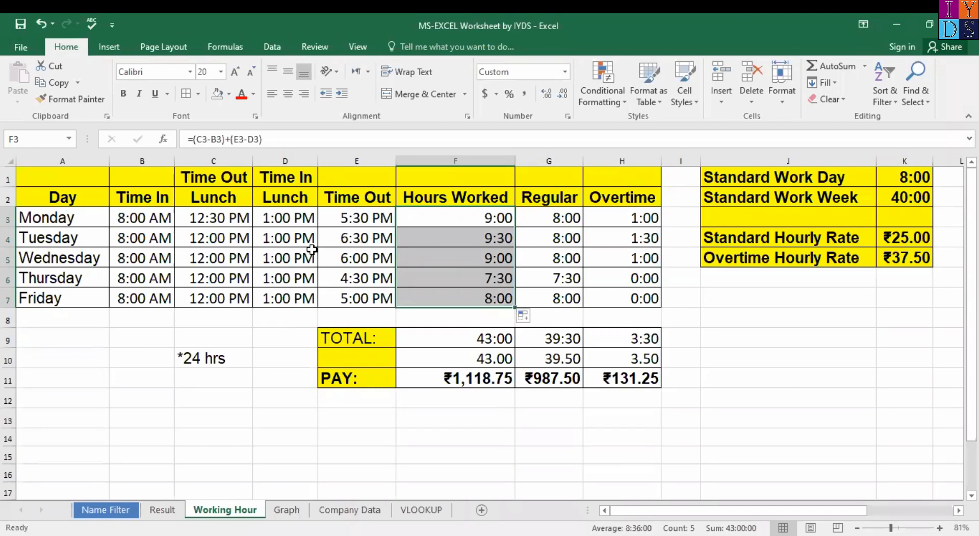
scroll(214, 259, up, 2)
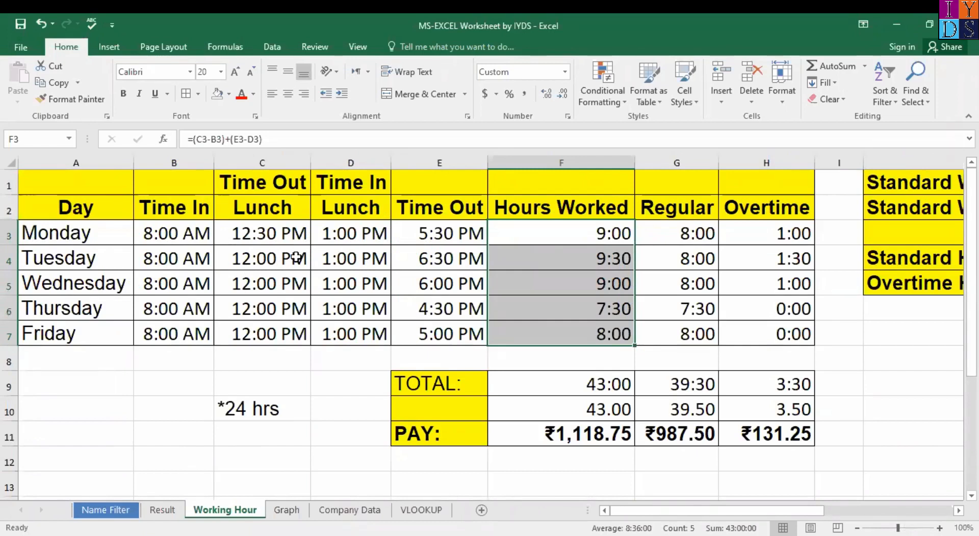
scroll(296, 257, down, 1)
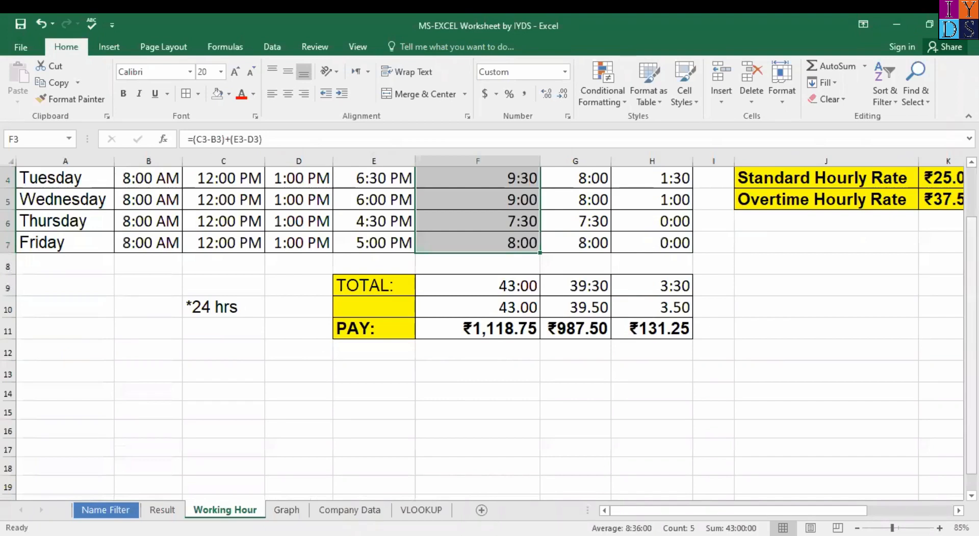
scroll(588, 288, up, 1)
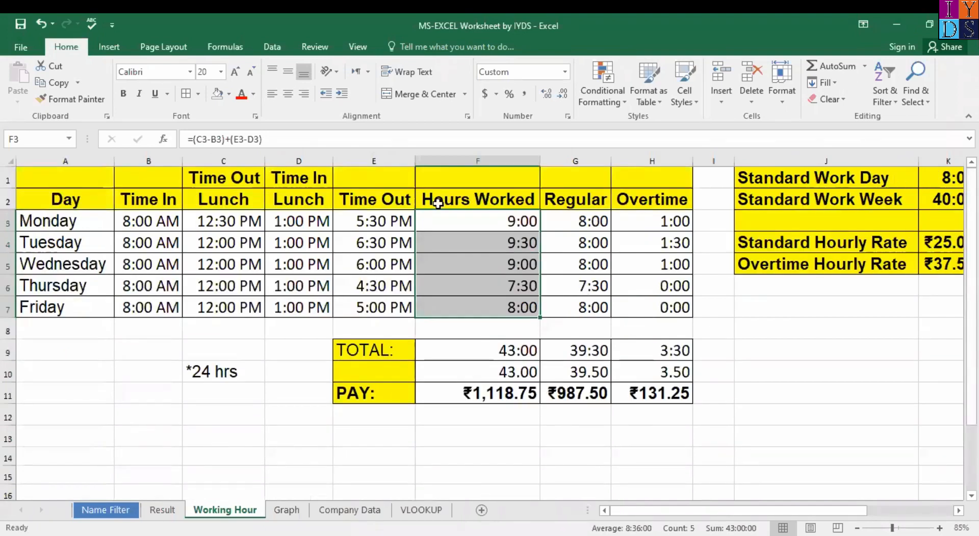
click(461, 228)
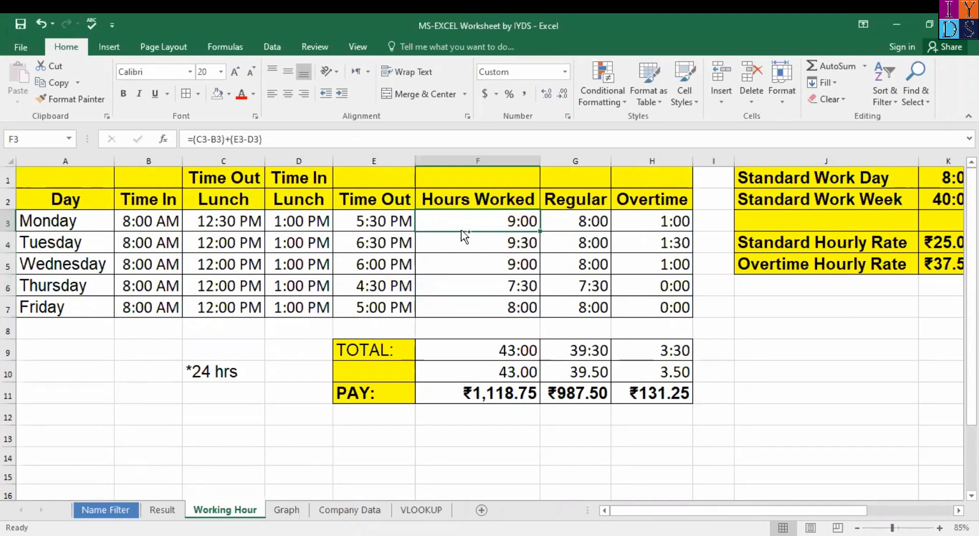
key(ctrl+z)
scroll(461, 229, up, 1)
scroll(461, 230, down, 1)
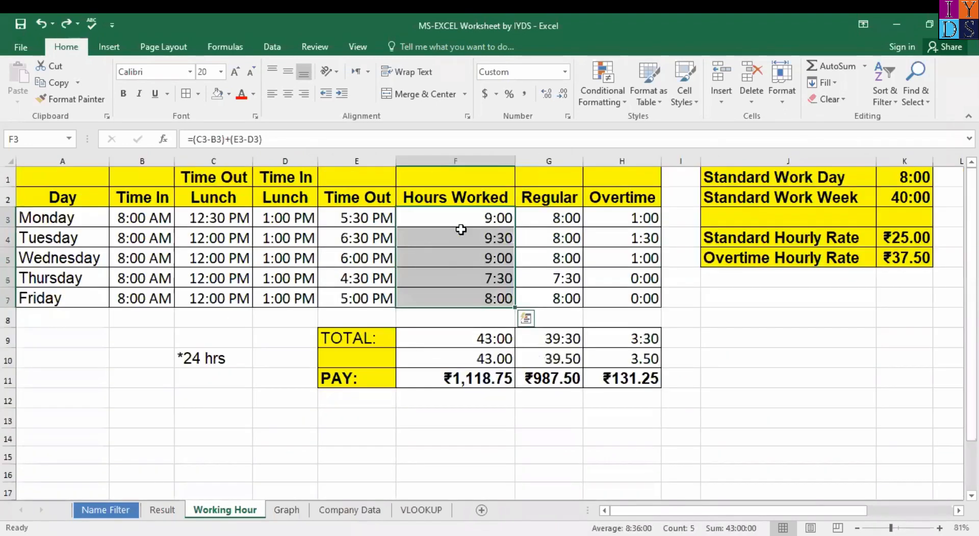
Step: Undo the fill and re-enter =(C3-B3)+(E3-D3) in F3 so Monday shows 9:00
key(ctrl+z)
key(ctrl+z)
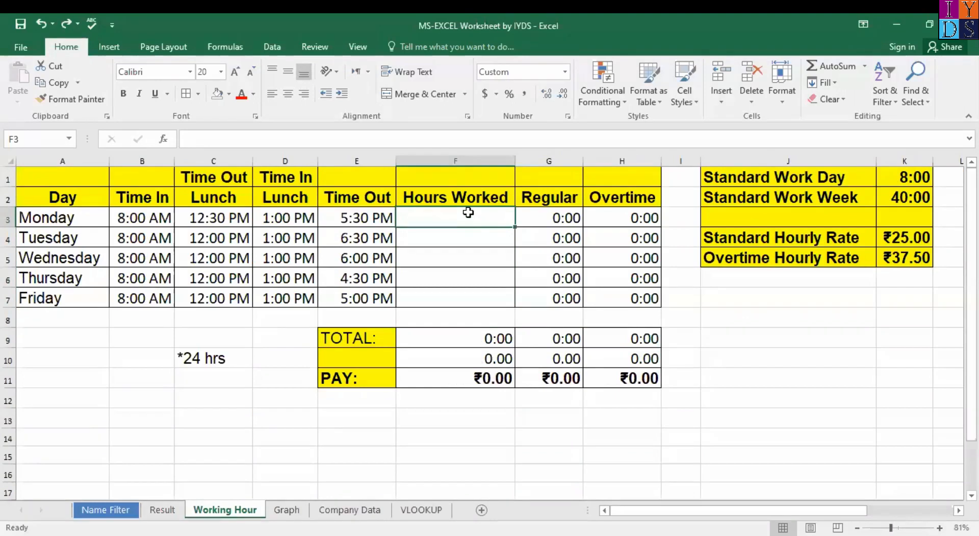
text(=()
click(217, 219)
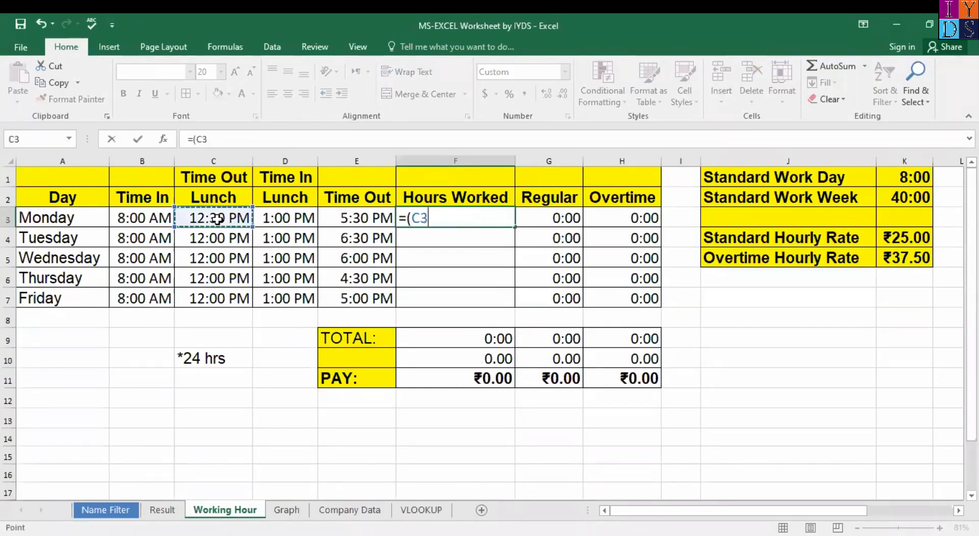
text(_)
key(BackSpace)
text(-)
click(161, 219)
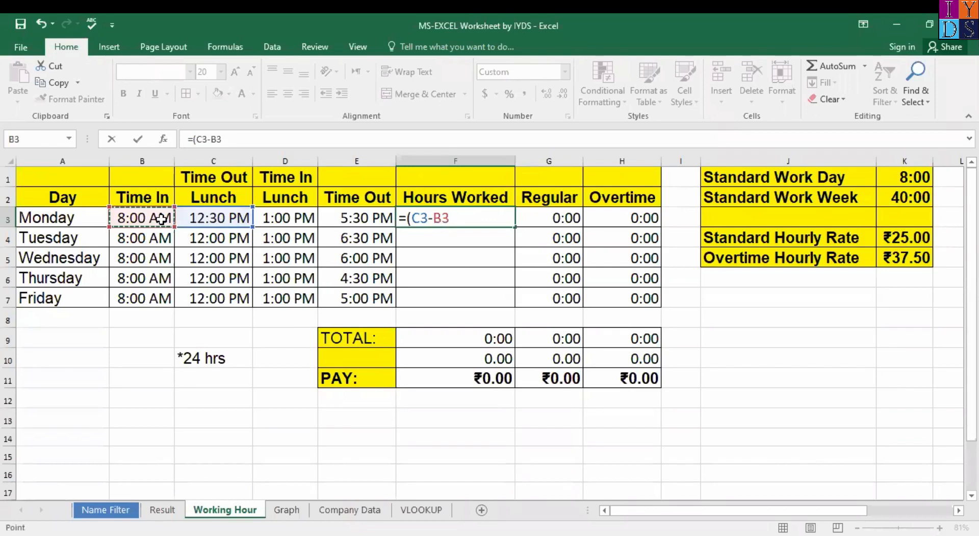
text())
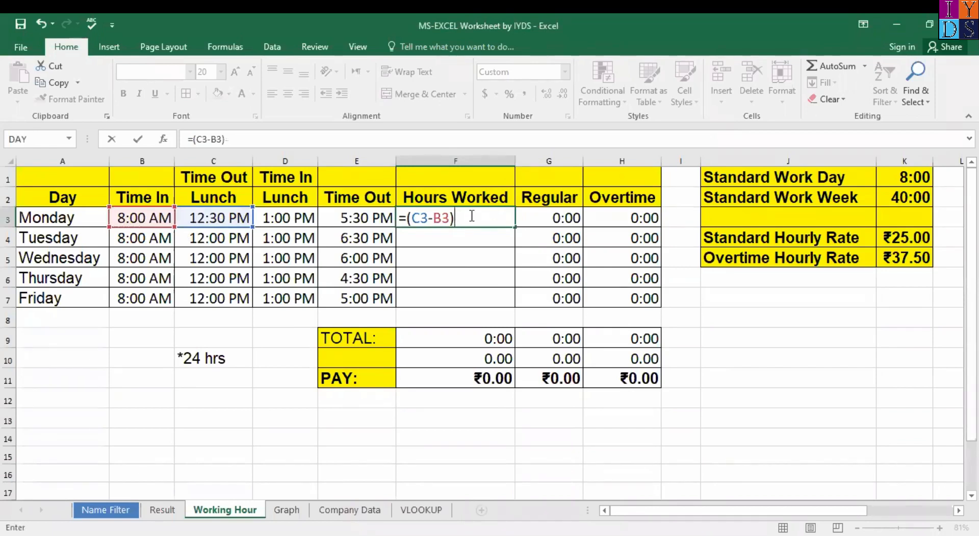
text(+()
click(374, 219)
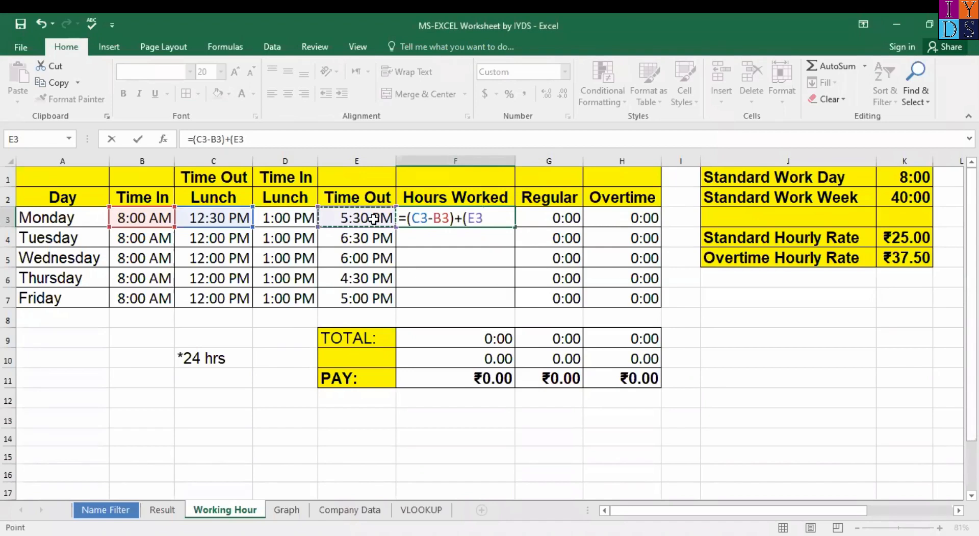
text(-)
click(289, 219)
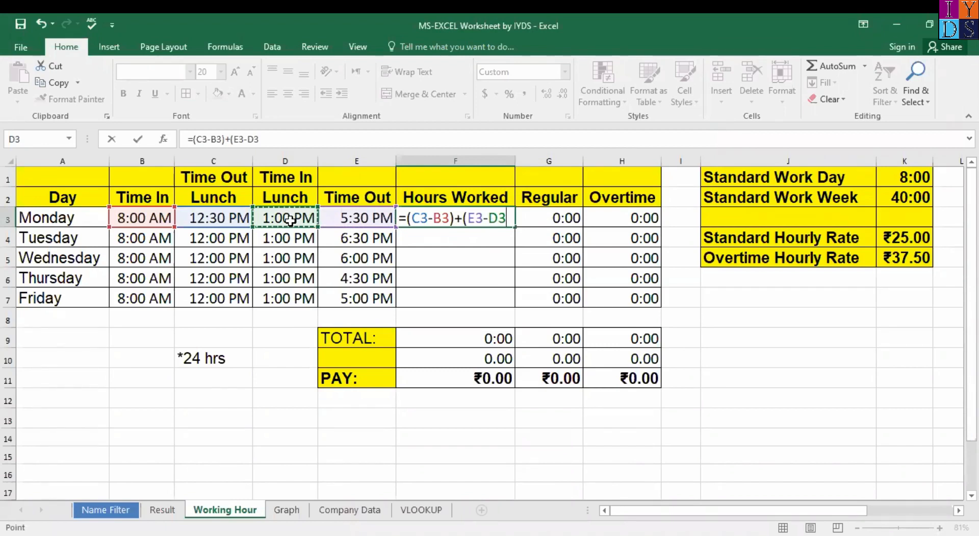
text())
key(Return)
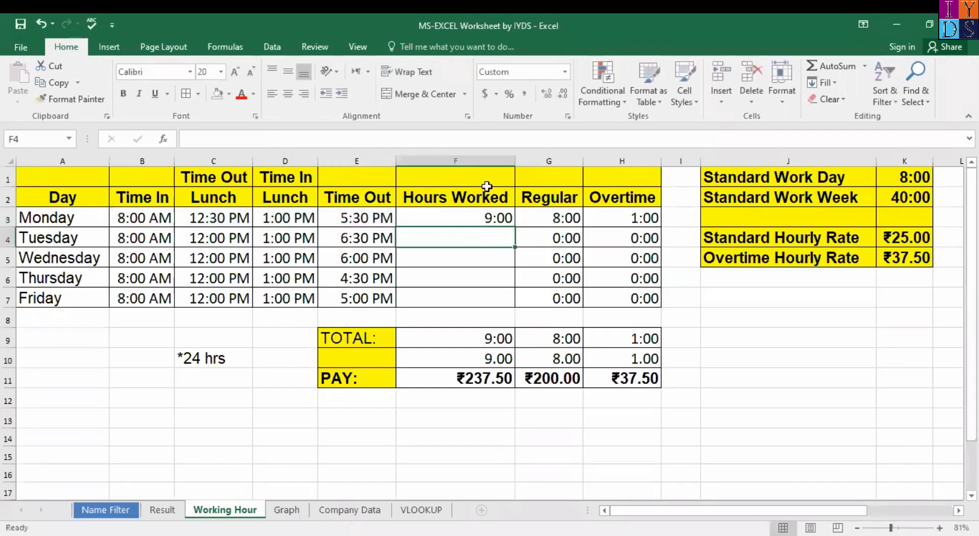
Step: Fill F3's formula down to F7 and check the copied formulas, bringing the total to 43:00
click(512, 218)
drag(515, 227, 511, 300)
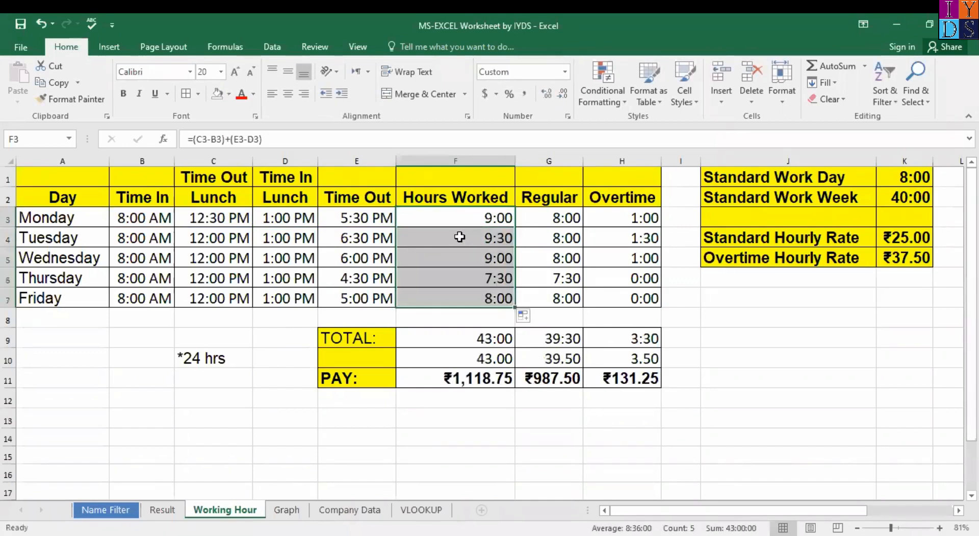
click(467, 251)
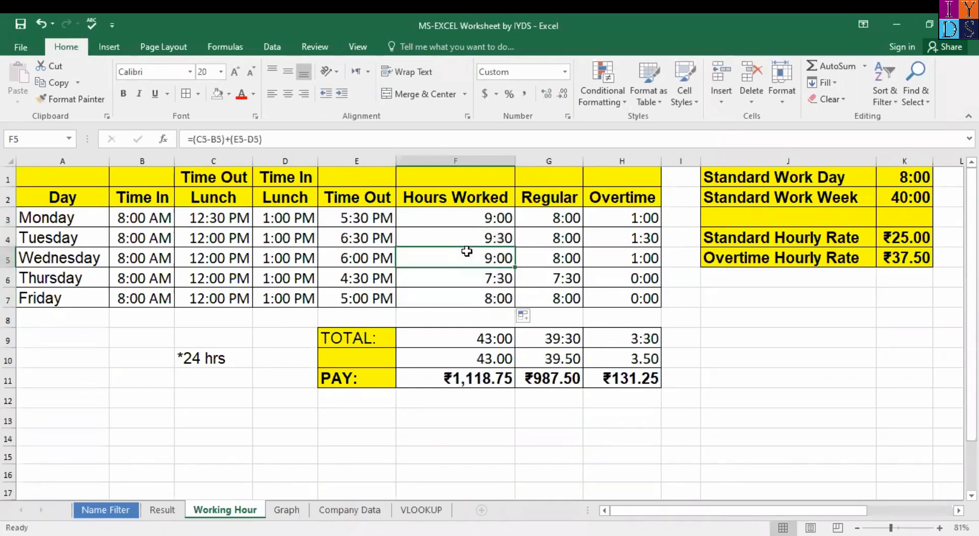
click(499, 218)
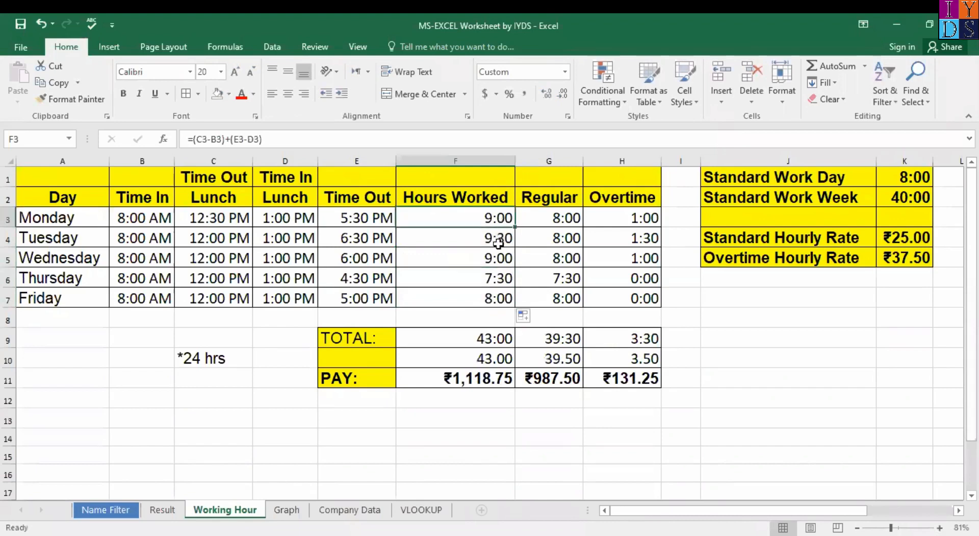
click(498, 244)
click(483, 216)
right_click(483, 216)
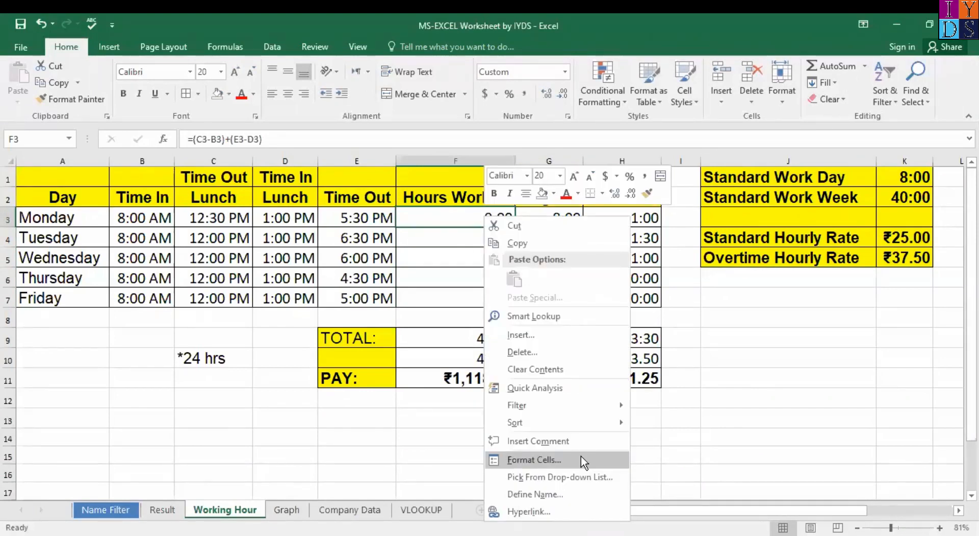
click(581, 461)
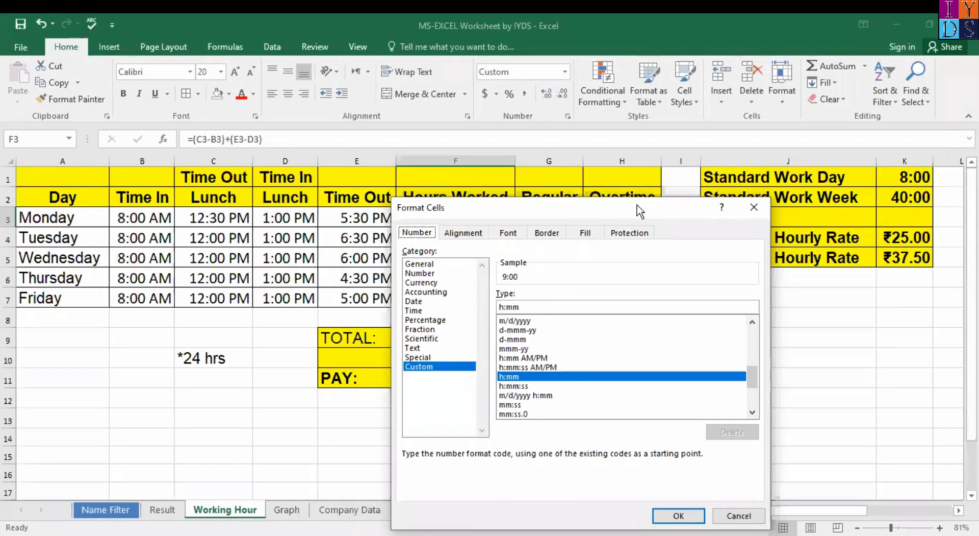
drag(638, 209, 736, 131)
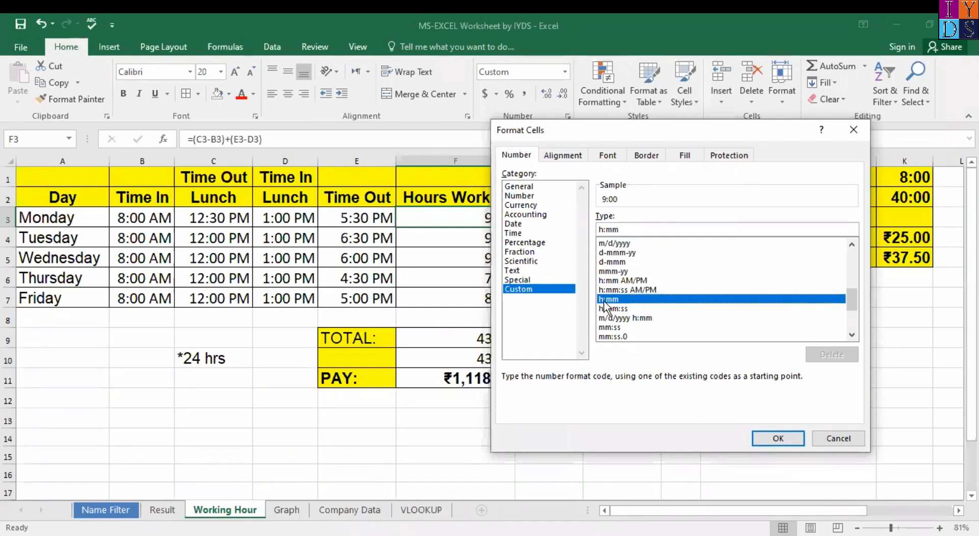
click(606, 309)
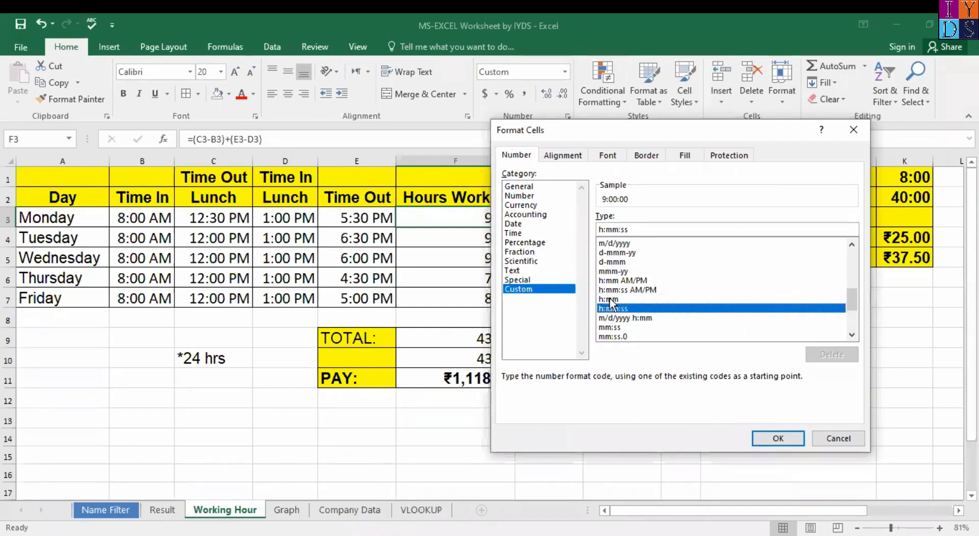
click(610, 300)
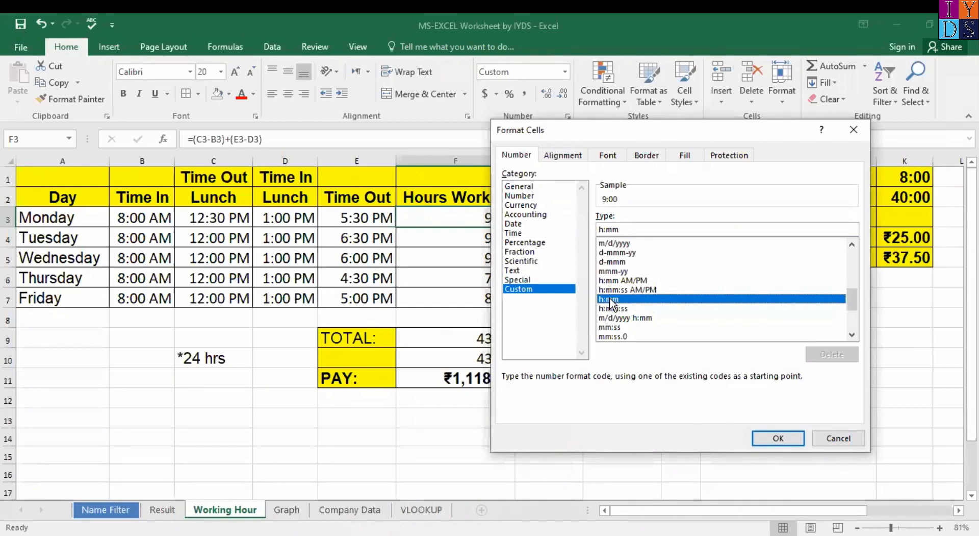
click(770, 440)
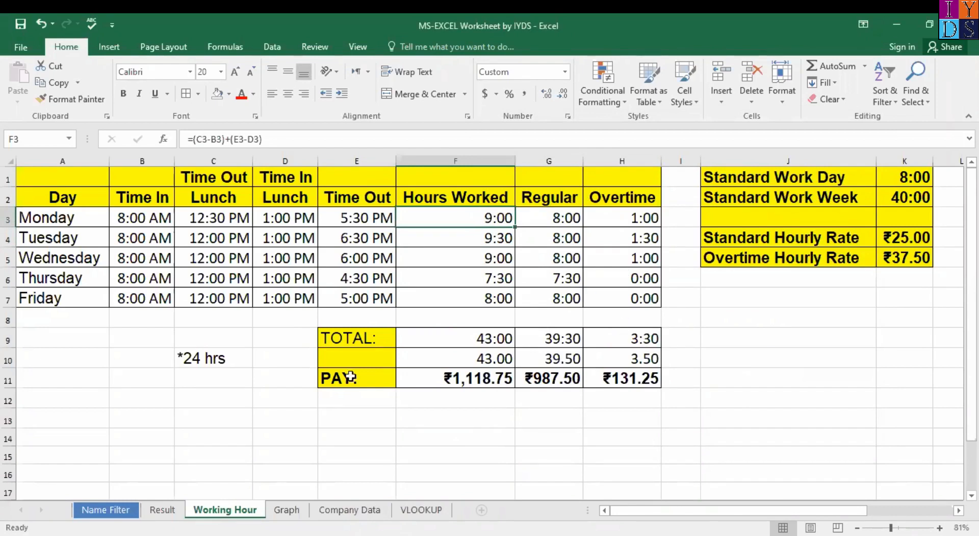
scroll(153, 345, down, 2)
scroll(153, 345, up, 2)
Step: Type Monday in A13 and fill the series down to Sunday in A19
scroll(239, 379, down, 1)
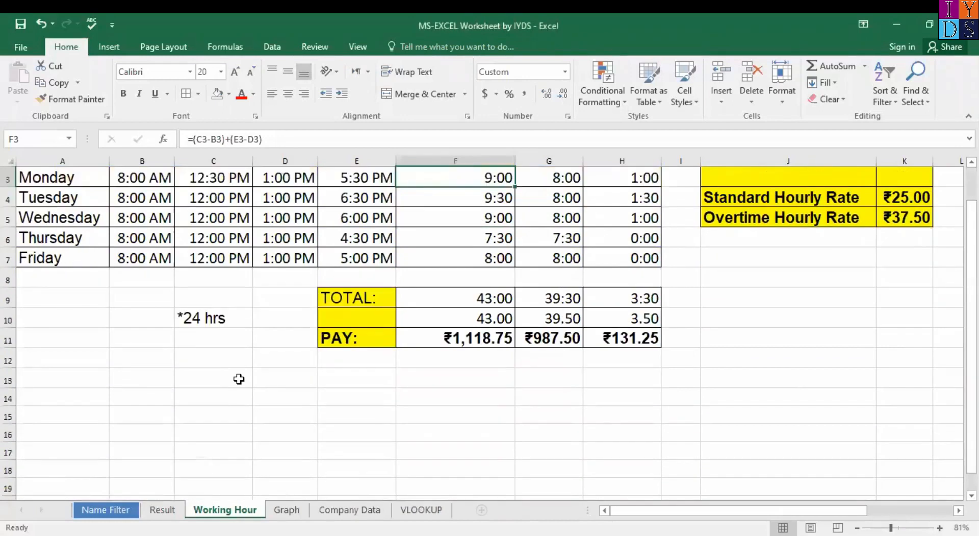
scroll(153, 403, up, 1)
click(87, 425)
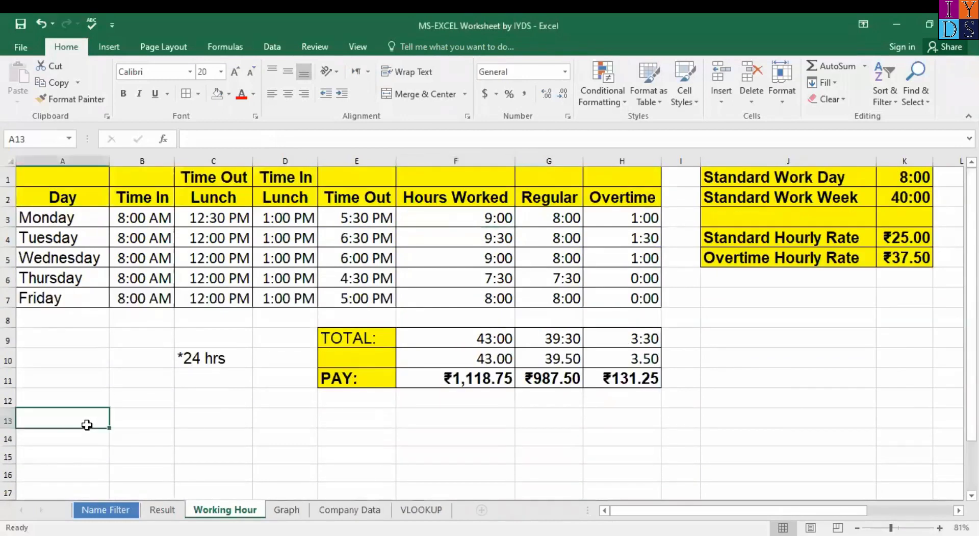
text(Mon)
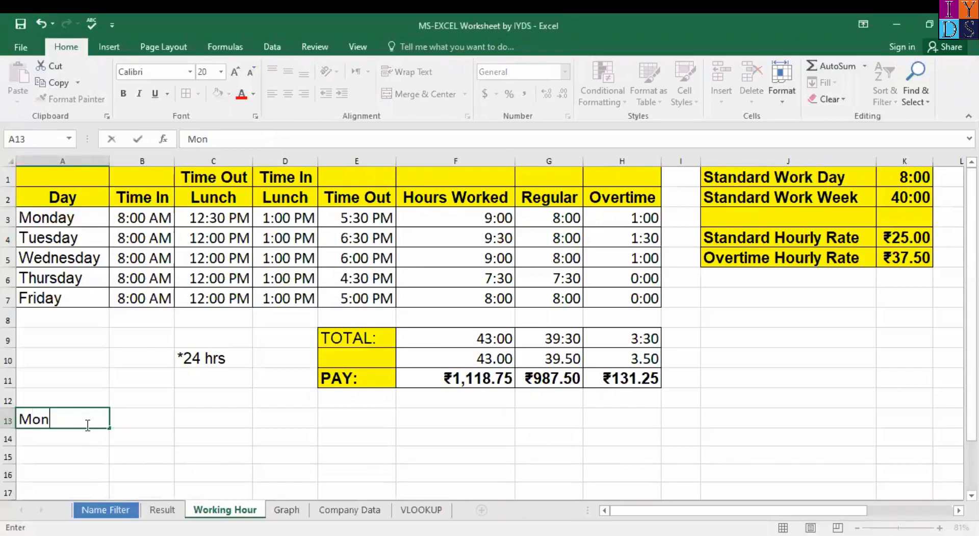
text(day)
key(Return)
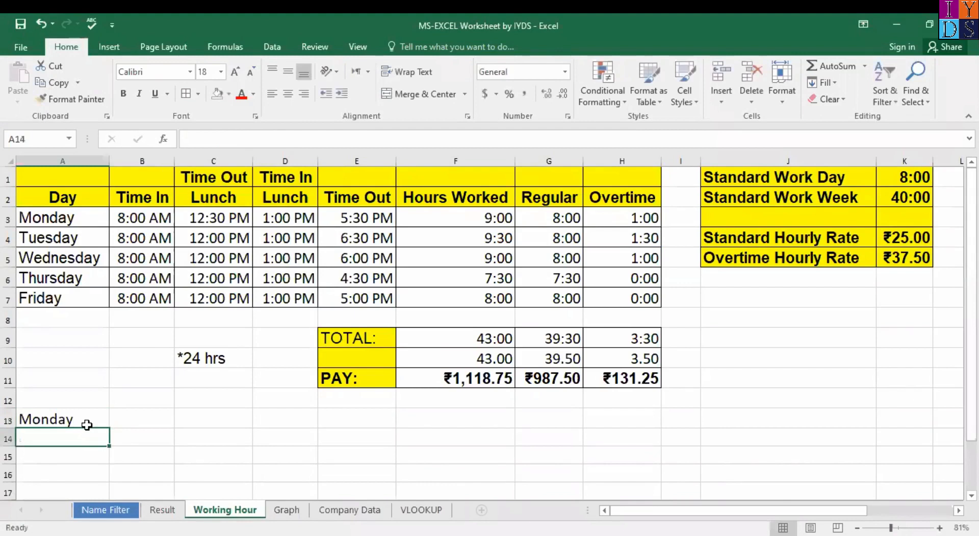
click(88, 420)
drag(109, 428, 102, 472)
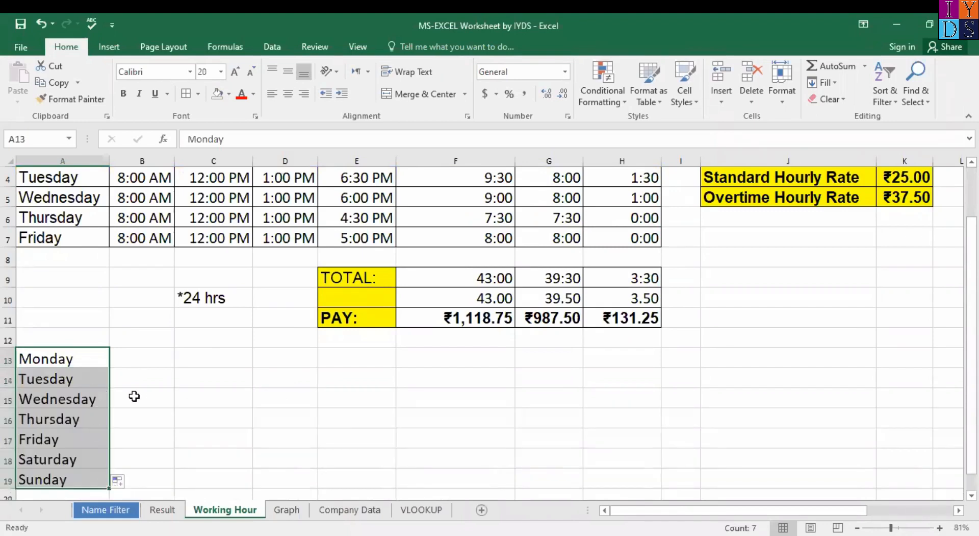
scroll(123, 398, down, 2)
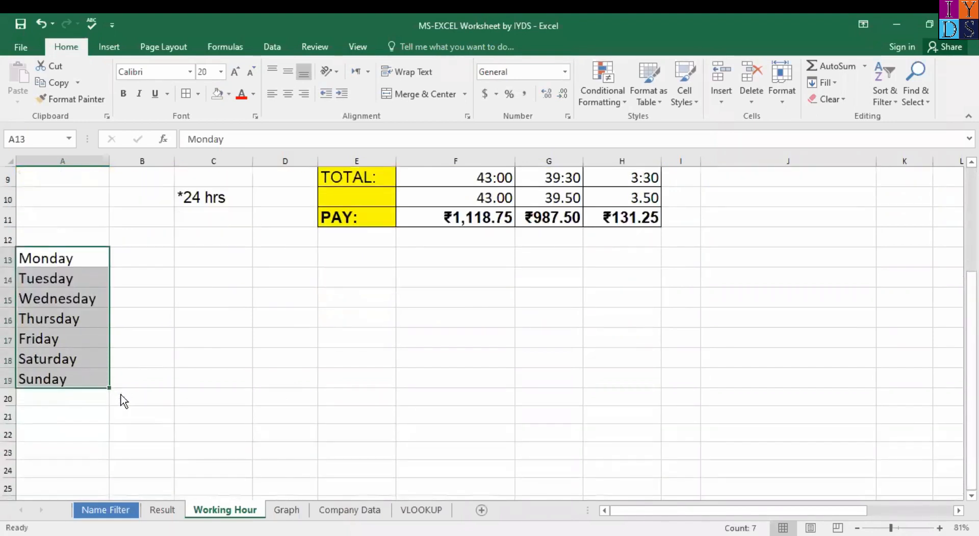
click(90, 277)
click(90, 264)
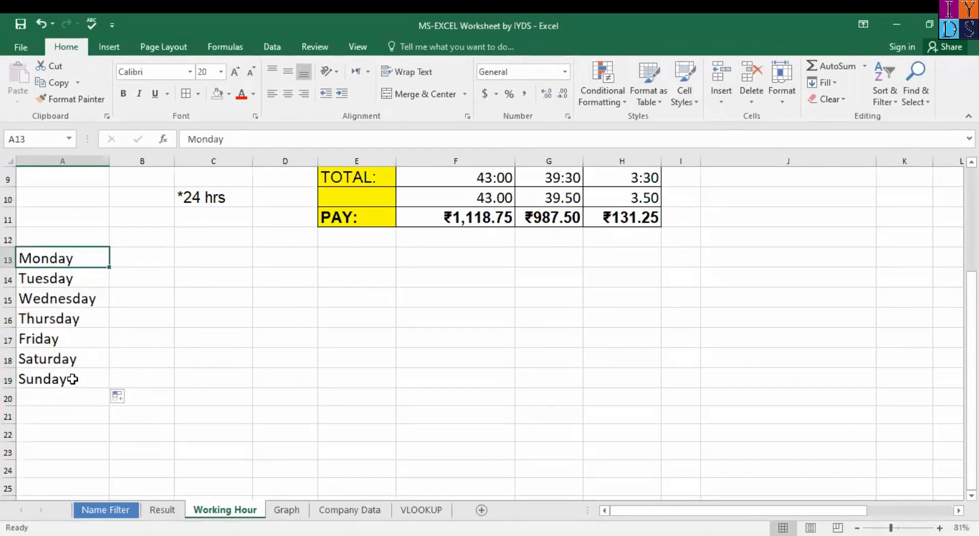
Step: Enter =DATE(2020,01,20) in B13 to show 1/20/2020
click(151, 256)
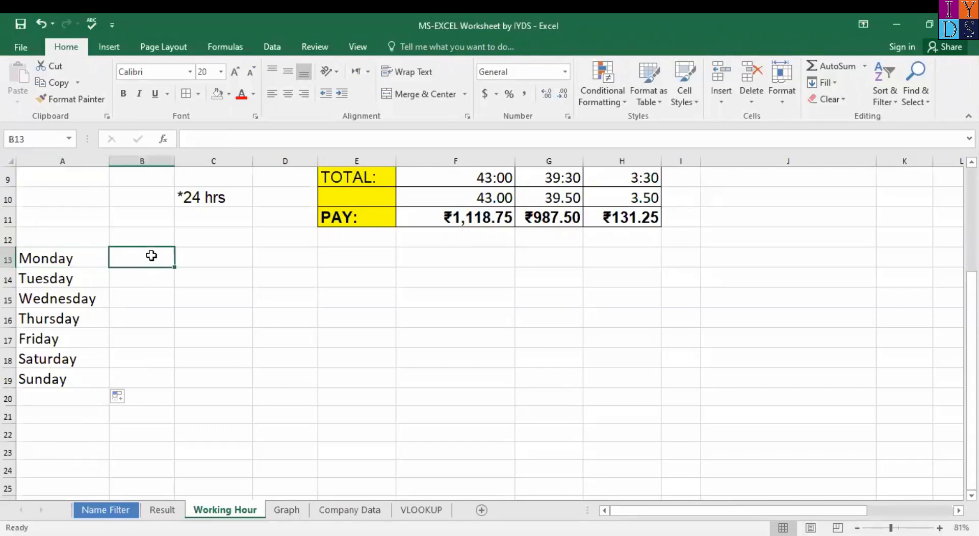
text(=)
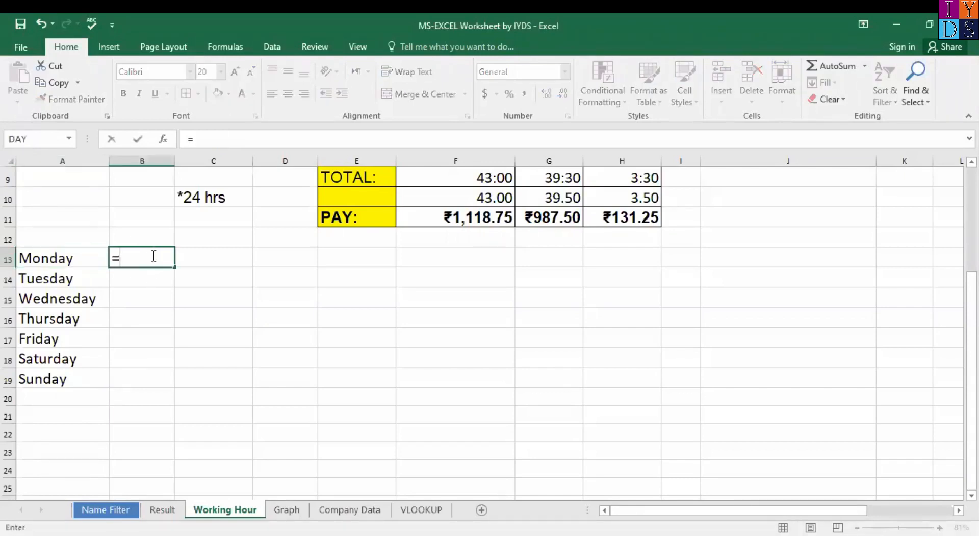
text(DATE()
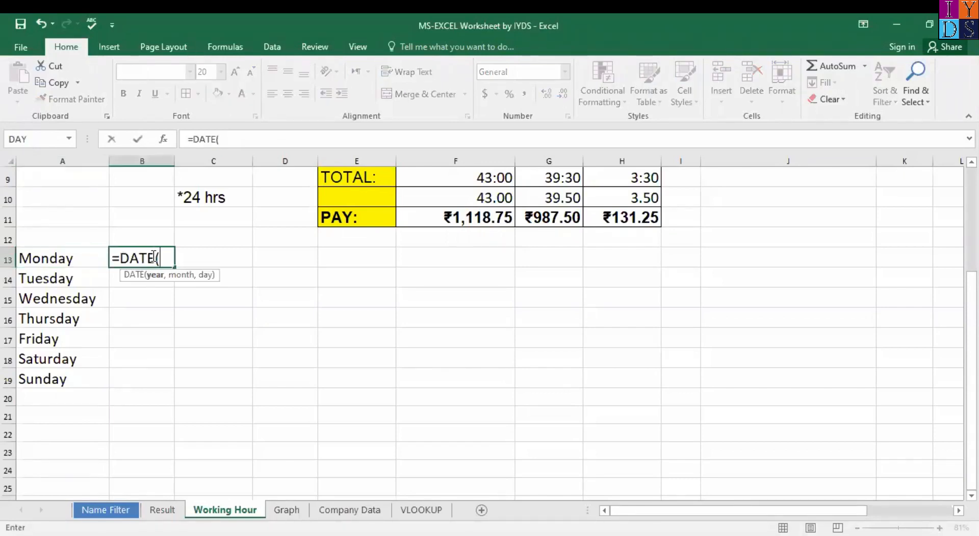
text(2020)
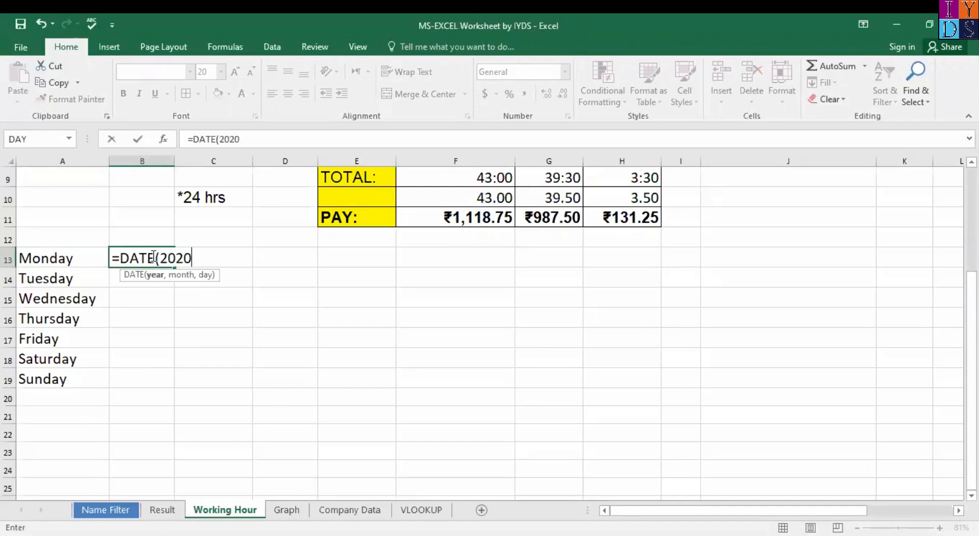
text(,01)
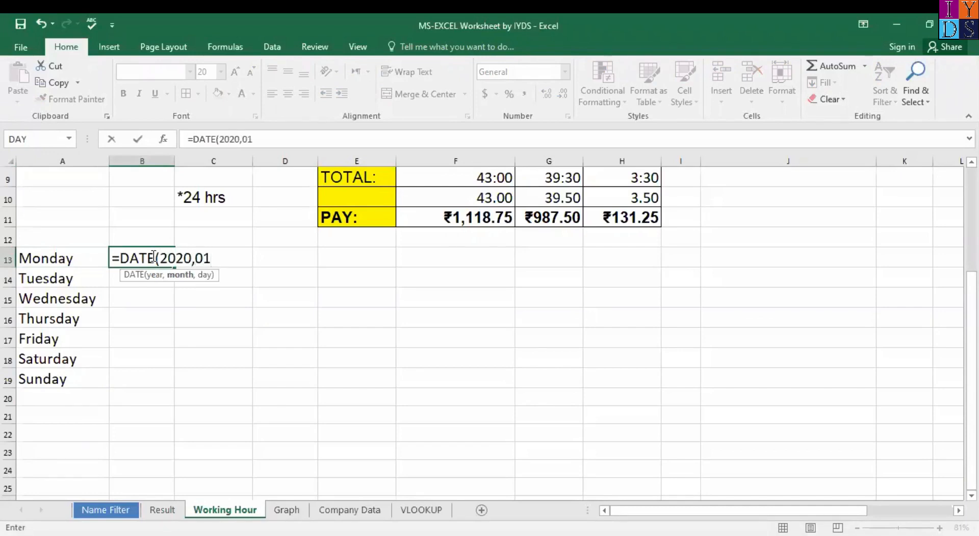
text(,20))
key(Return)
click(193, 308)
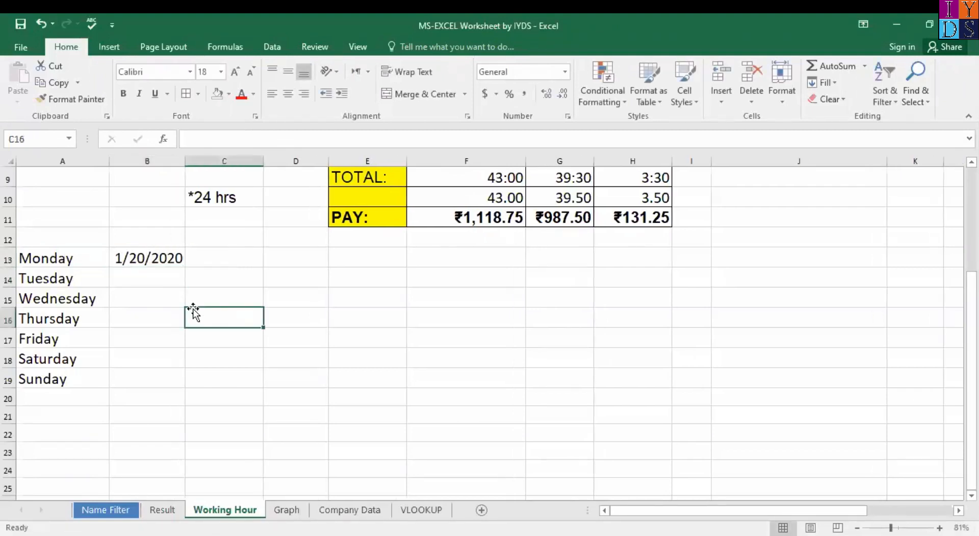
Step: Apply a long weekday date format to B13, then undo back to the short date
click(161, 252)
right_click(162, 253)
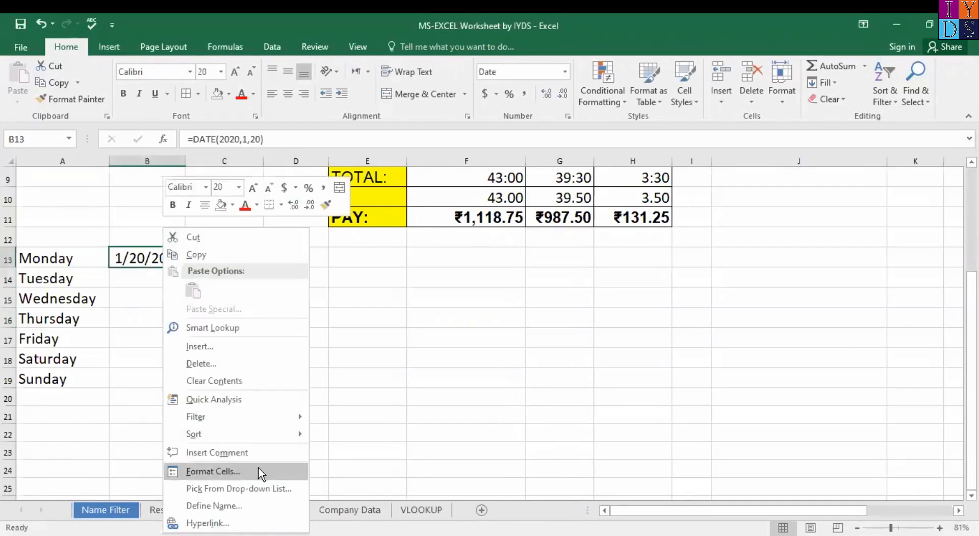
click(258, 471)
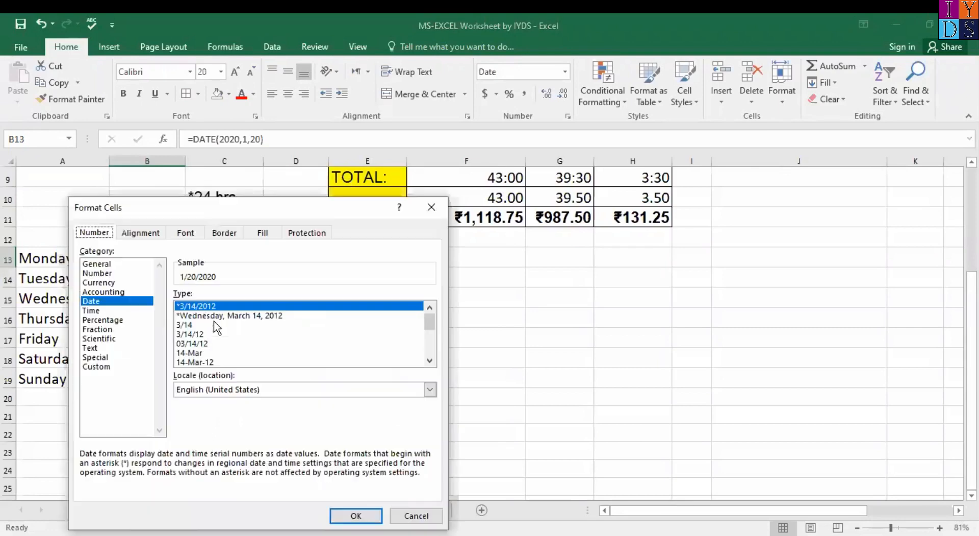
click(209, 315)
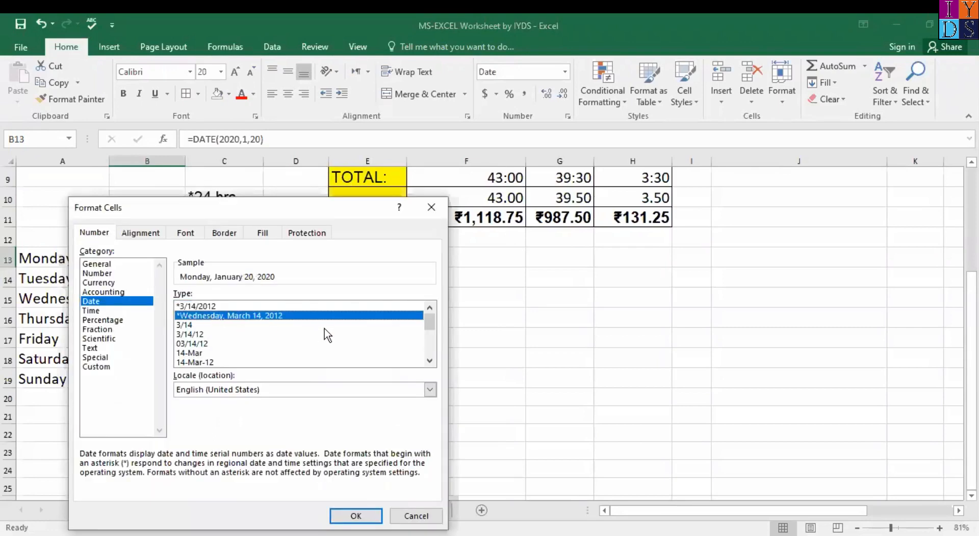
drag(430, 323, 431, 323)
click(355, 516)
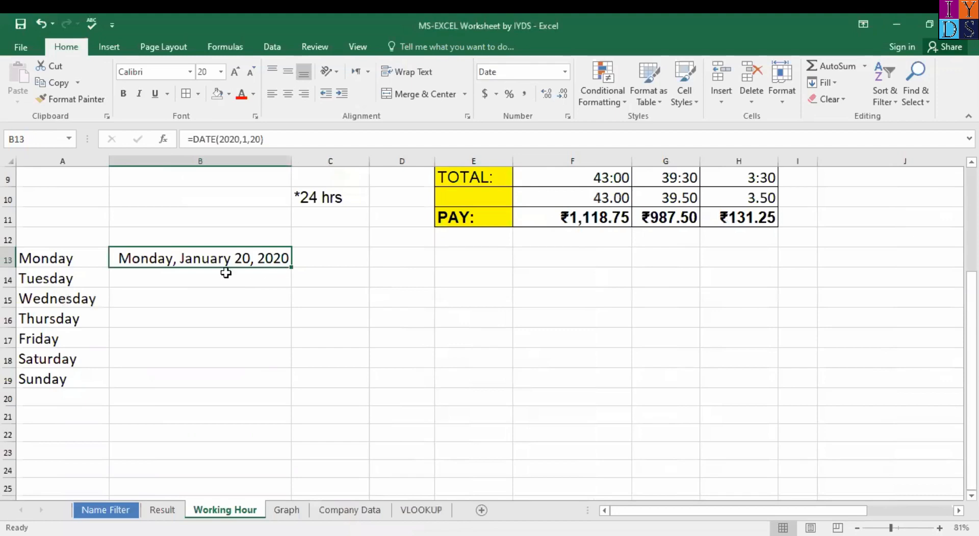
key(ctrl+z)
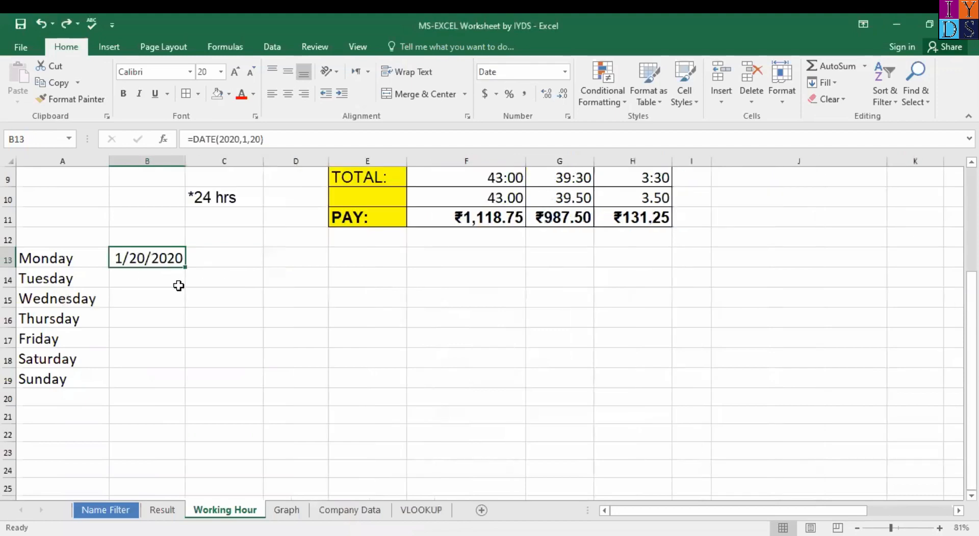
scroll(188, 286, up, 1)
scroll(334, 357, up, 2)
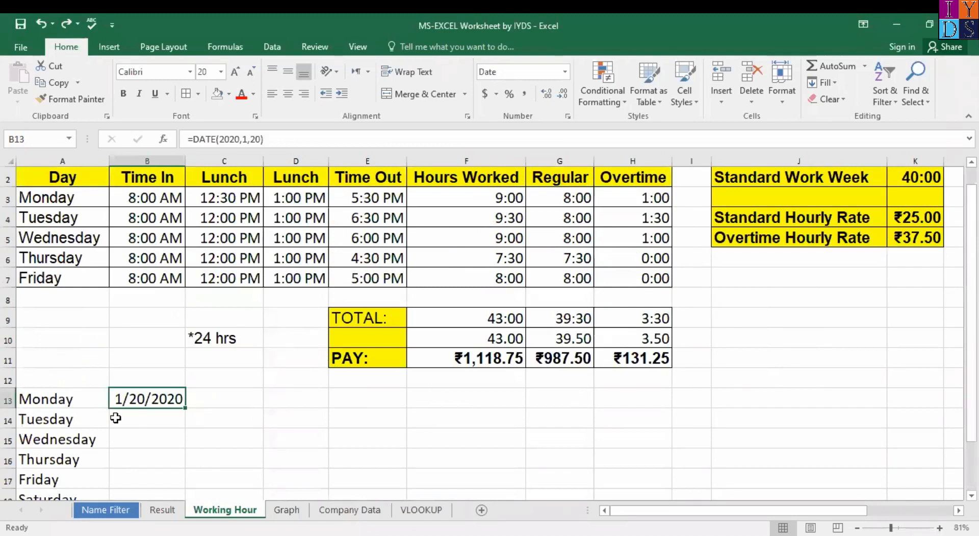
Step: Enter =TIME(1,12,0) in C14 to show 1:12 AM
click(224, 423)
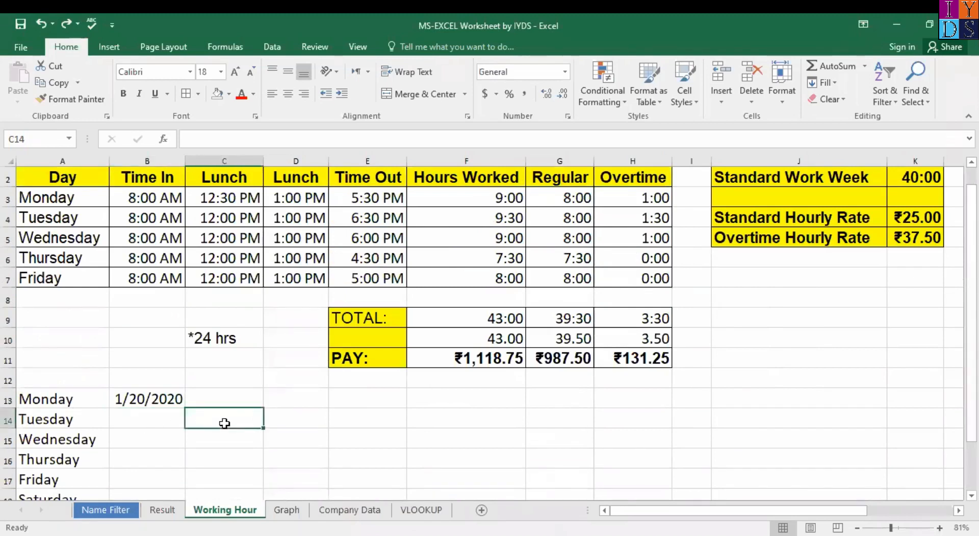
text(=)
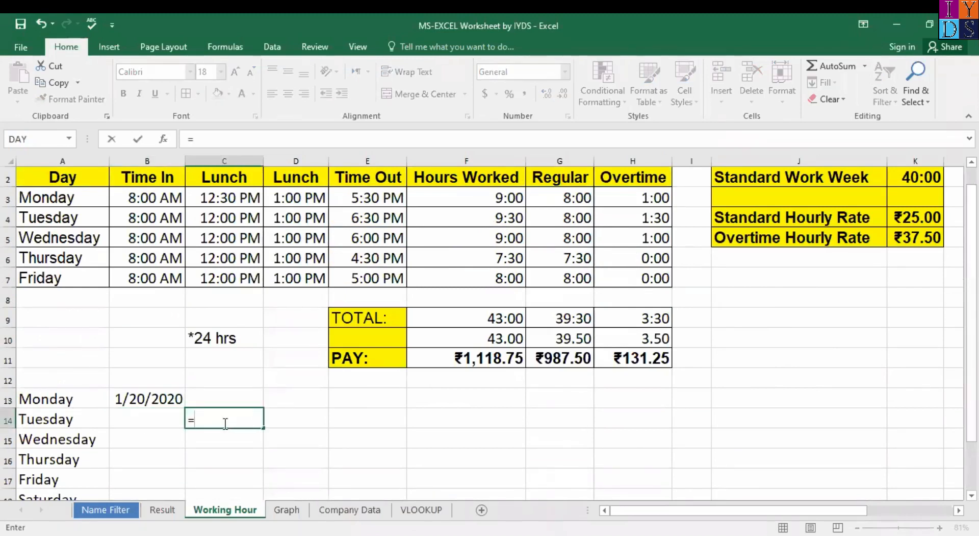
text(TIME()
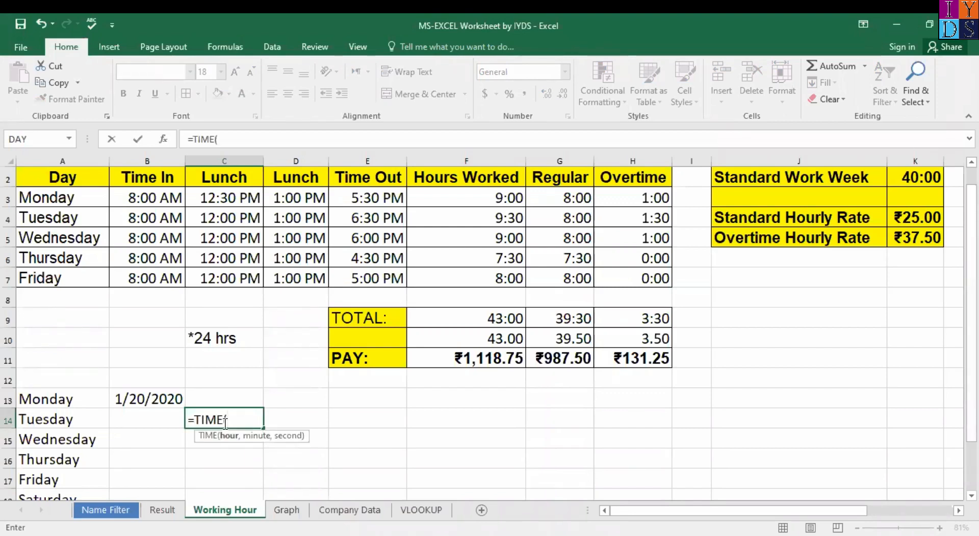
text(1,12,)
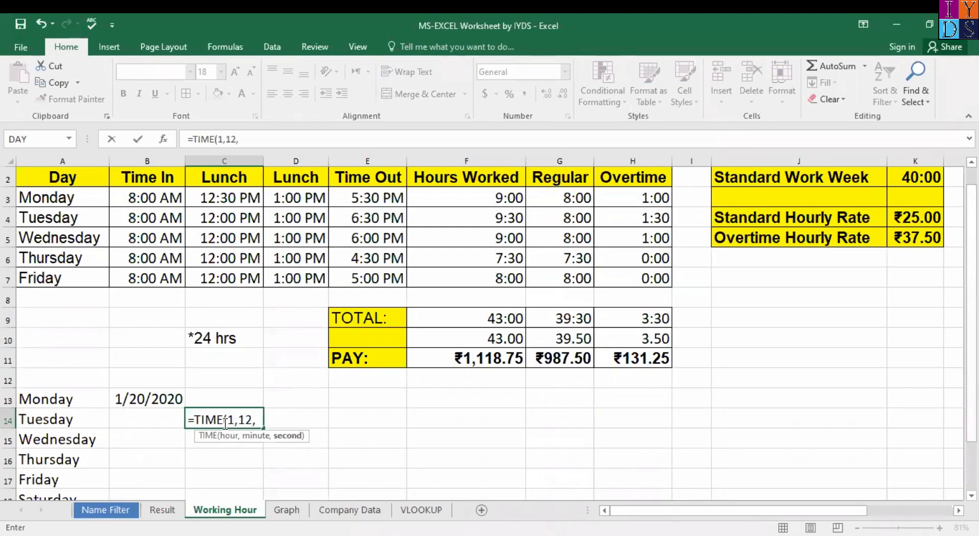
text(0))
key(Return)
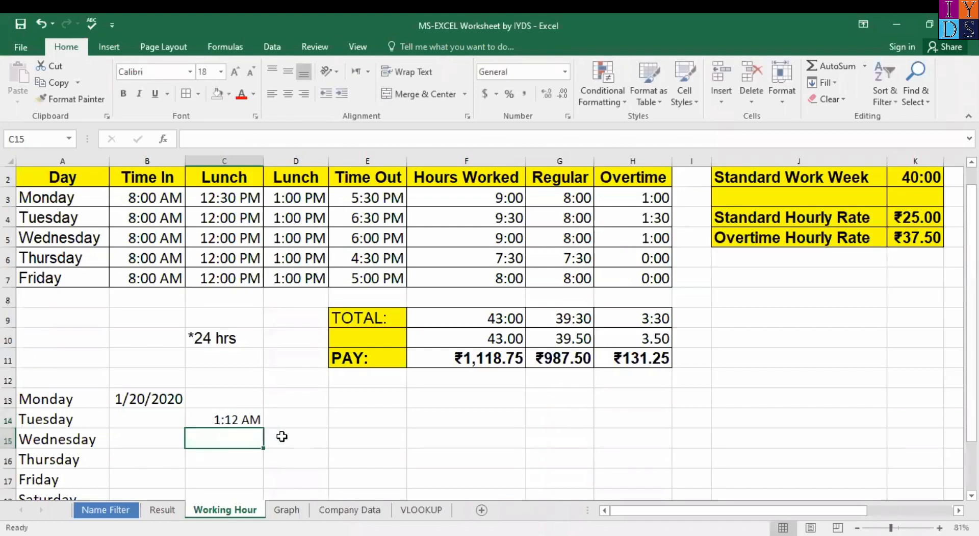
Step: Apply the h:mm time format to C14, then undo to keep 1:12 AM
click(247, 420)
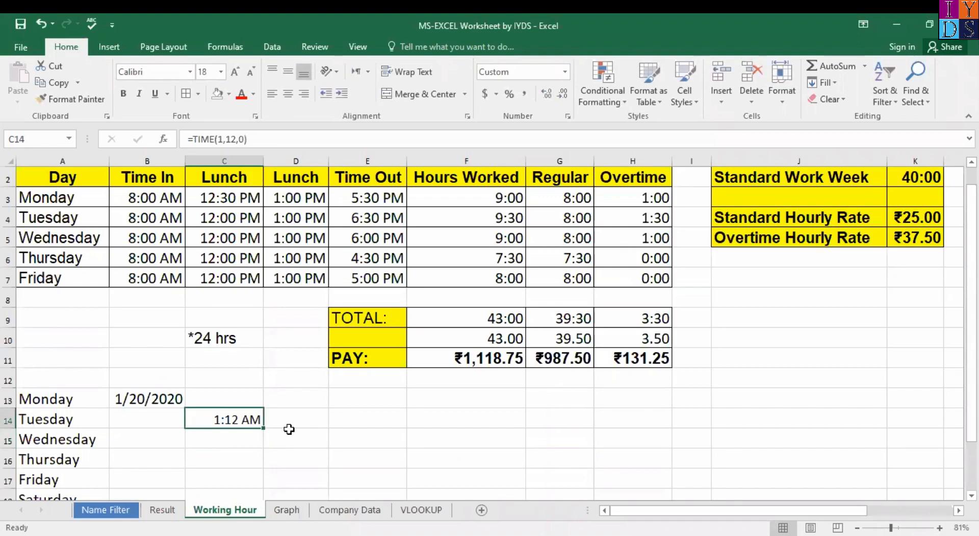
right_click(255, 419)
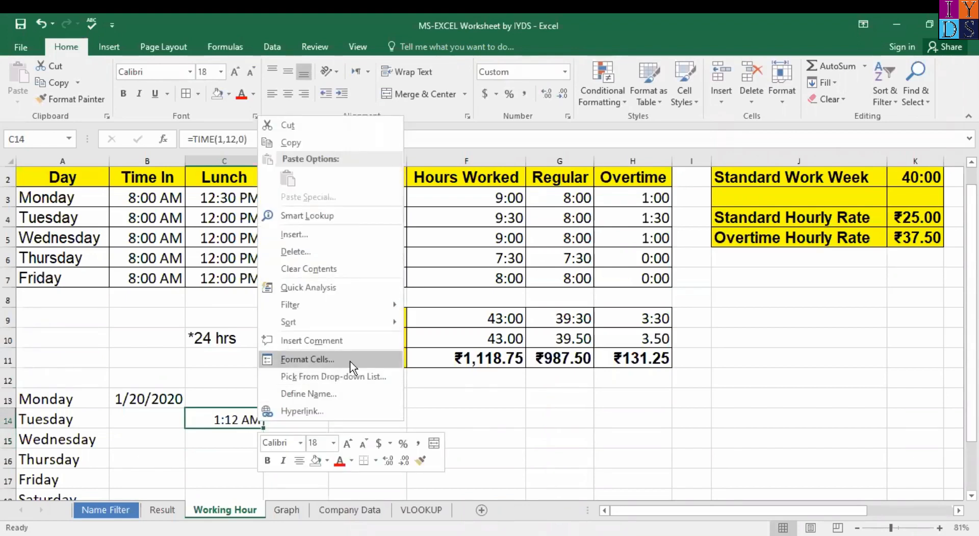
click(350, 360)
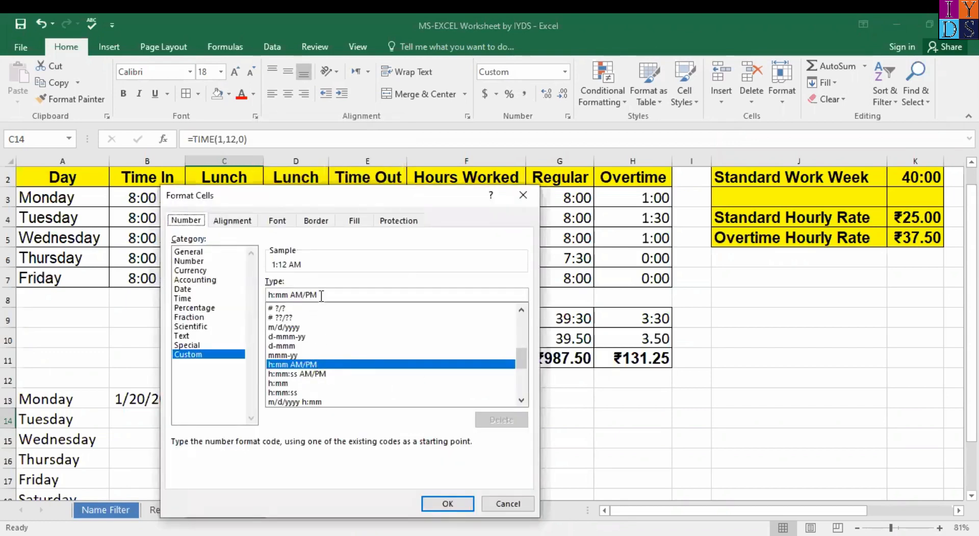
click(305, 382)
click(305, 393)
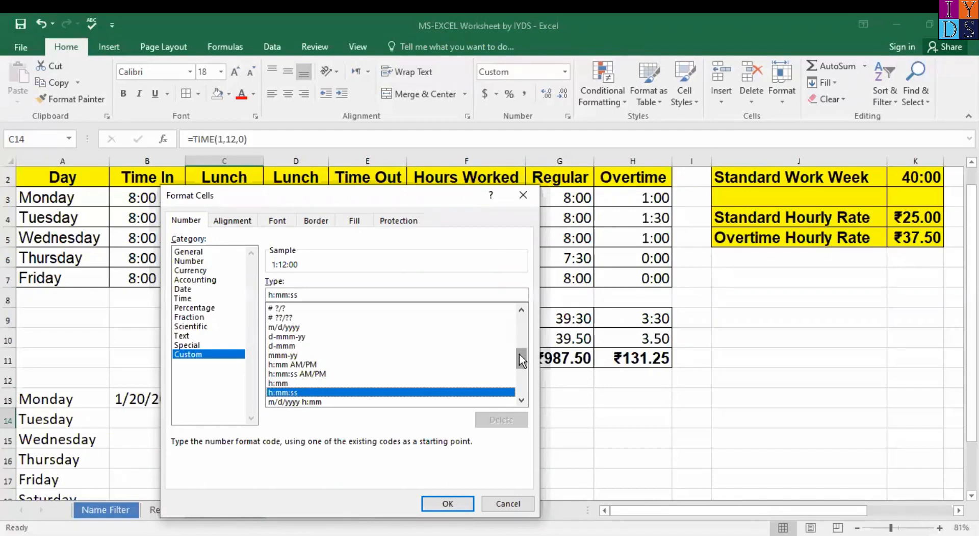
drag(519, 353, 519, 356)
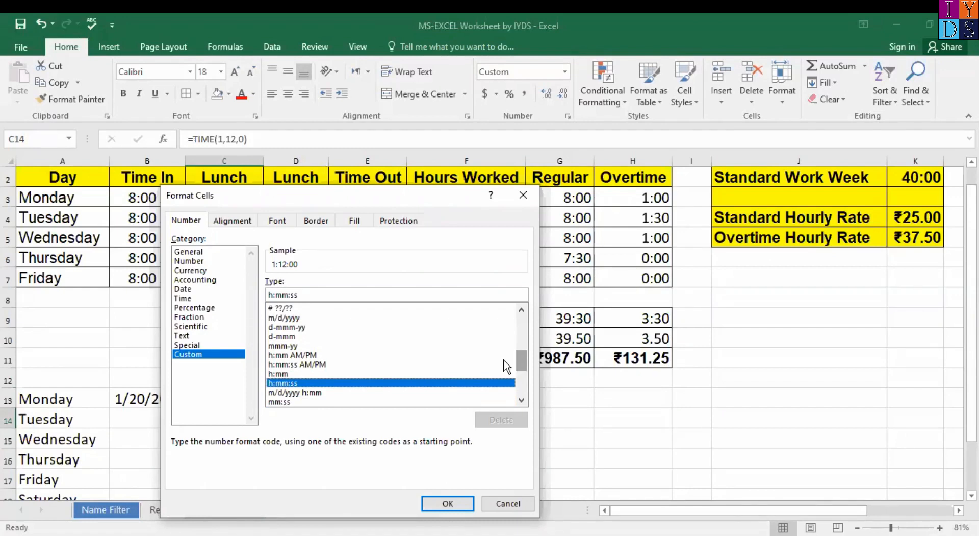
click(280, 373)
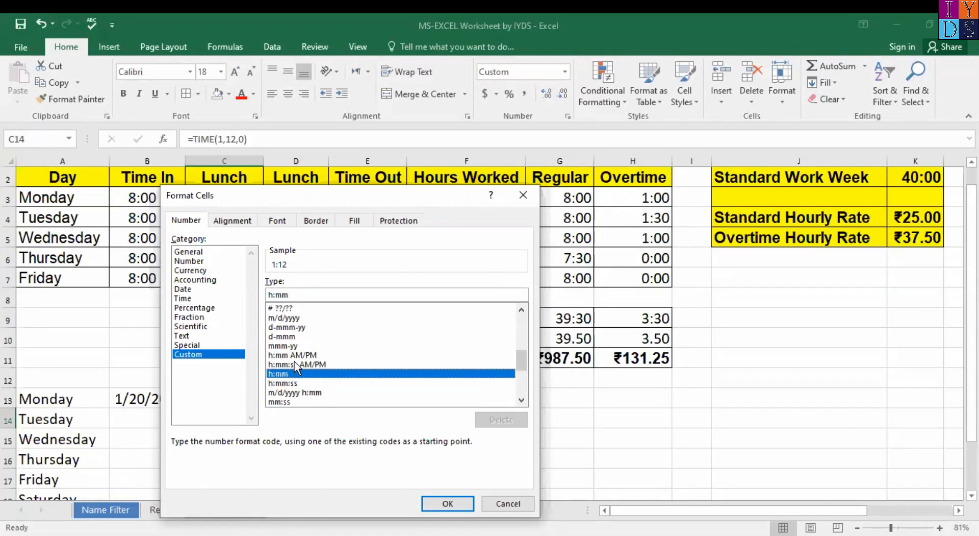
drag(359, 199, 440, 187)
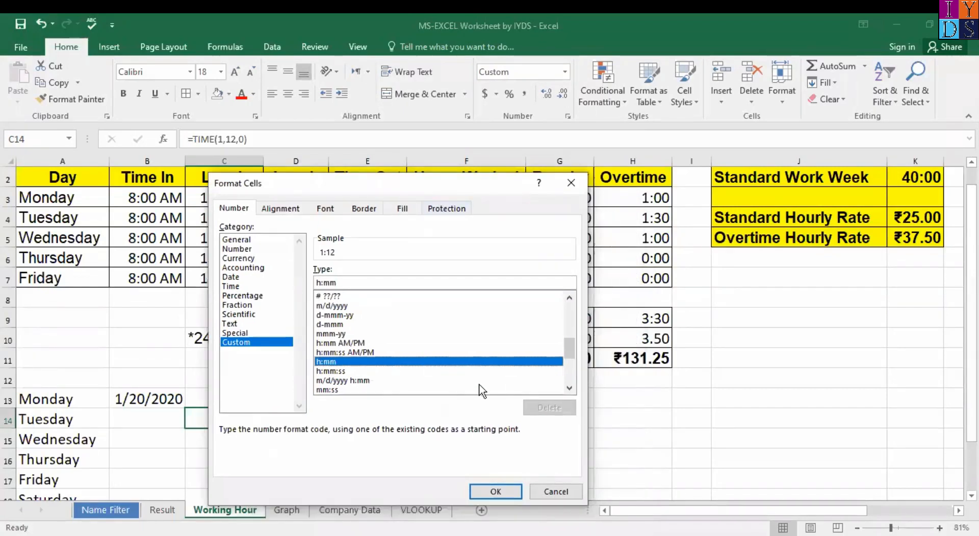
click(503, 488)
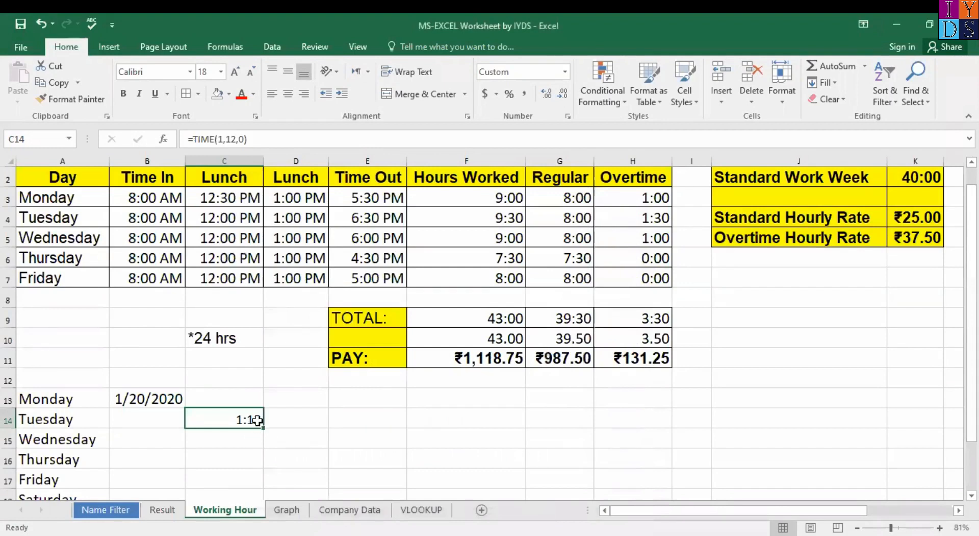
key(ctrl+z)
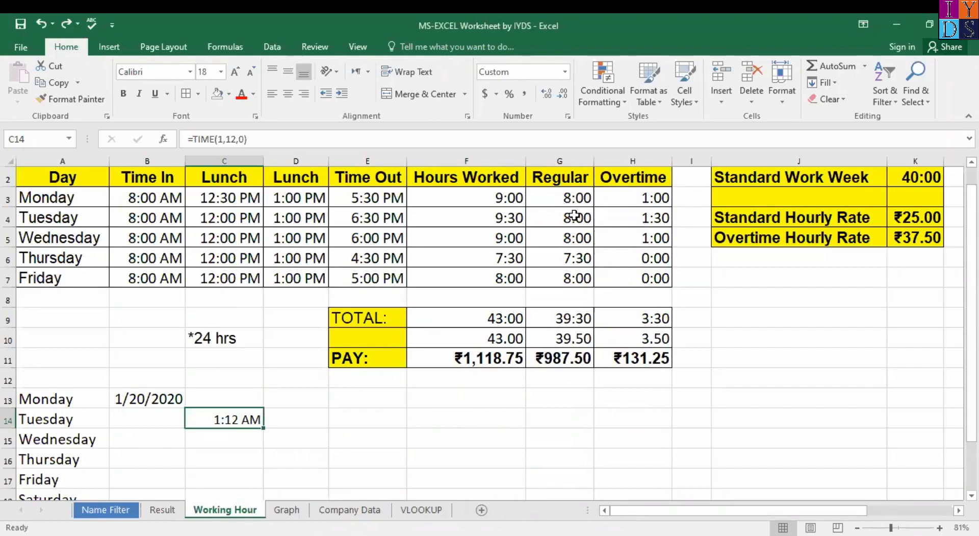
Step: Inspect F3, then open G3's =IF(F3>$K$1,$K$1,F3) for editing against K1's 8:00
click(485, 201)
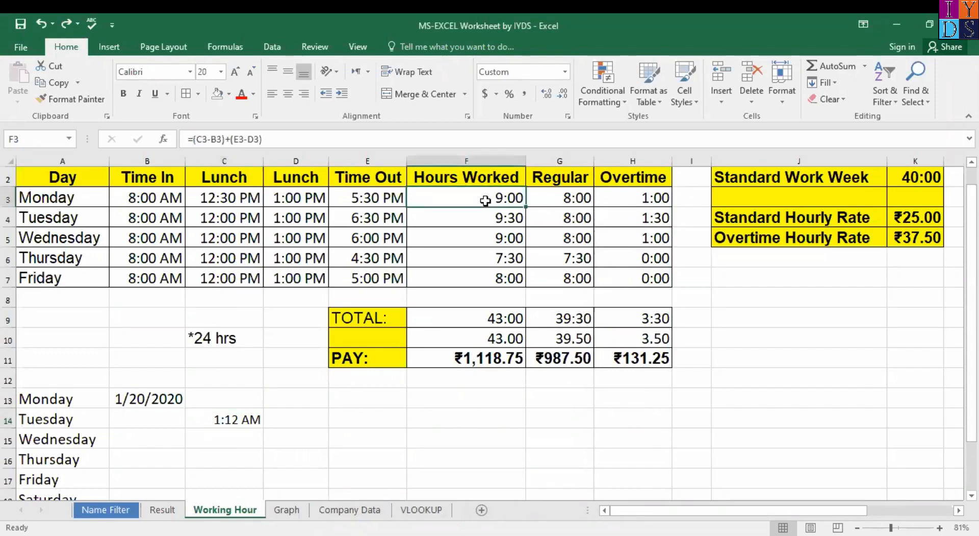
click(582, 189)
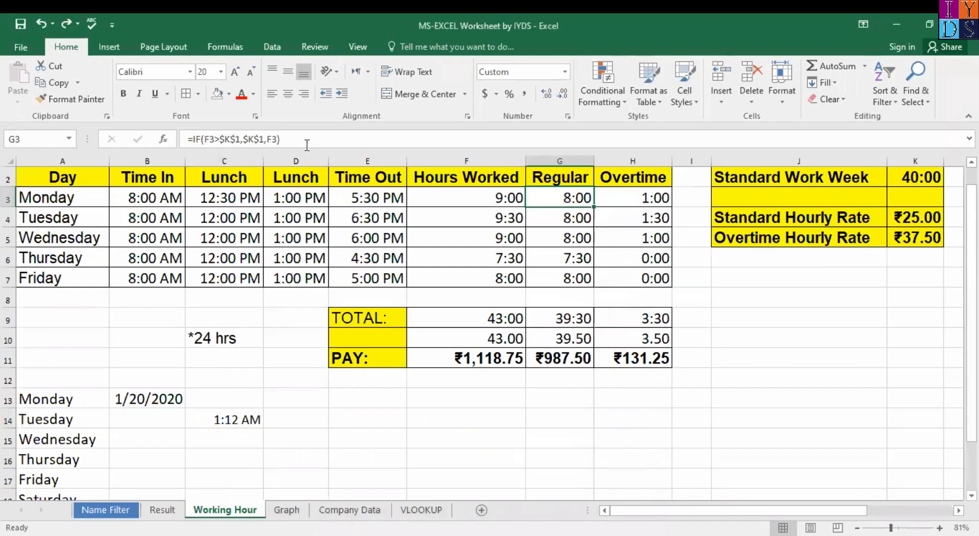
click(284, 144)
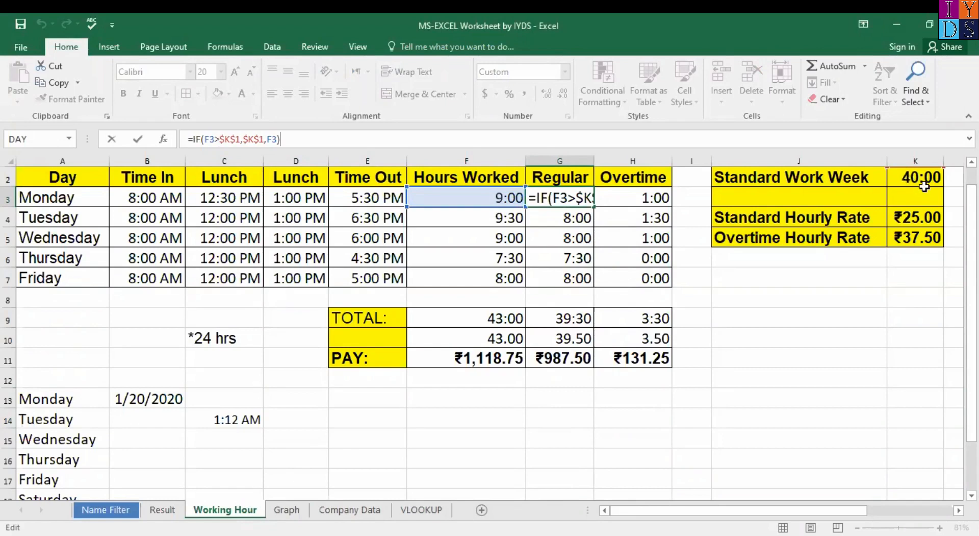
drag(972, 247, 972, 229)
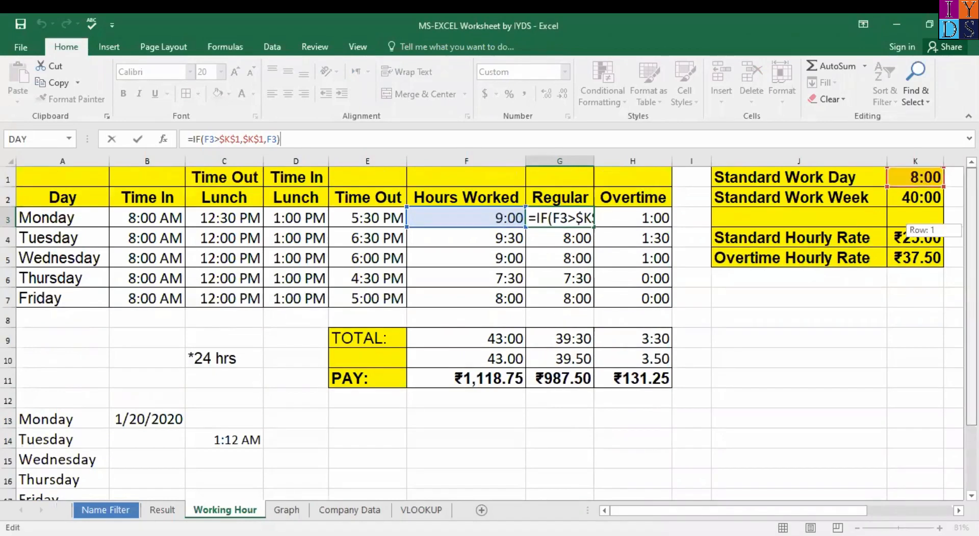
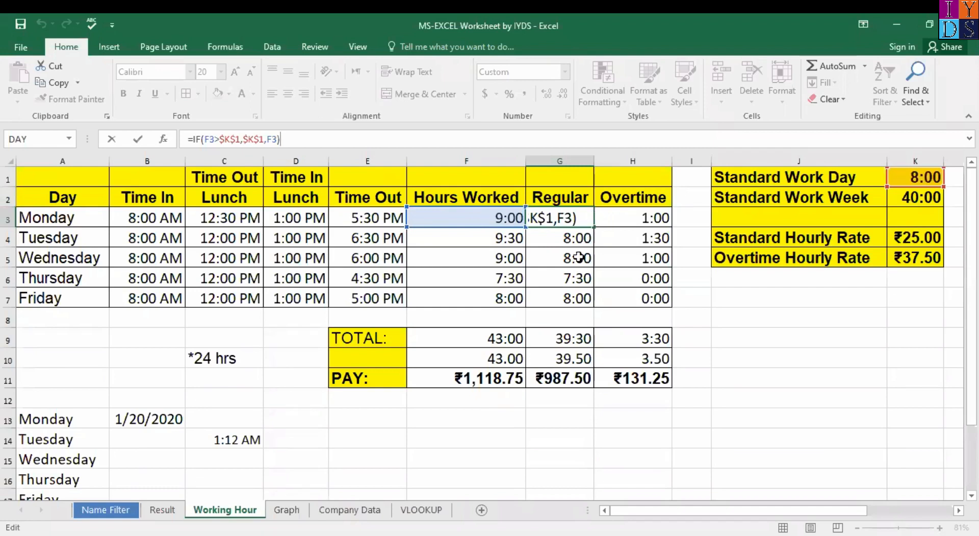
Step: Check the Regular formula in G3, then select the Regular cells G3 through G7
click(583, 216)
click(598, 236)
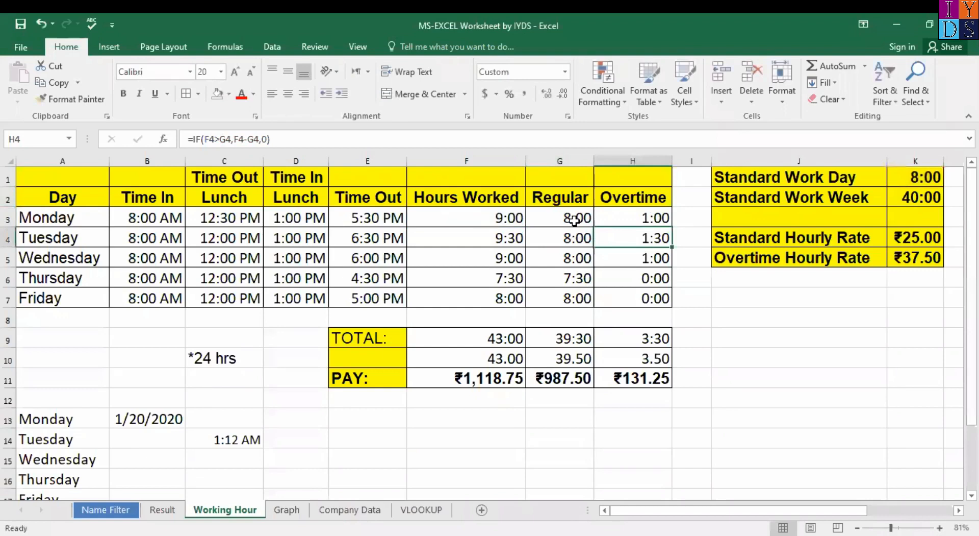
click(576, 223)
shift+click(575, 302)
Step: Clear G3:G7, then begin an IF in G3 testing F3>$K$1
key(Delete)
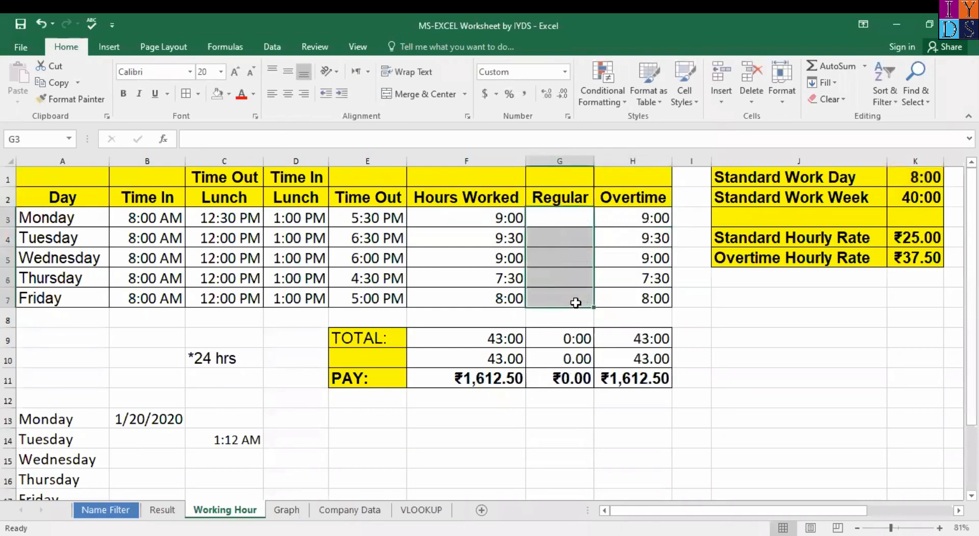
click(571, 216)
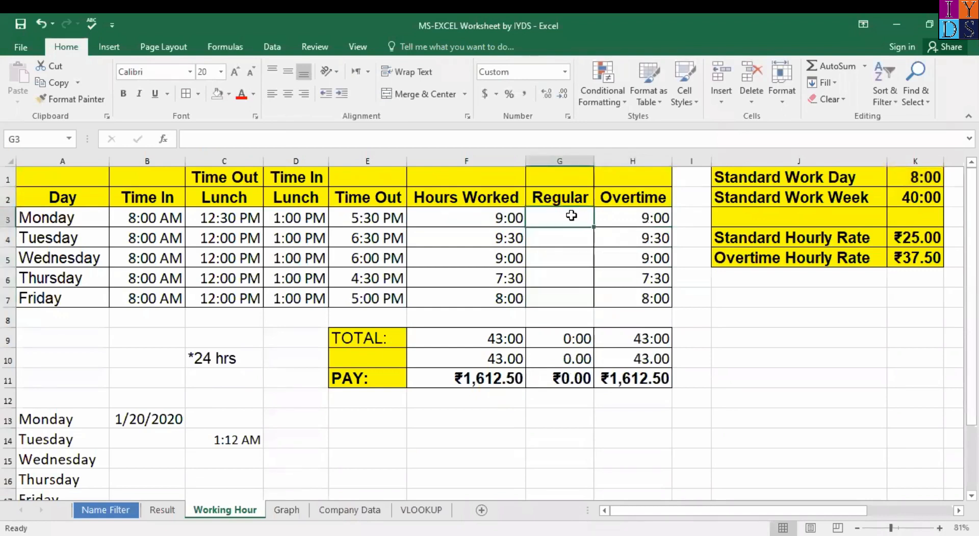
text(=)
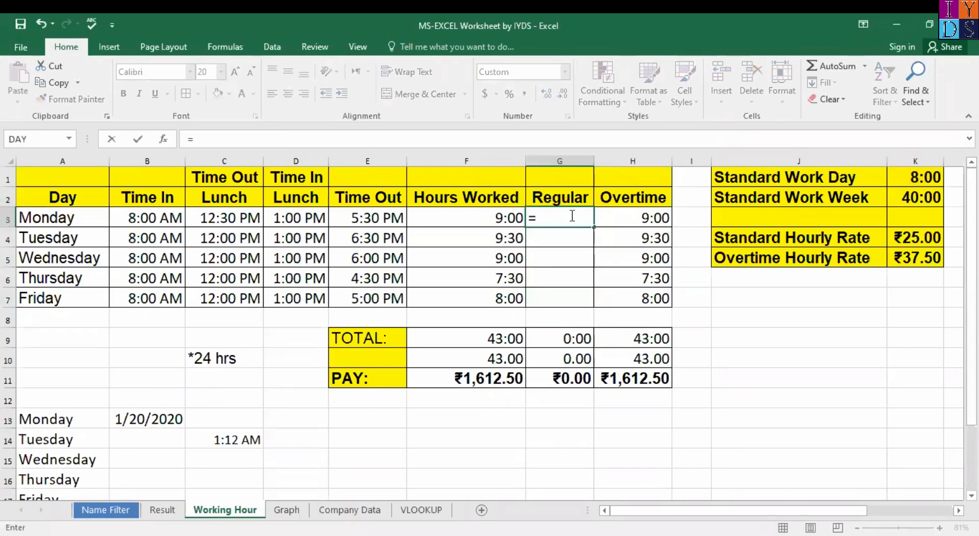
text(if)
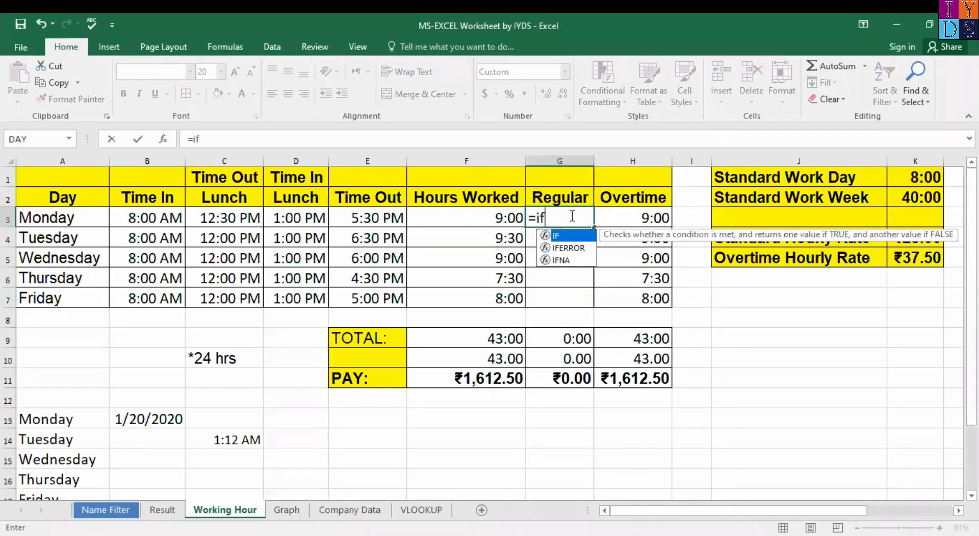
key(ctrl+a)
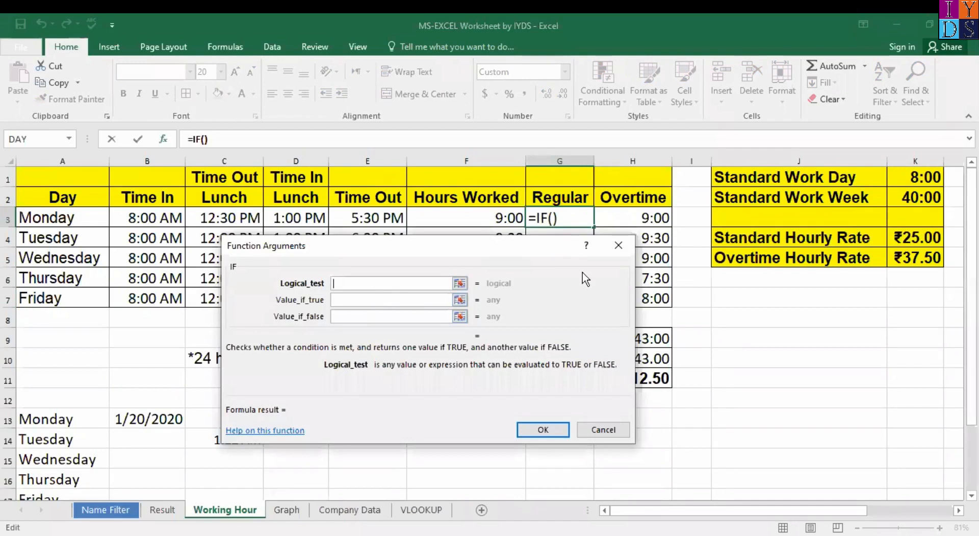
click(500, 218)
text(>)
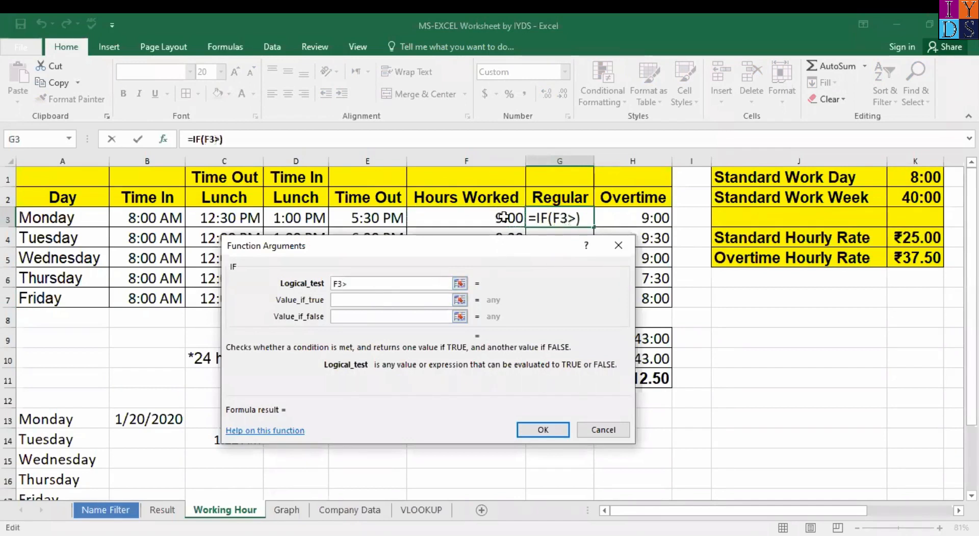
click(921, 182)
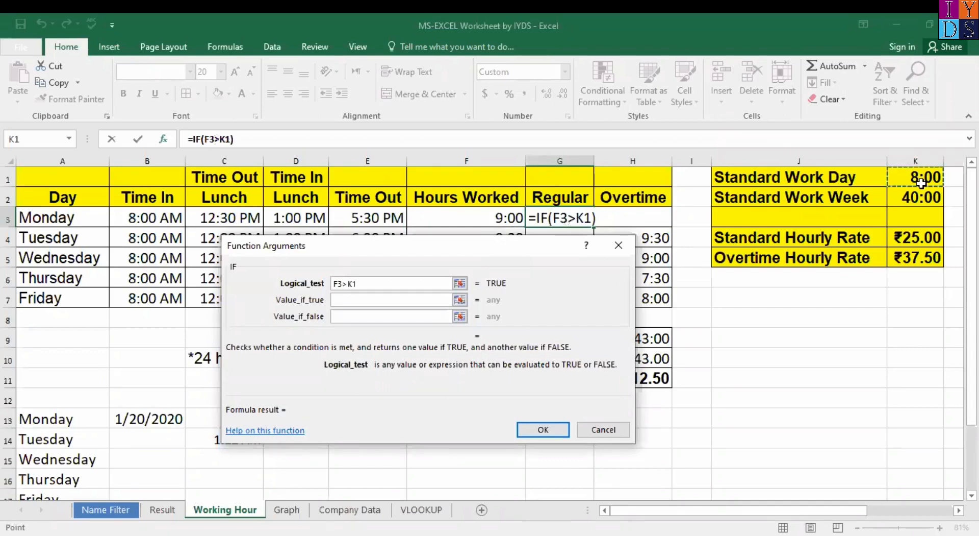
key(F4)
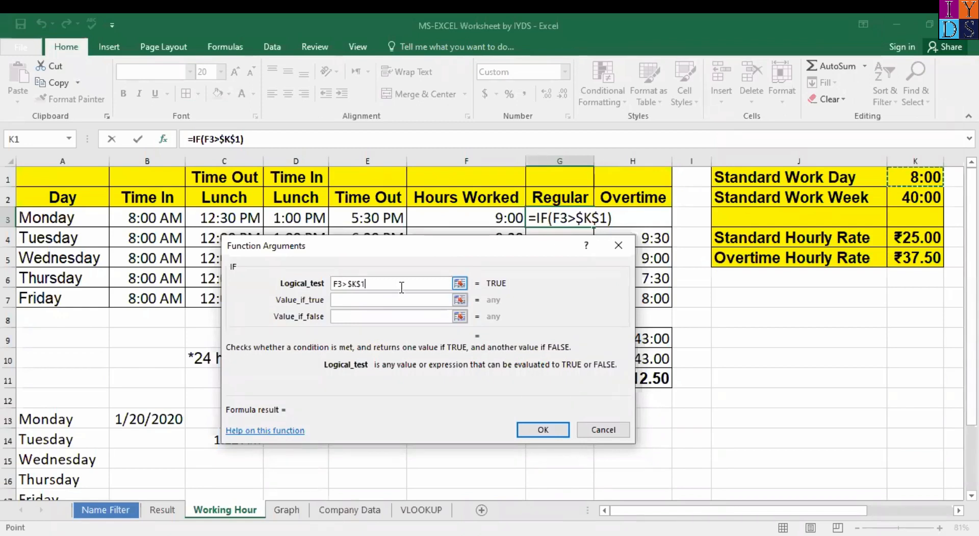
Step: Erase and re-enter the IF condition as F3>$K$1
key(BackSpace)
key(BackSpace)
key(BackSpace)
key(BackSpace)
key(BackSpace)
key(BackSpace)
key(BackSpace)
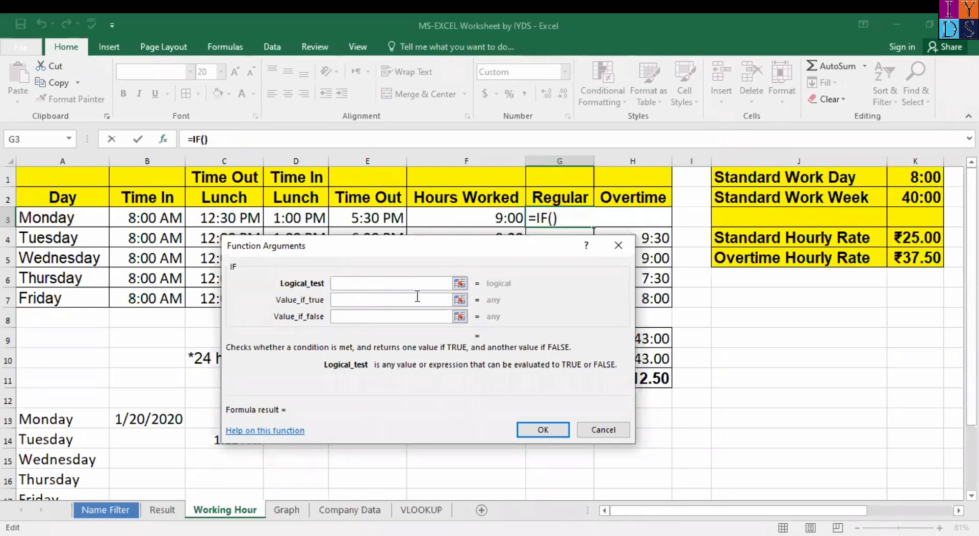
click(500, 217)
text(>)
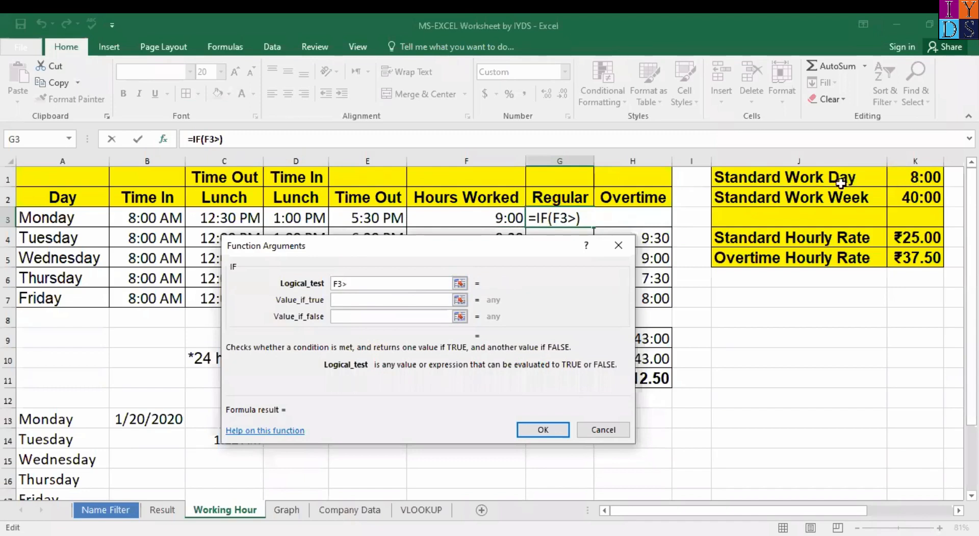
click(903, 175)
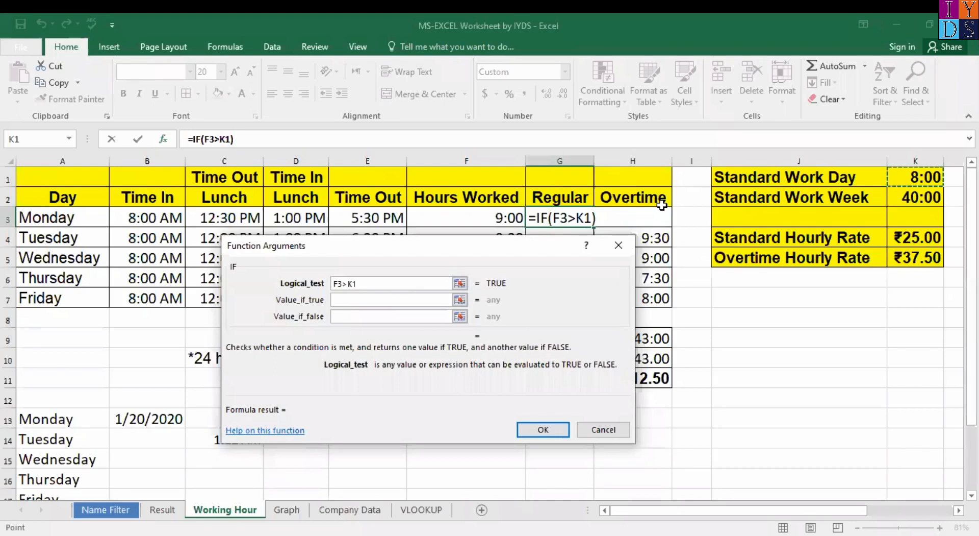
key(F4)
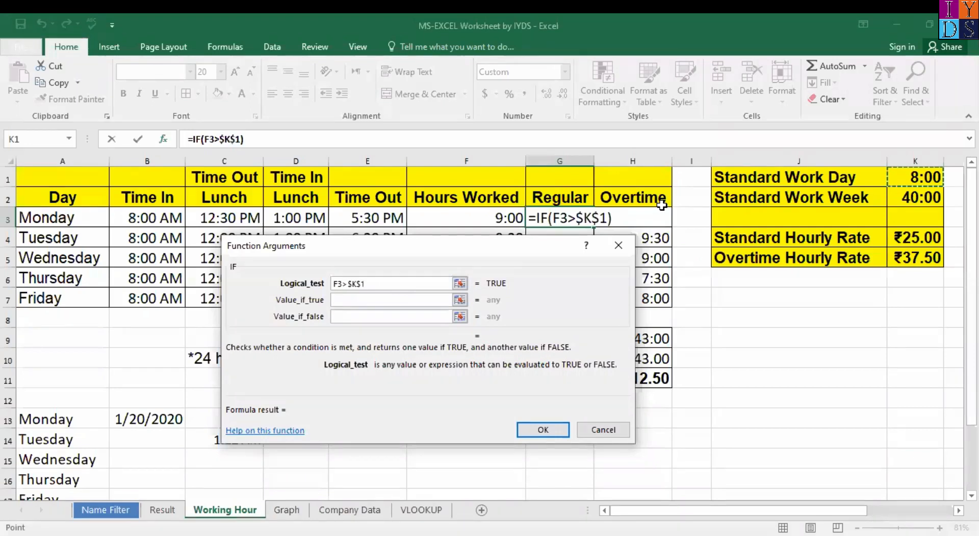
Step: Finish the IF with $K$1 if true and F3 if false, then copy it down to G7
click(388, 300)
click(923, 178)
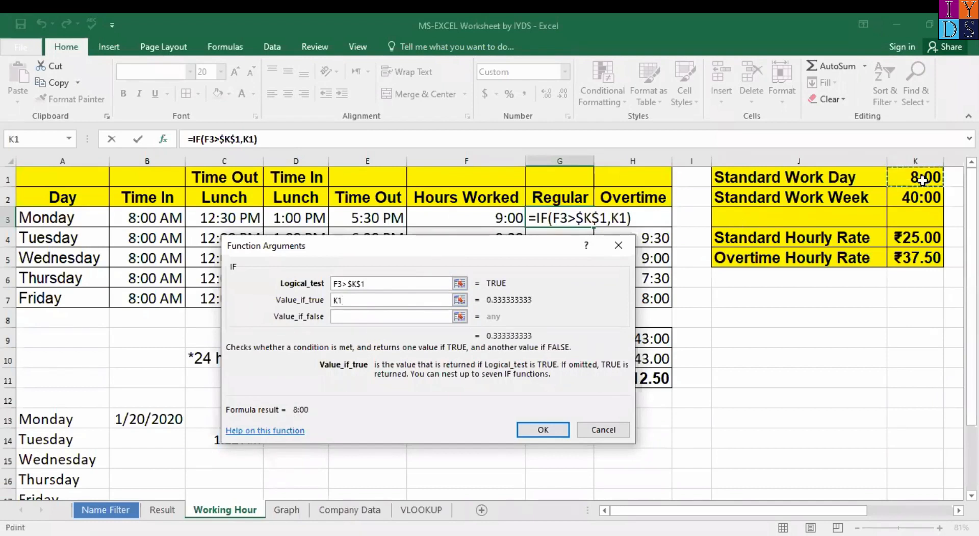
key(F4)
key(Tab)
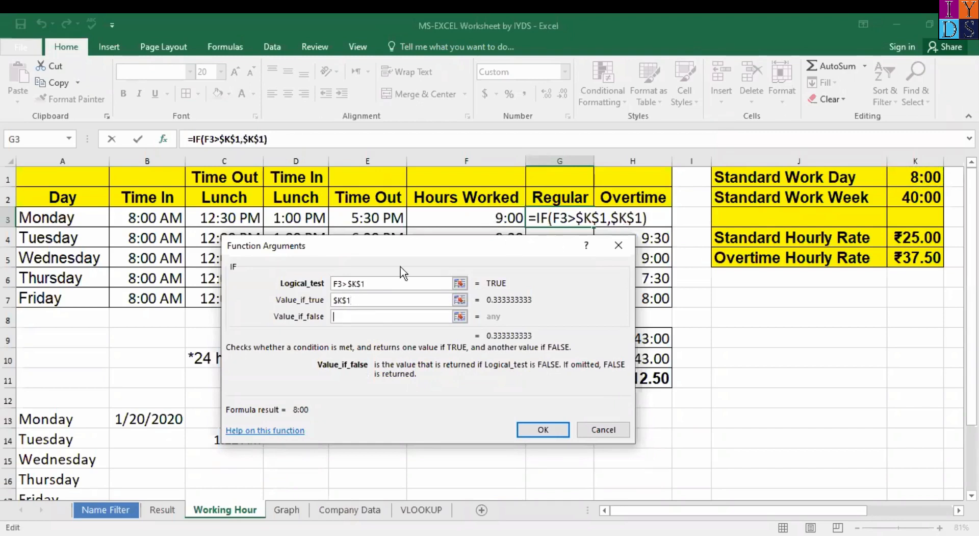
click(340, 317)
click(490, 220)
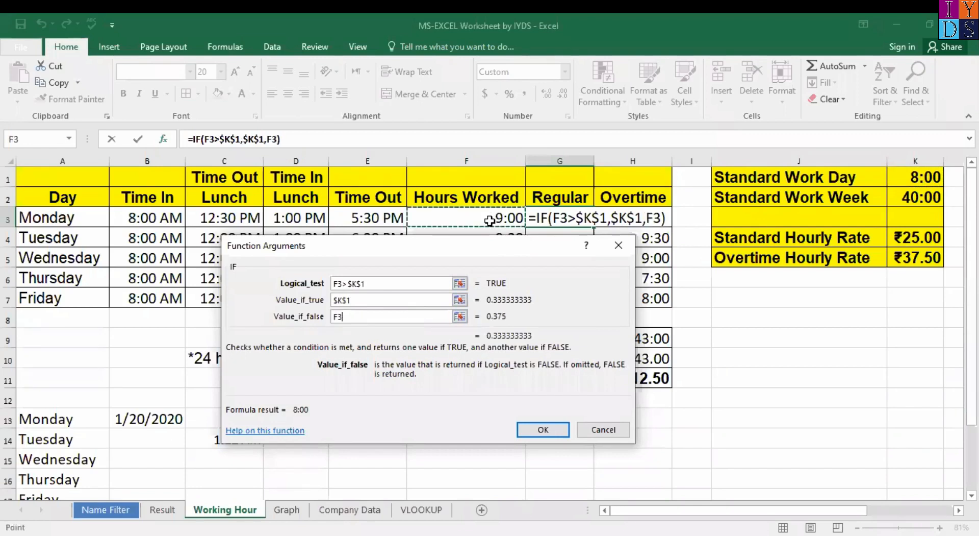
click(533, 432)
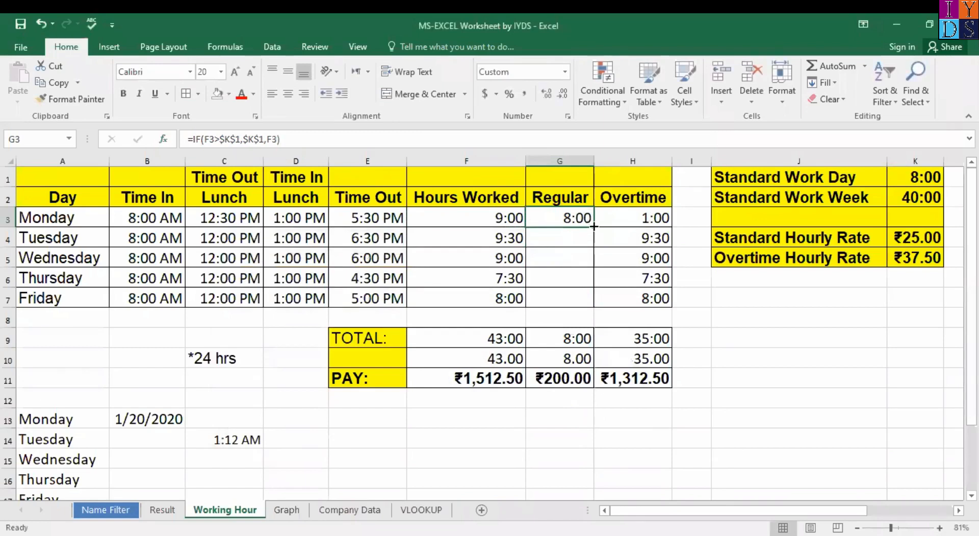
double_click(594, 226)
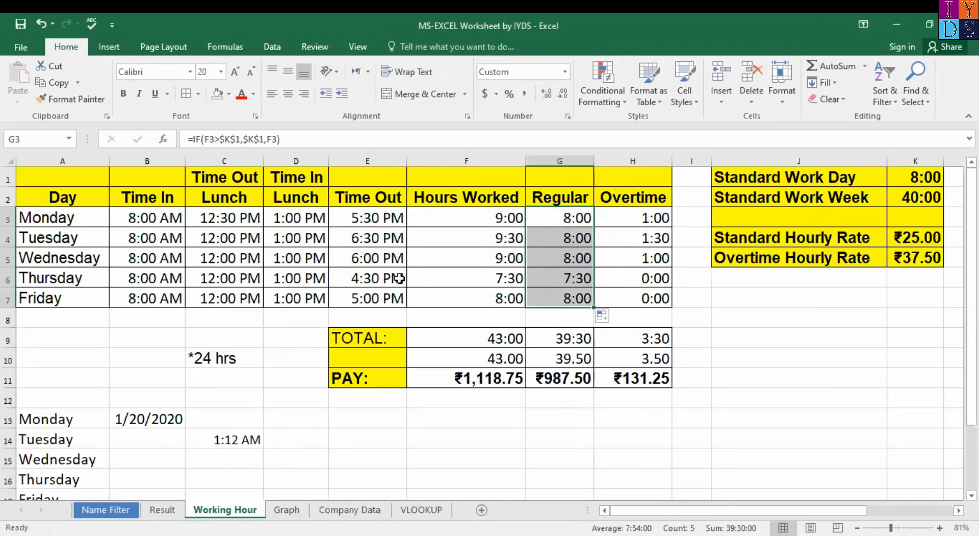
Step: Review the Overtime and Regular formulas, undo the G4:G7 fill, and clear G3's formula
click(600, 282)
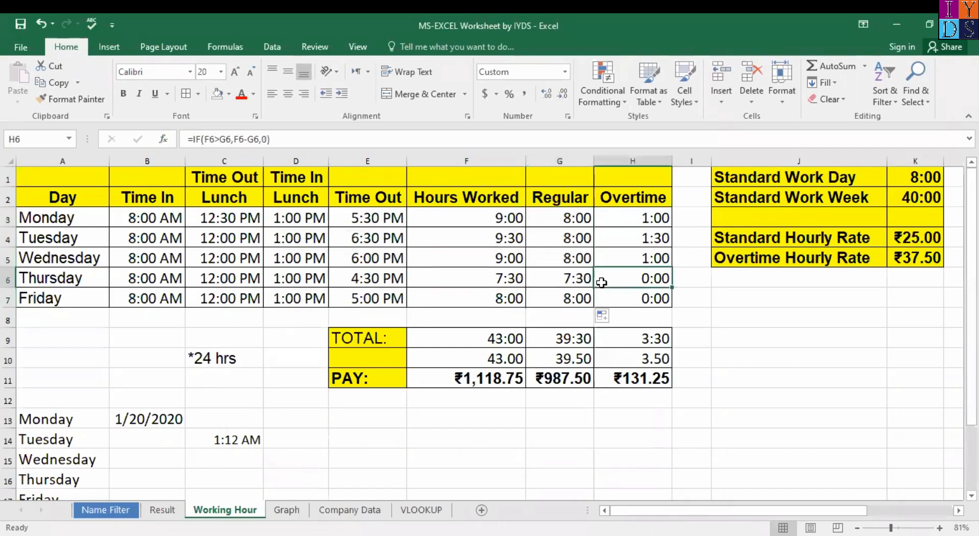
click(586, 220)
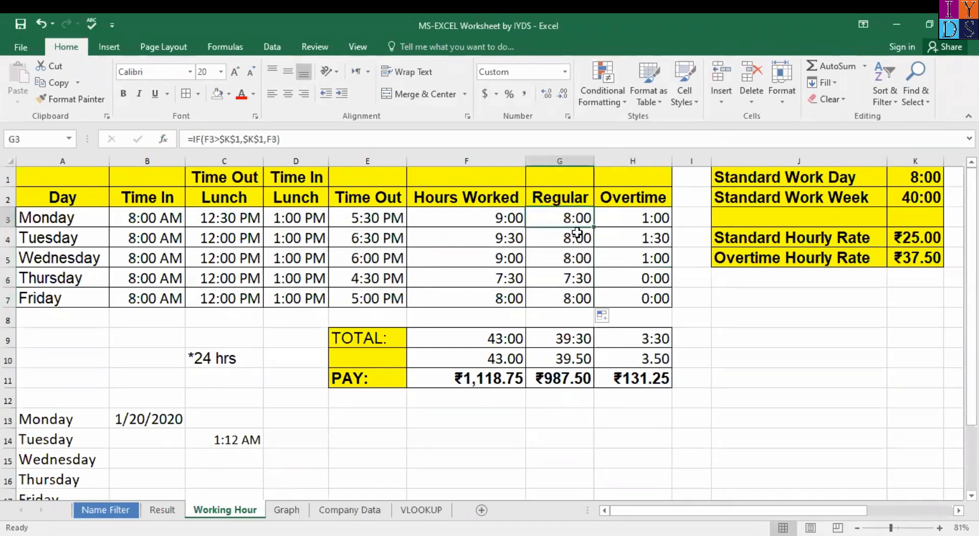
click(578, 231)
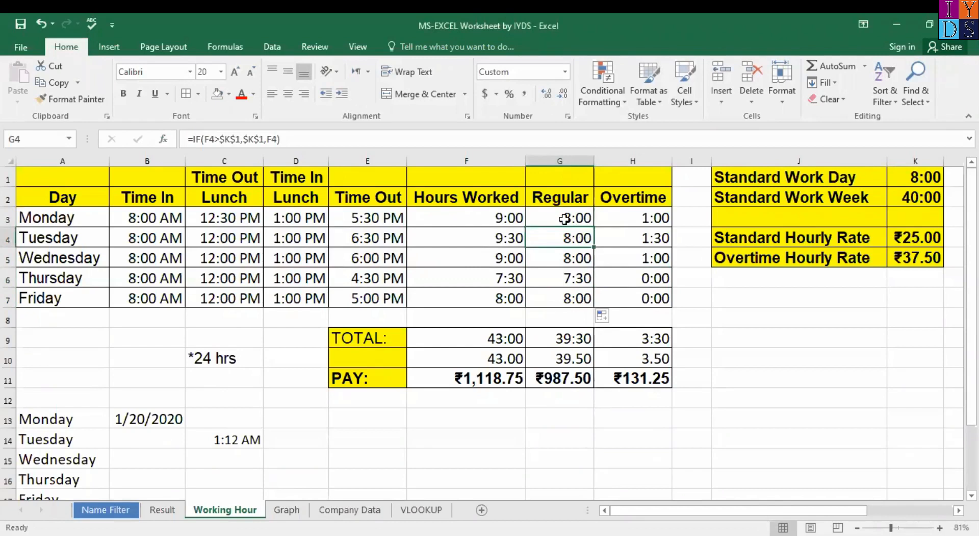
click(564, 219)
key(ctrl+z)
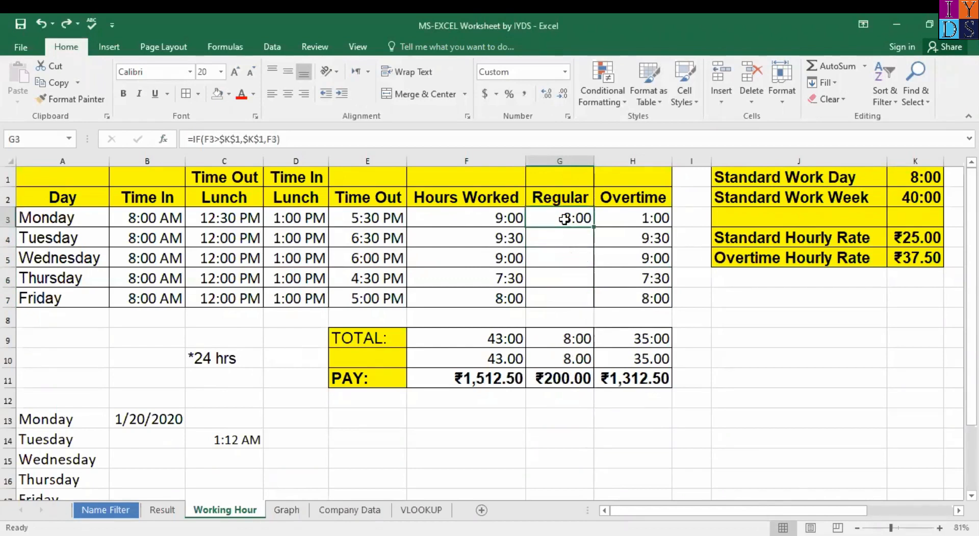
key(Delete)
Step: Start an IF in G3 with the condition F3>$K$1
text(=)
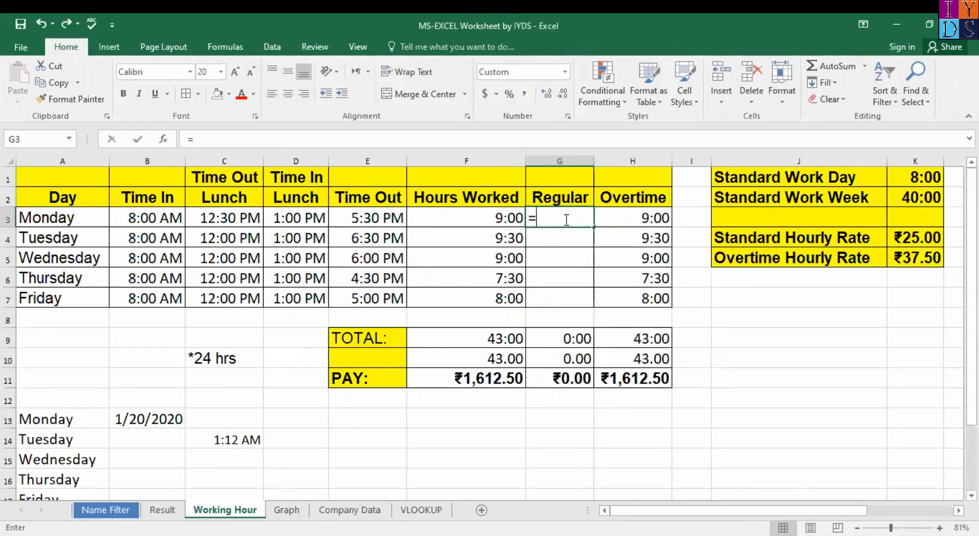
text(if)
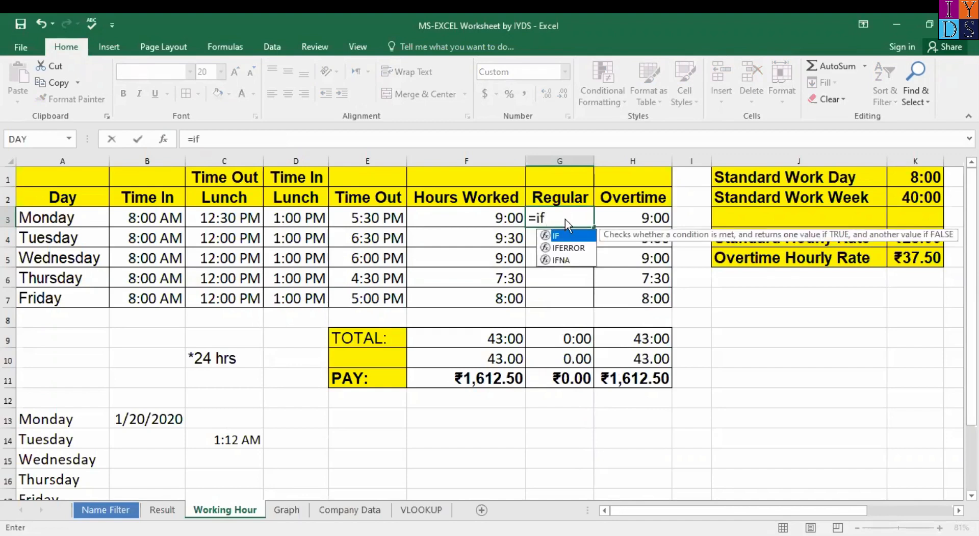
key(ctrl+a)
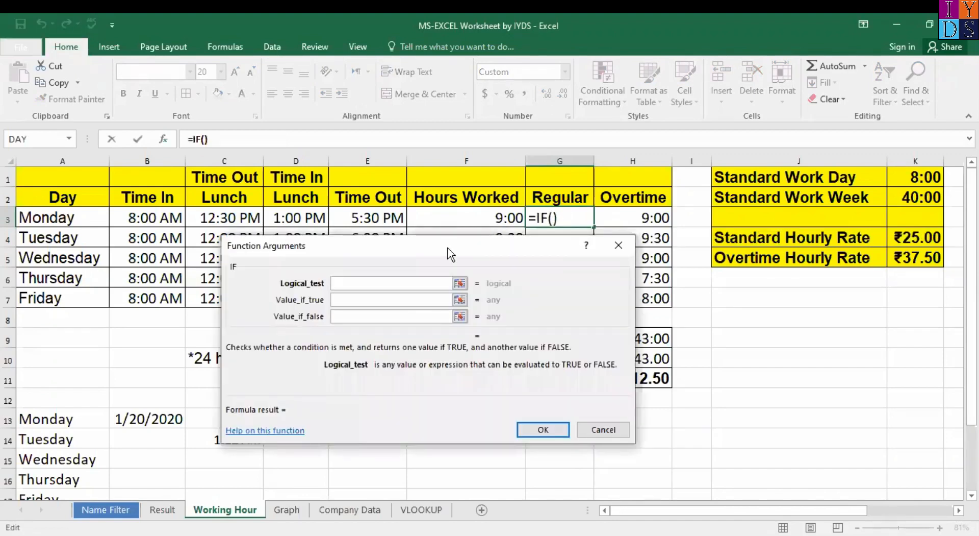
drag(463, 251, 282, 227)
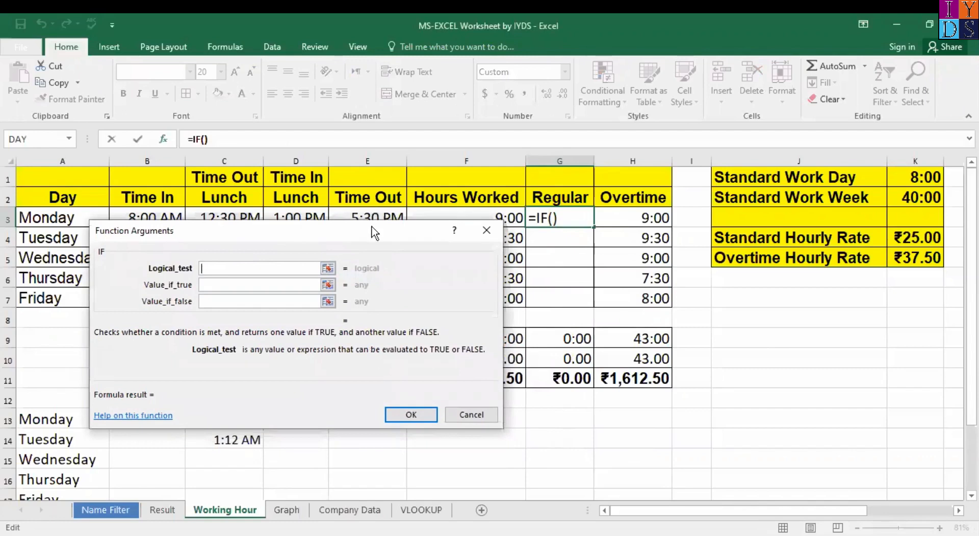
drag(432, 231, 443, 267)
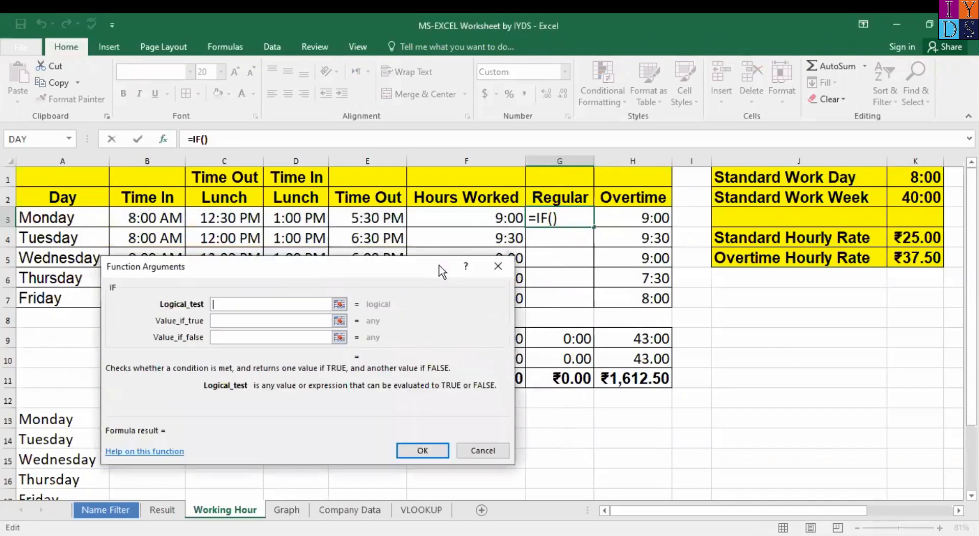
click(485, 221)
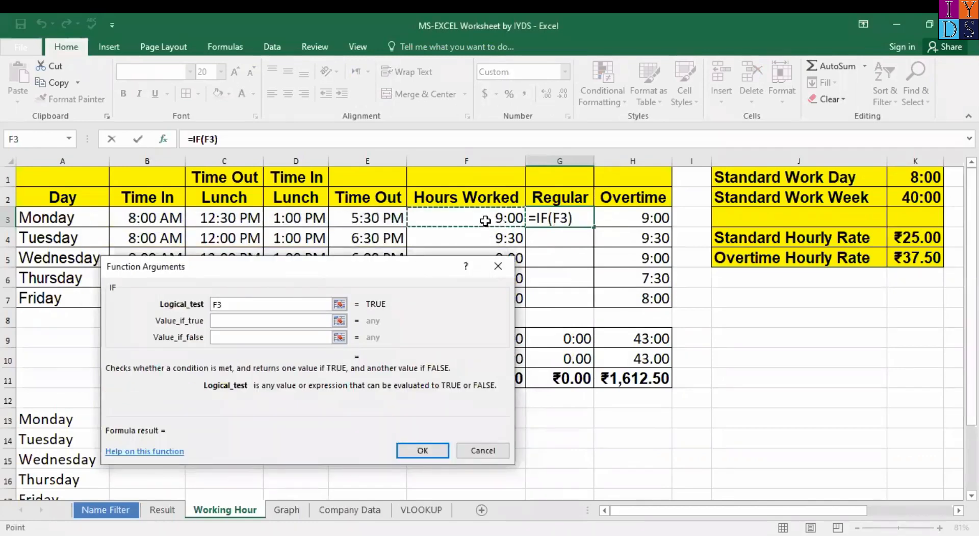
text(>)
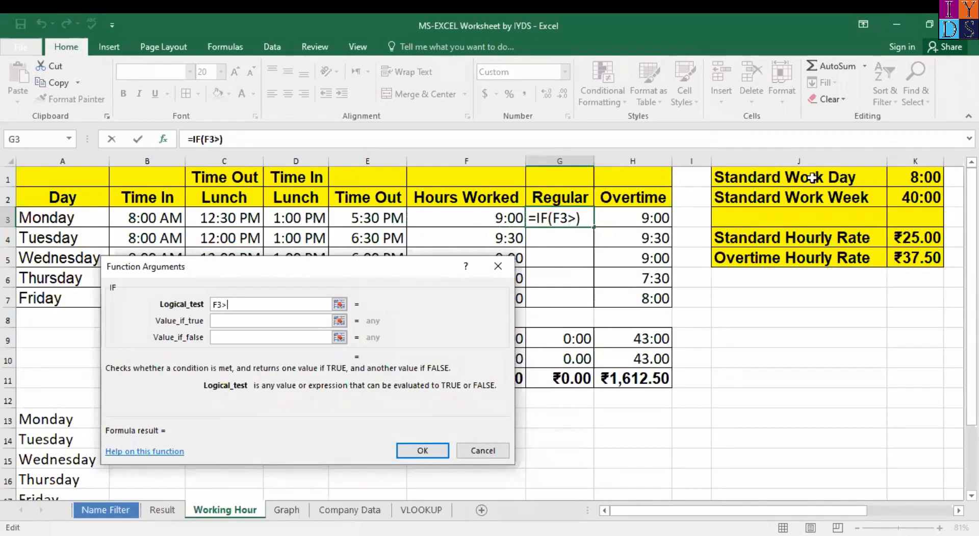
click(920, 176)
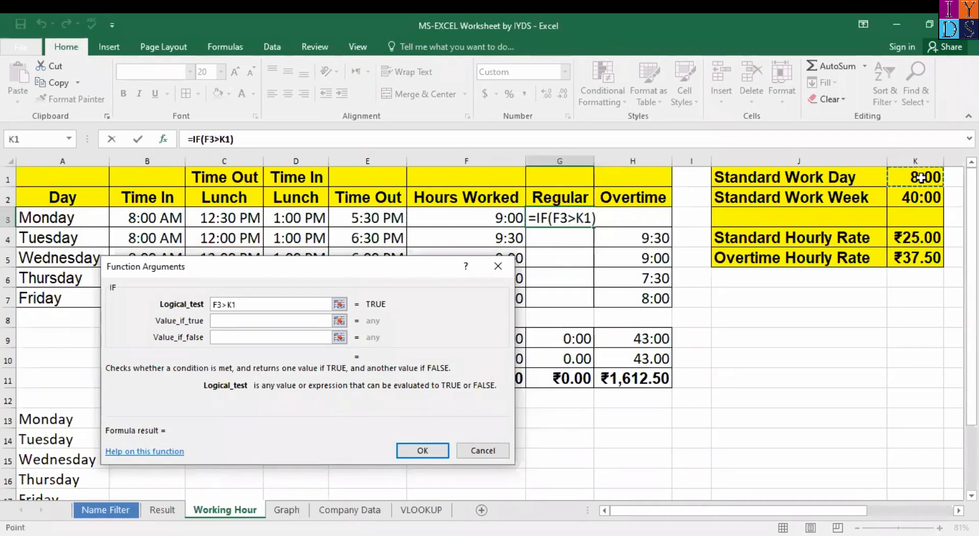
click(252, 318)
key(F4)
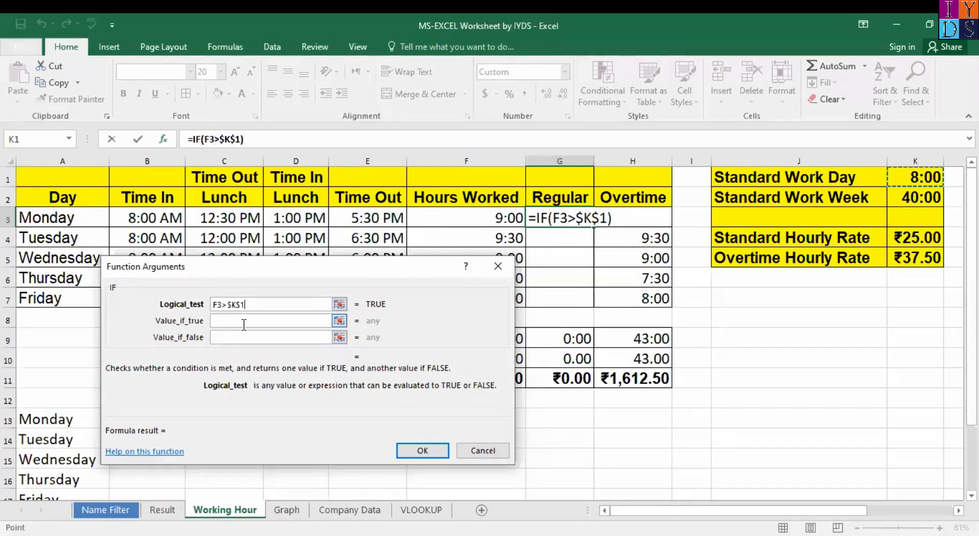
Step: Complete the IF with $K$1 if true and F3 if false, then fill it down to G7
click(249, 323)
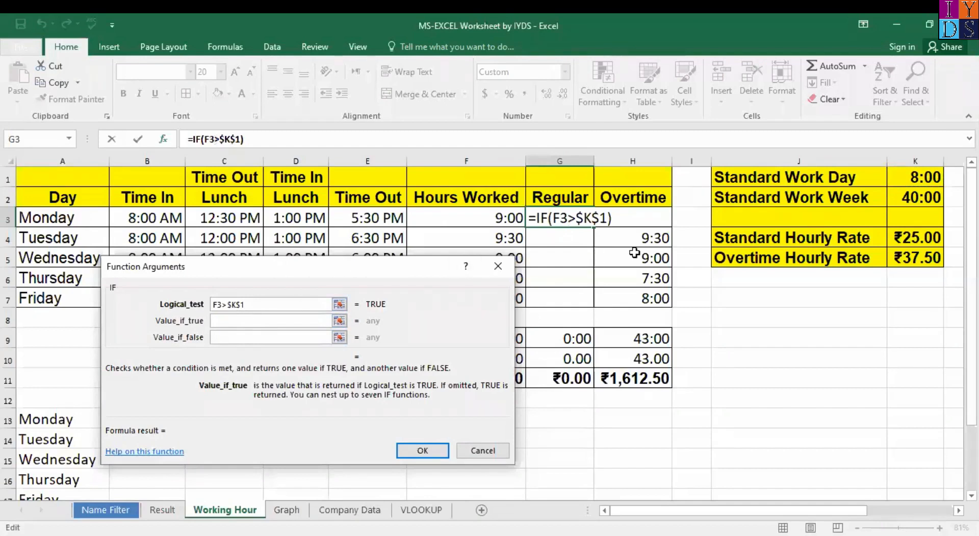
click(918, 176)
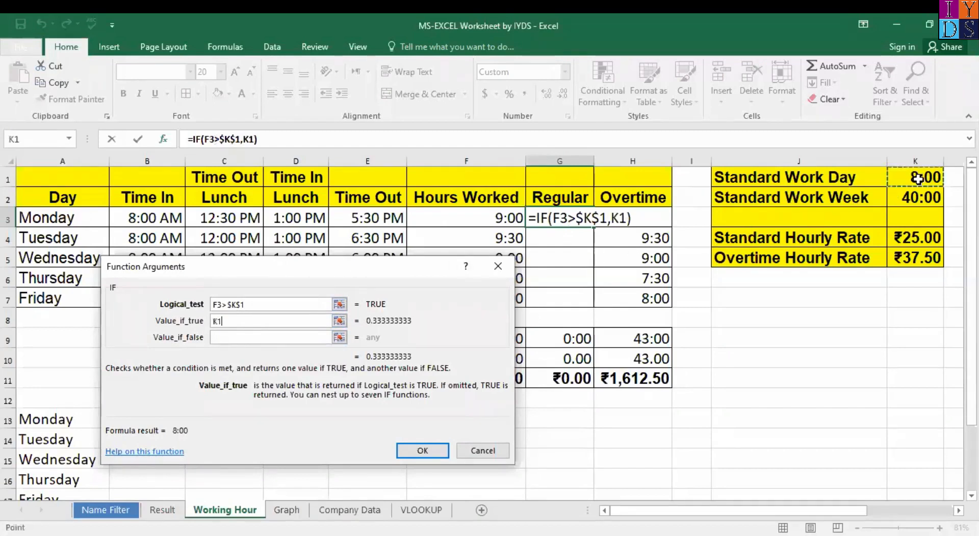
key(F4)
click(267, 338)
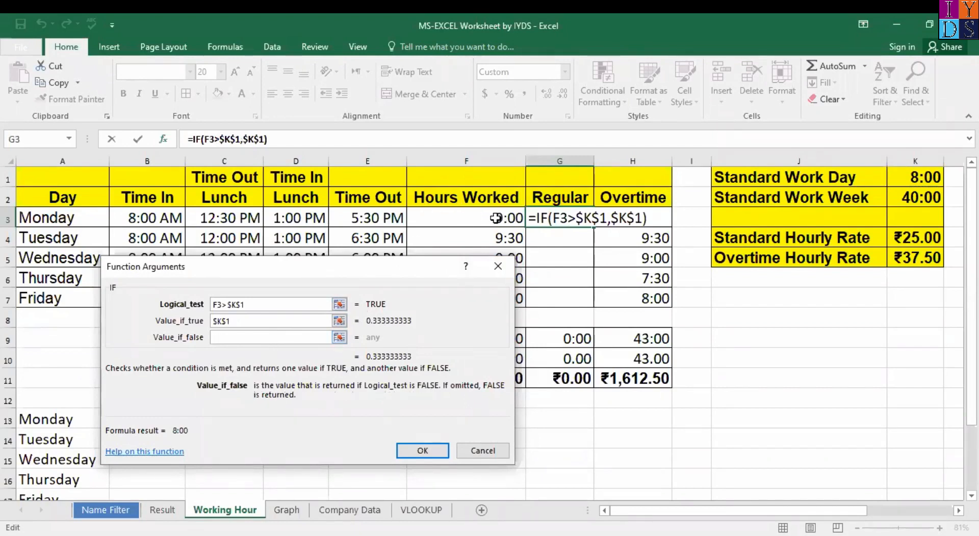
click(495, 217)
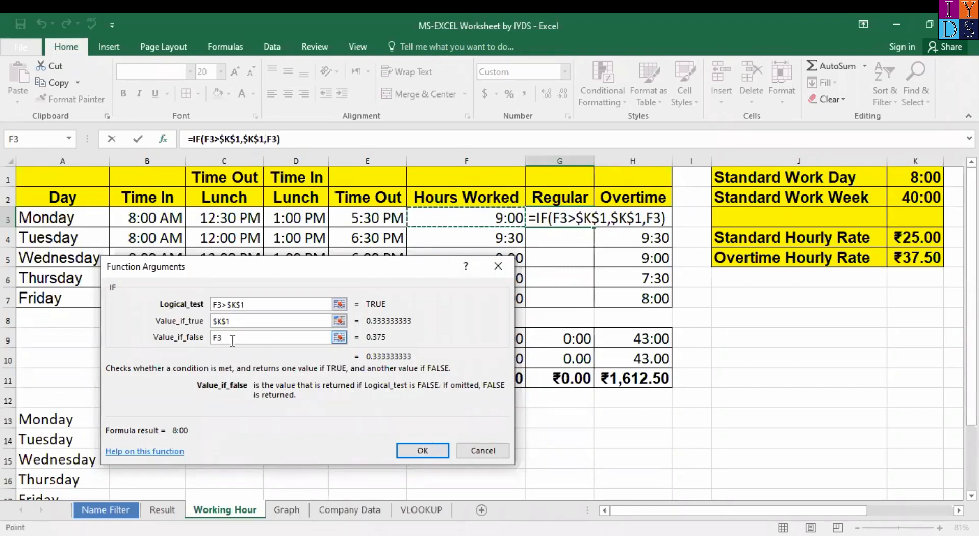
click(428, 451)
drag(594, 228, 594, 311)
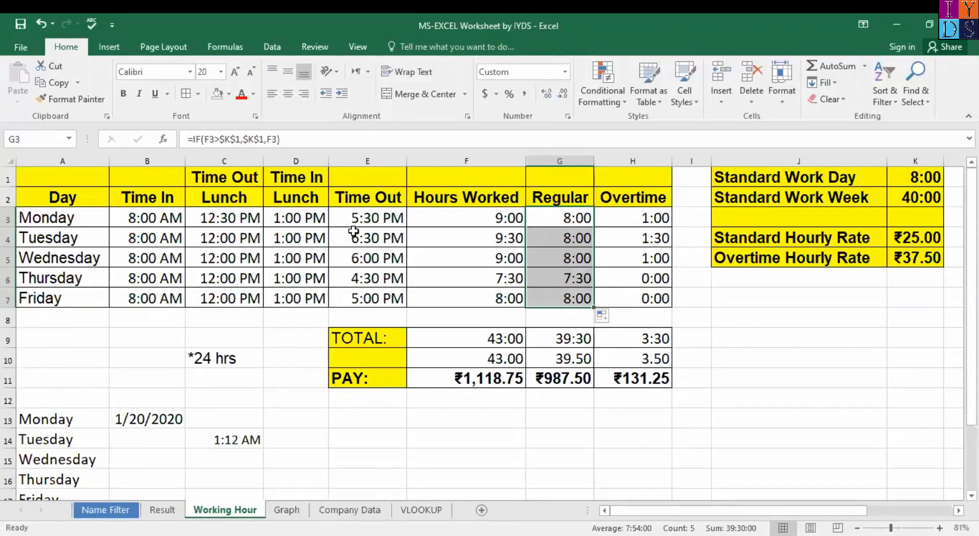
click(563, 277)
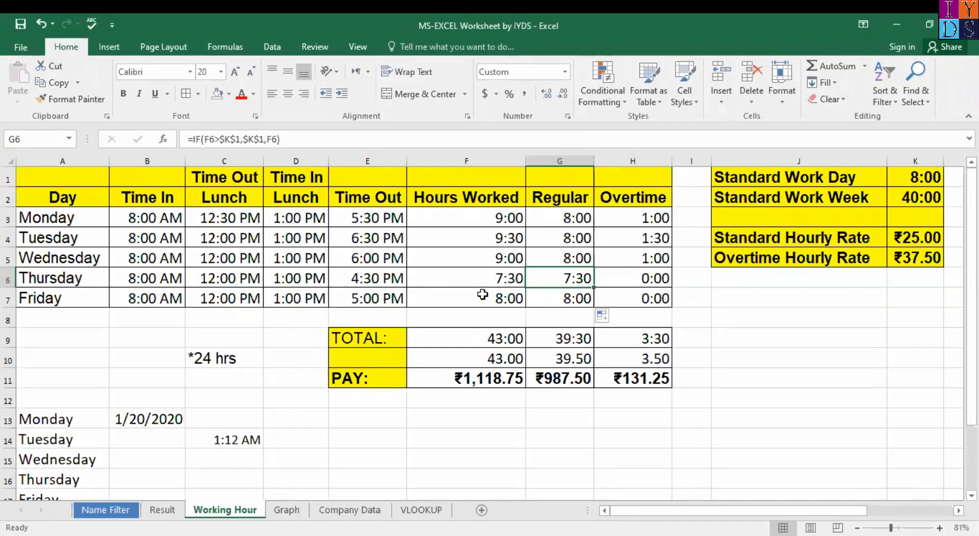
click(488, 279)
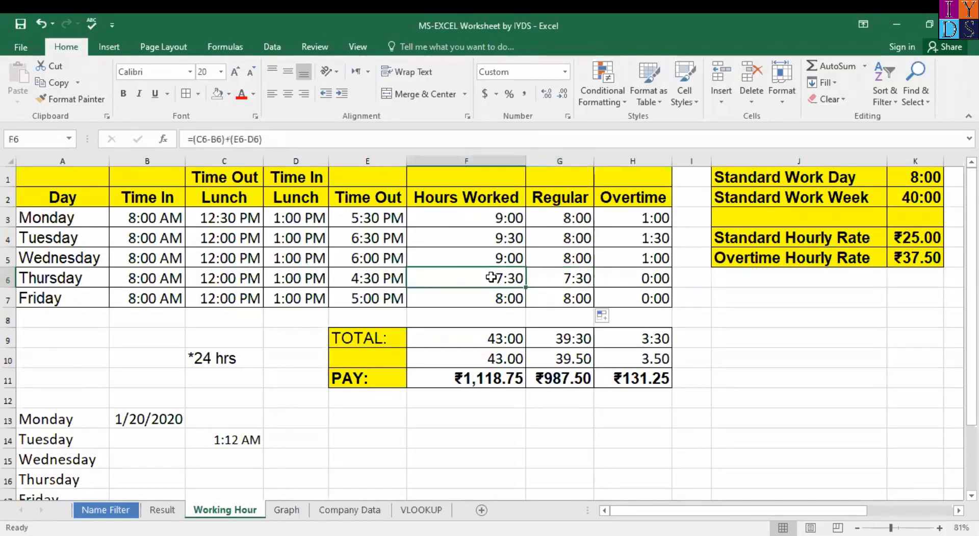
click(579, 273)
click(576, 218)
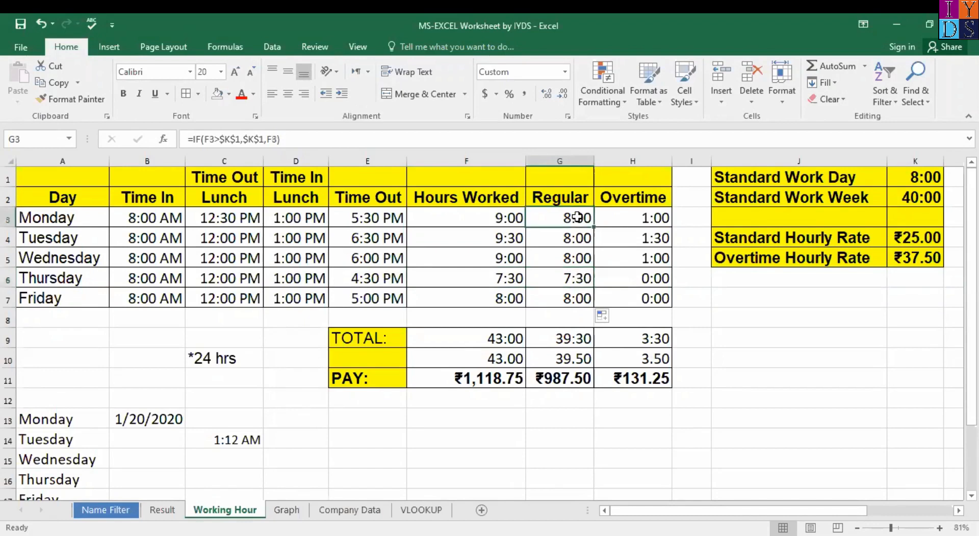
click(583, 298)
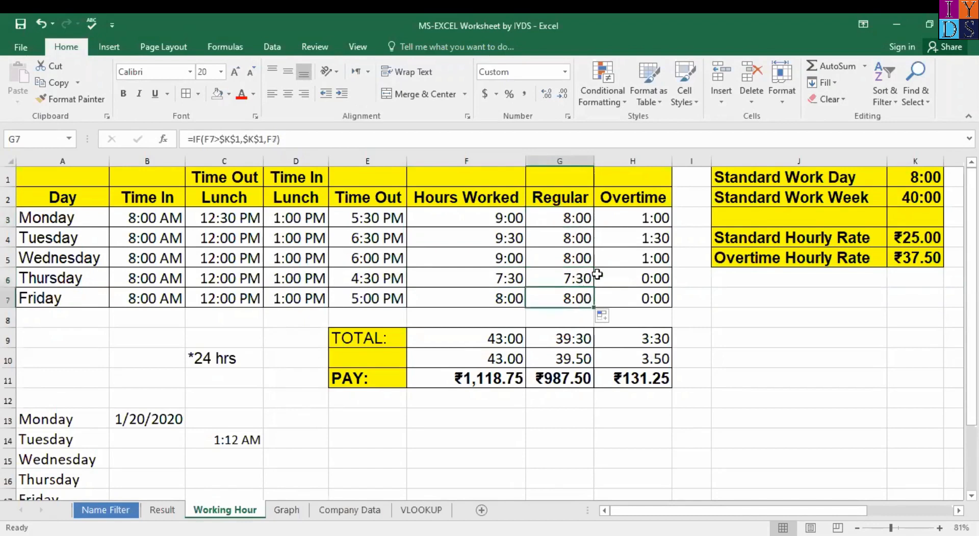
click(654, 219)
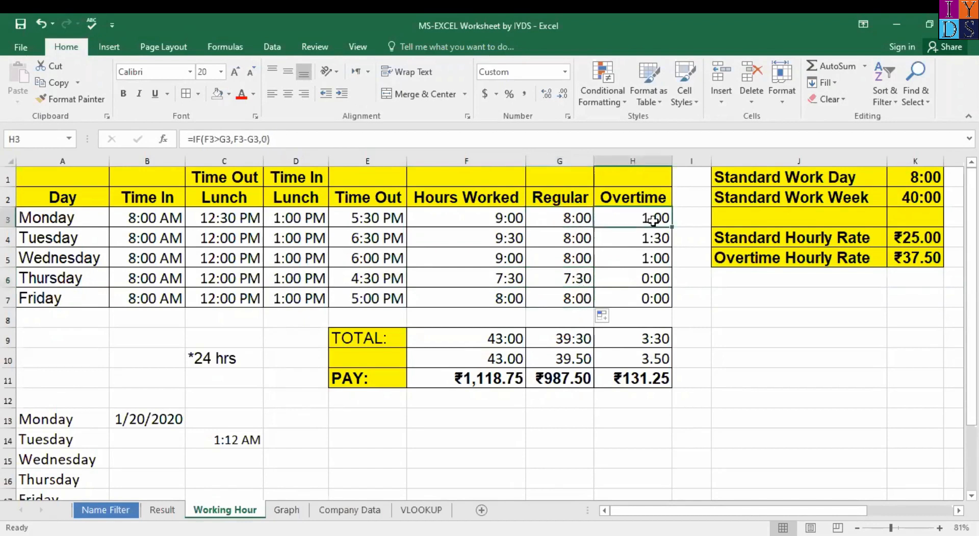
click(563, 217)
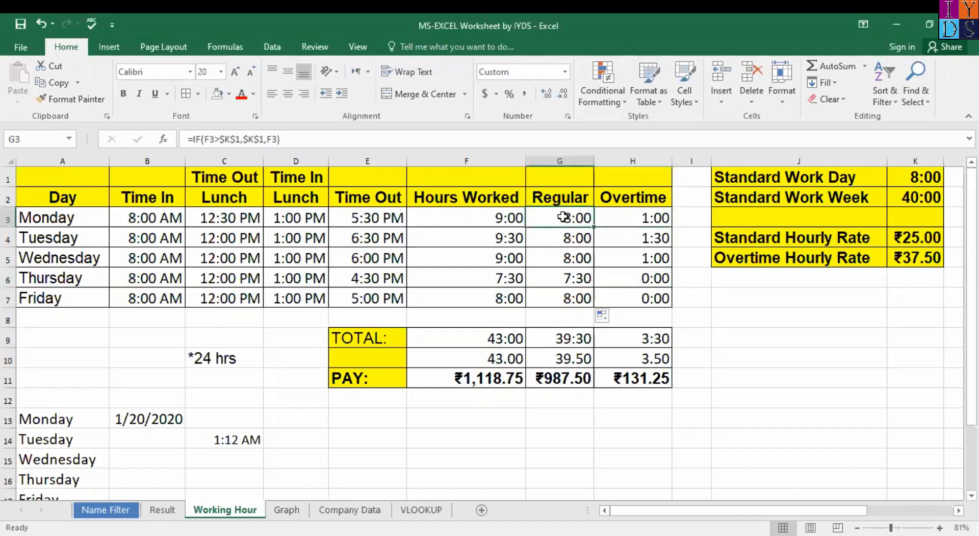
click(652, 216)
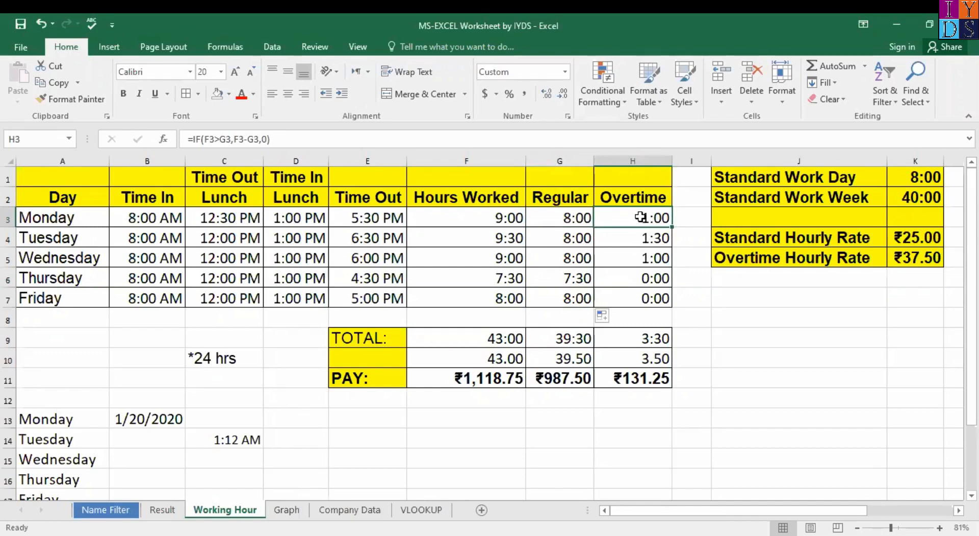
click(295, 140)
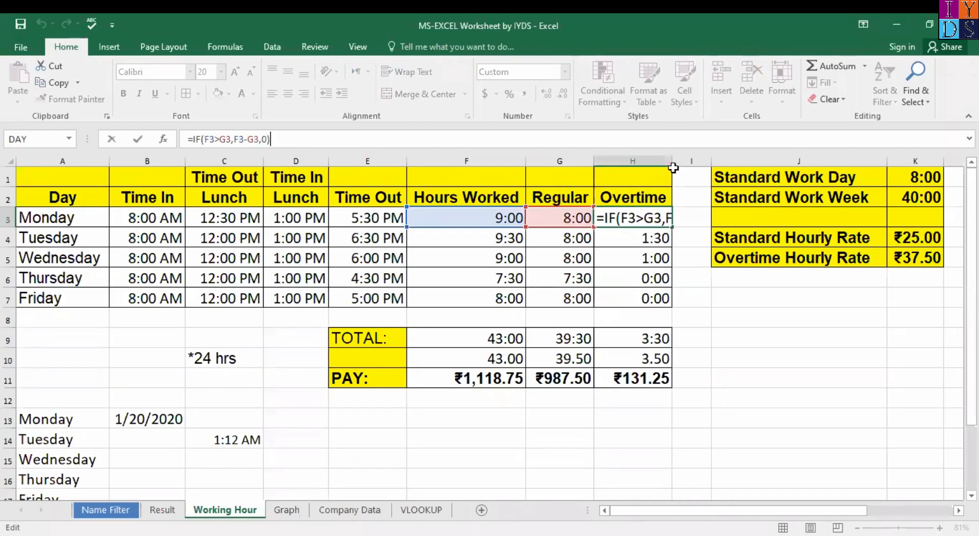
key(Return)
click(634, 218)
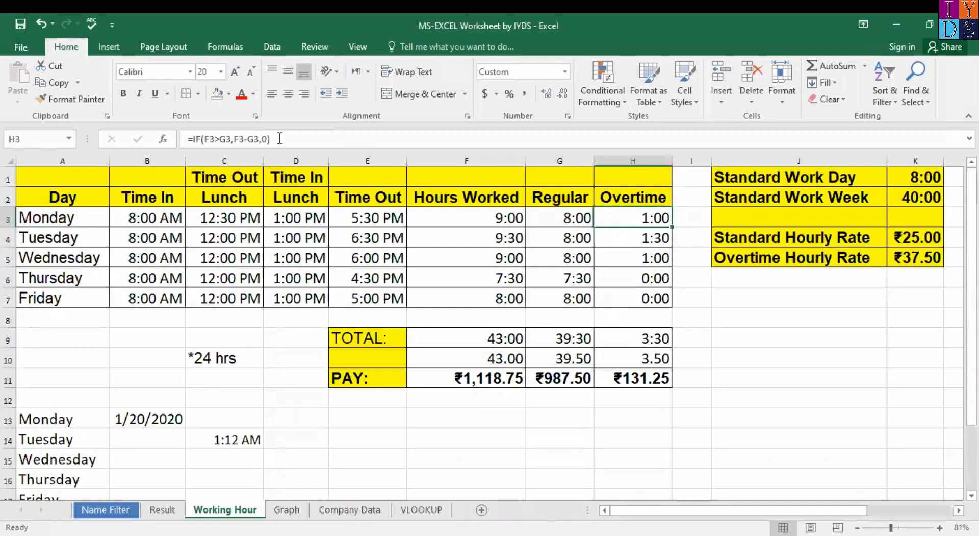
click(312, 143)
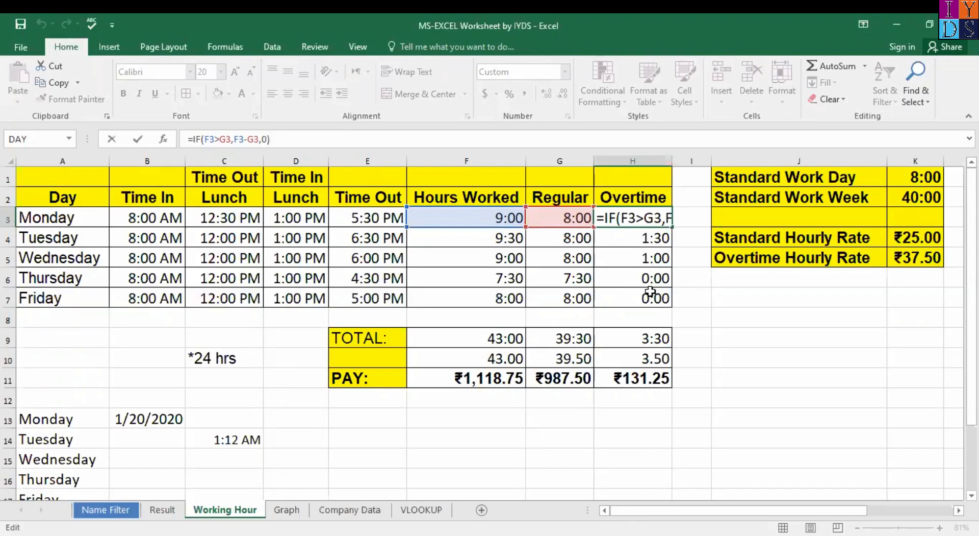
click(643, 233)
click(642, 216)
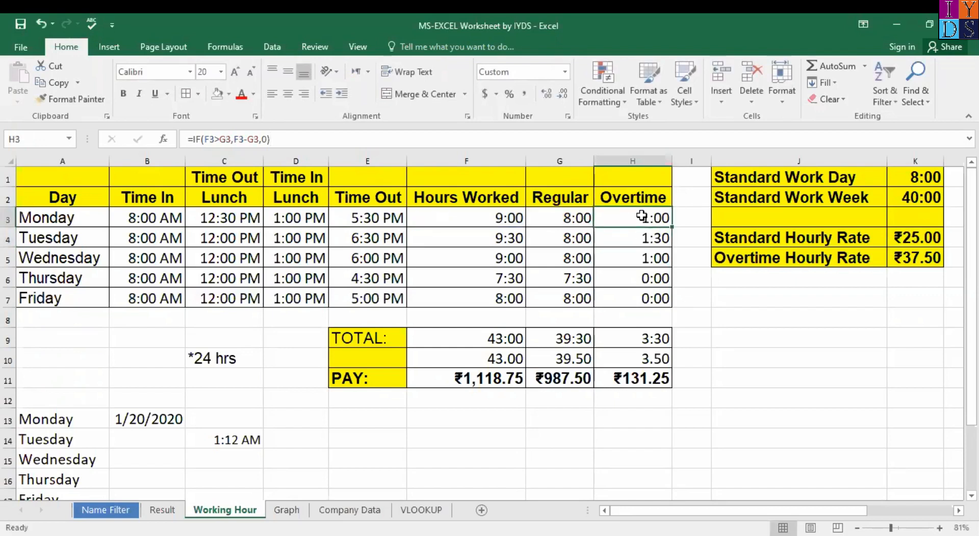
key(shift+Down)
key(shift+Down)
key(shift+Down)
key(shift+Down)
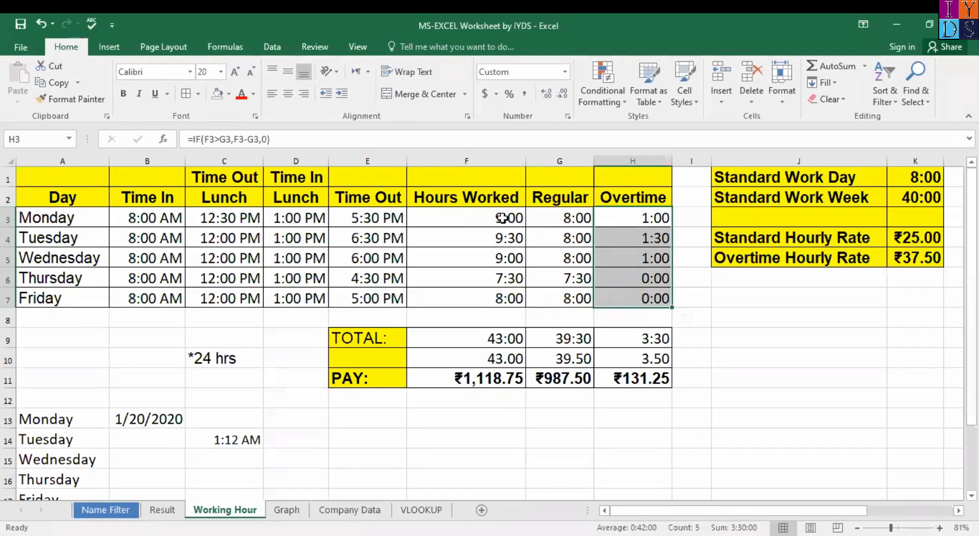
Step: Clear the existing overtime formulas from H3:H7
click(467, 159)
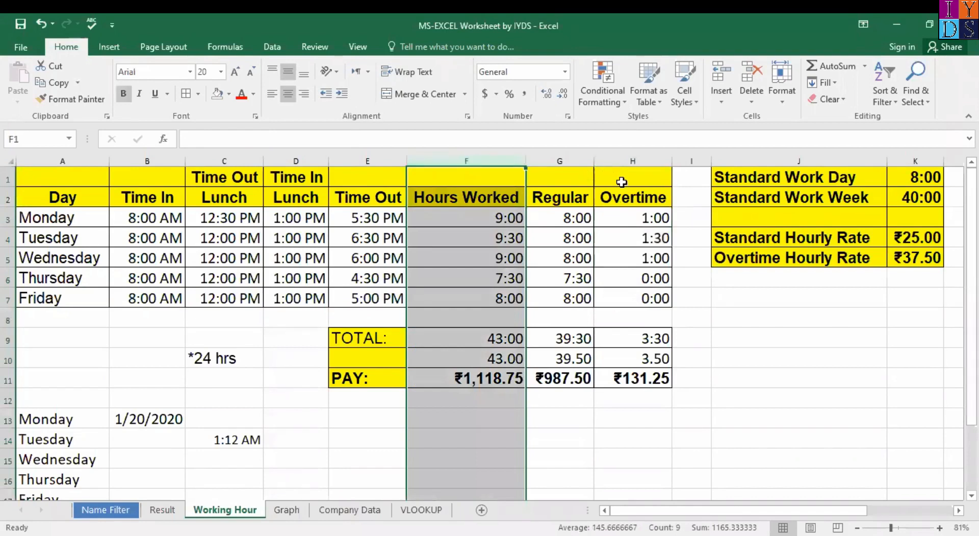
click(634, 198)
click(648, 220)
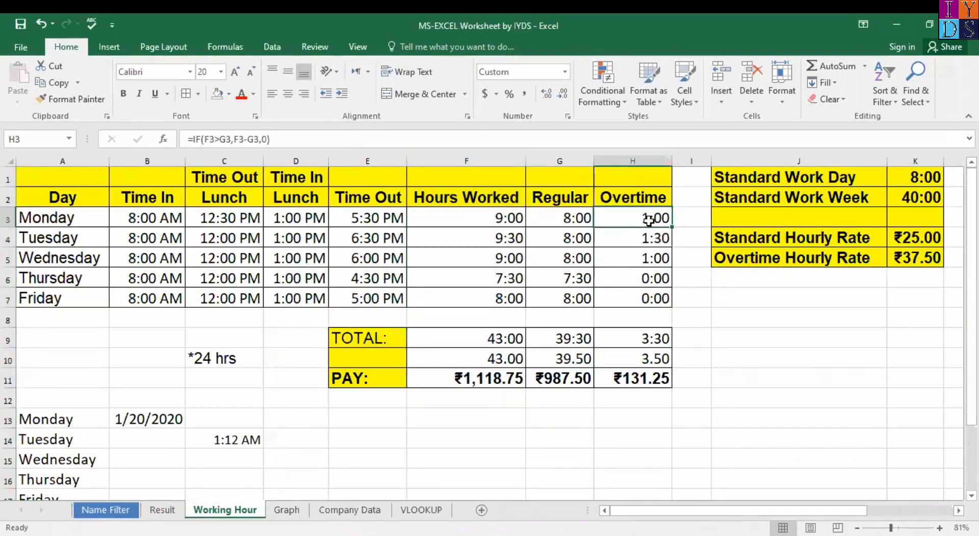
key(shift+Down)
key(shift+Down)
key(shift+Down)
key(shift+Down)
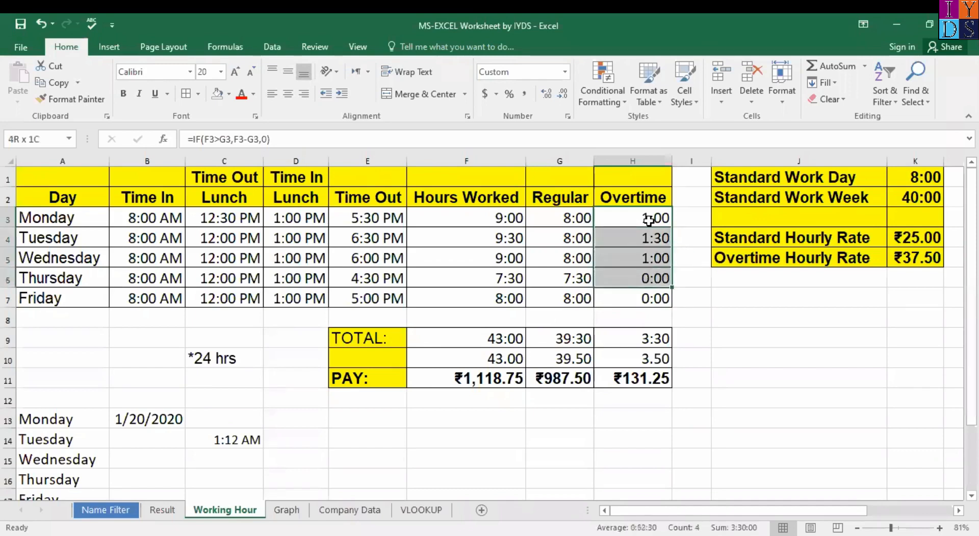
key(Delete)
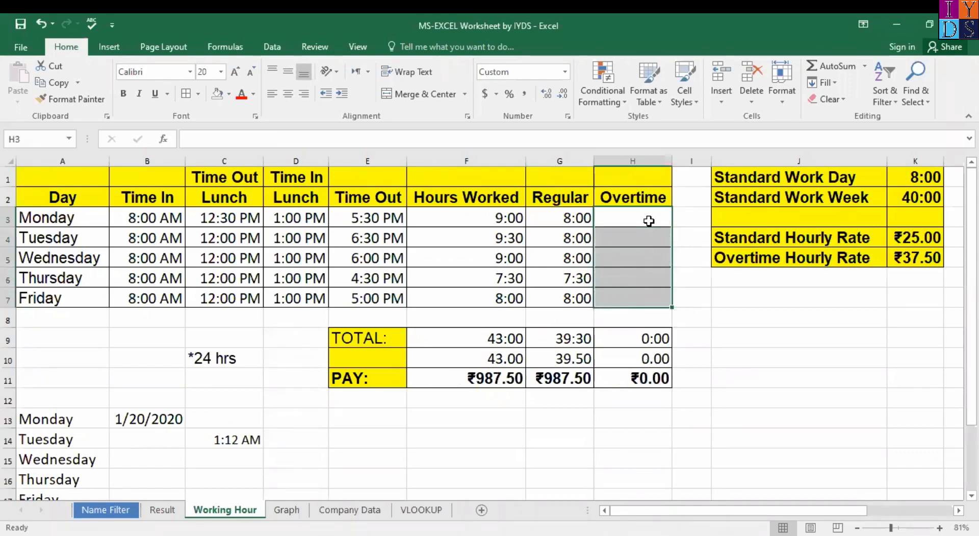
Step: Start a new IF in H3 testing whether F3>G3
text(=)
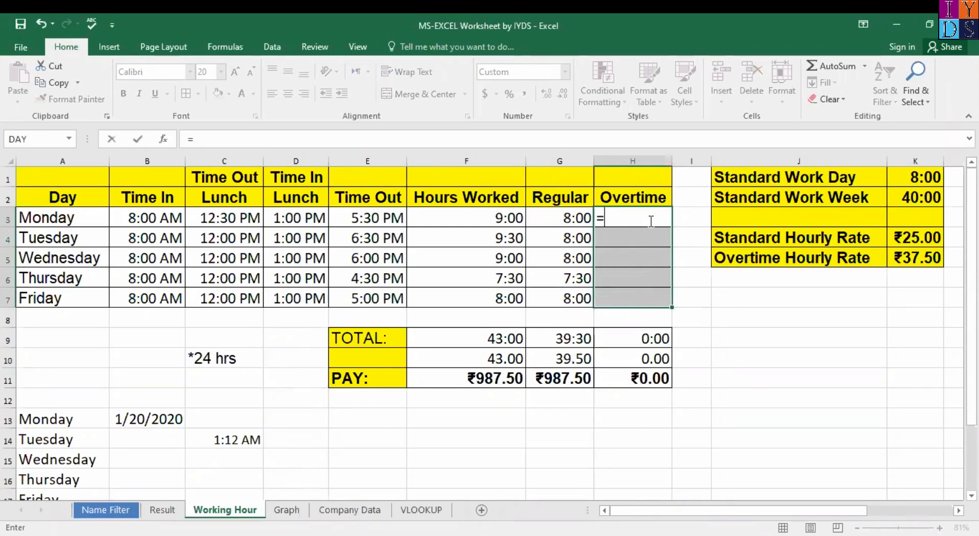
text(IF)
key(ctrl+a)
drag(315, 267, 359, 266)
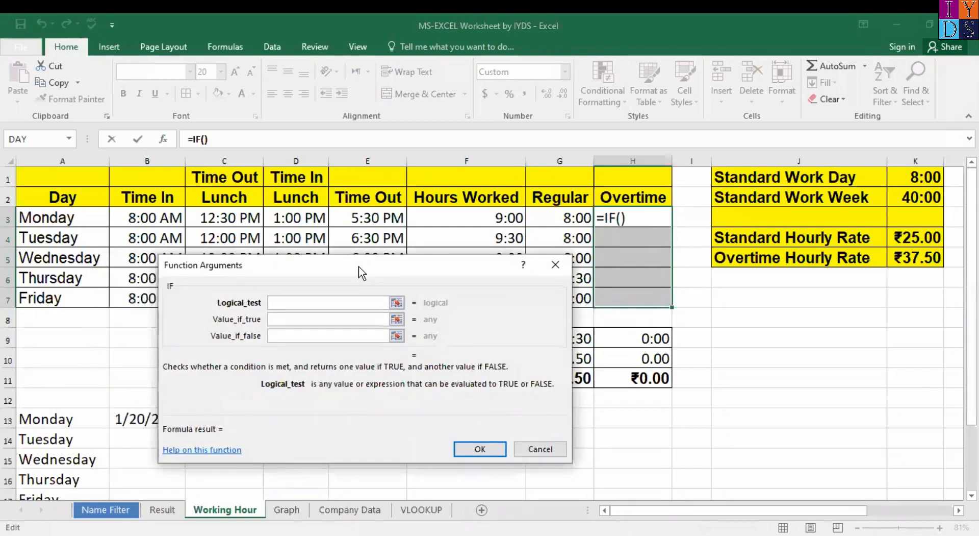
click(504, 218)
text(>)
click(576, 218)
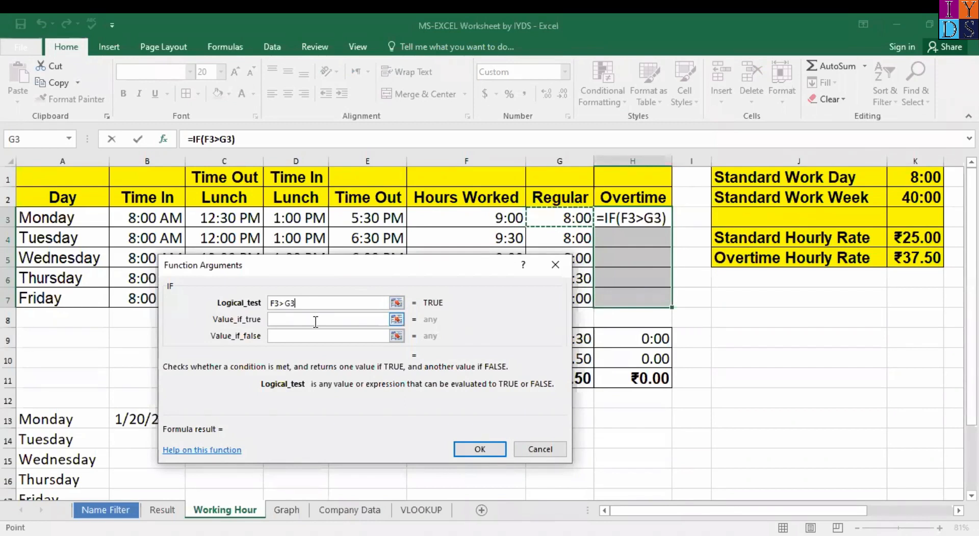
text(,)
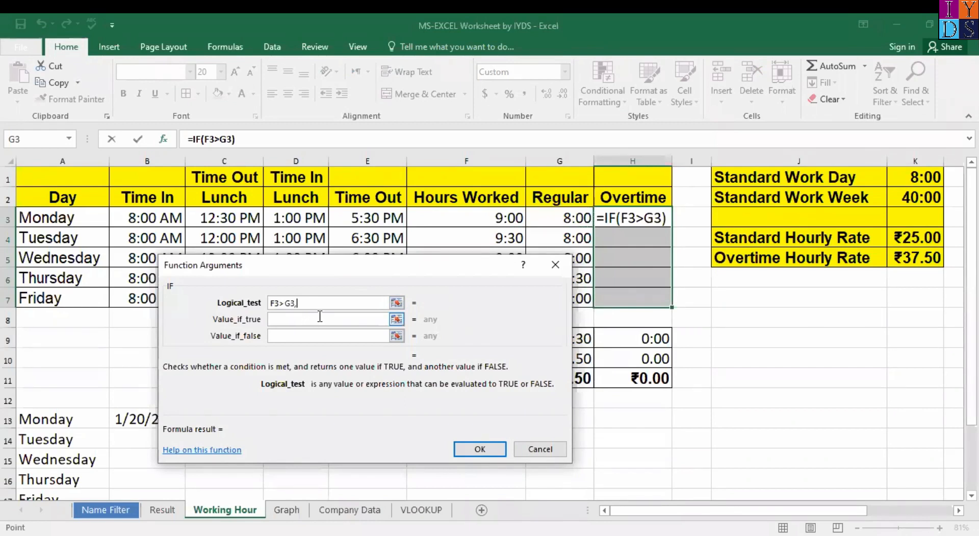
Step: Finish the IF with F3-G3 if true and 0 otherwise, then fill it to H7
click(510, 223)
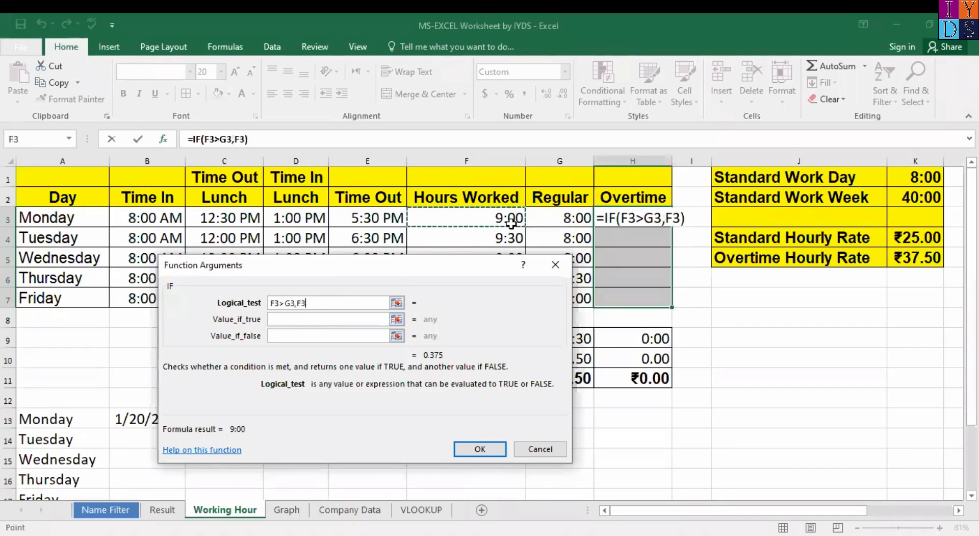
text(-)
click(568, 223)
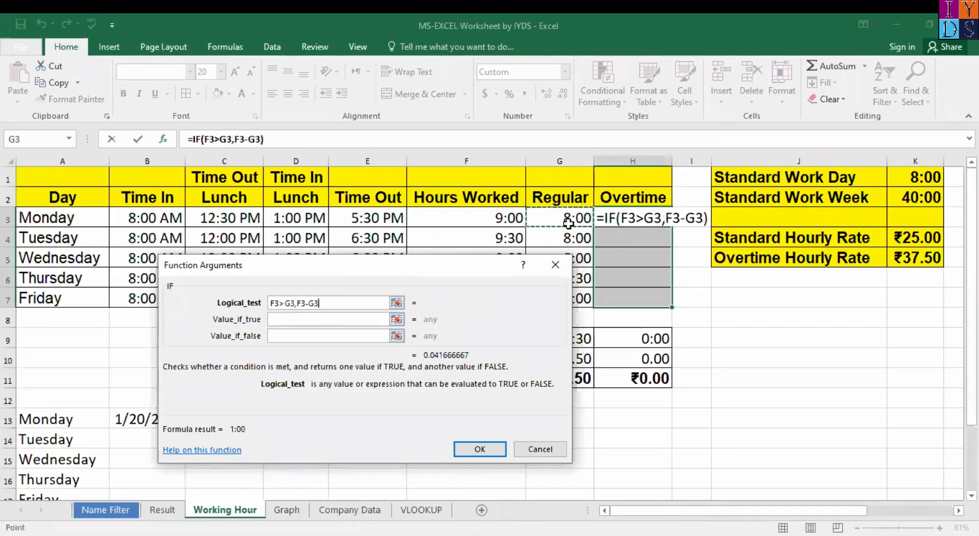
text(,)
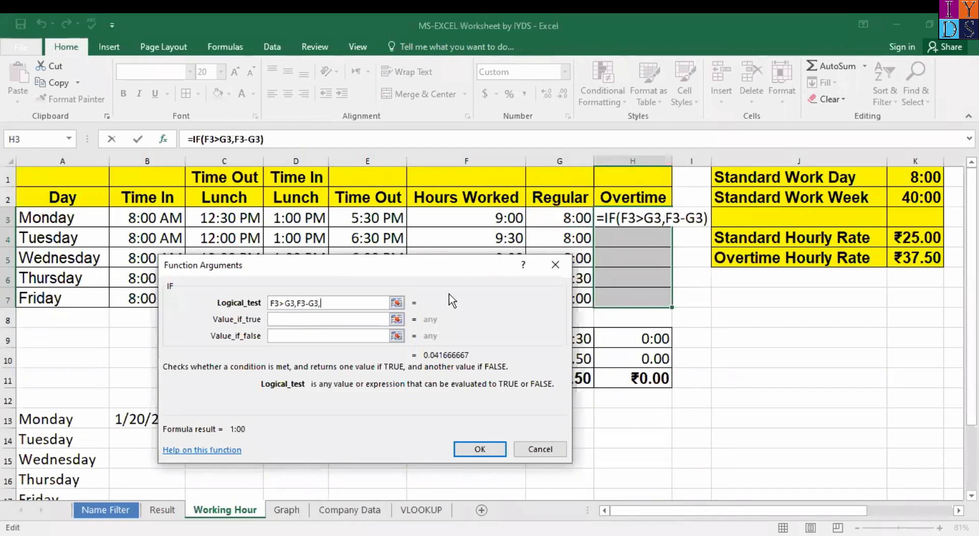
text(0)
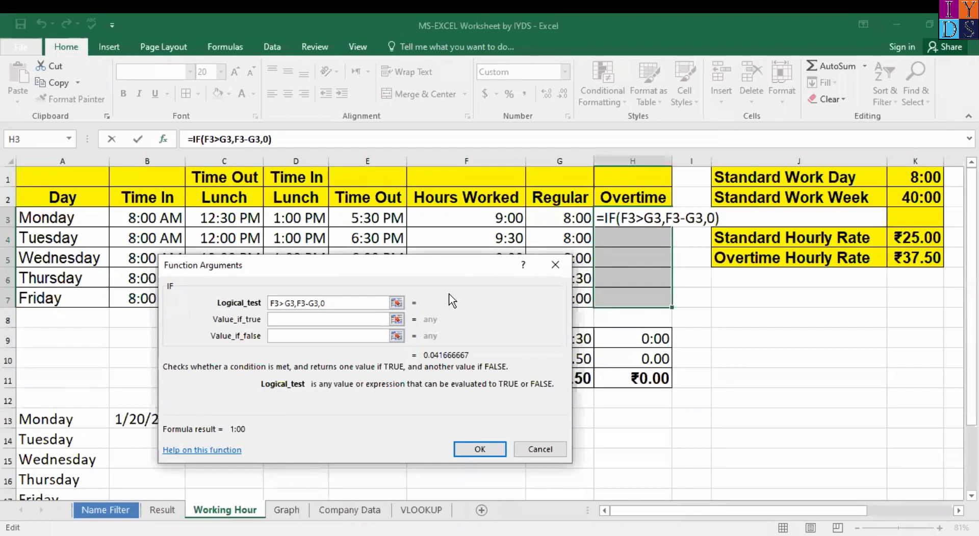
key(Return)
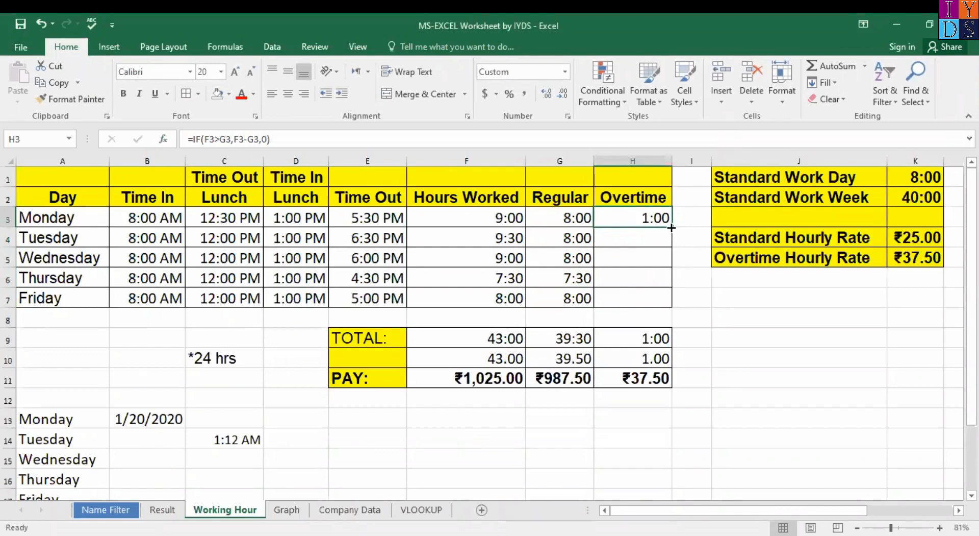
drag(671, 228, 671, 306)
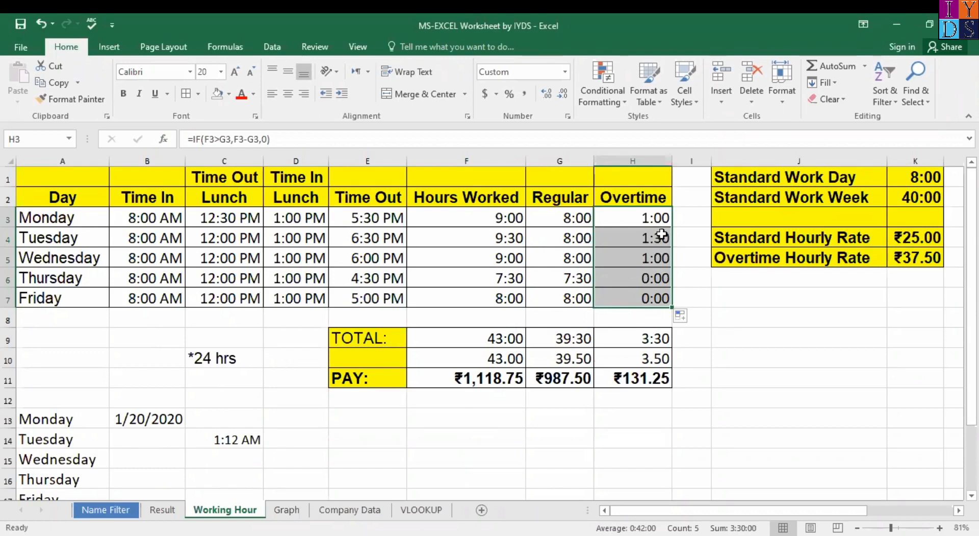
key(ctrl+z)
key(Delete)
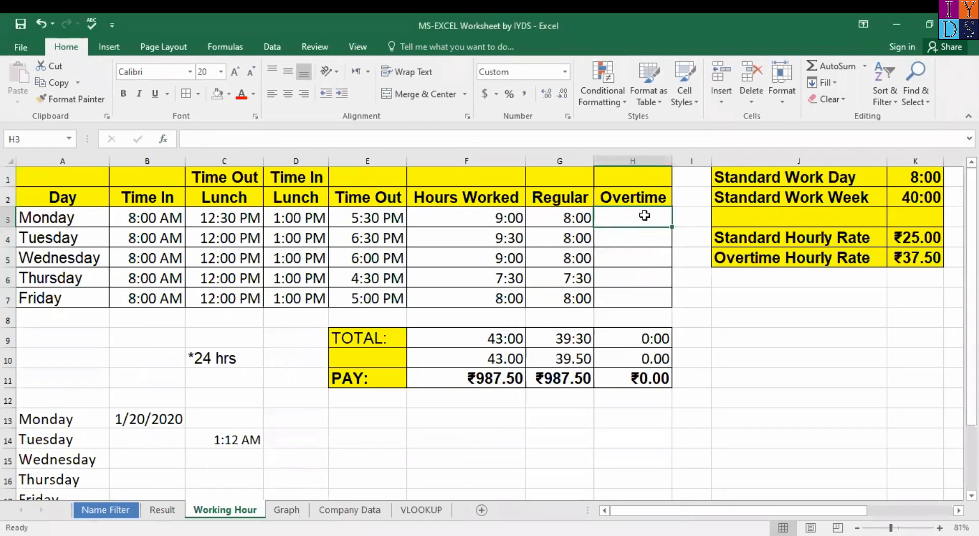
text(=)
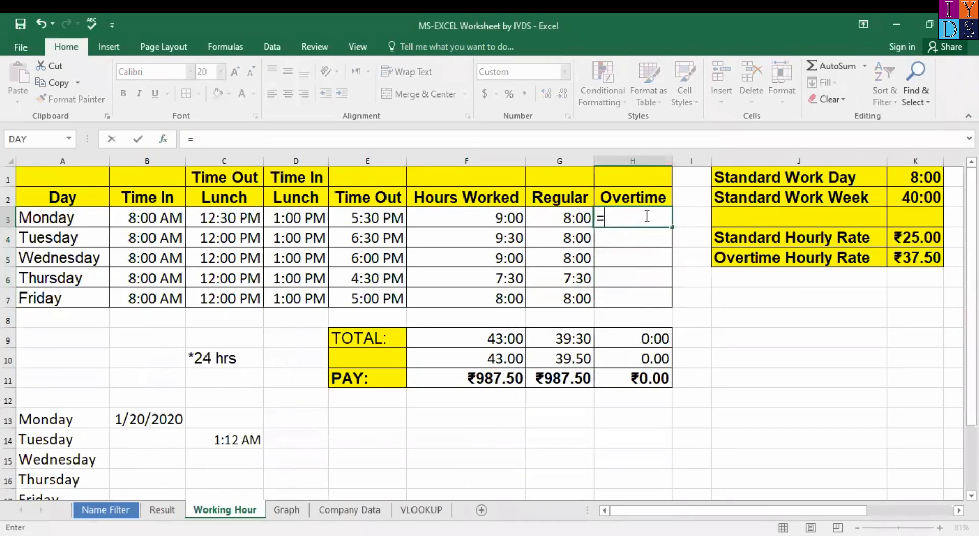
text(if)
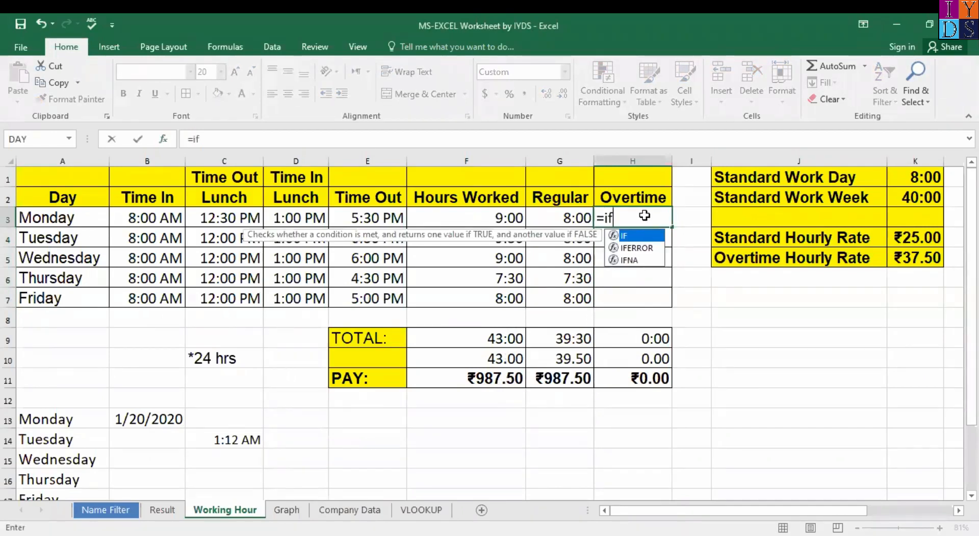
key(shift+F3)
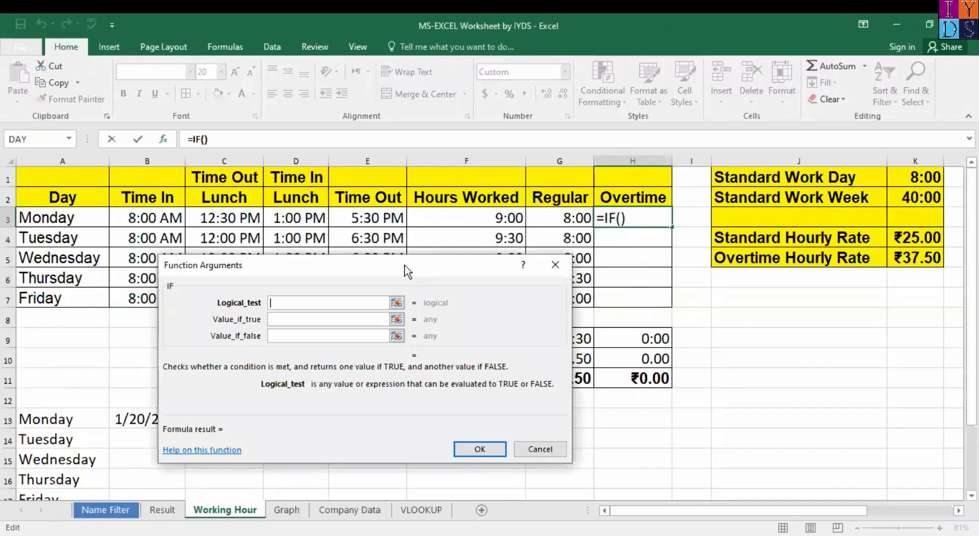
drag(405, 264, 360, 266)
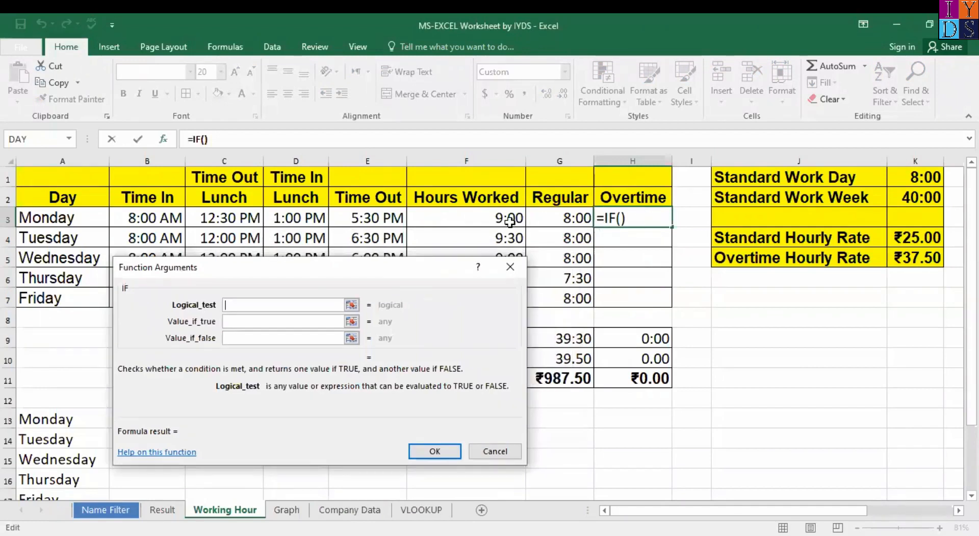
click(509, 221)
text(>)
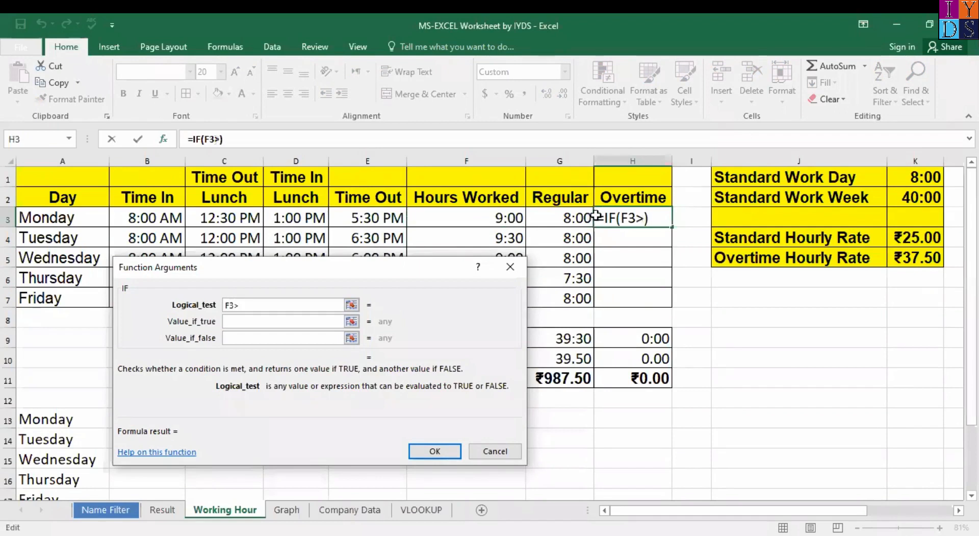
click(571, 219)
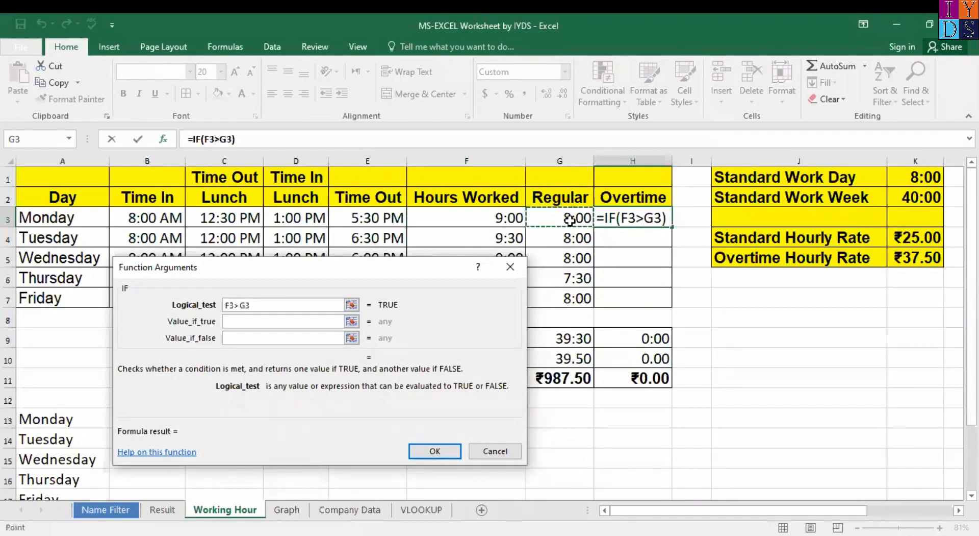
text(,)
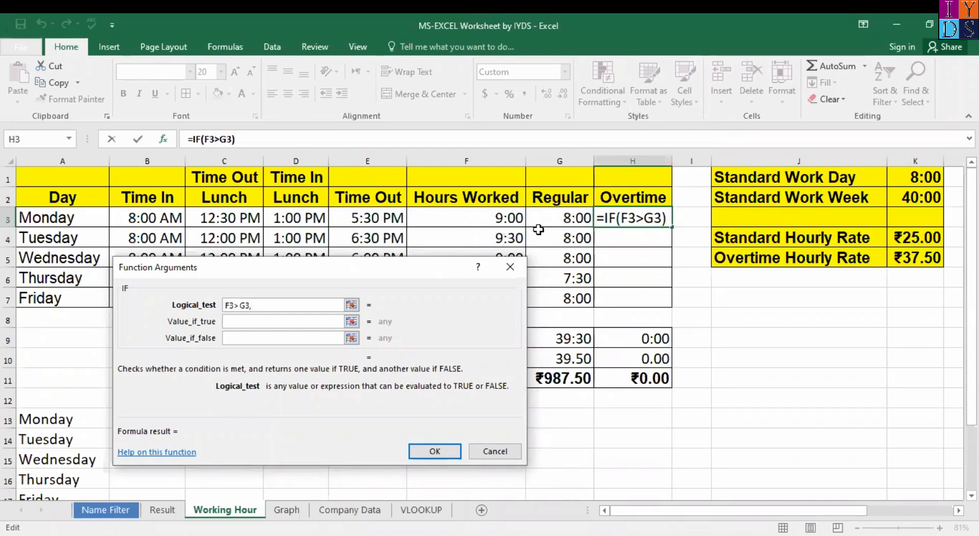
click(499, 220)
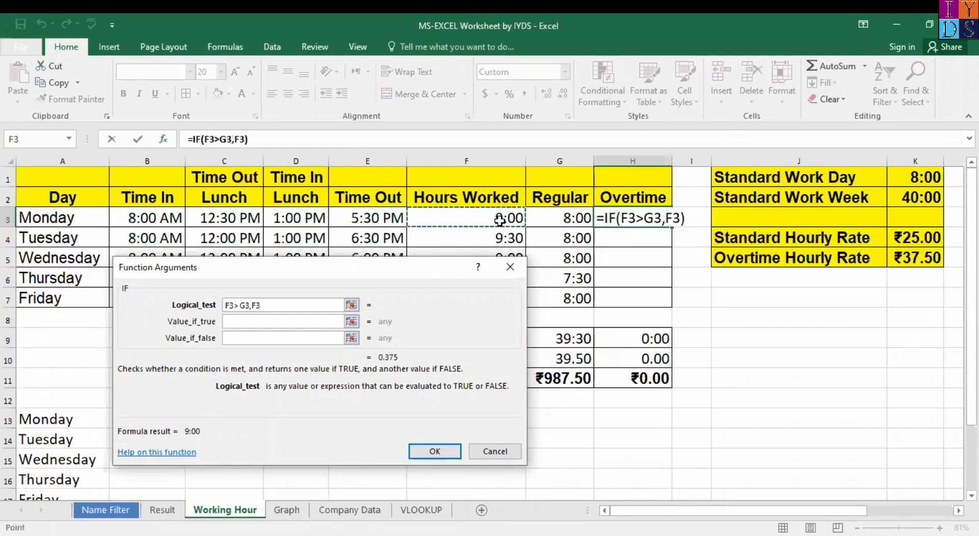
text(-)
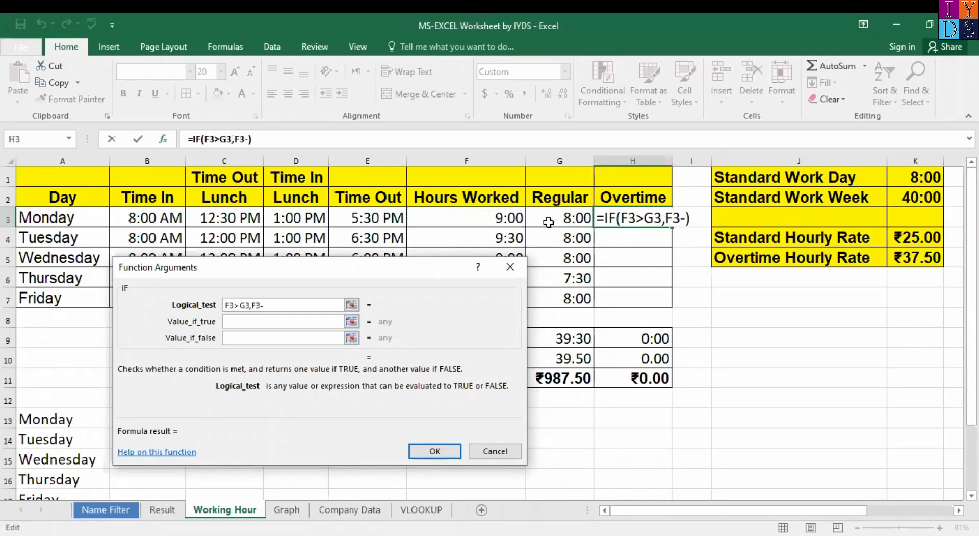
click(548, 223)
text(,)
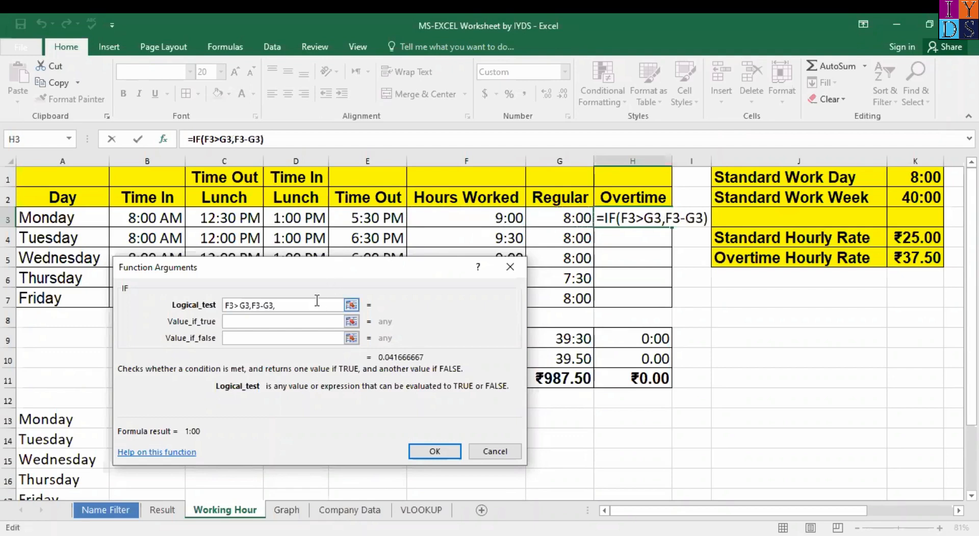
text(0)
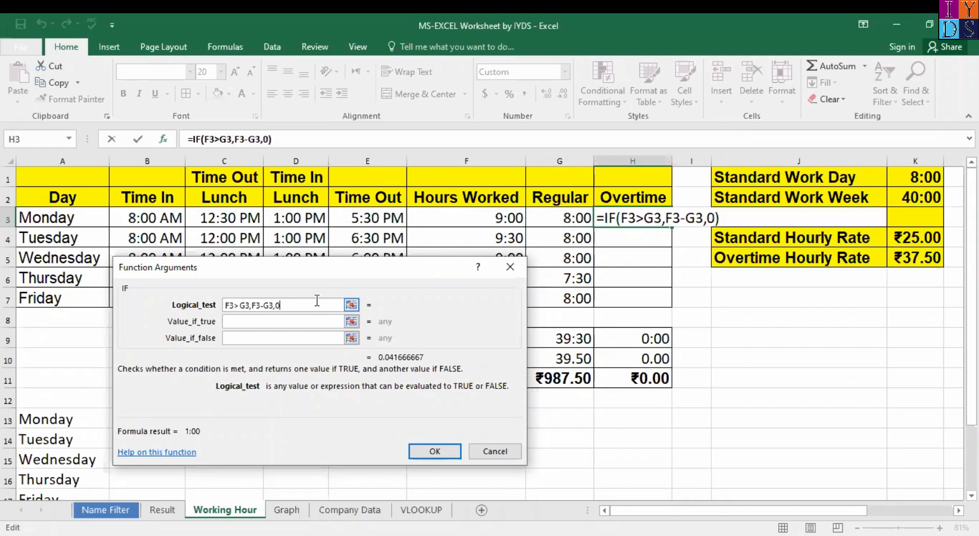
click(435, 451)
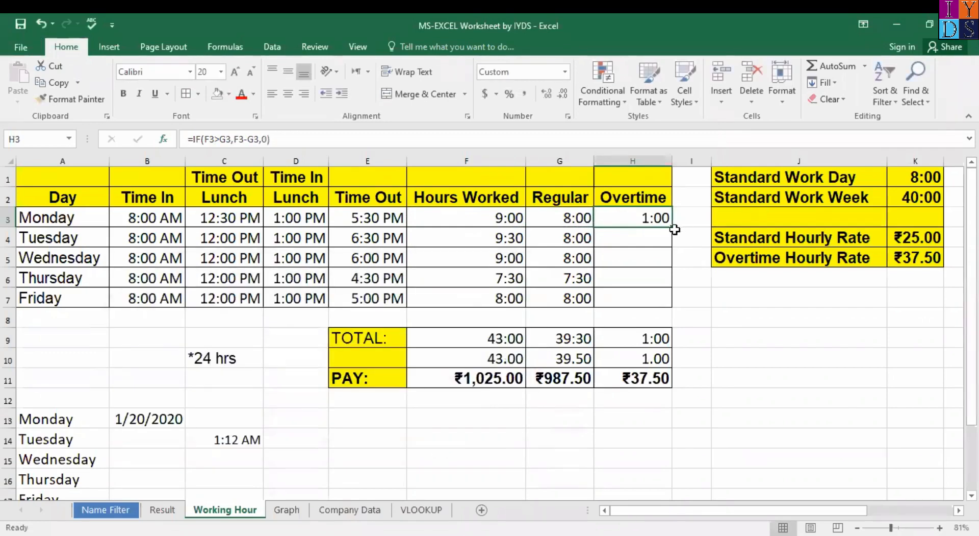
drag(672, 226, 647, 296)
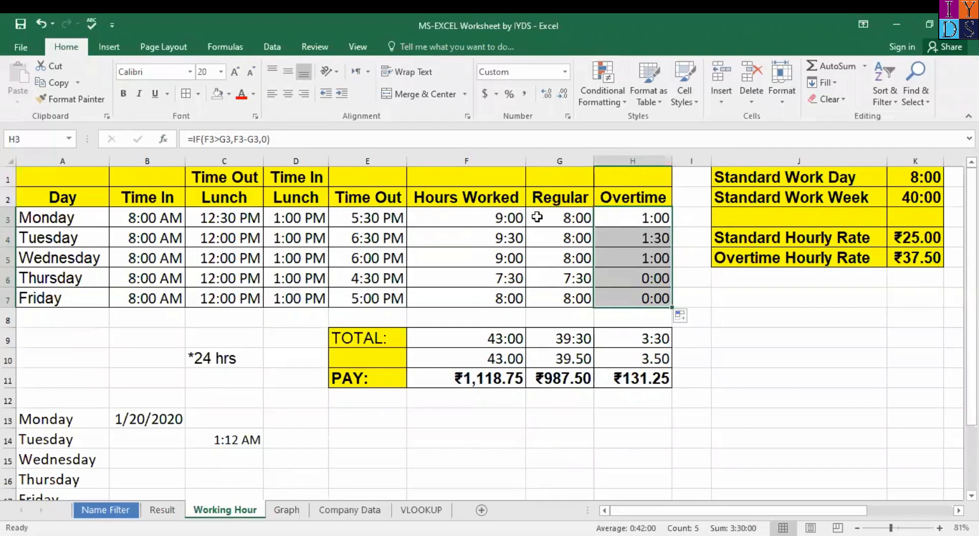
Step: Clear the Hours Worked totals in F9:F10 and check F3's formula
click(489, 341)
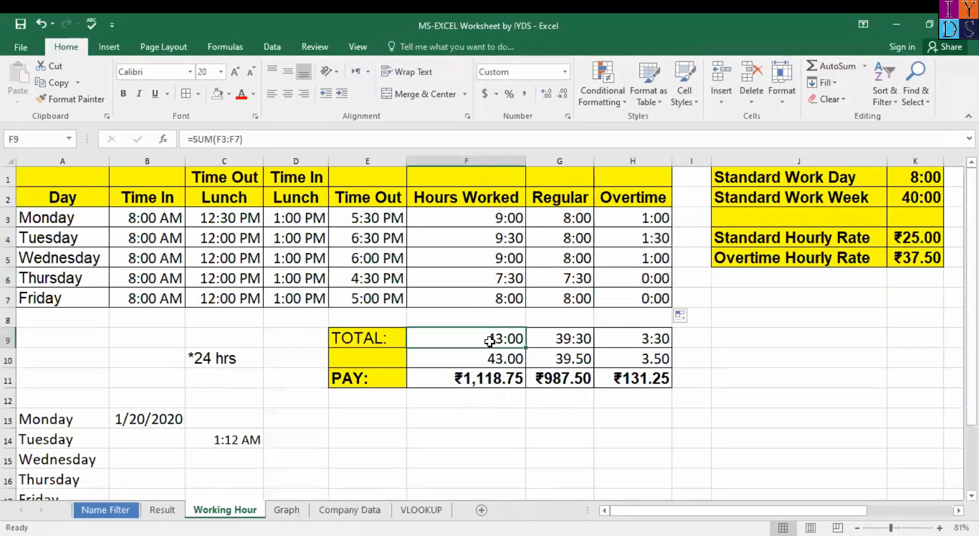
shift+click(517, 356)
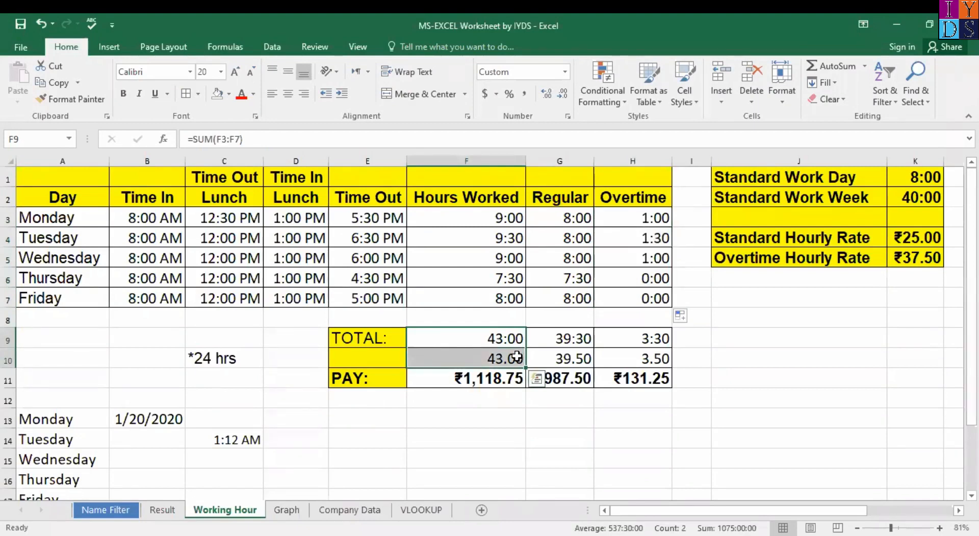
key(Delete)
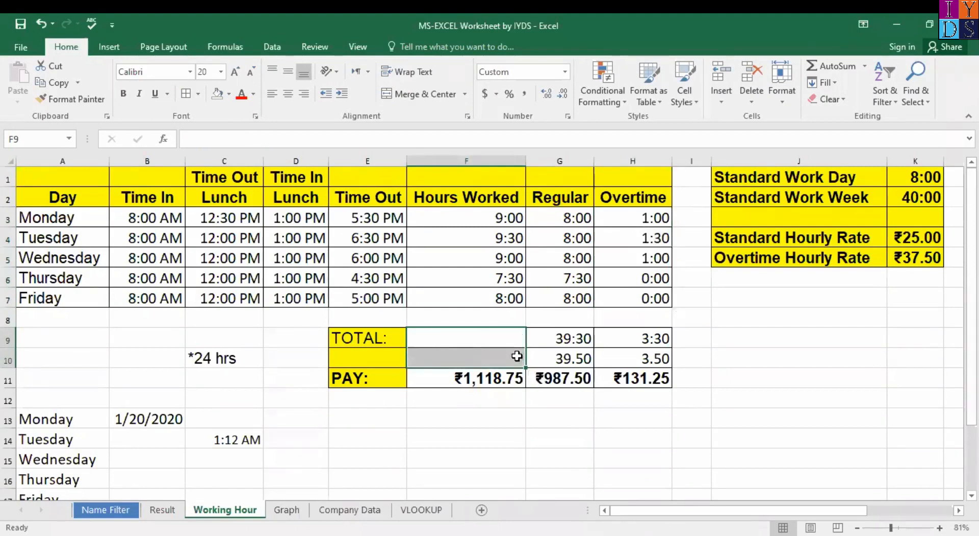
click(515, 331)
click(504, 217)
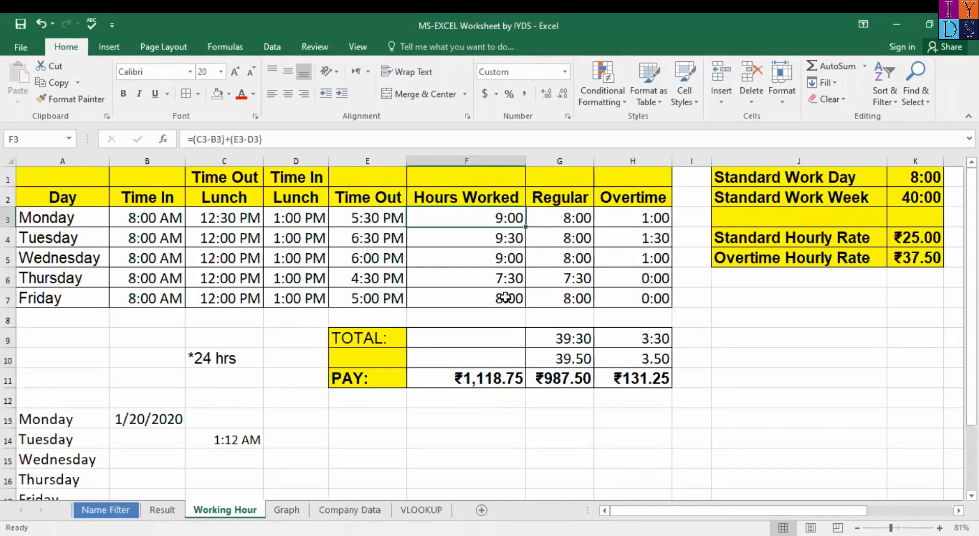
Step: Enter =SUM(F3:F7) in F9 to total 43:00 hours worked
click(501, 341)
text(=)
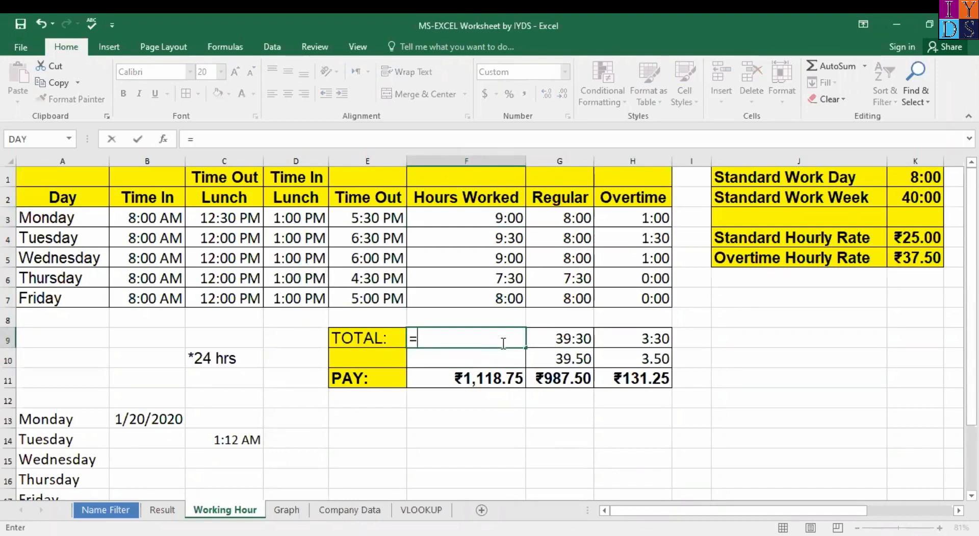
text(sum)
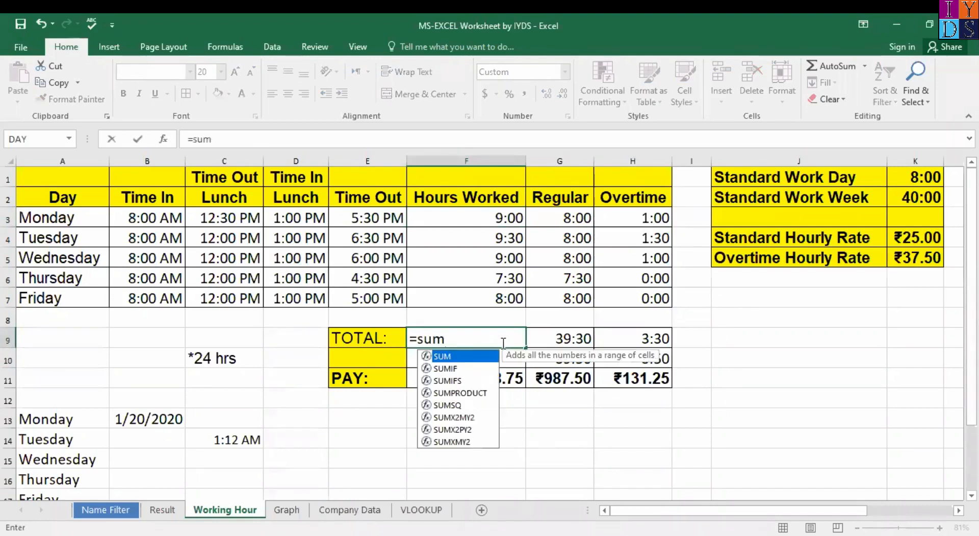
text(()
click(508, 219)
drag(512, 241, 514, 309)
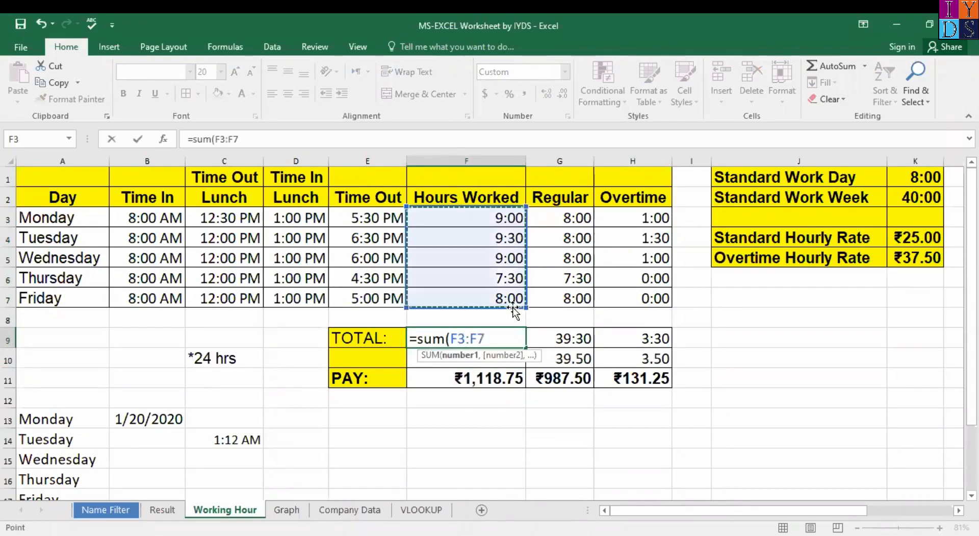
text())
key(Return)
click(515, 340)
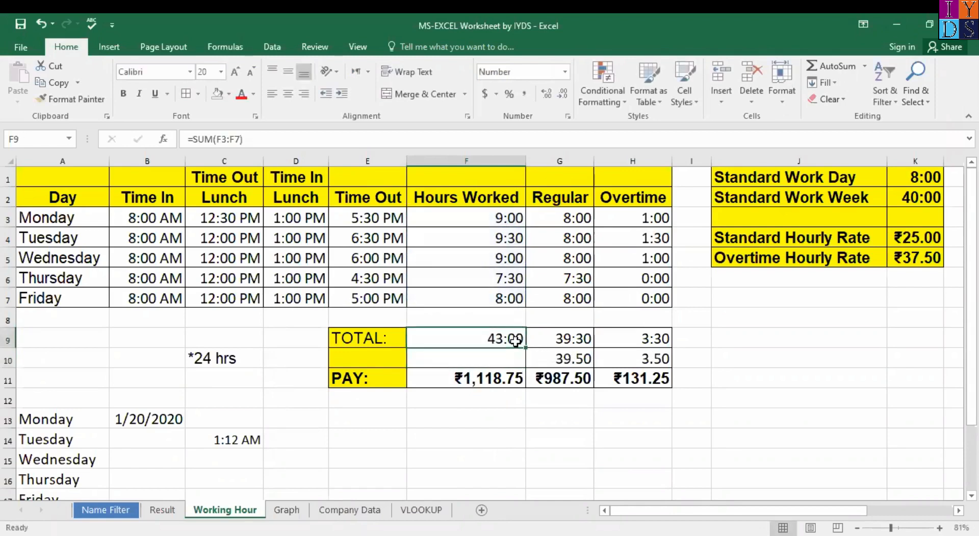
right_click(515, 340)
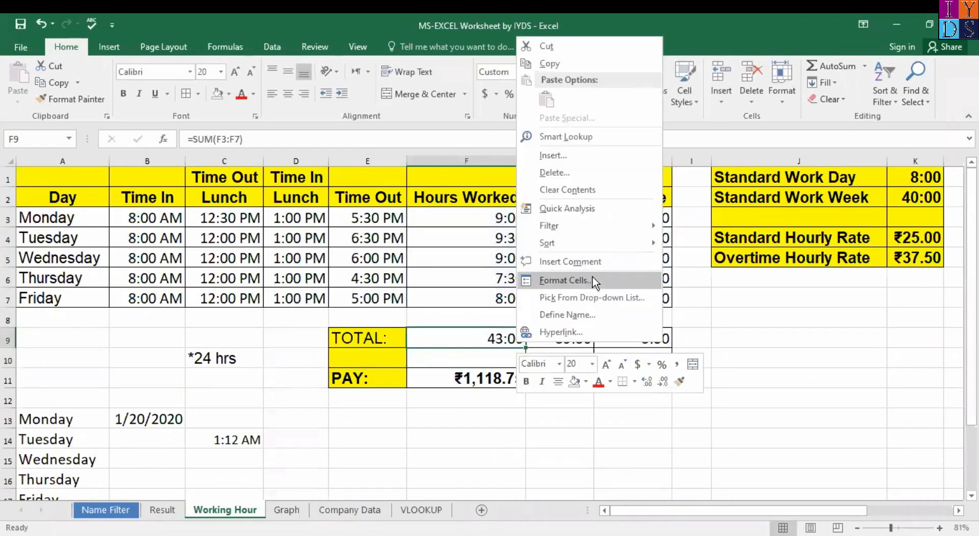
Step: Apply the custom h:mm format to F9, which now displays 19:00
click(564, 280)
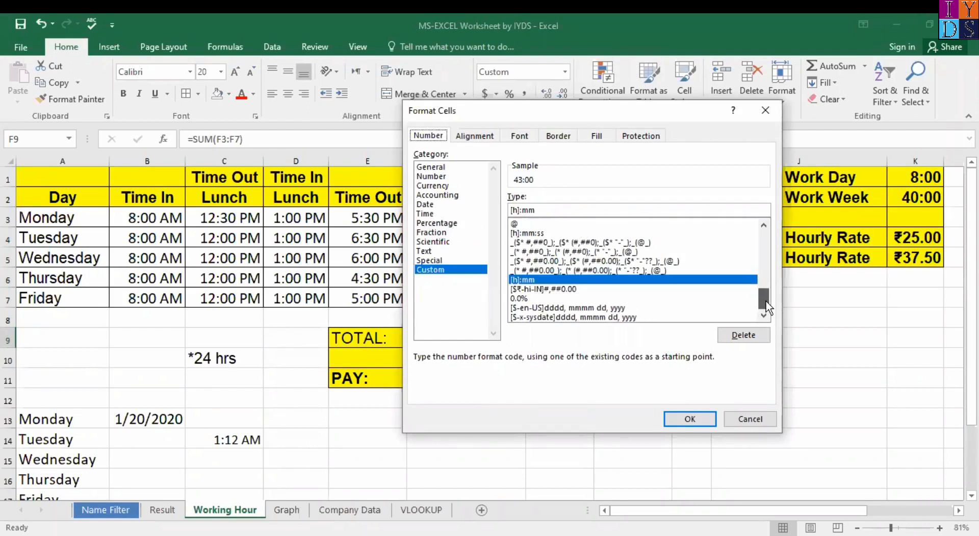
drag(767, 301, 768, 280)
click(548, 252)
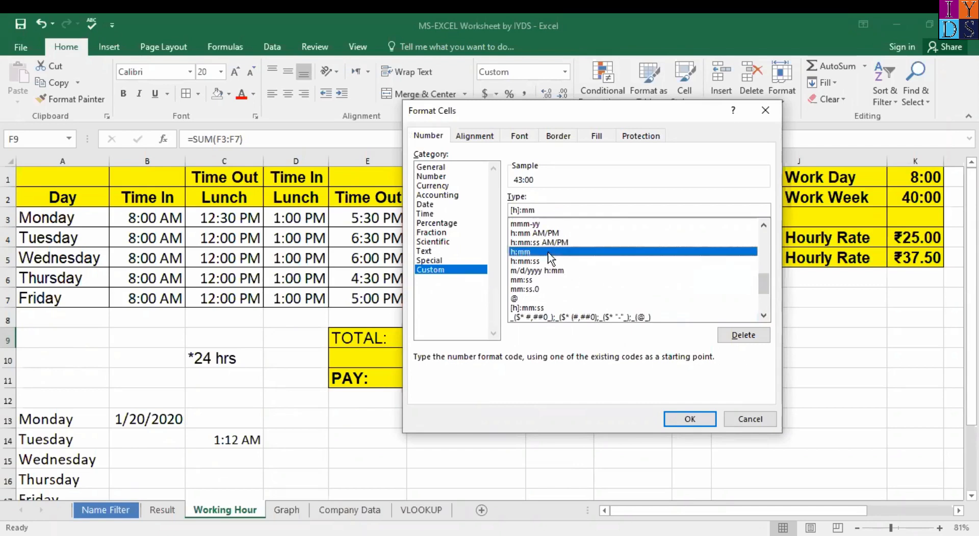
click(697, 420)
click(449, 353)
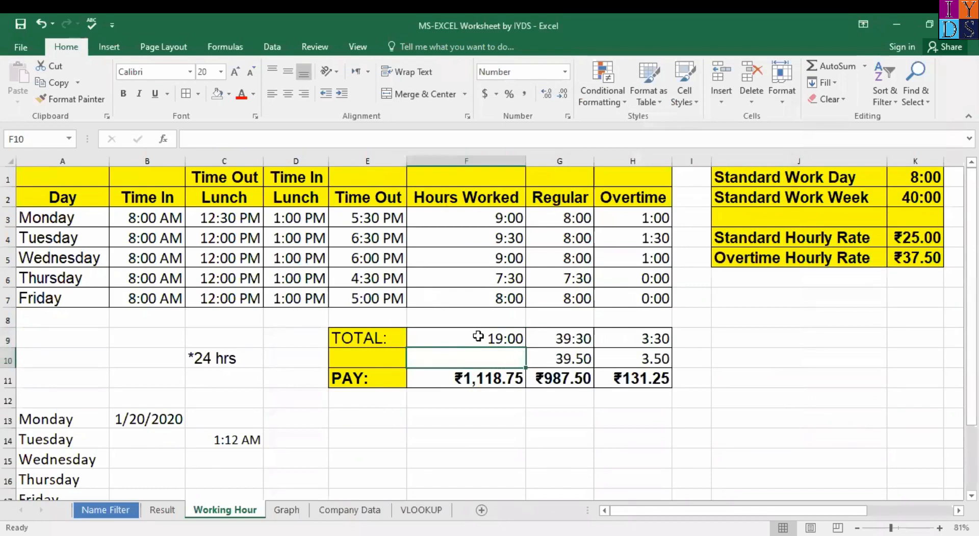
click(476, 335)
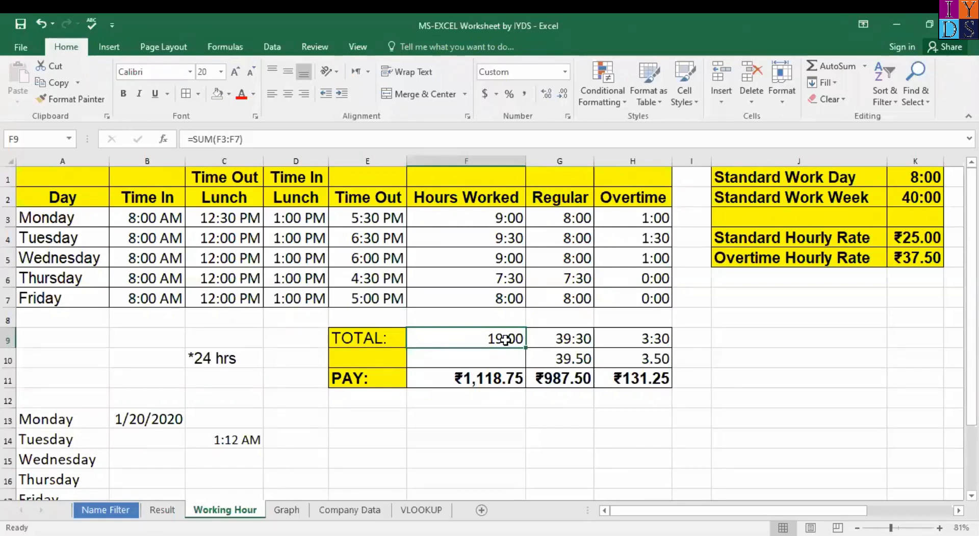
Step: Change F9's custom format code from h:mm to [h]:mm so it shows 43:00
right_click(505, 339)
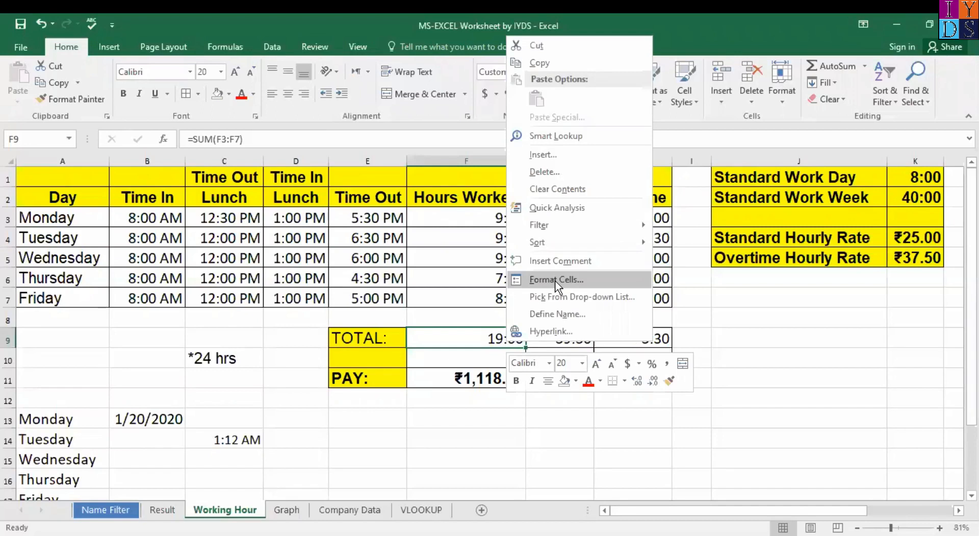
click(555, 280)
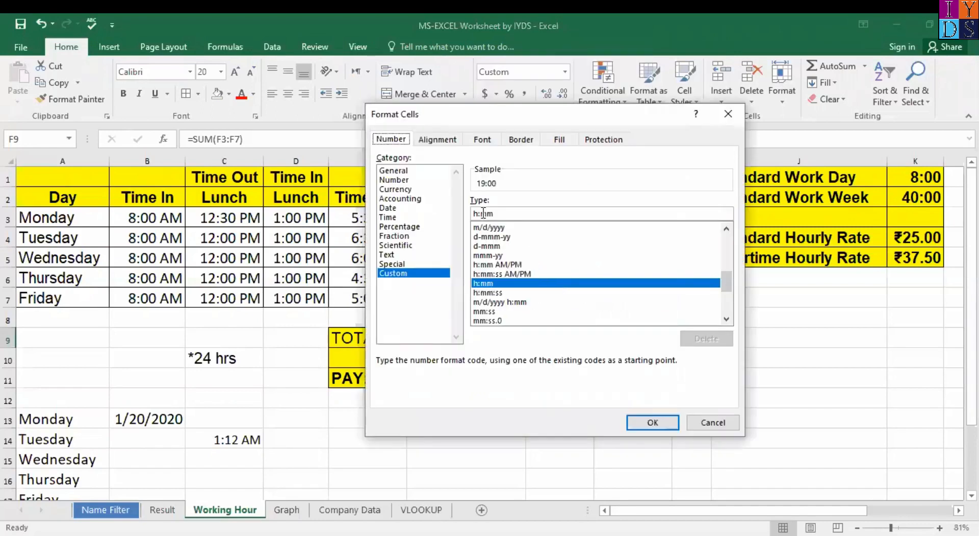
mouse_move(728, 282)
mouse_down()
mouse_move(727, 236)
mouse_move(731, 281)
mouse_up()
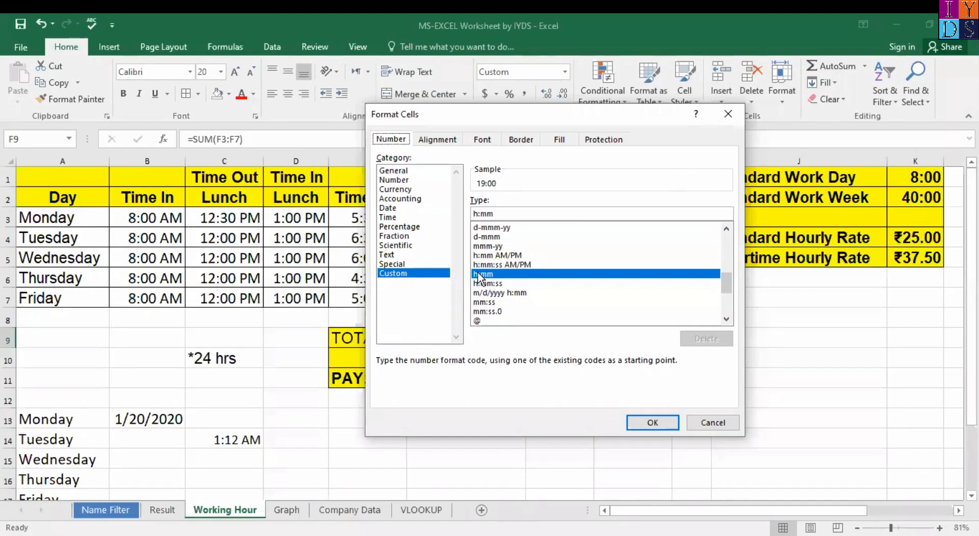
click(475, 214)
text([)
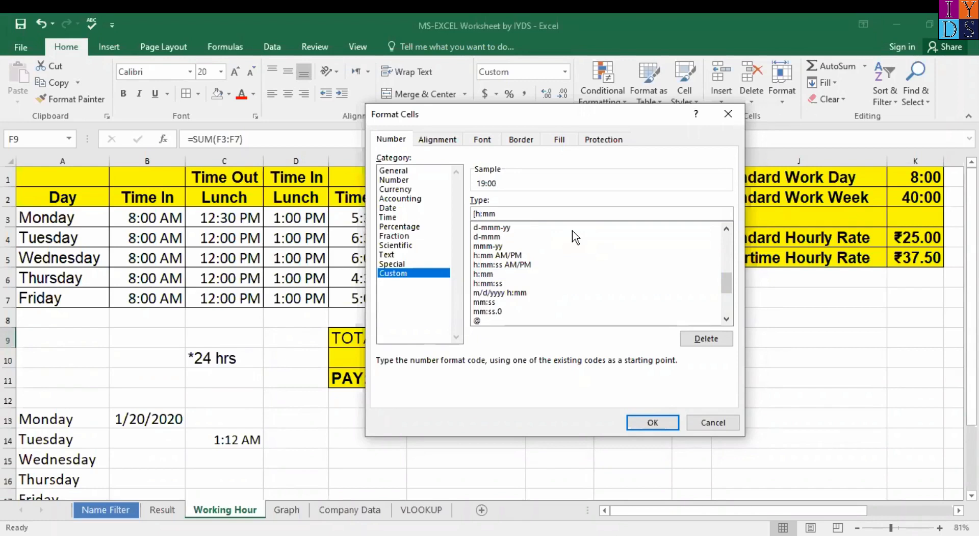
text(])
key(Return)
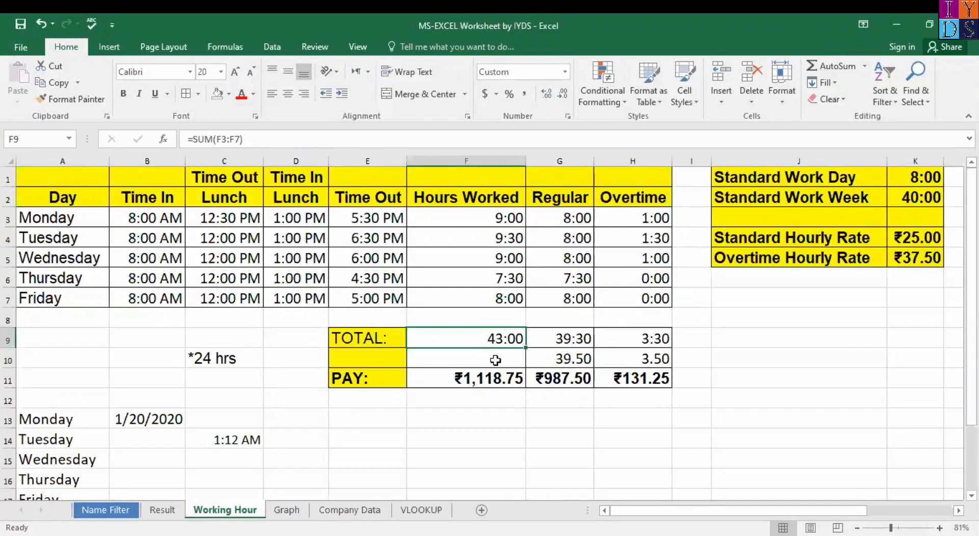
click(495, 360)
Step: Review the decimal-hours cells G10 and F10, clearing and restoring F10's formula
click(560, 360)
click(521, 359)
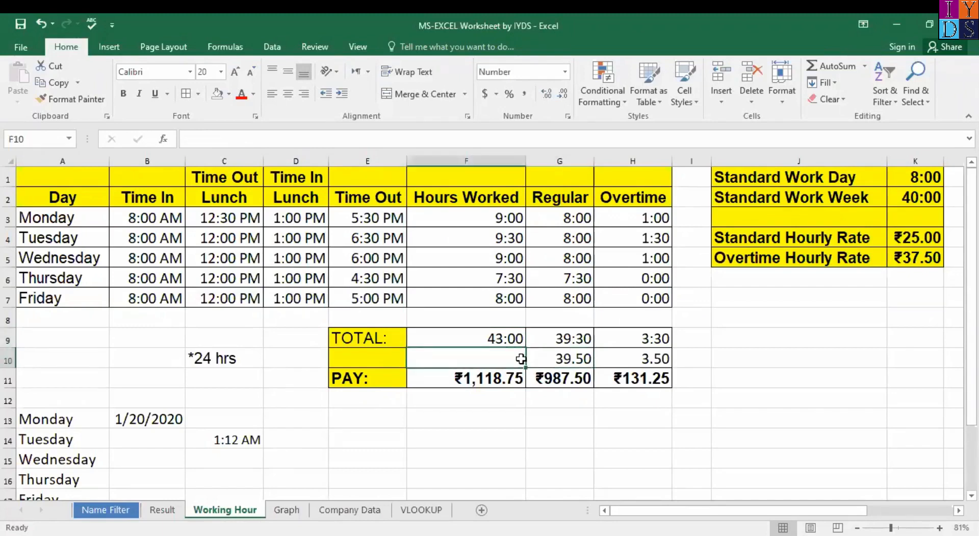
key(ctrl+z)
key(ctrl+z)
key(ctrl+z)
key(ctrl+z)
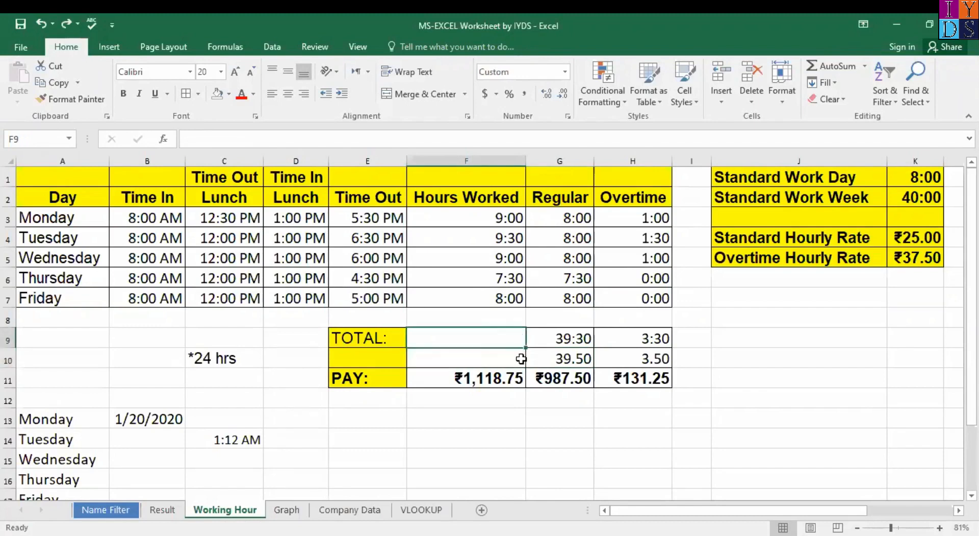
click(491, 359)
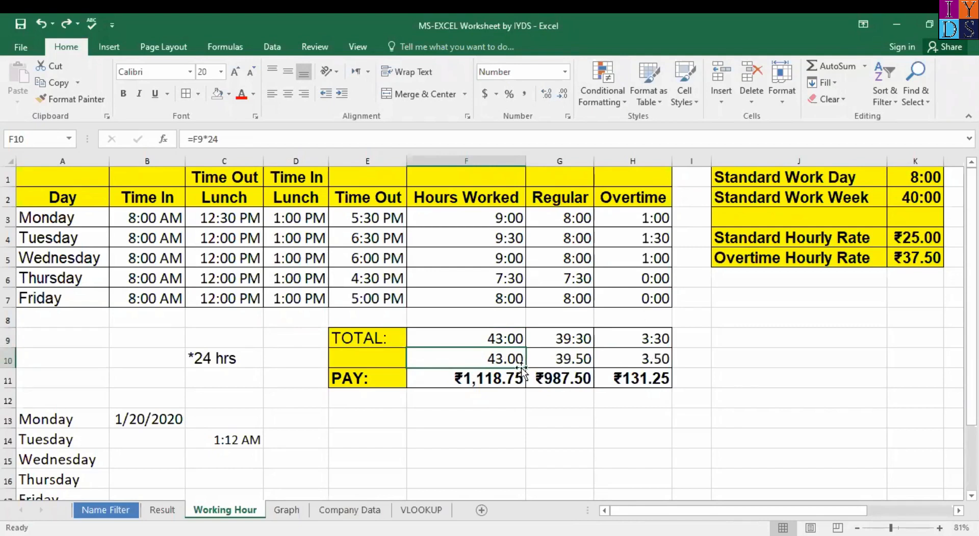
key(Delete)
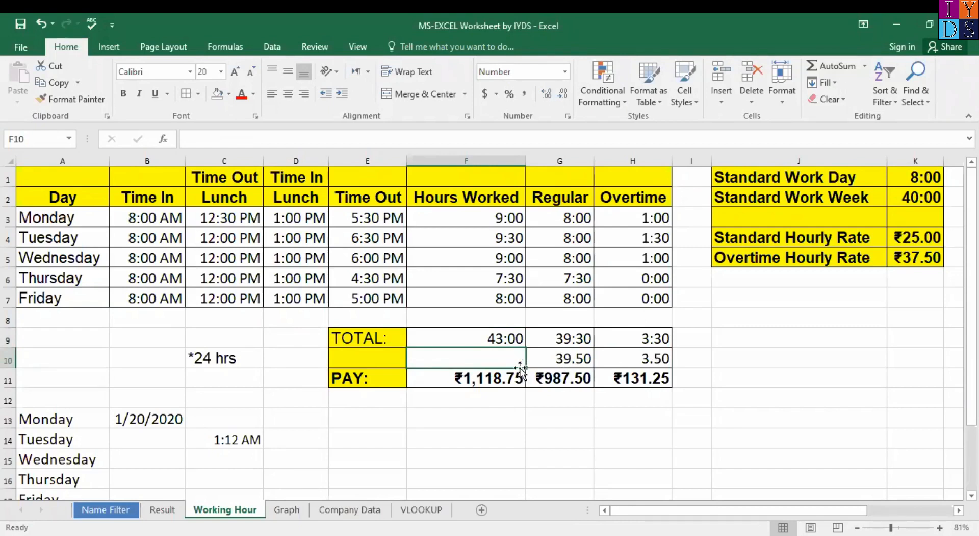
key(ctrl+z)
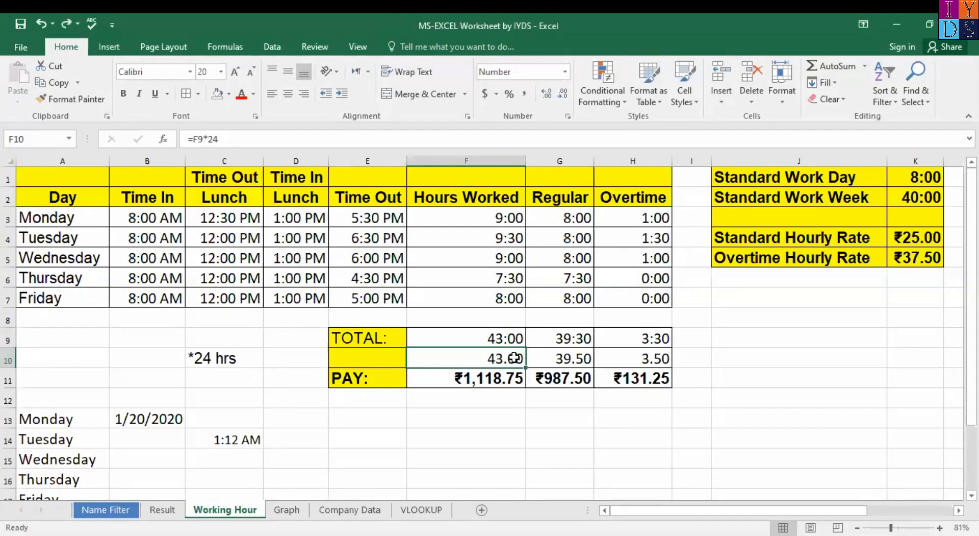
Step: Enter =F9*24 in F10 to show 43.00 decimal hours
key(Delete)
text(=)
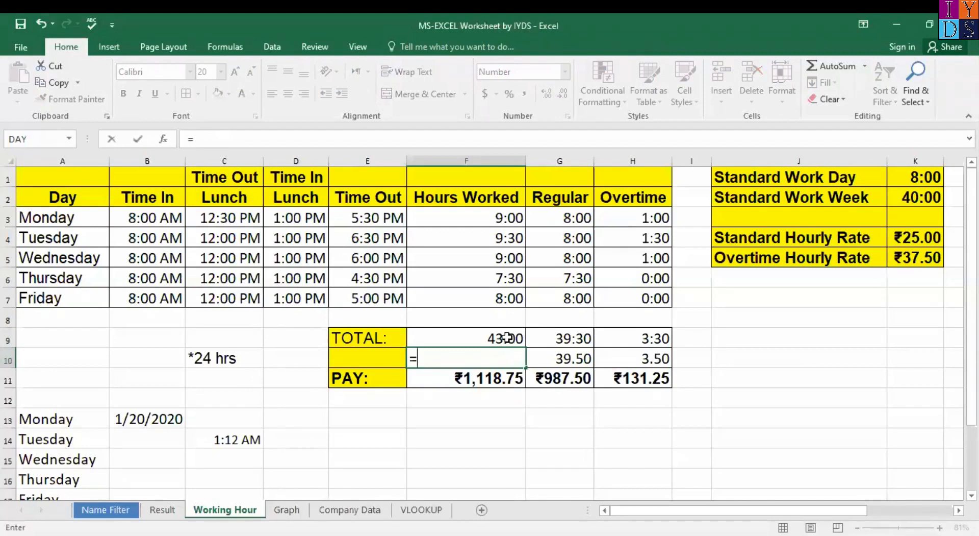
click(507, 337)
text(*)
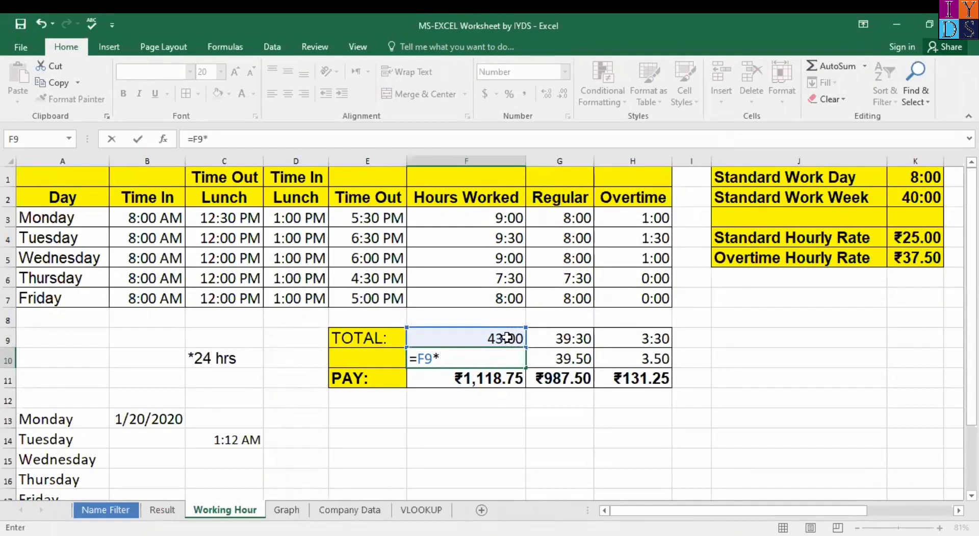
text(24)
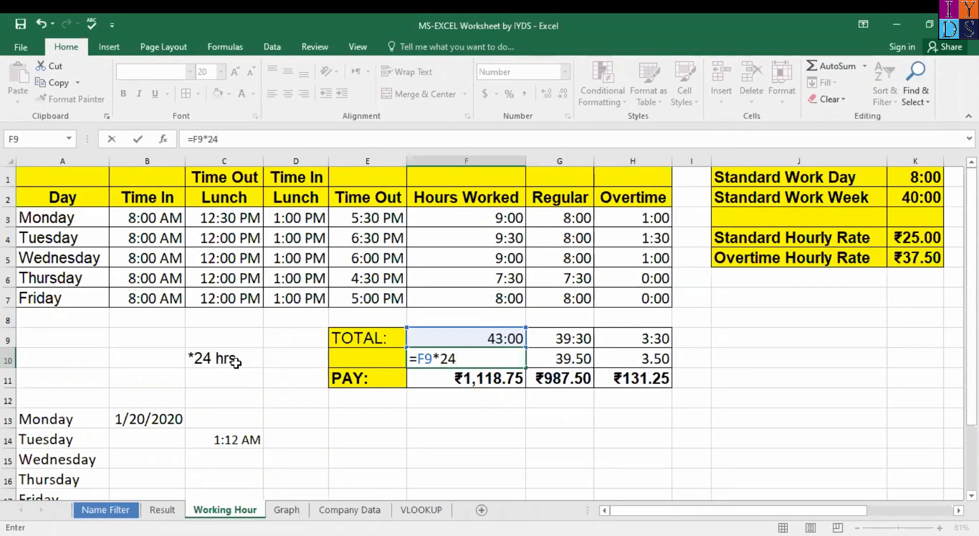
key(Return)
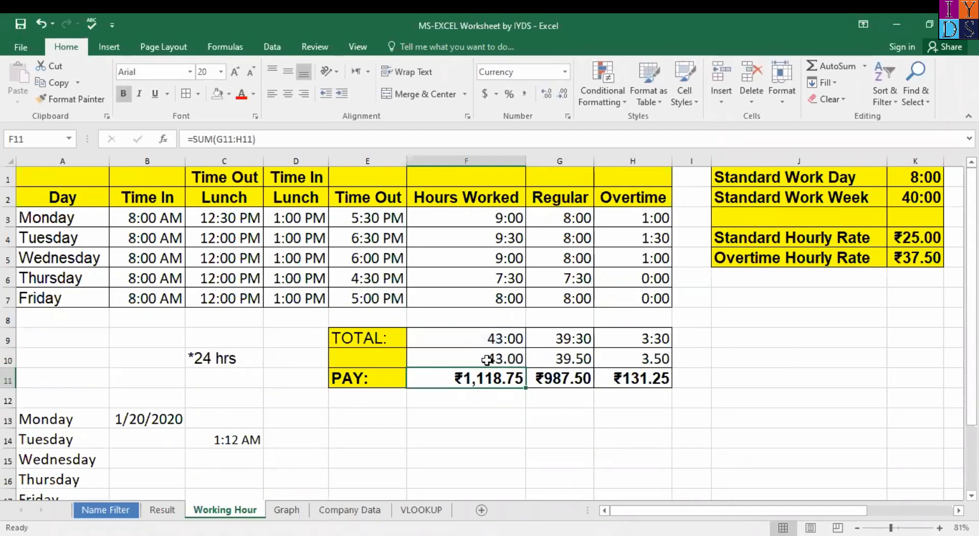
Step: Keep F11 in the Currency number format from the ribbon list
click(564, 75)
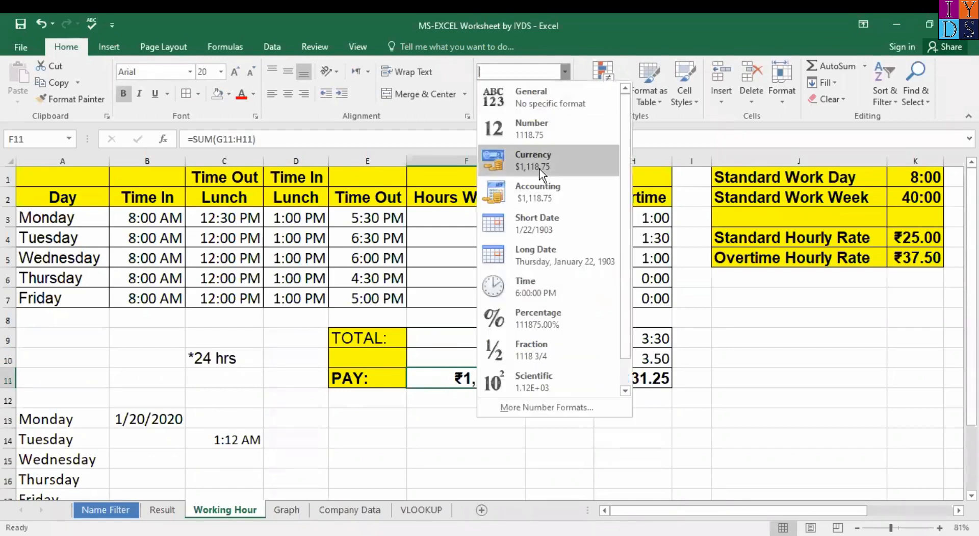
click(552, 41)
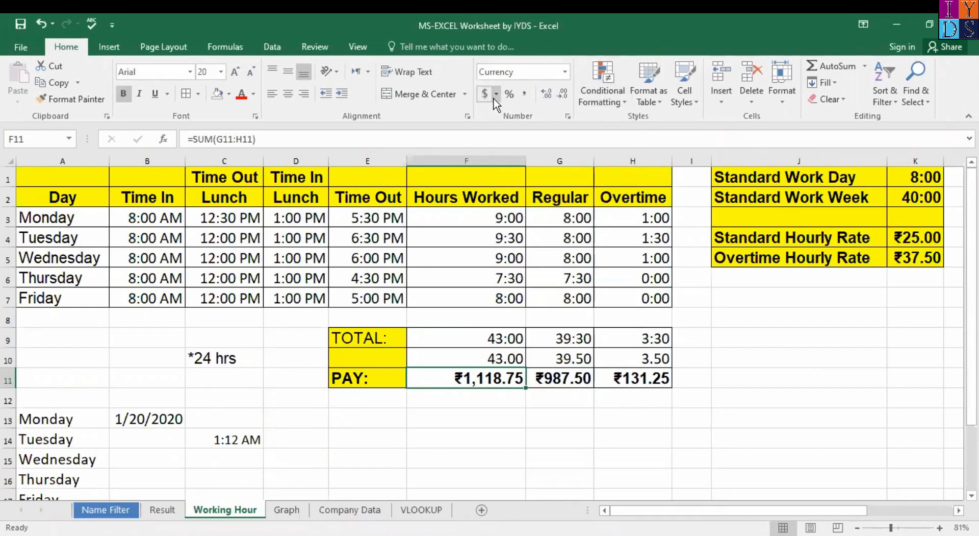
right_click(502, 377)
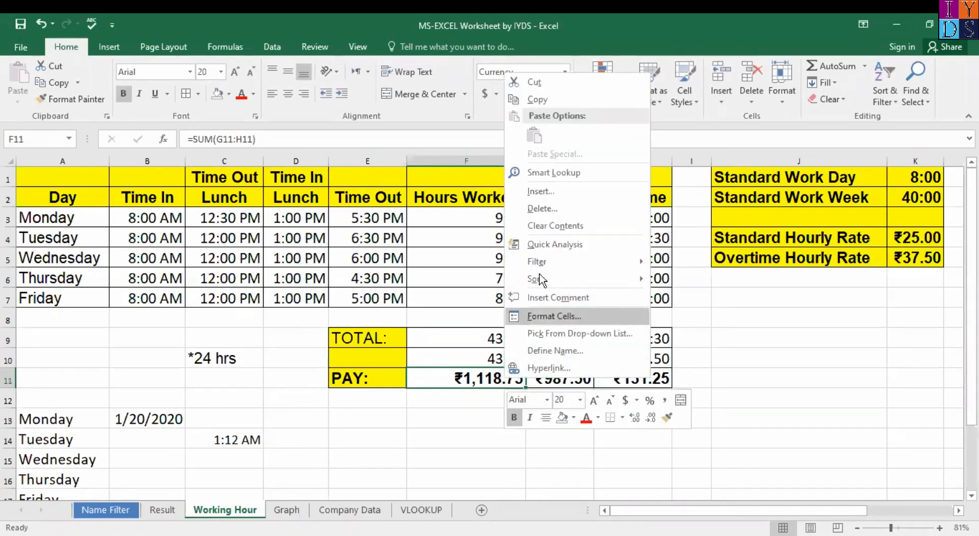
click(585, 317)
Step: Set F11's currency symbol to ₹ Hindi with 2 decimals, showing ₹1,118.75
click(755, 255)
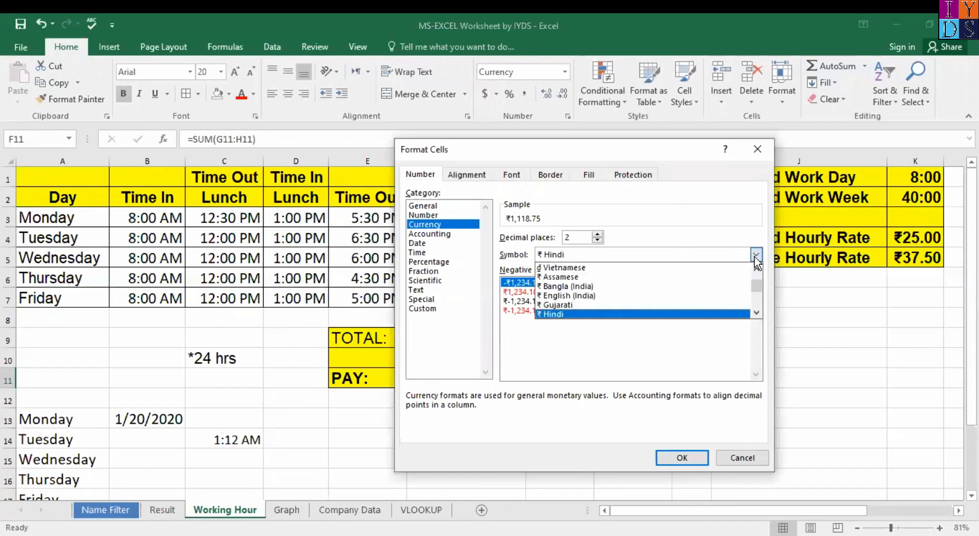
scroll(569, 312, down, 1)
key(Up)
key(Up)
key(Down)
key(Up)
key(Down)
key(Up)
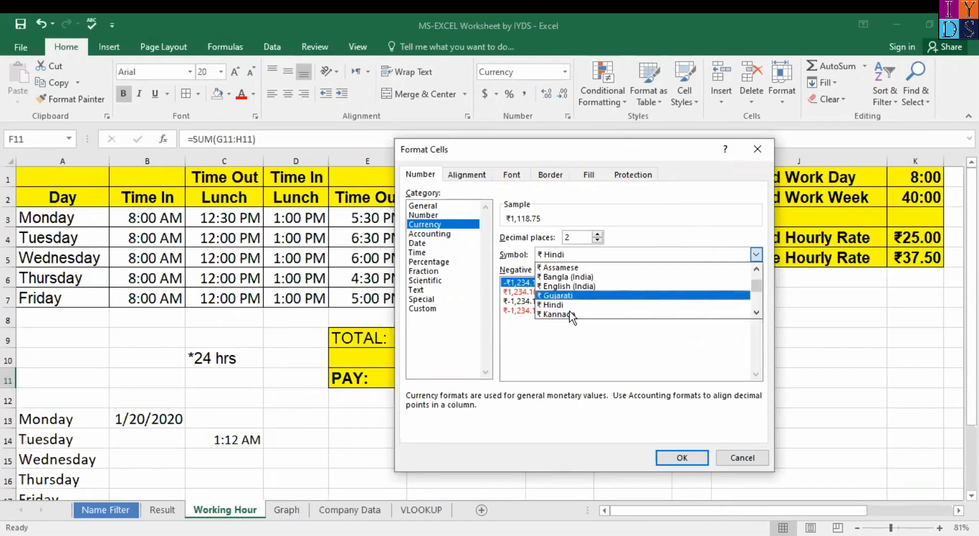
key(Down)
key(Up)
key(Down)
key(Up)
key(Down)
key(Up)
key(Down)
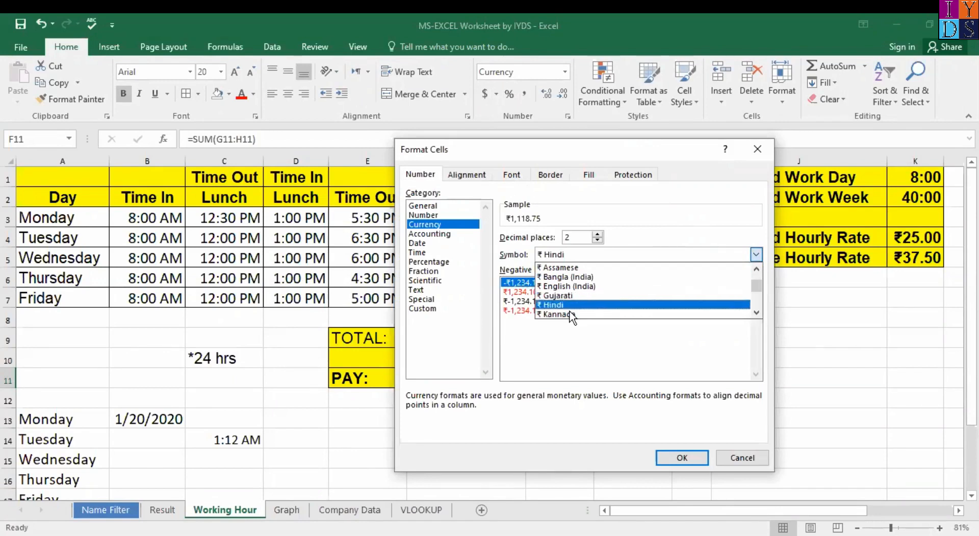
key(Up)
key(Down)
key(Up)
key(Down)
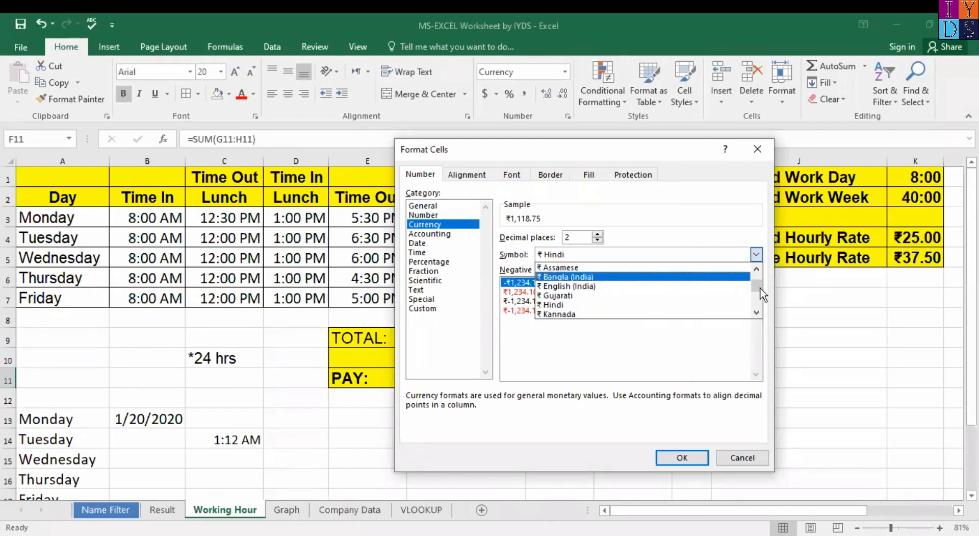
click(596, 305)
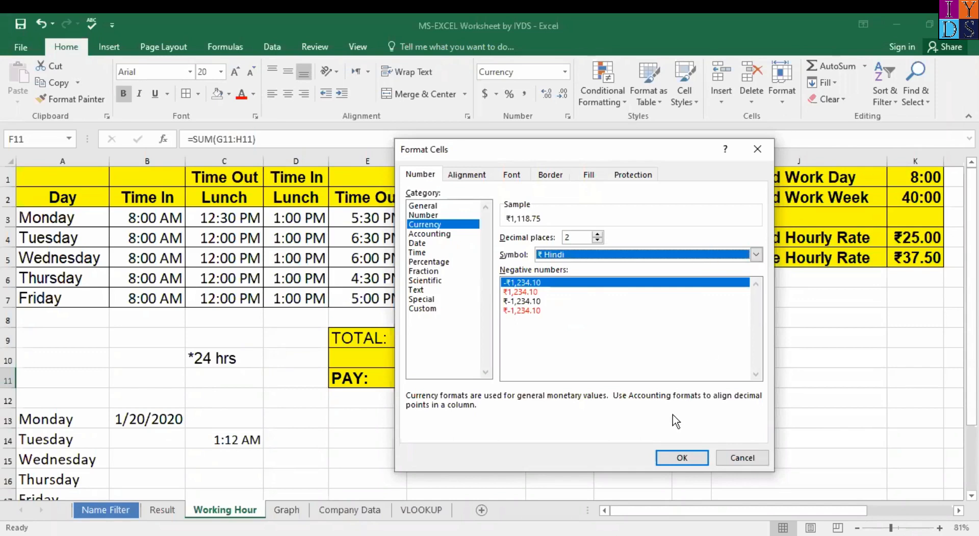
click(683, 458)
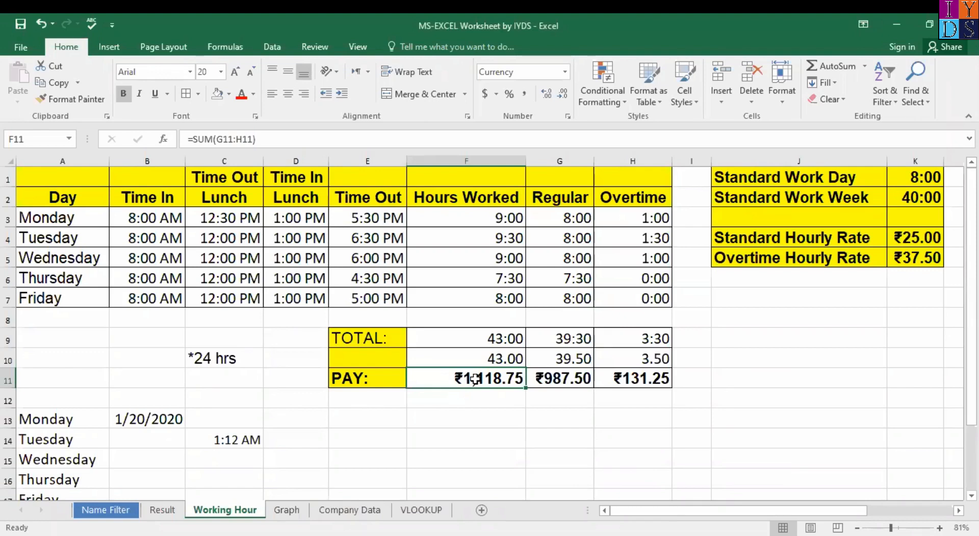
Step: Clear the regular and overtime totals in G9:H9 and reapply the time format to them
click(520, 362)
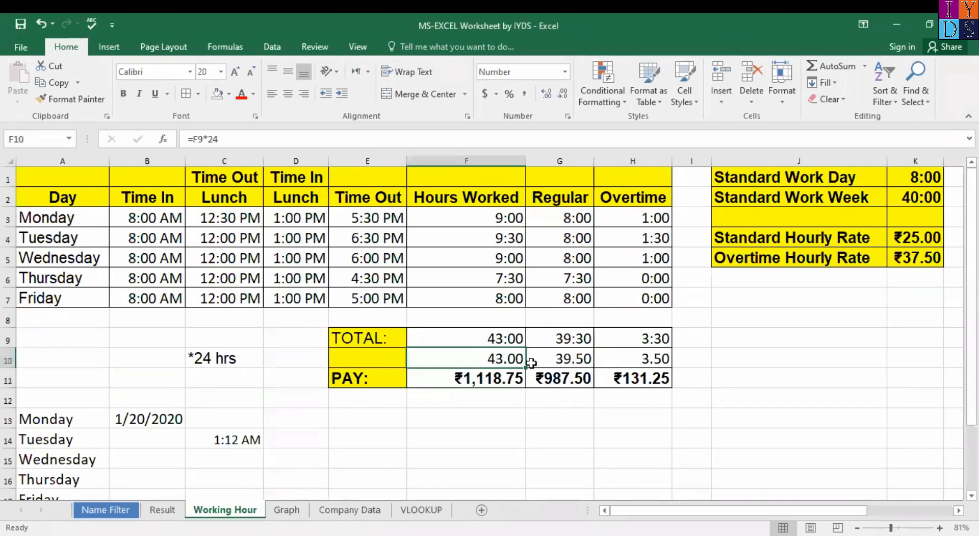
click(582, 353)
click(578, 337)
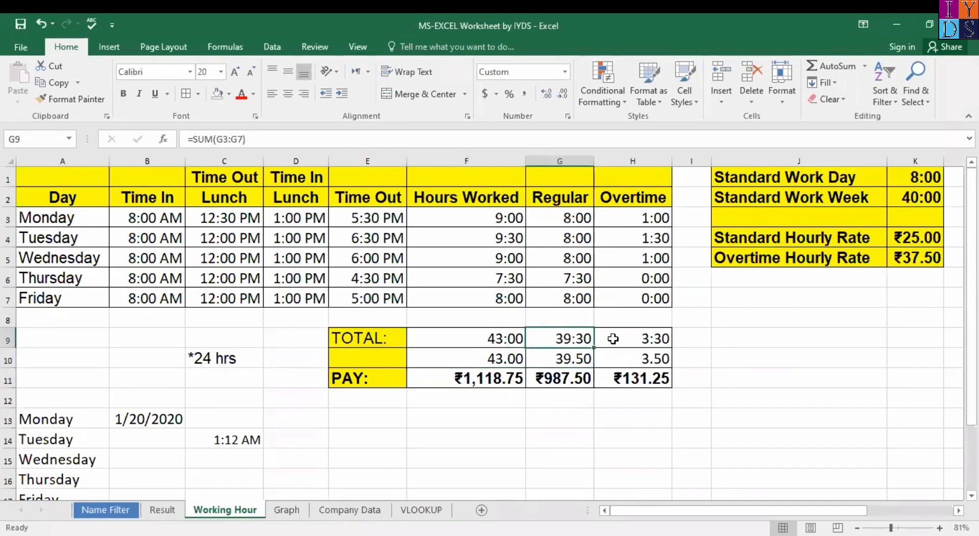
shift+click(662, 342)
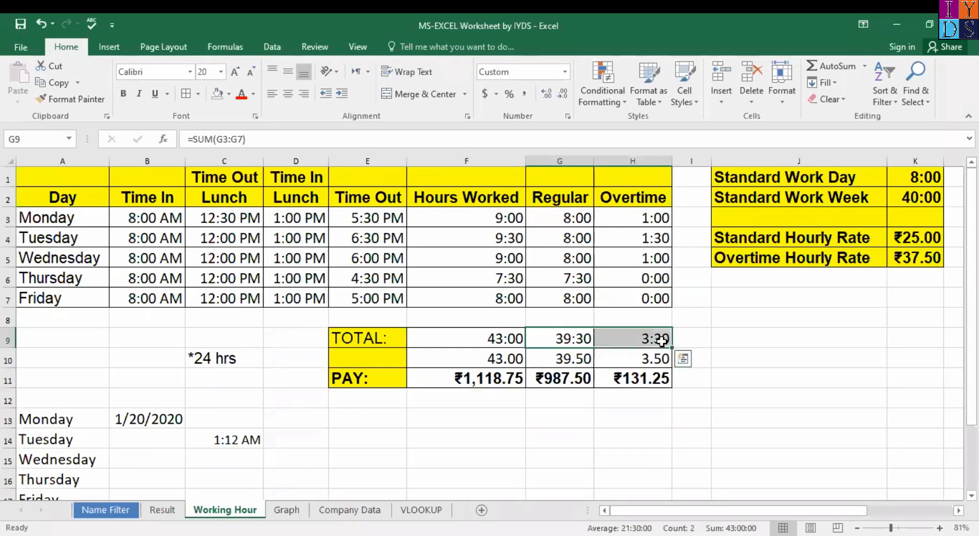
key(Delete)
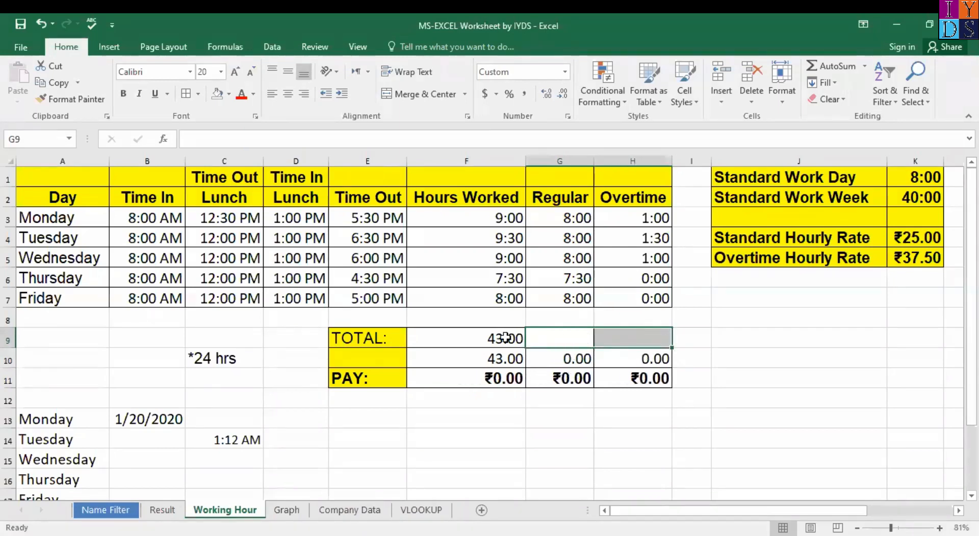
click(568, 338)
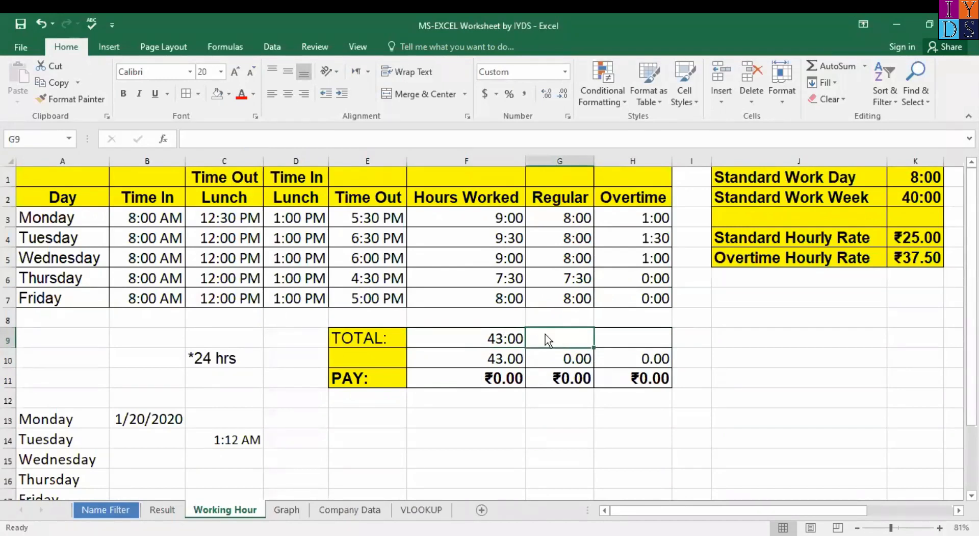
drag(553, 336, 623, 337)
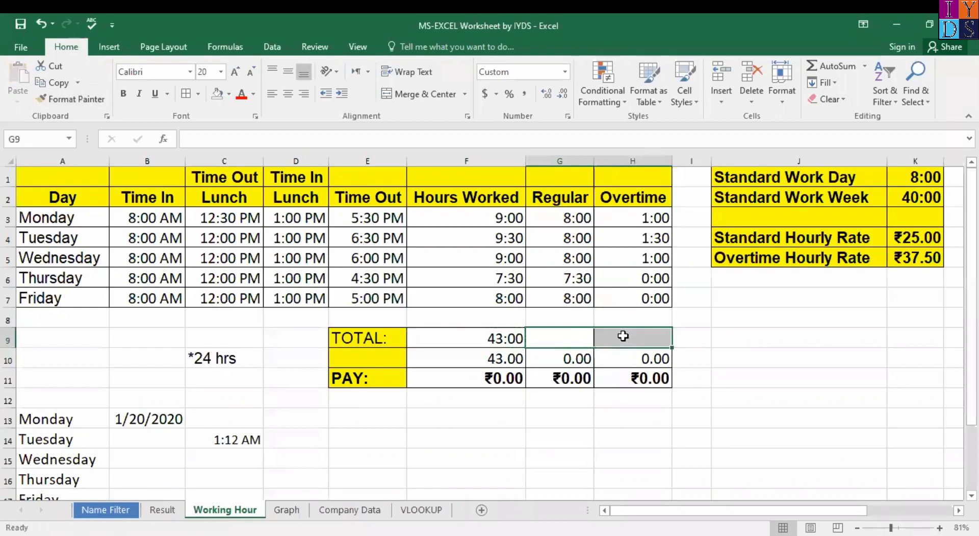
Step: Total the regular hours in G9 with =SUM(G3:G7)
click(578, 330)
click(579, 215)
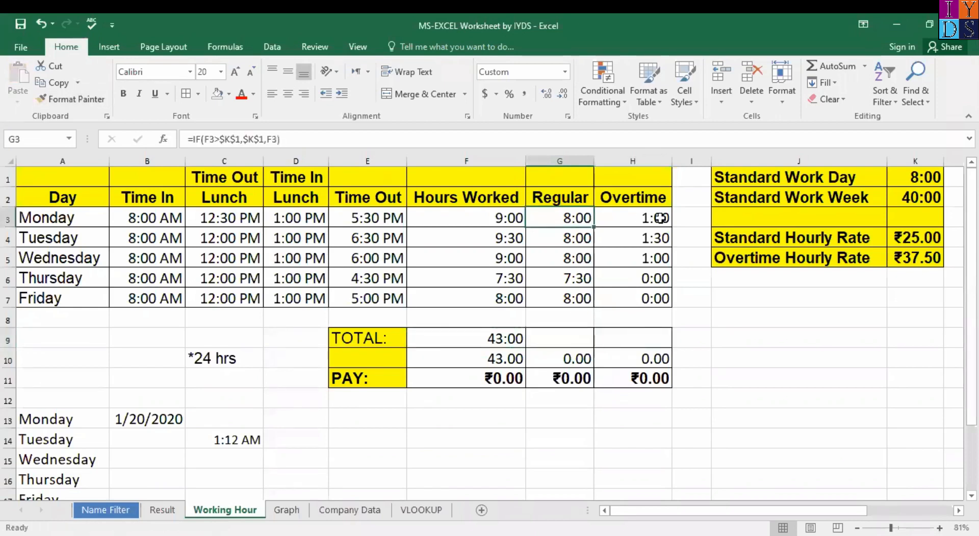
click(570, 337)
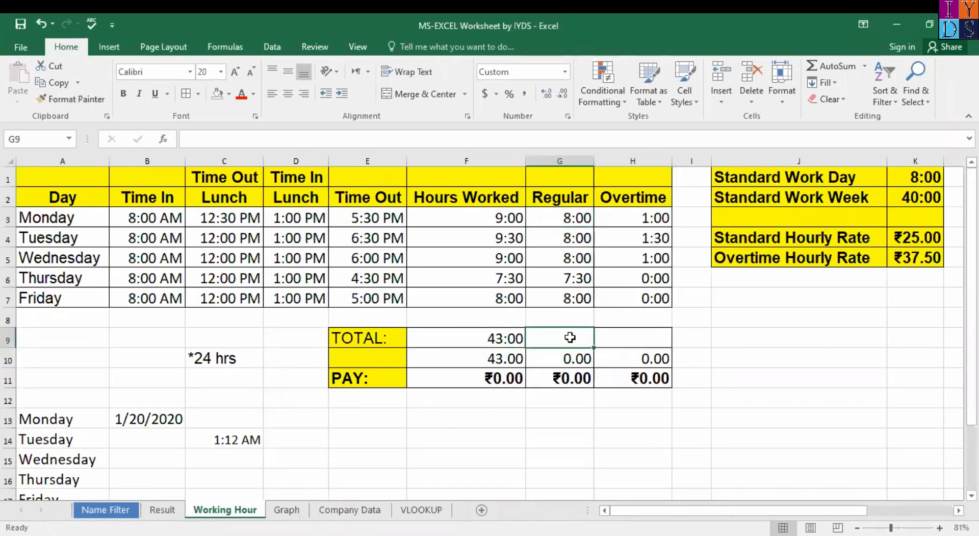
text(=)
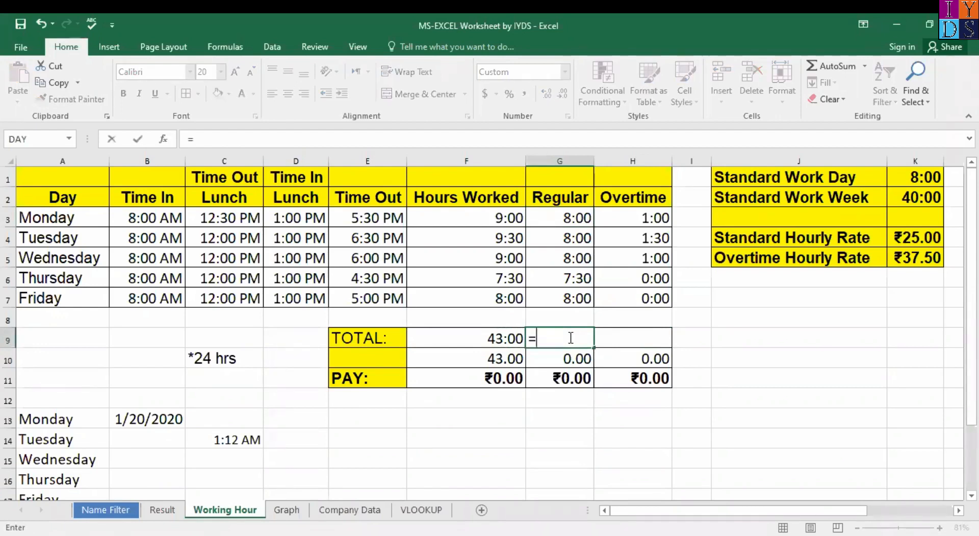
text(SUM()
drag(575, 218, 585, 296)
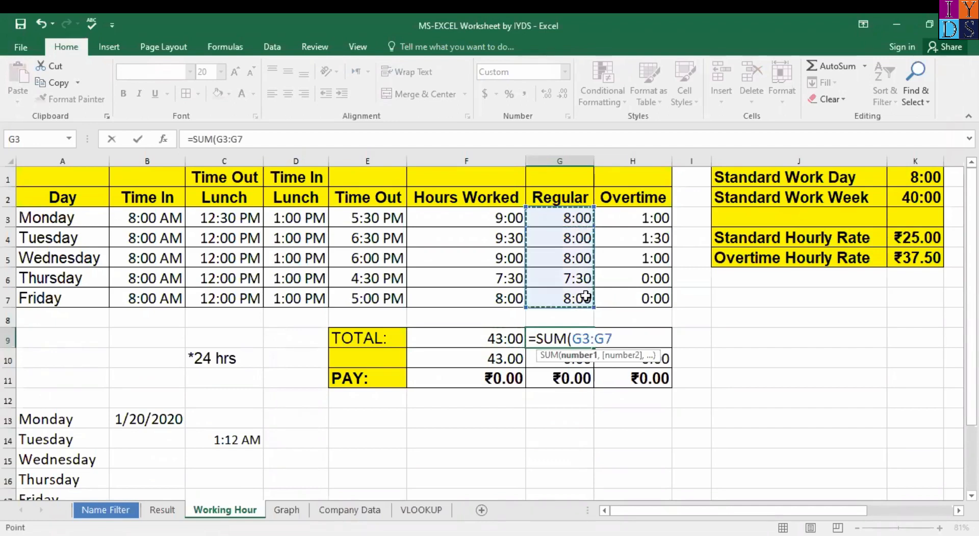
text())
key(Return)
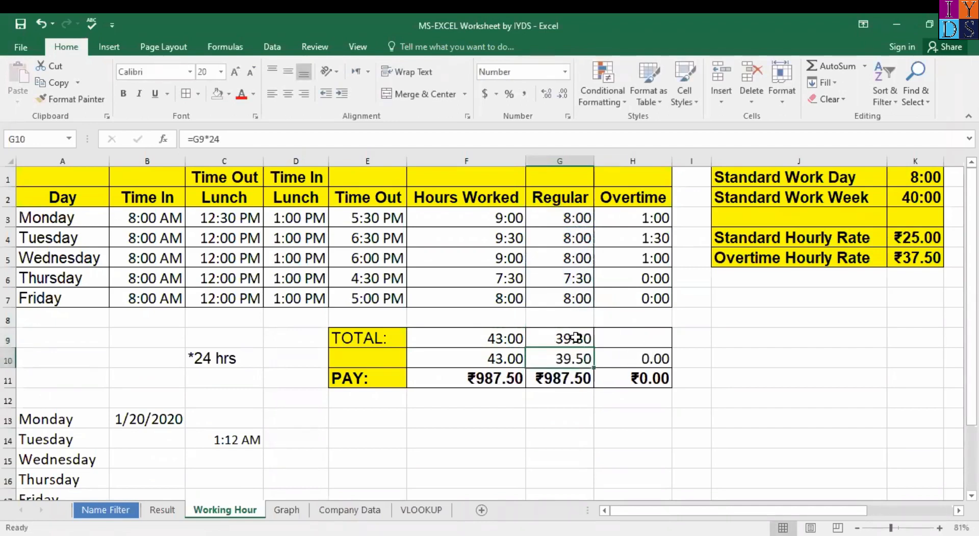
Step: Total the overtime in H9 with =SUM(H3:H7), reading 3:30, and check the pay formulas
click(644, 340)
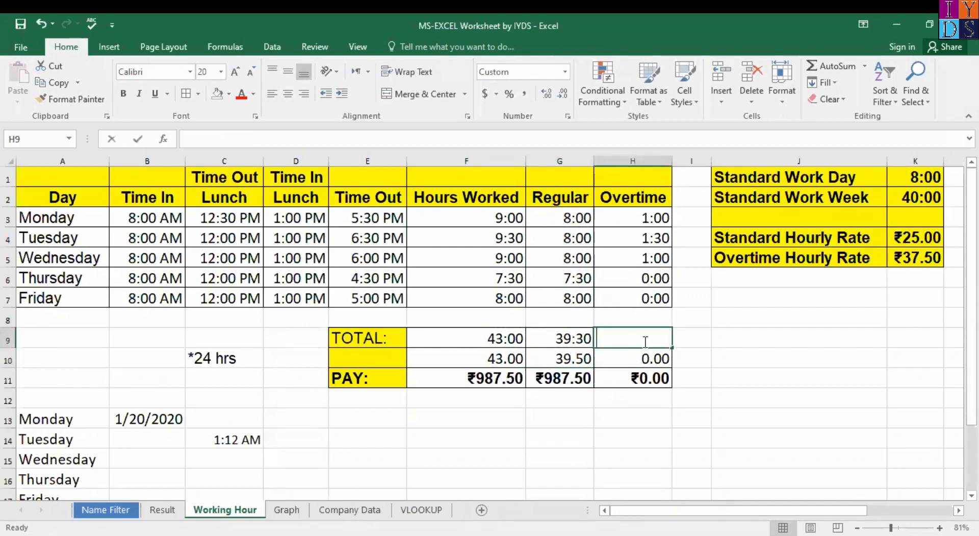
text(=SUM()
click(642, 219)
drag(641, 260, 641, 290)
key(Return)
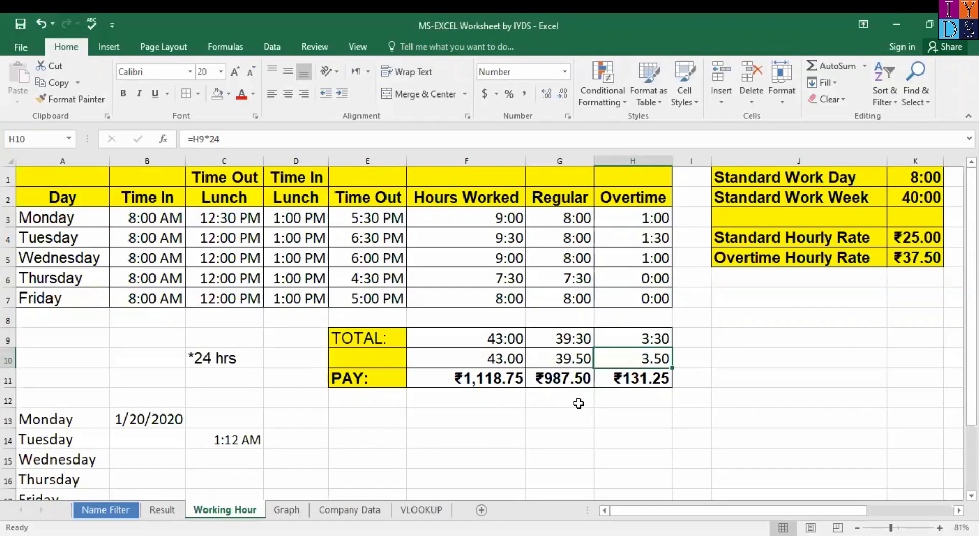
click(462, 377)
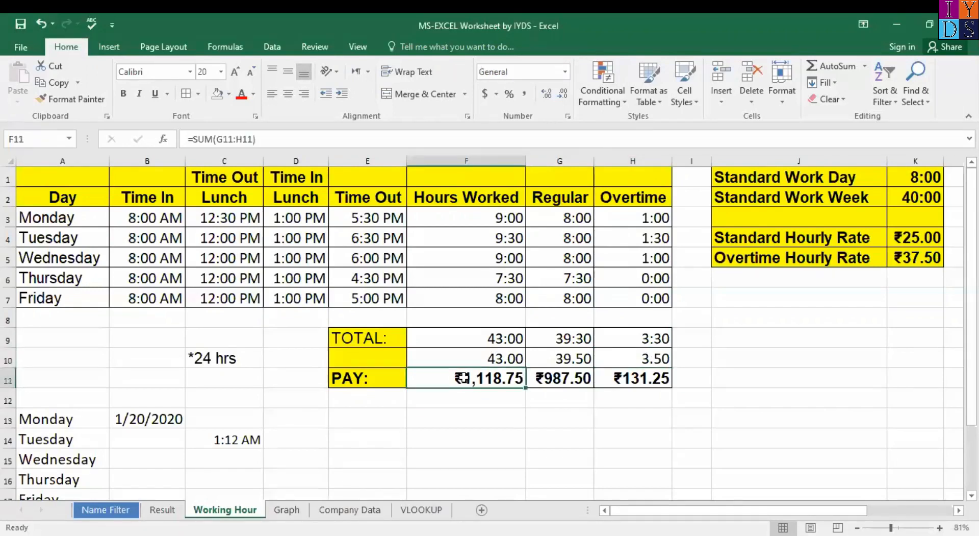
click(557, 378)
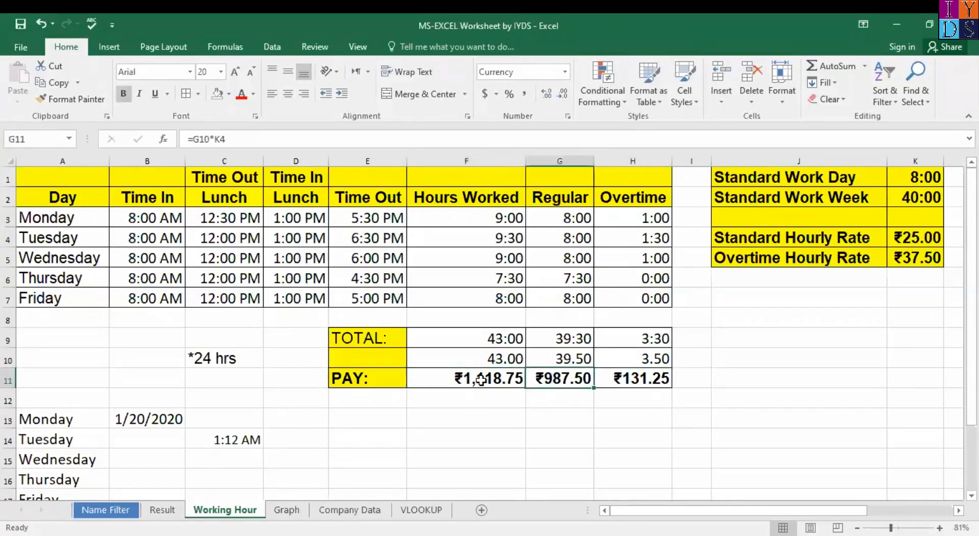
click(458, 379)
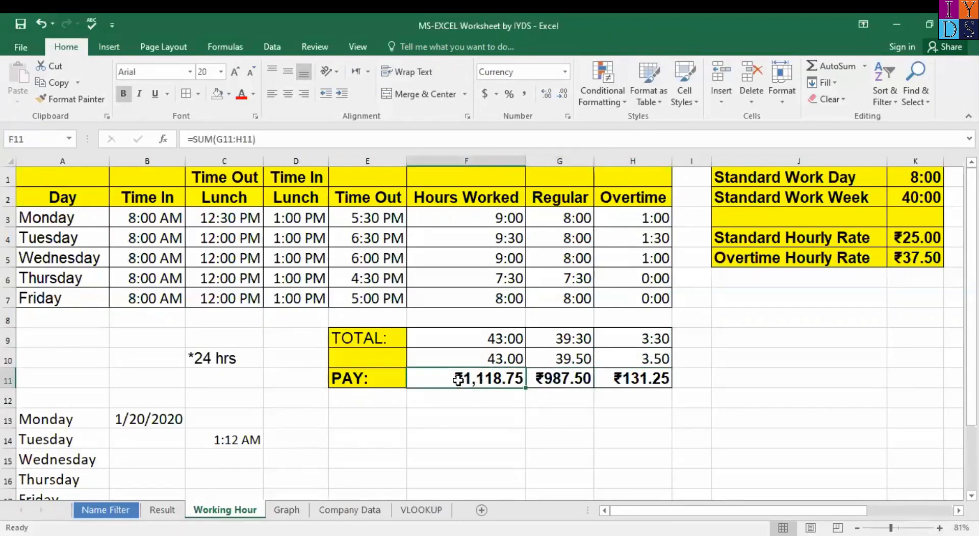
shift+click(644, 377)
key(ctrl+c)
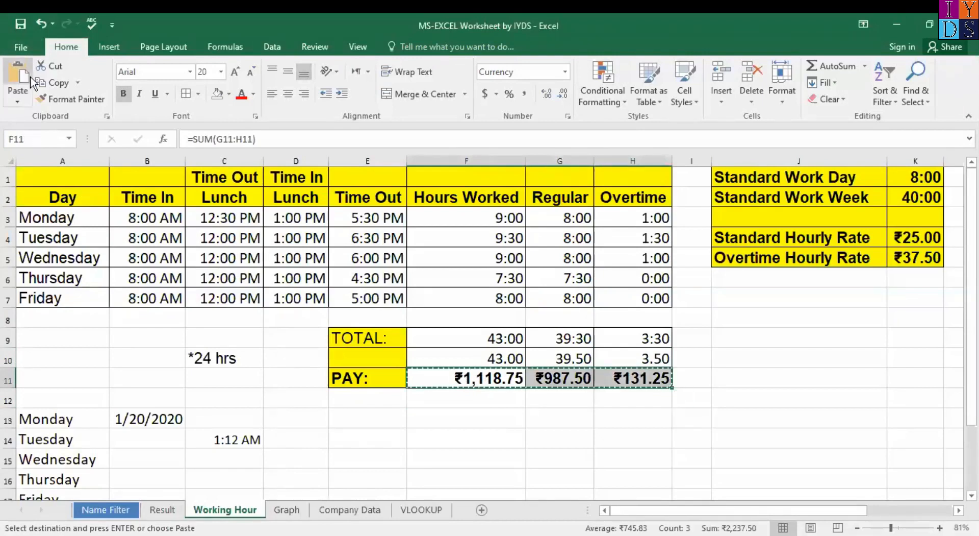
click(25, 94)
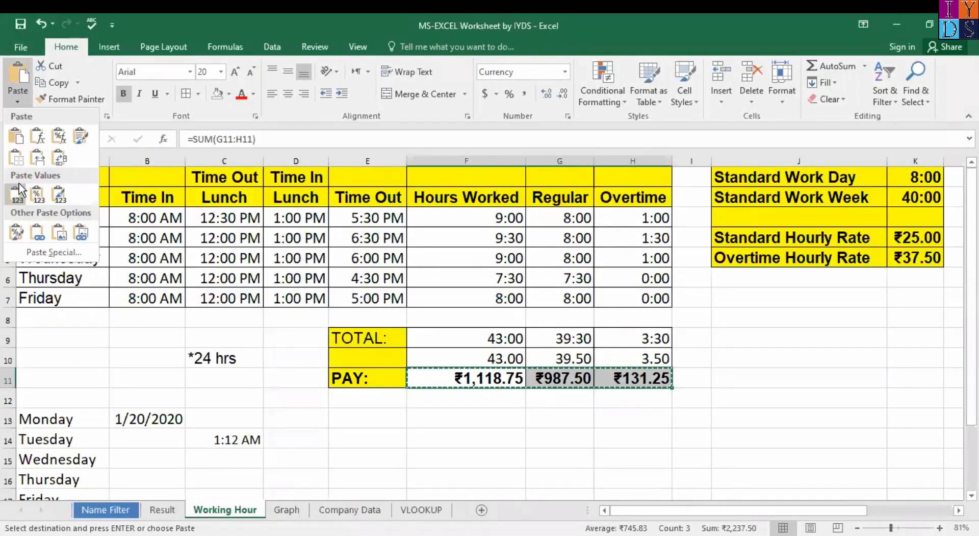
double_click(497, 426)
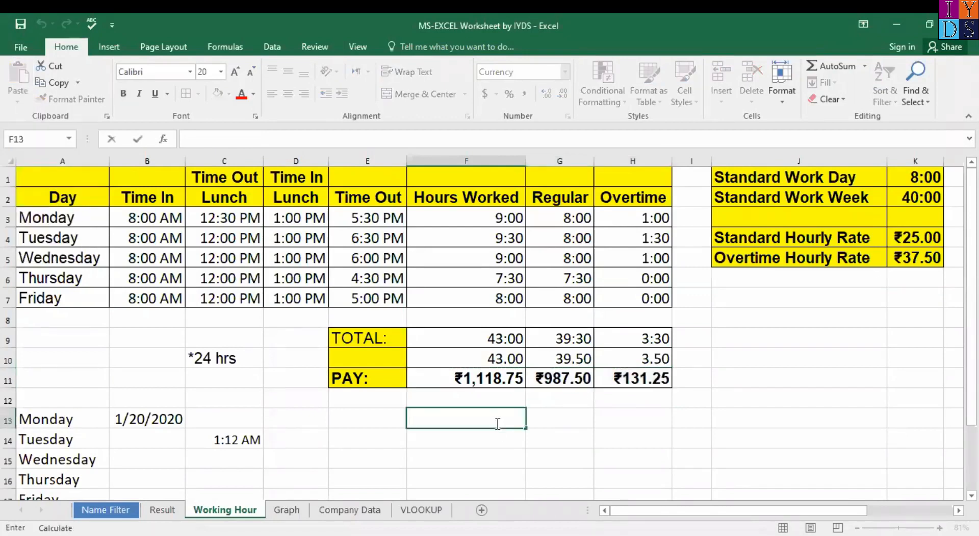
drag(487, 379, 631, 378)
key(ctrl+c)
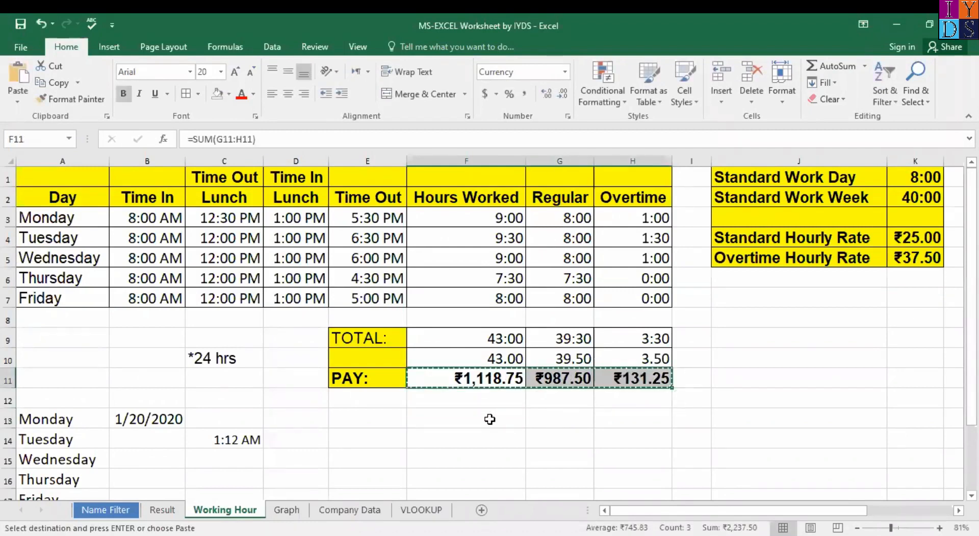
click(489, 418)
key(ctrl+v)
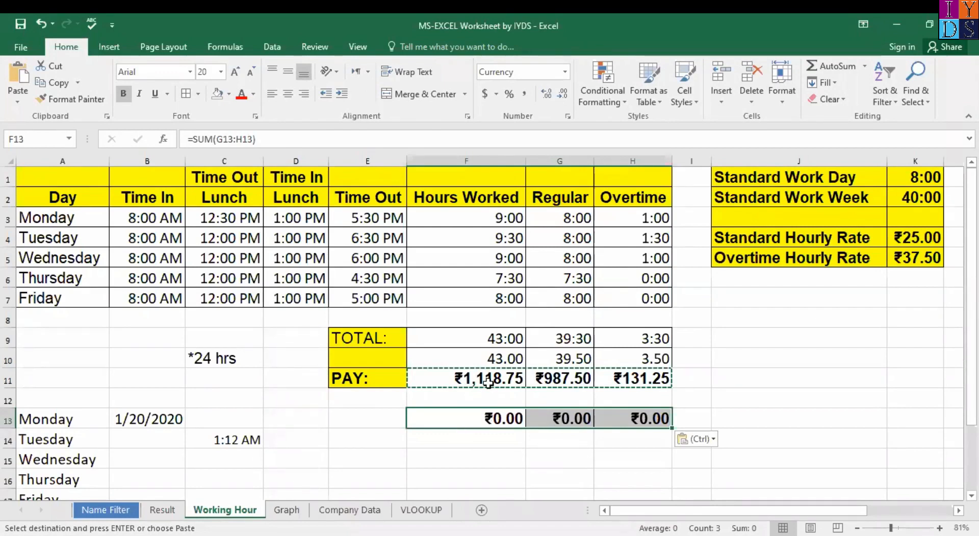
key(ctrl+z)
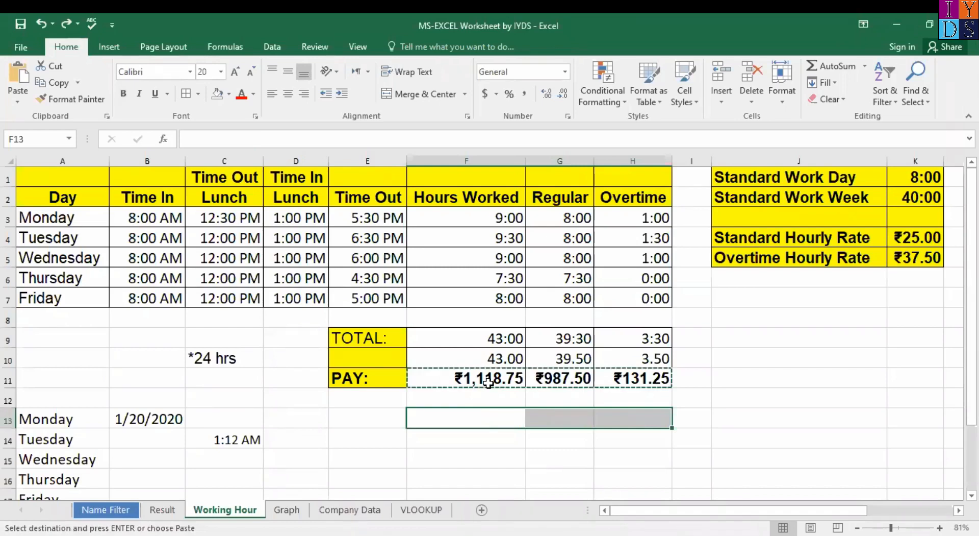
click(571, 393)
Step: Review the G11 and G9 formulas, leaving G9 as =SUM(G3:G7), then select G11
click(570, 378)
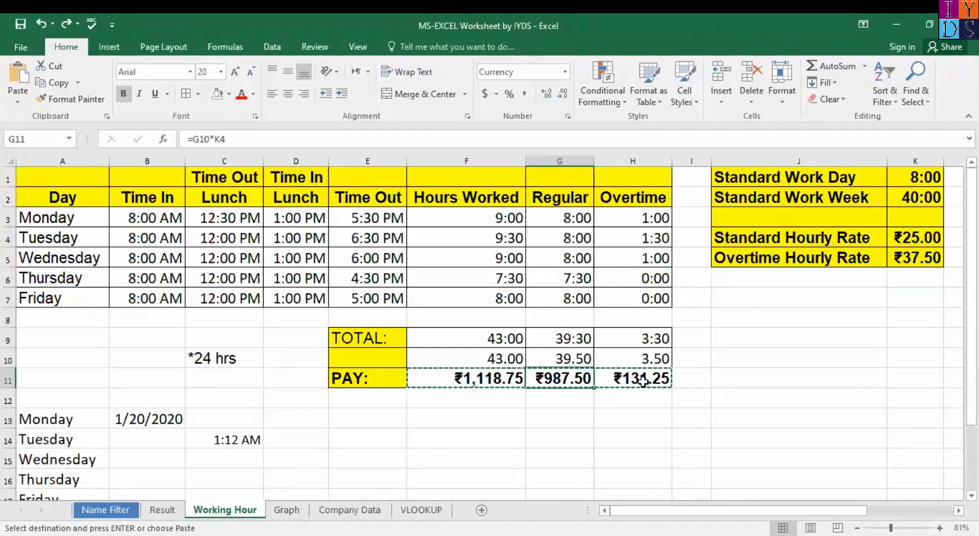
click(564, 340)
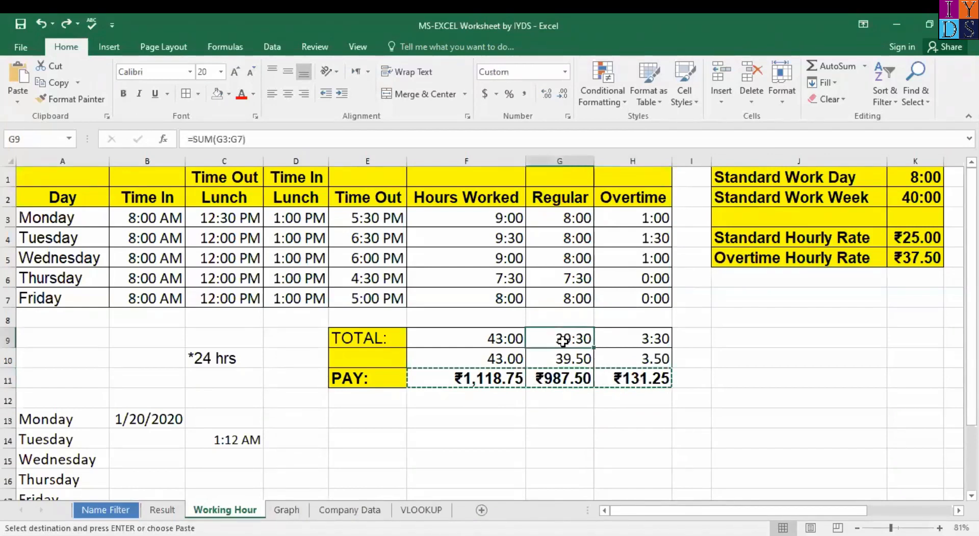
click(259, 141)
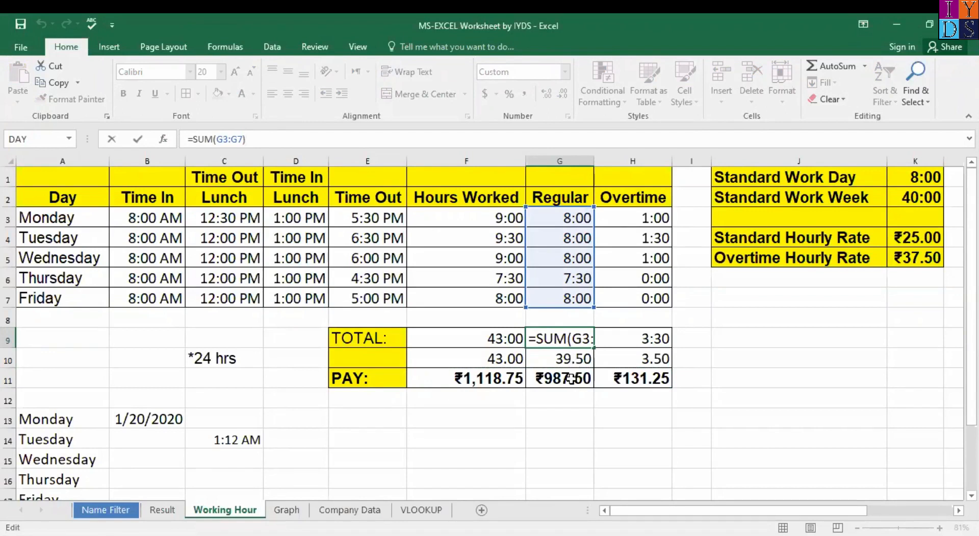
click(580, 401)
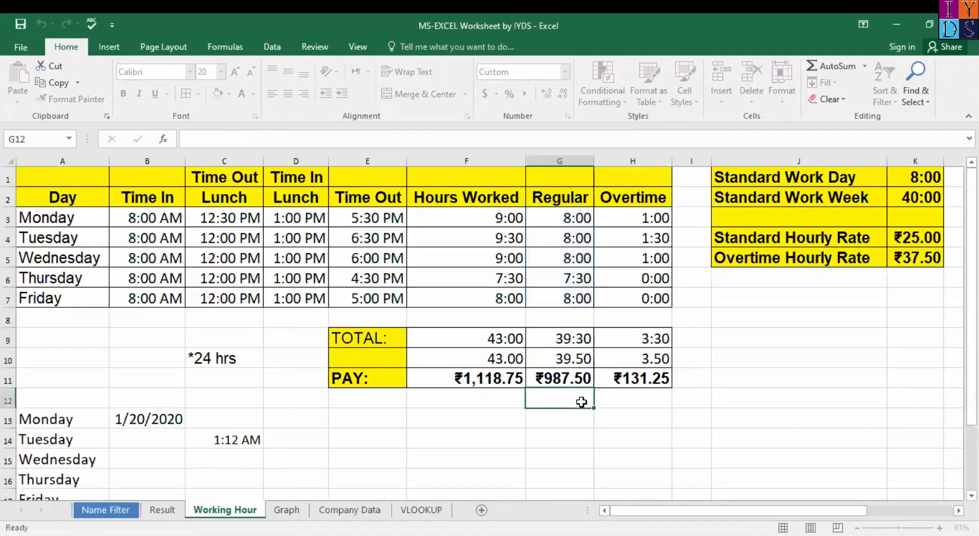
click(579, 338)
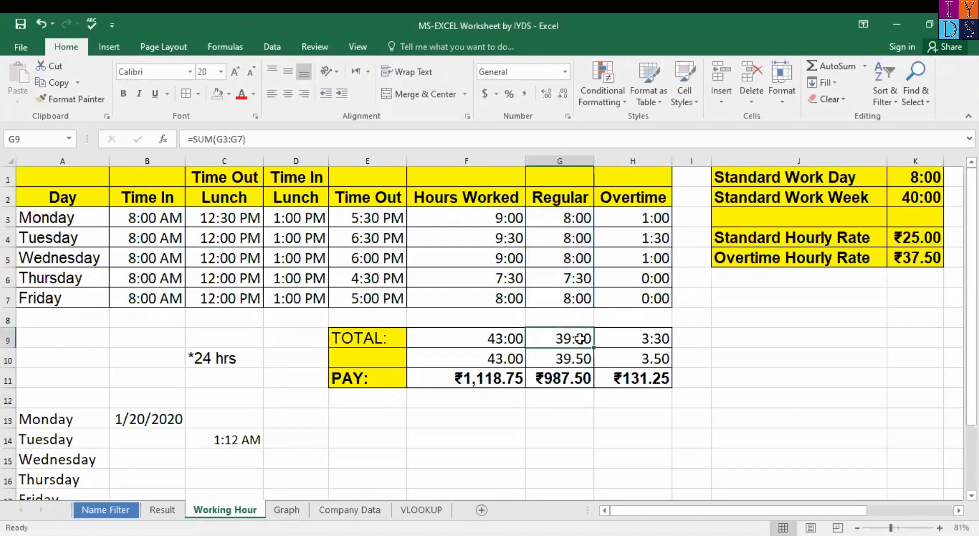
click(566, 378)
Step: Try =SUM(G9:G10) as the regular pay in G11, then undo it
key(Delete)
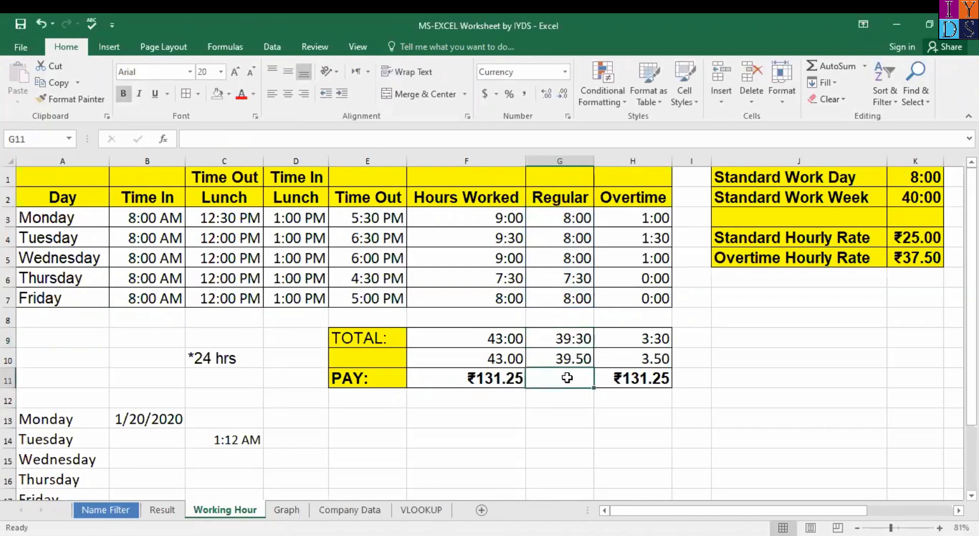
text(=)
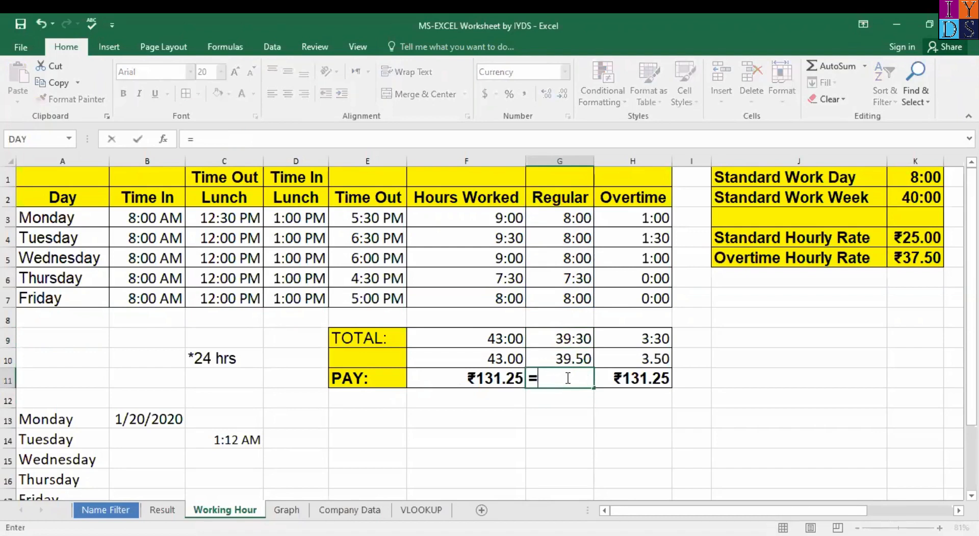
text(sum)
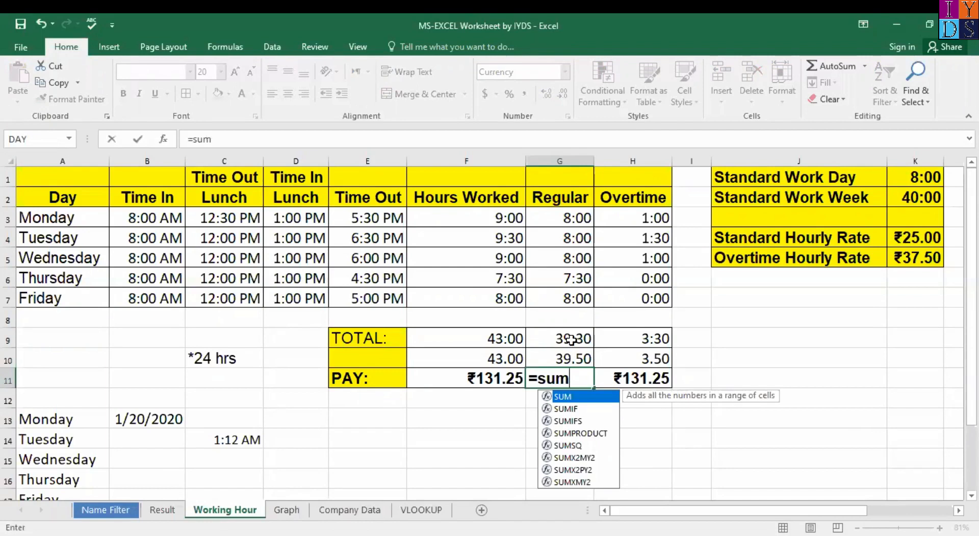
text(()
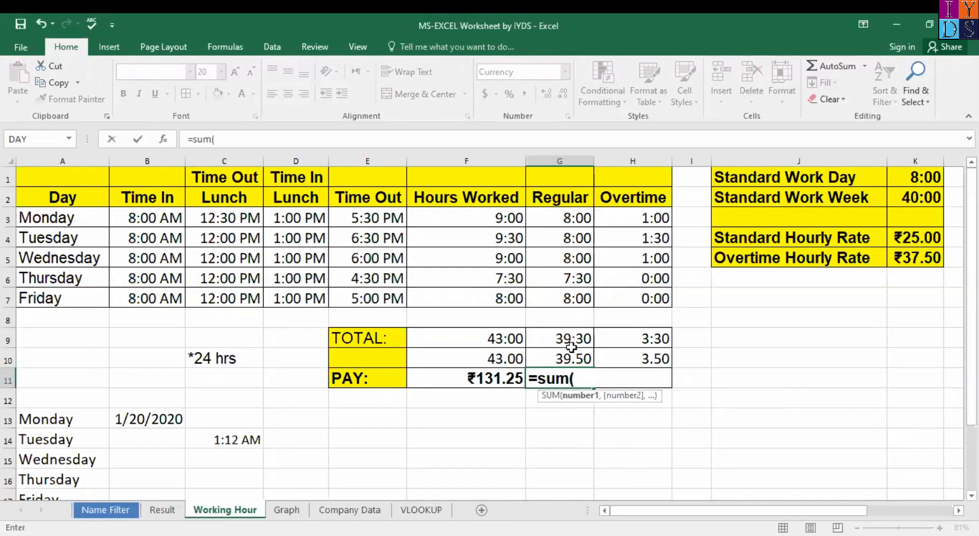
drag(571, 339, 573, 359)
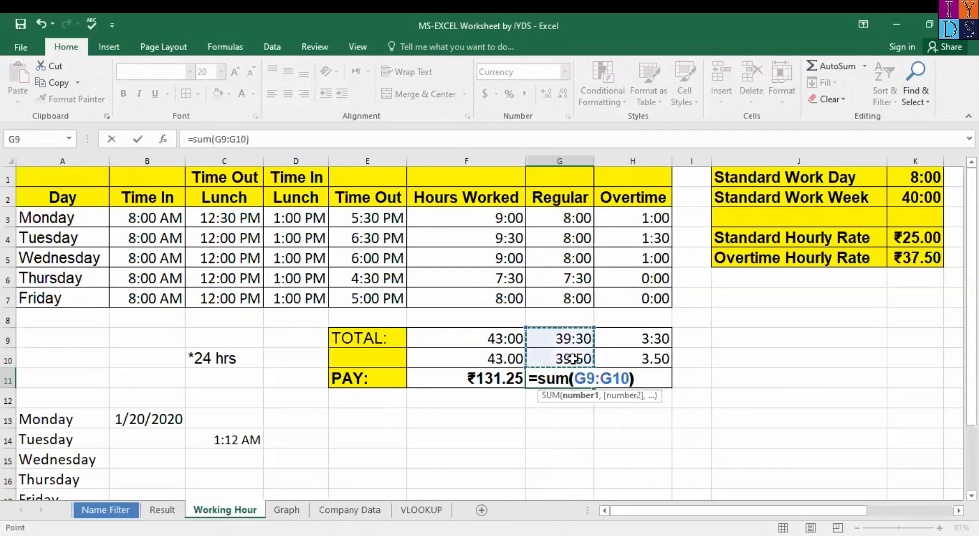
key(Return)
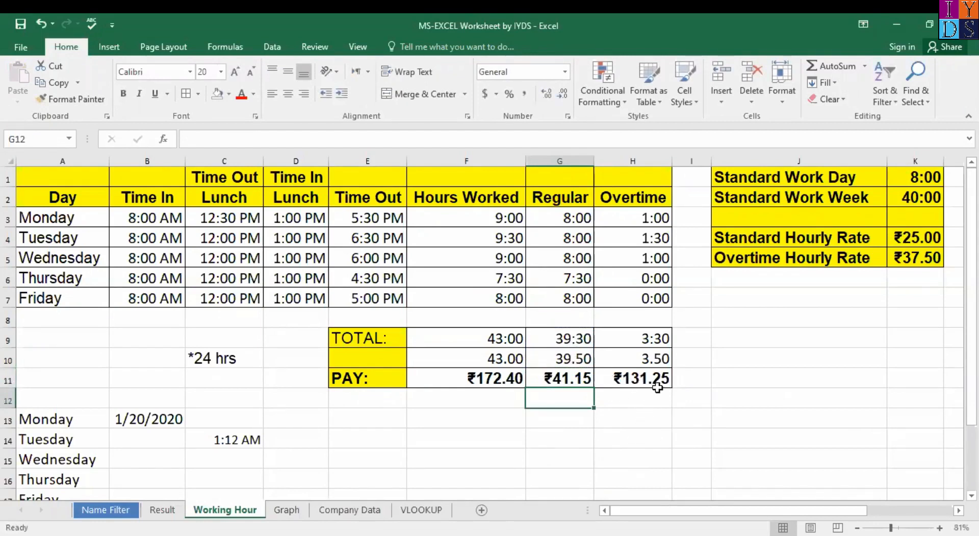
key(ctrl+z)
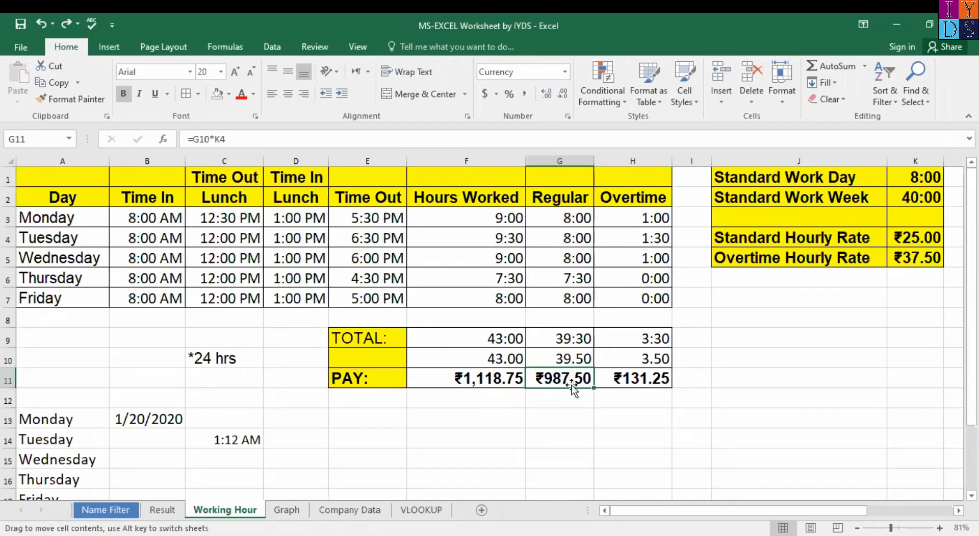
Step: Try =G9*K4 as the regular pay in G11, then undo back to the original
key(Delete)
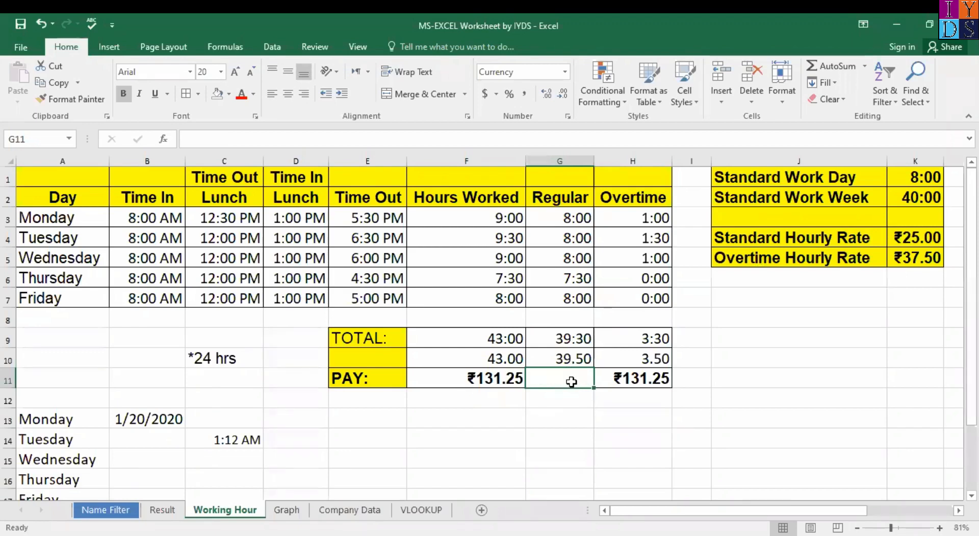
text(=)
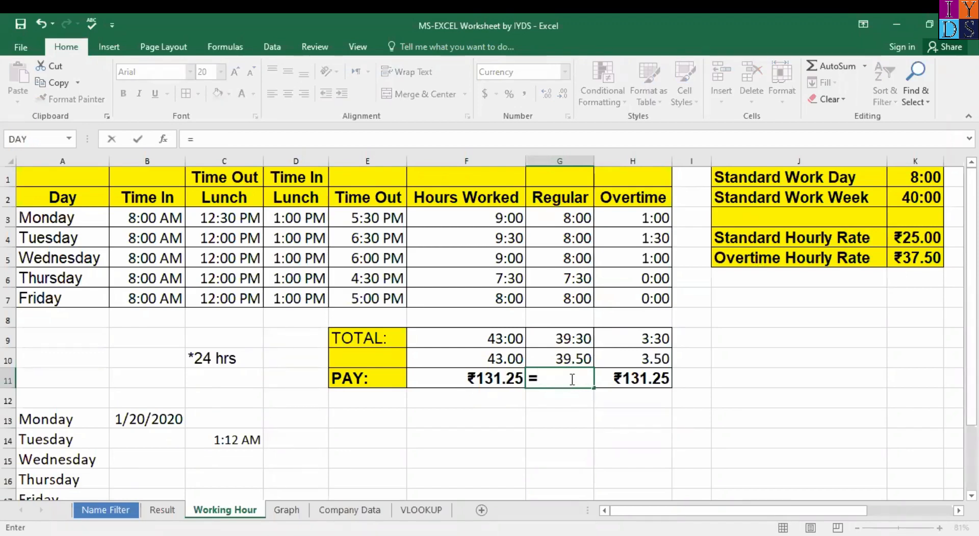
click(571, 338)
text(*)
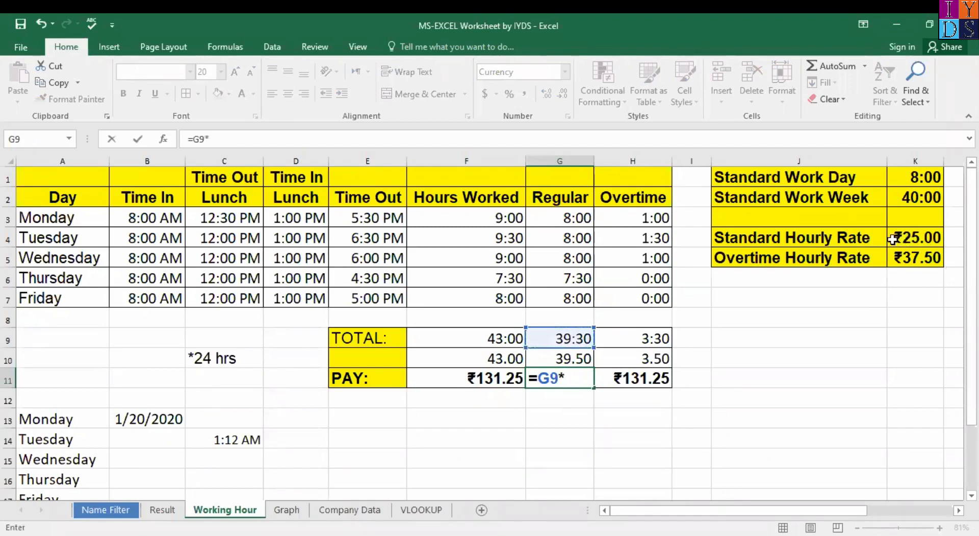
click(919, 243)
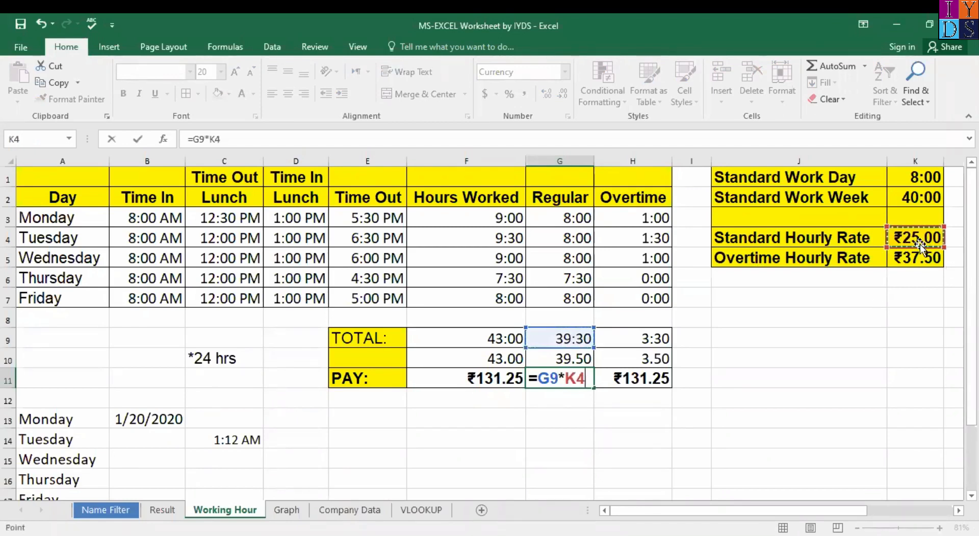
key(Return)
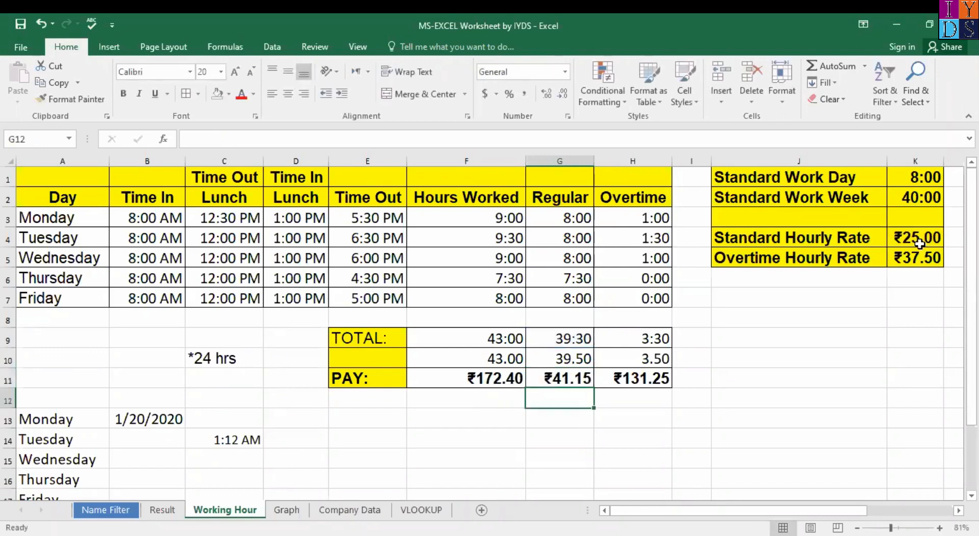
key(ctrl+z)
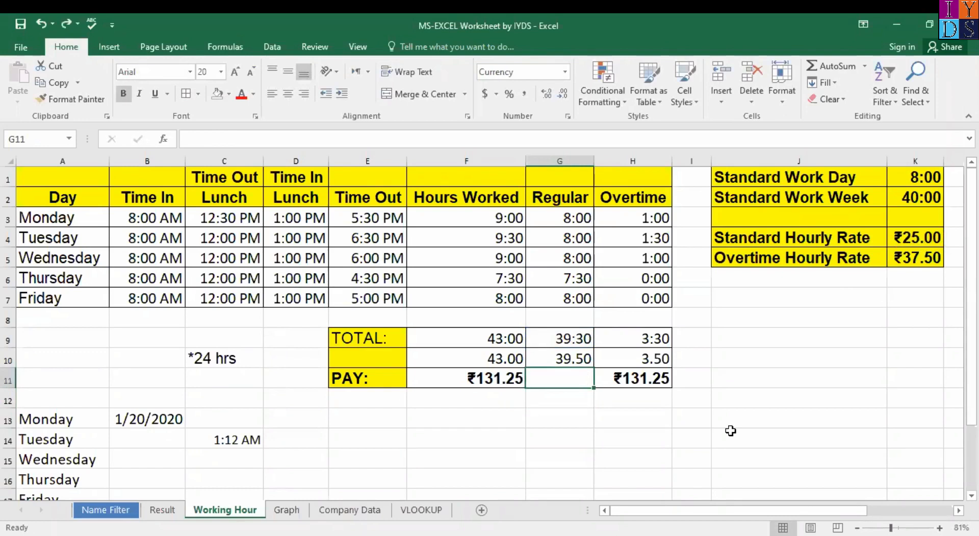
key(ctrl+z)
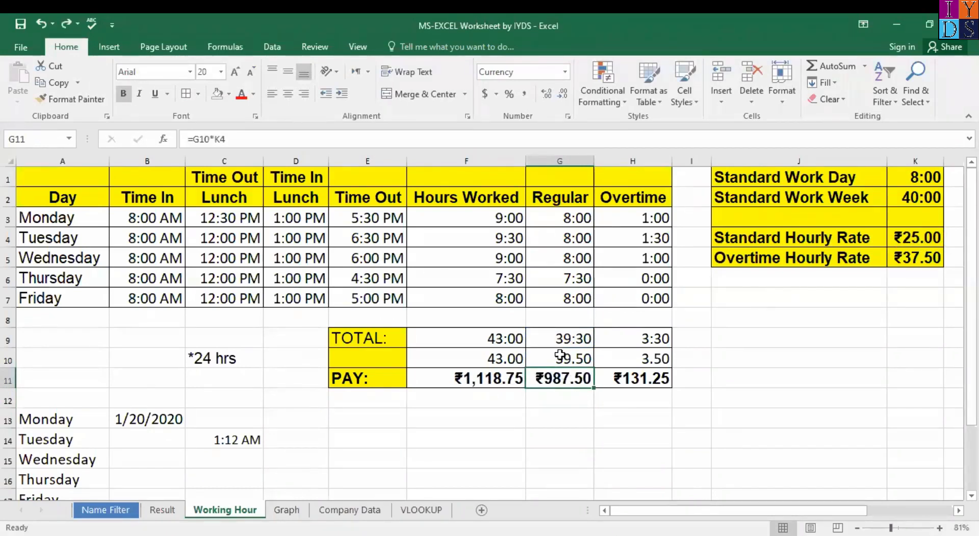
Step: Enter =G10*K4 in G11 for ₹987.50 regular pay and clear the overtime pay in H11
click(577, 361)
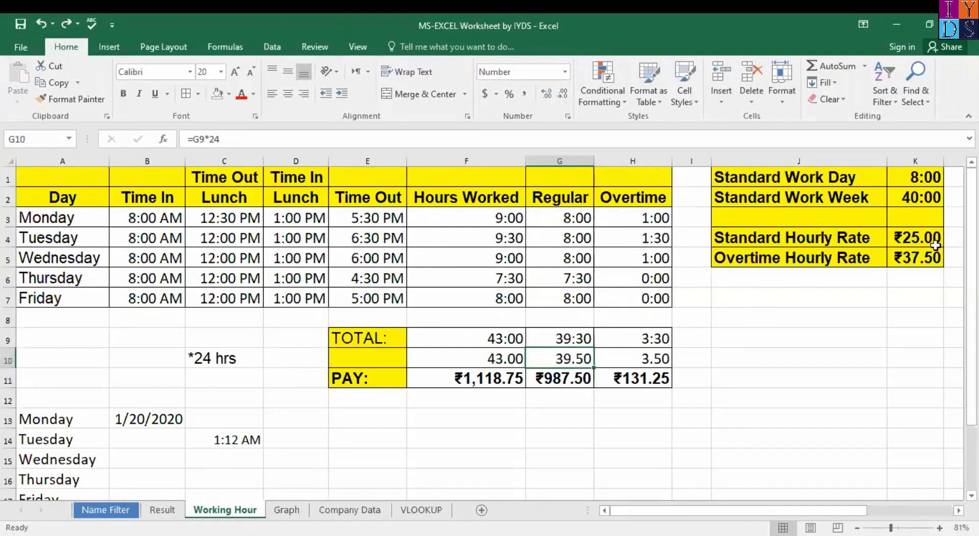
click(581, 383)
key(Delete)
text(=)
click(575, 360)
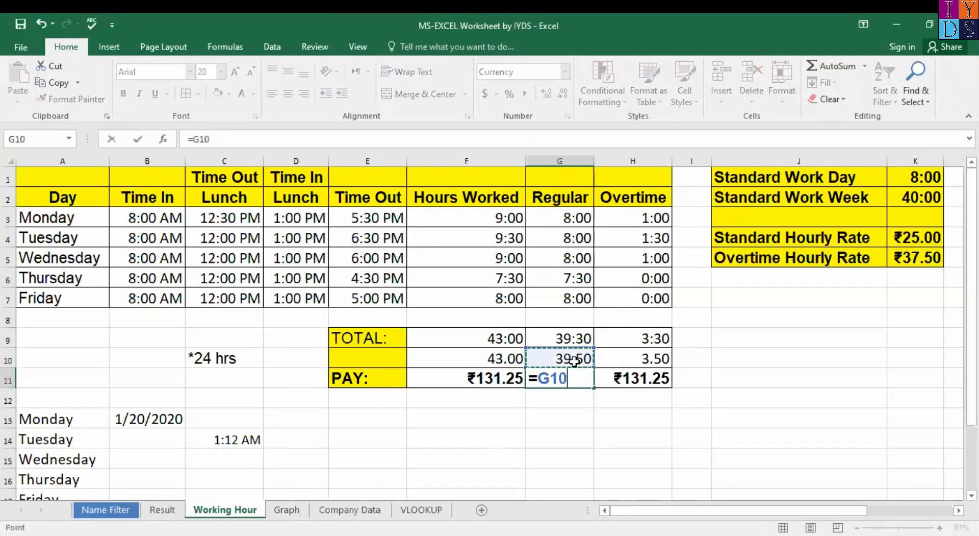
text(*)
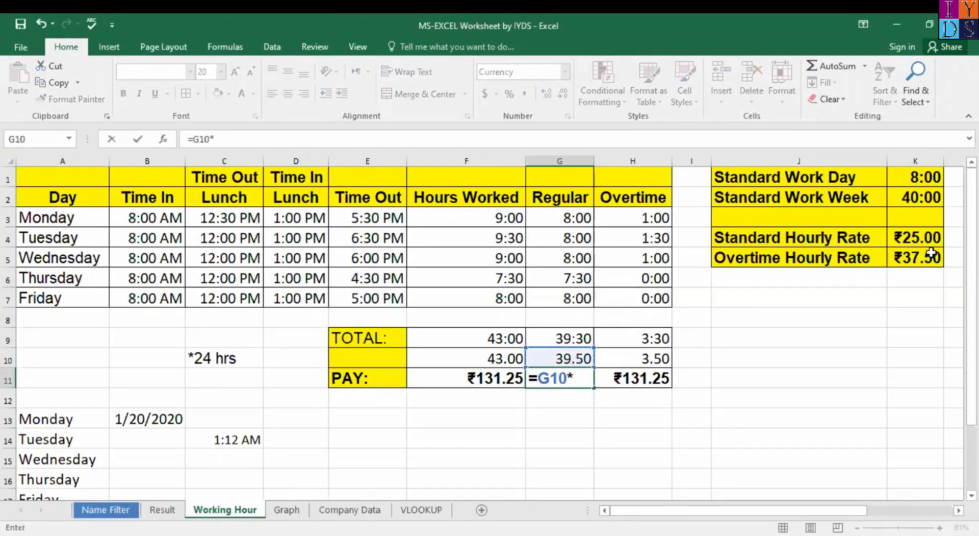
click(923, 245)
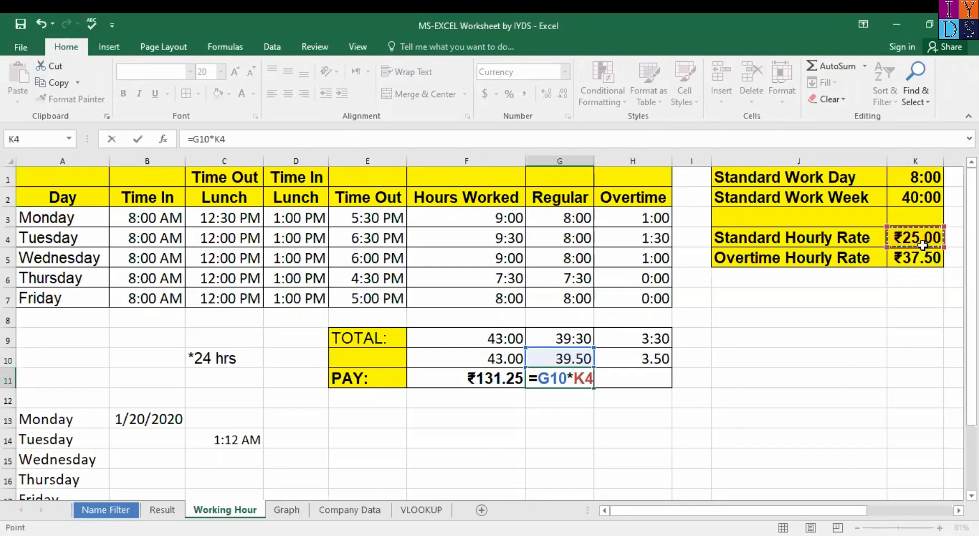
key(Return)
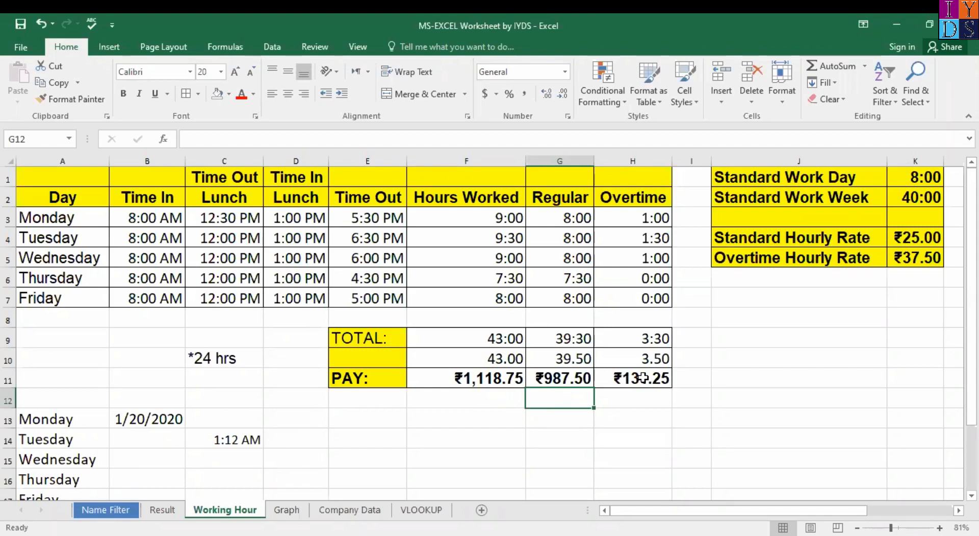
click(643, 377)
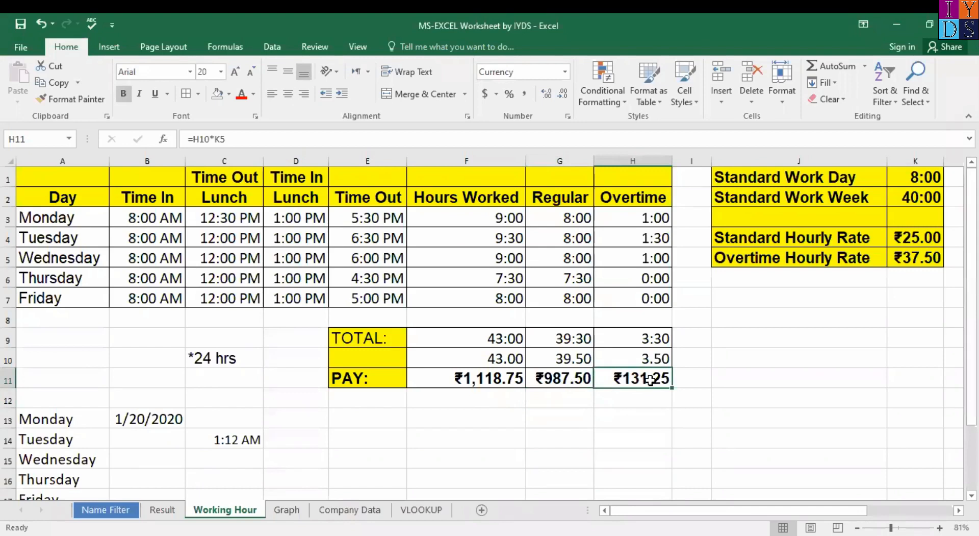
key(Delete)
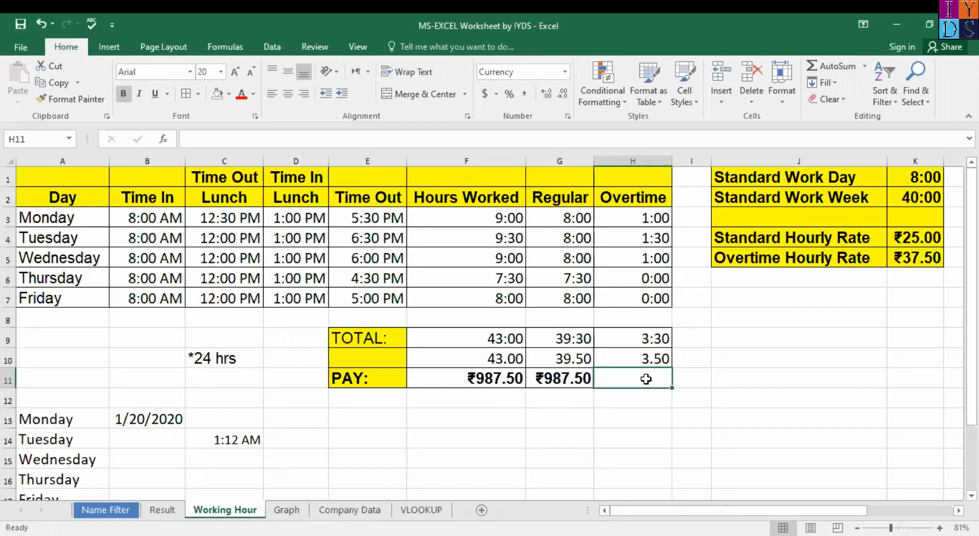
Step: Enter =H9*K5 as the overtime pay in H11, then undo and redo it
text(=)
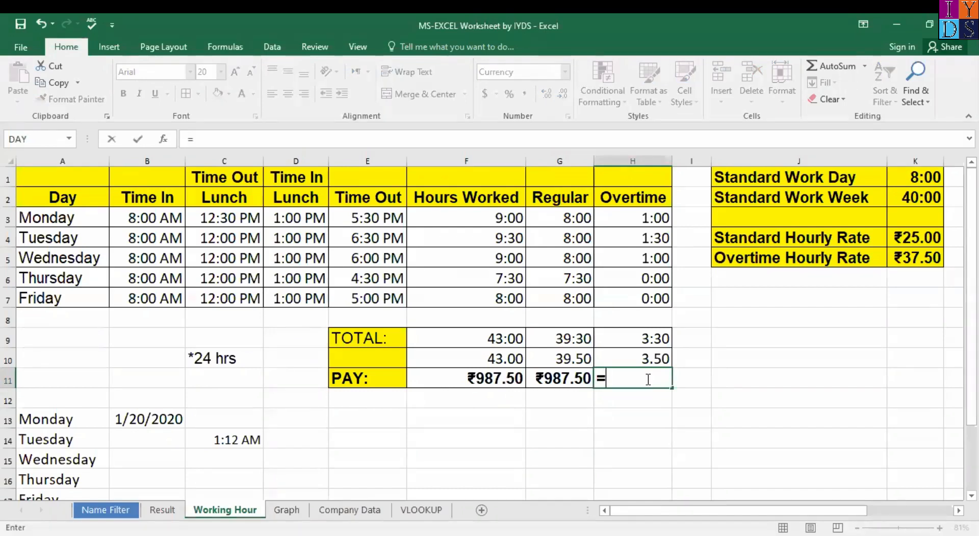
click(656, 342)
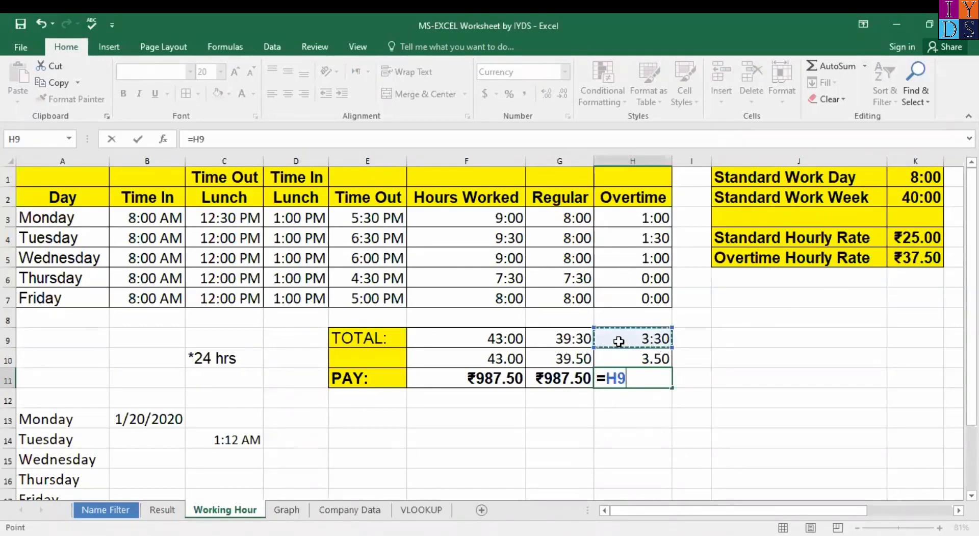
text(*)
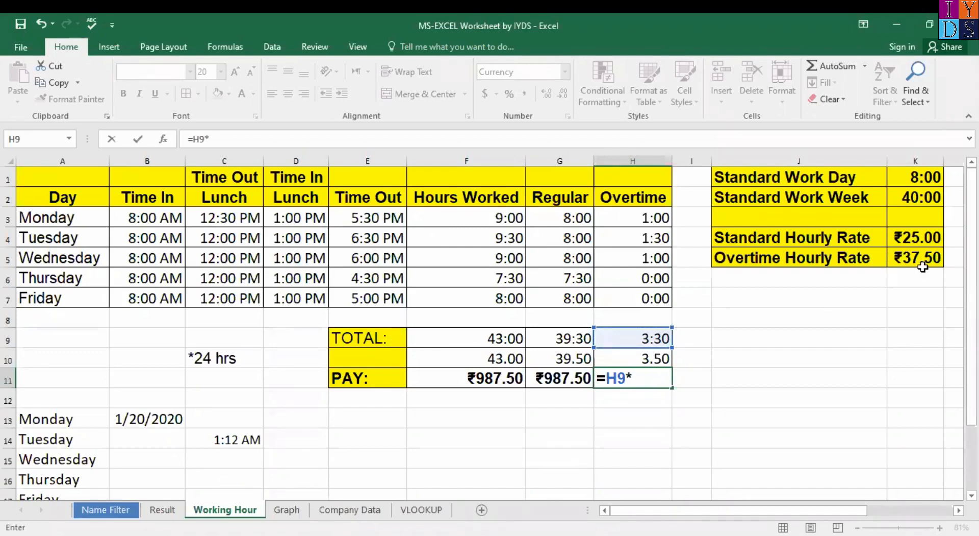
click(916, 260)
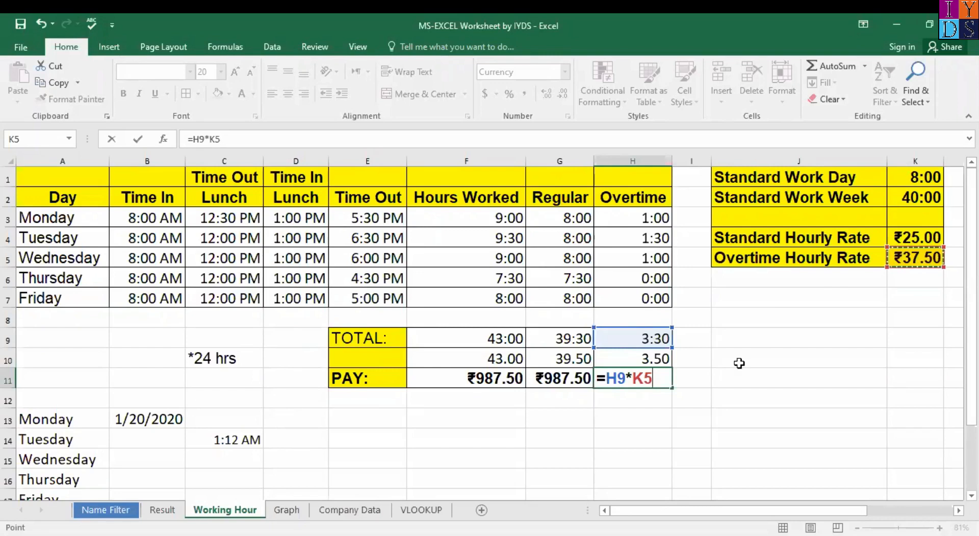
key(Return)
key(ctrl+z)
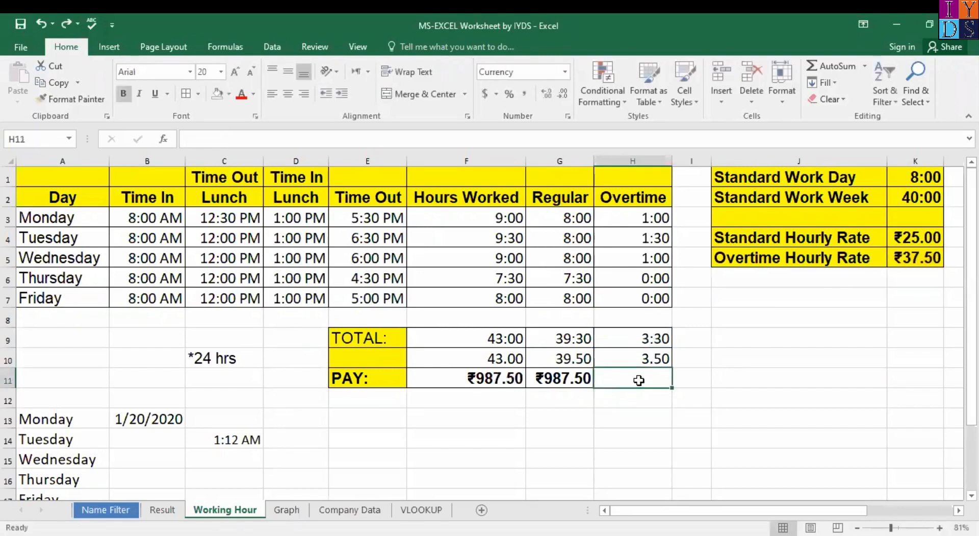
click(657, 341)
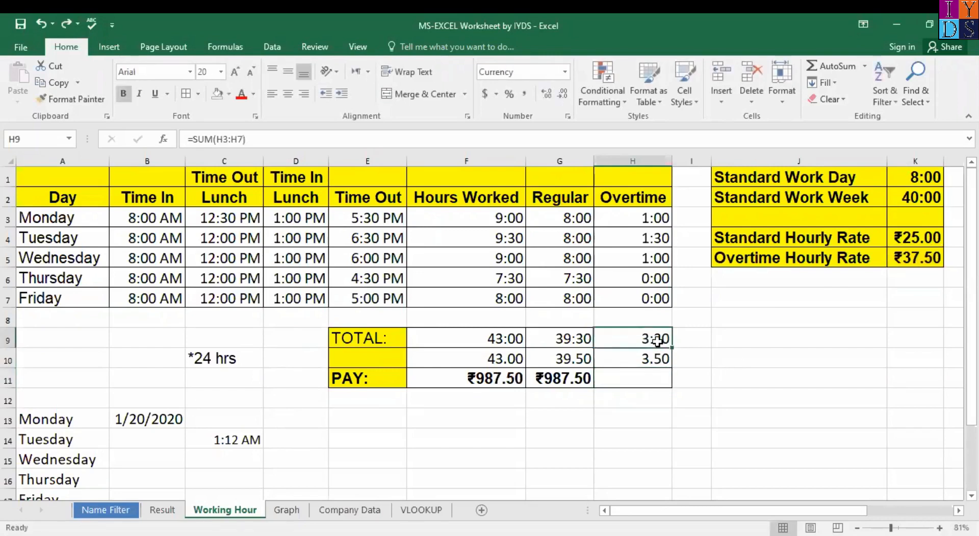
key(ctrl+y)
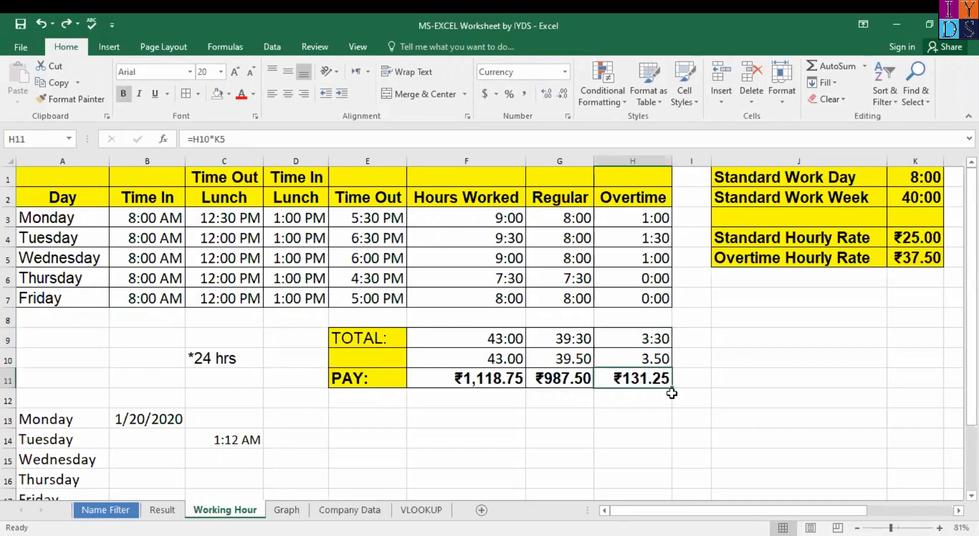
Step: Clear H11 again and compare the decimal hours in row 10
click(629, 358)
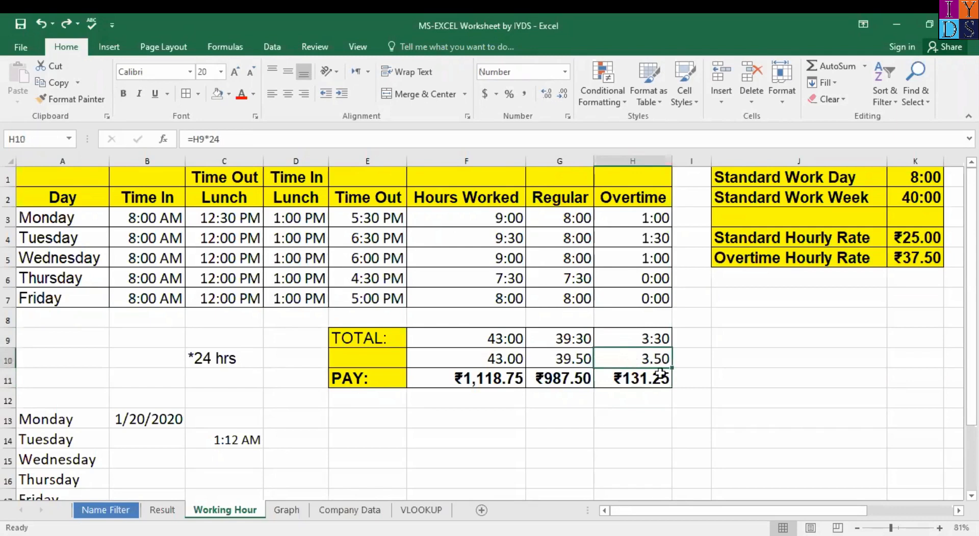
click(647, 378)
key(Delete)
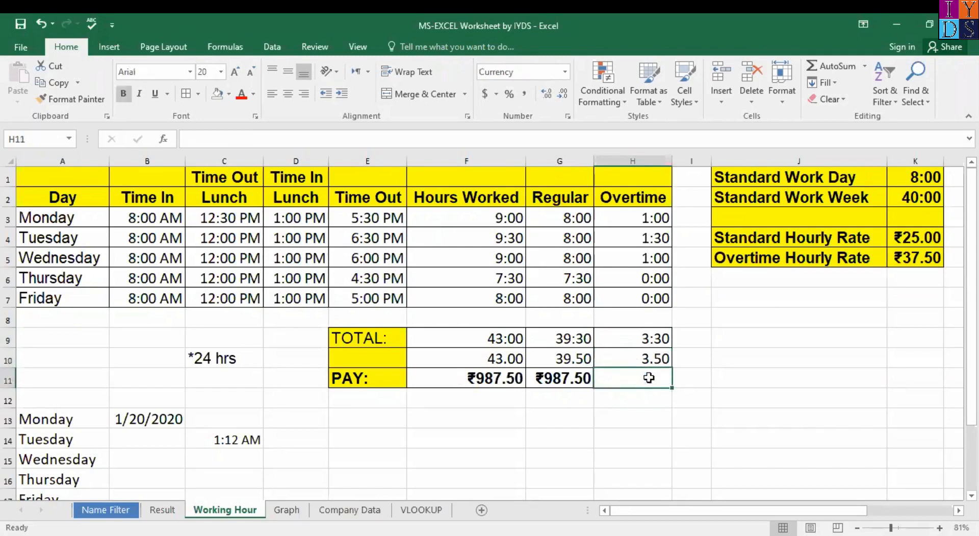
drag(359, 358, 634, 358)
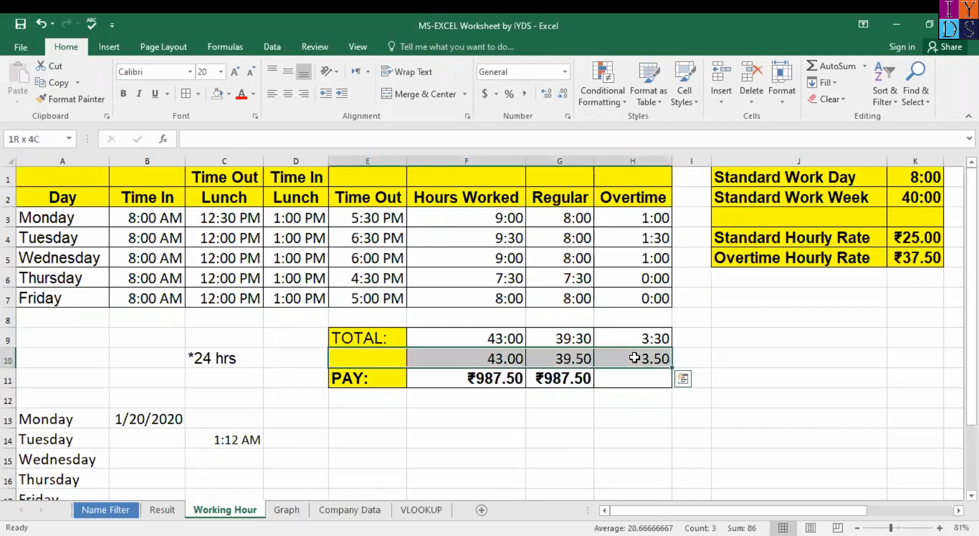
key(shift+Left)
key(Right)
key(Right)
key(Right)
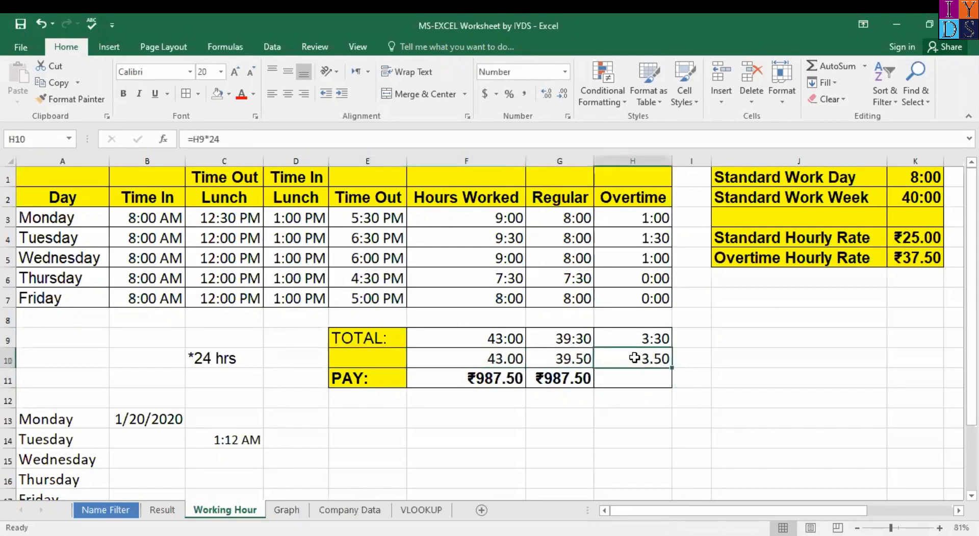
Step: Enter =H10*K5 in H11 so overtime pay reads ₹131.25
click(650, 380)
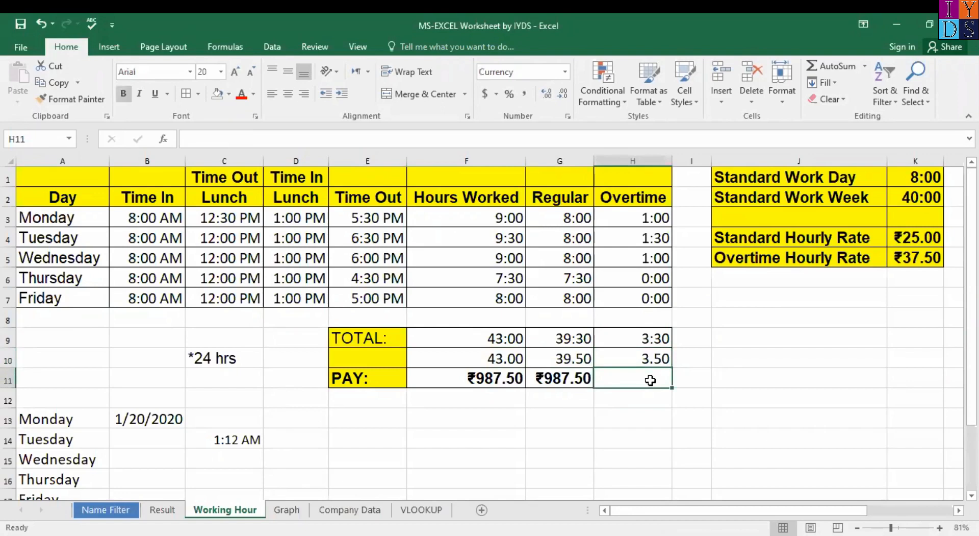
text(=)
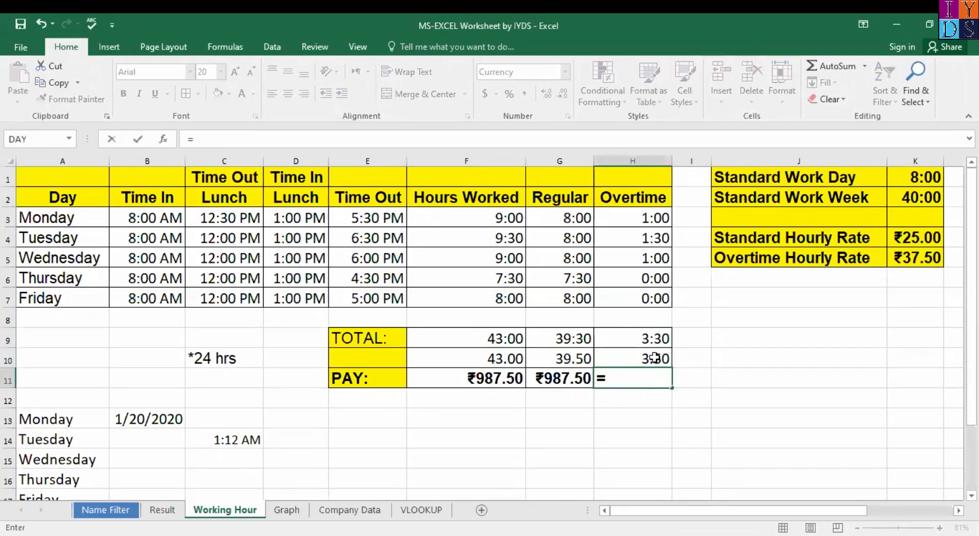
click(655, 357)
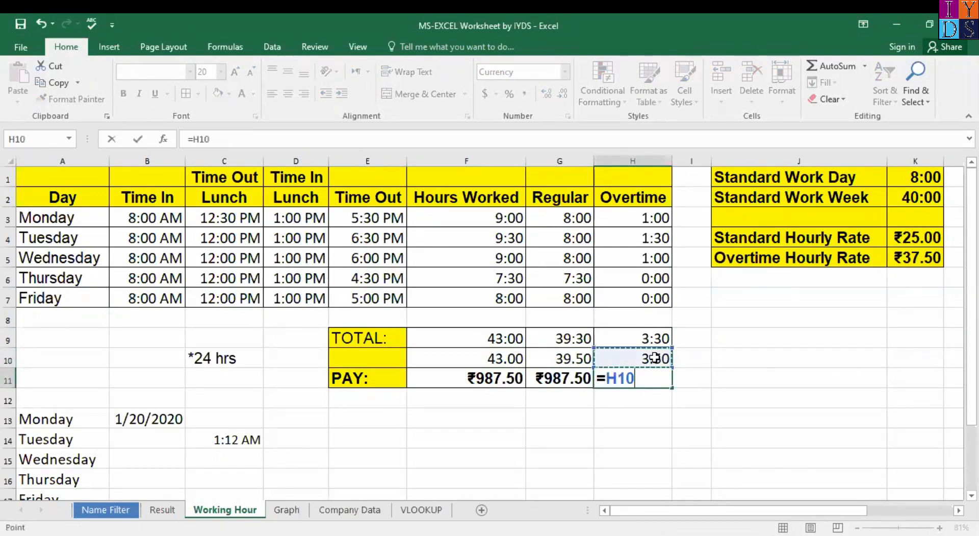
text(*)
click(913, 262)
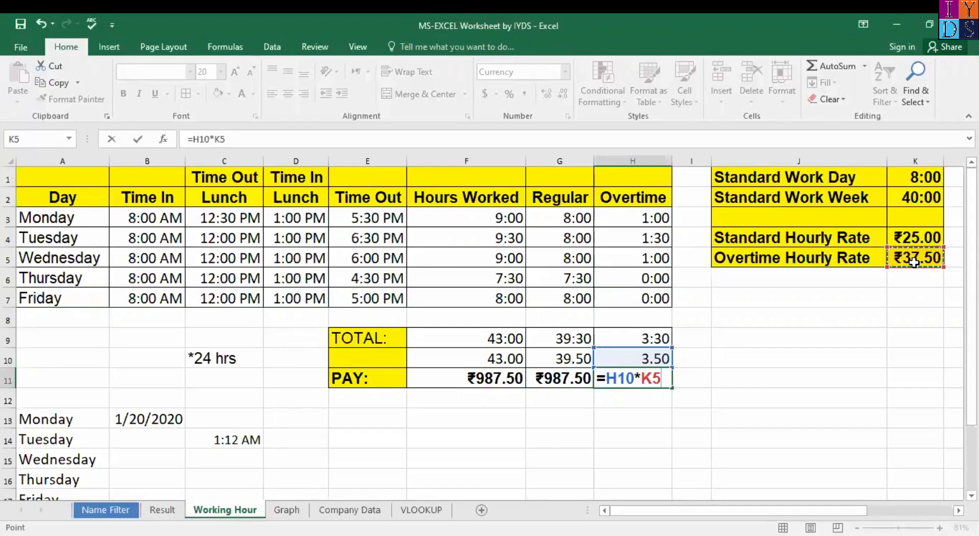
key(Return)
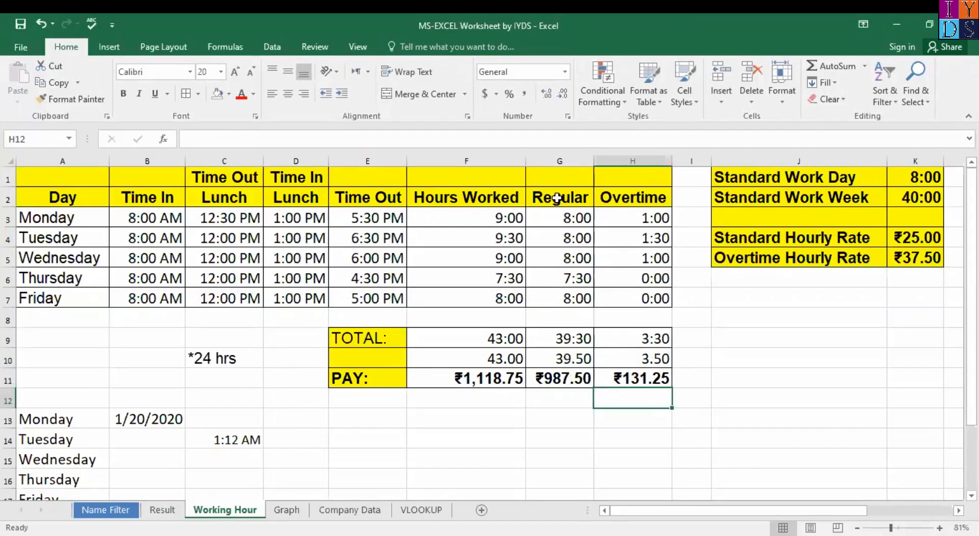
Step: Review the overtime and regular pay cells and clear the total pay cell F11
click(643, 379)
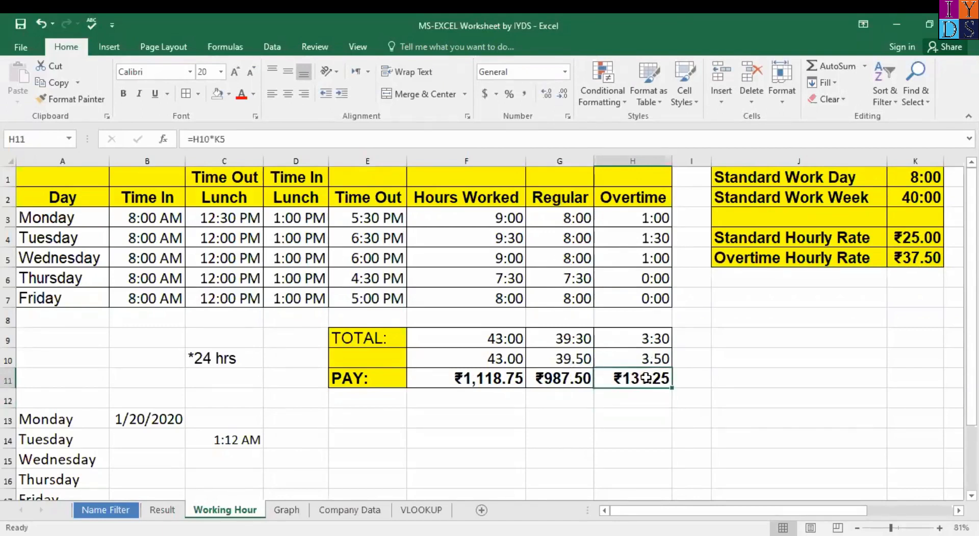
key(Up)
key(Up)
key(Down)
key(Down)
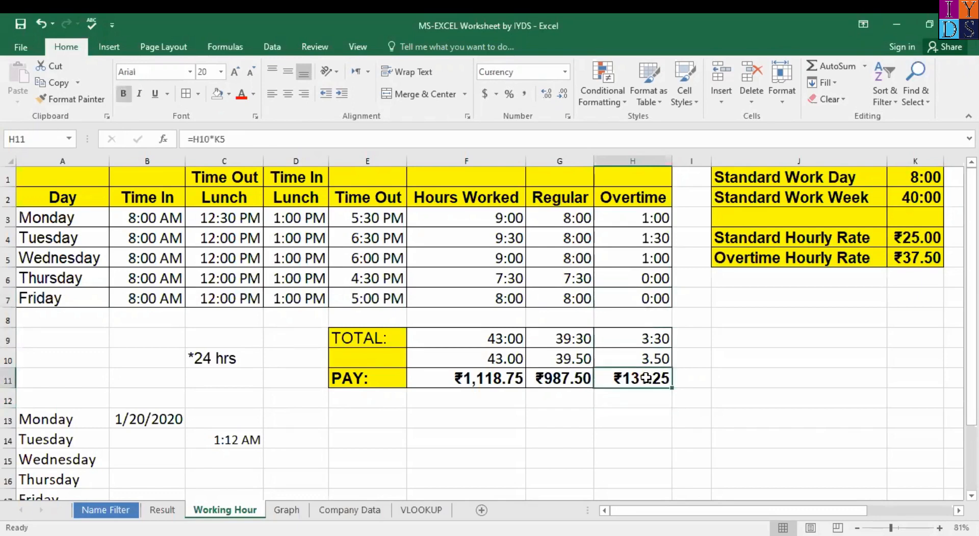
key(Left)
key(Left)
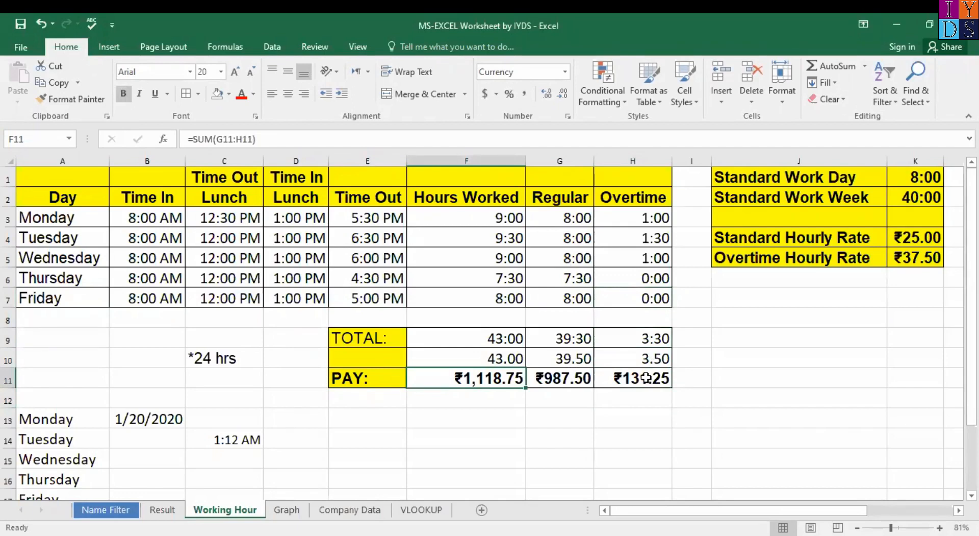
key(Delete)
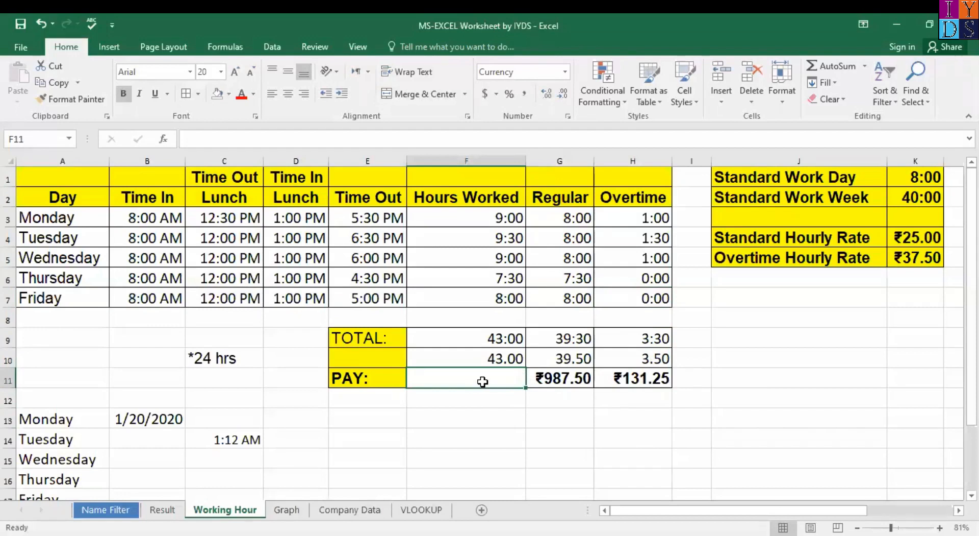
click(572, 380)
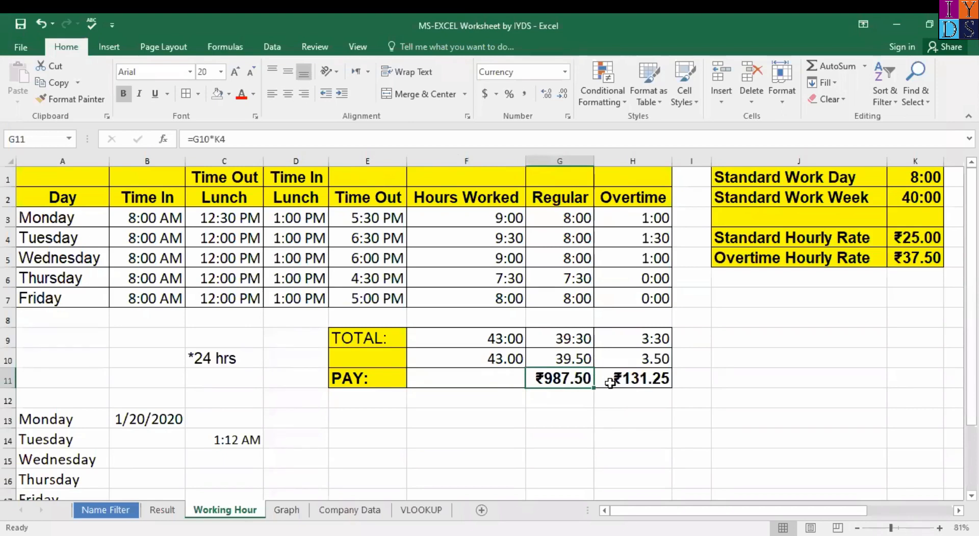
click(476, 374)
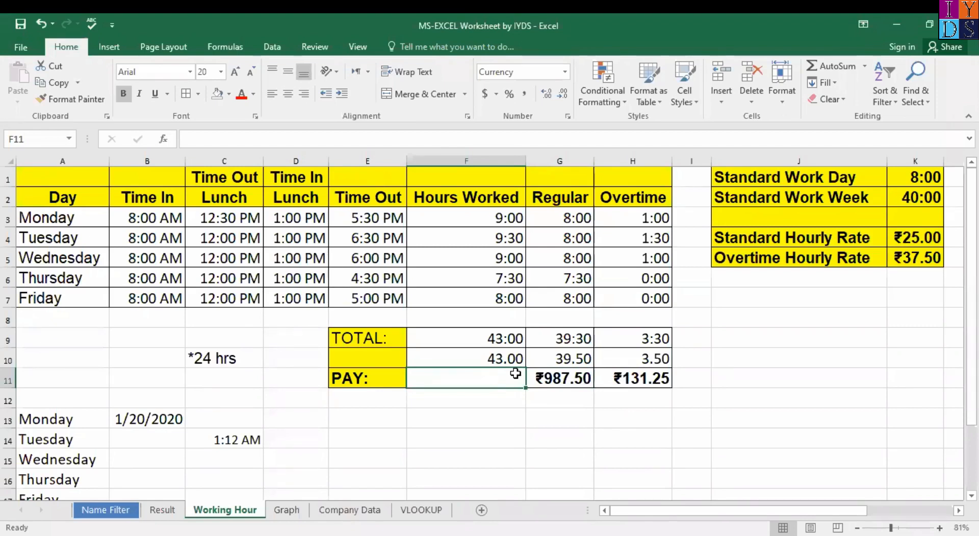
Step: Enter =SUM(G11:H11) in F11 so total pay reads ₹1,118.75
text(=)
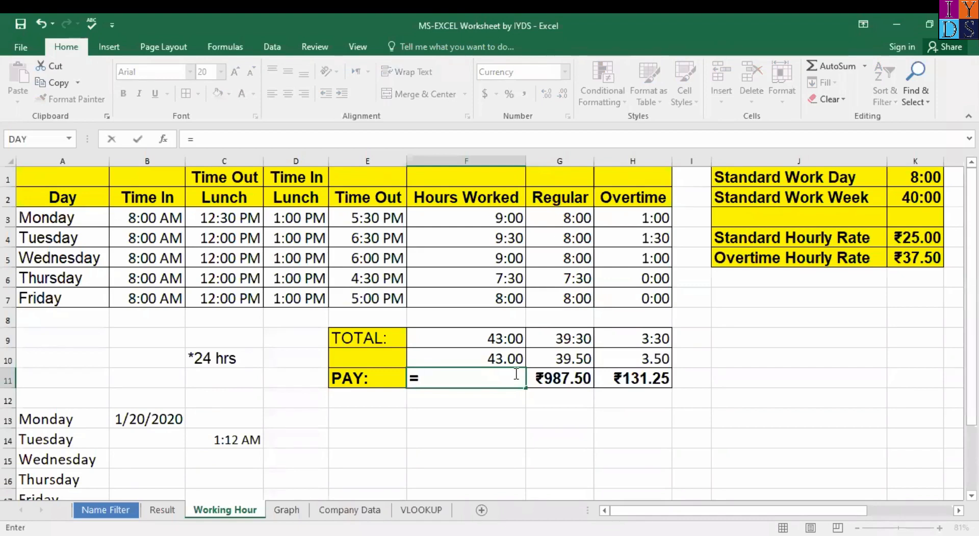
click(565, 380)
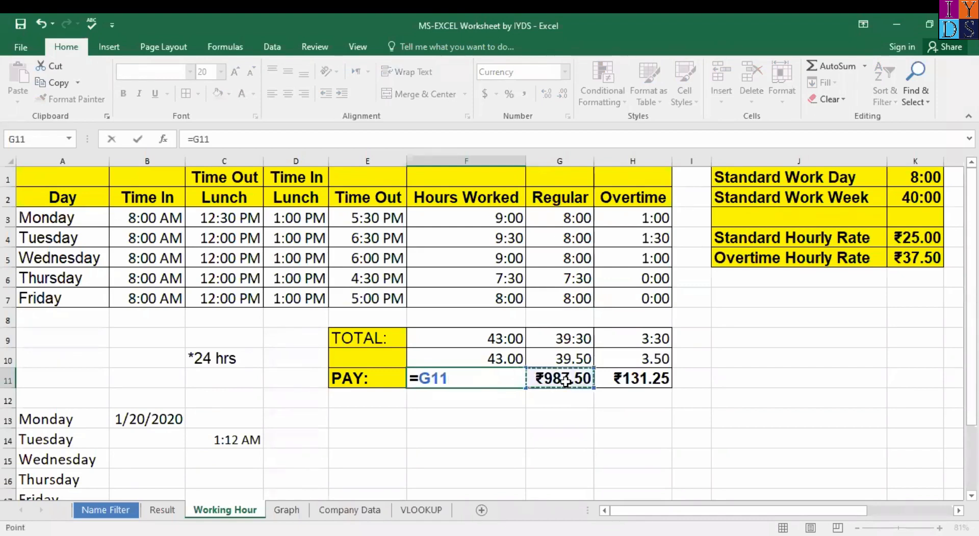
key(BackSpace)
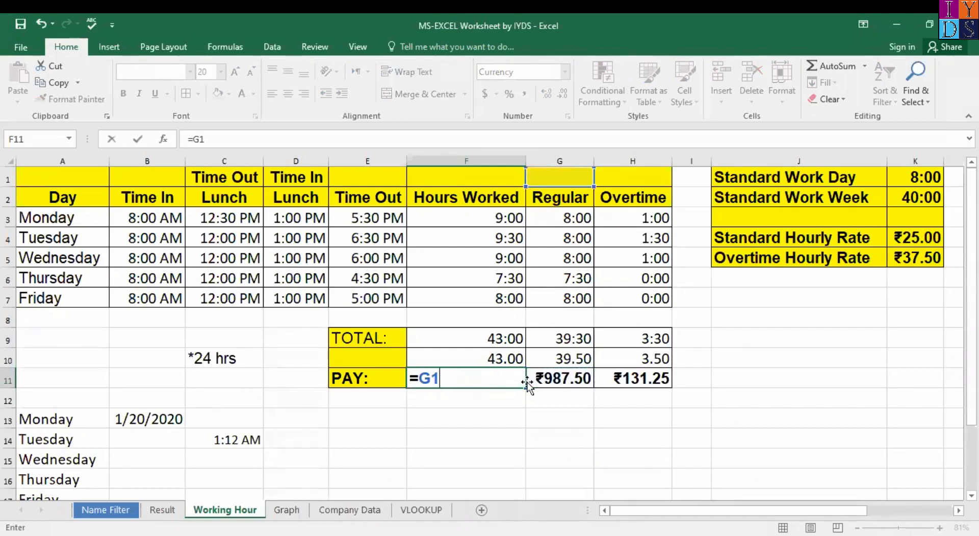
key(BackSpace)
key(BackSpace)
text(SUM()
click(591, 380)
drag(594, 380, 642, 380)
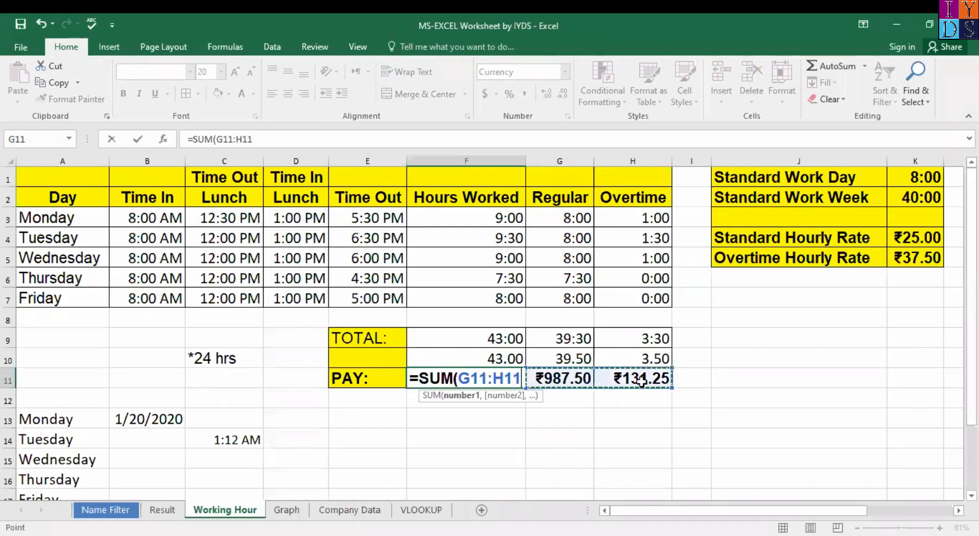
text())
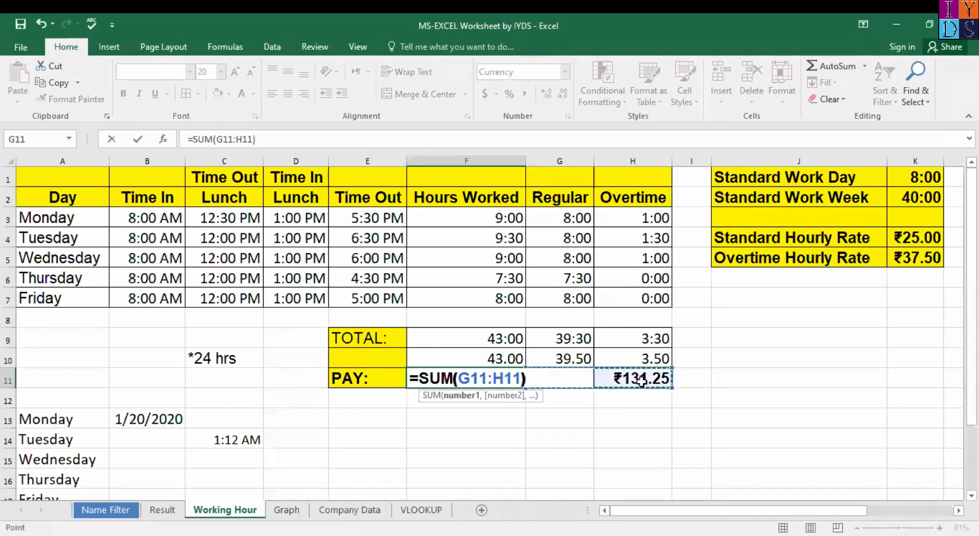
key(Return)
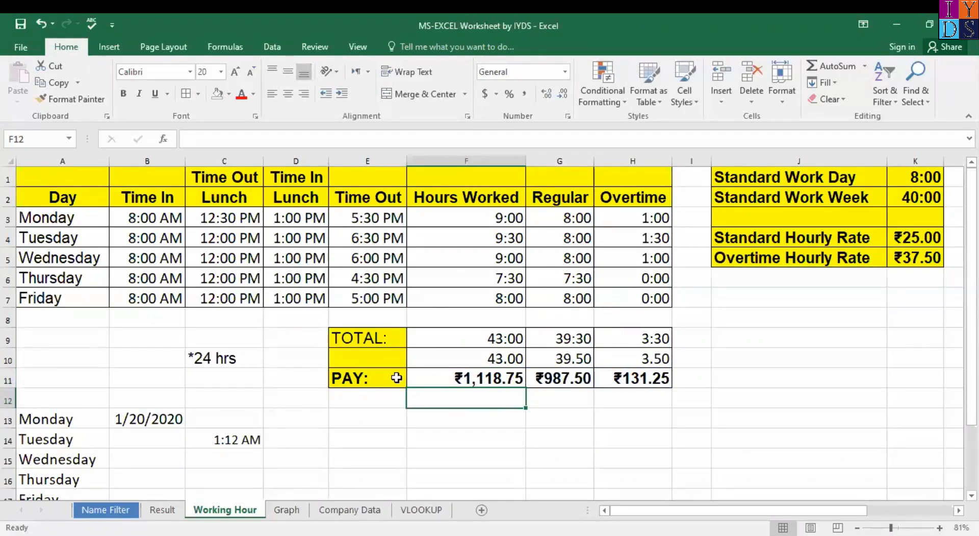
click(434, 377)
click(566, 379)
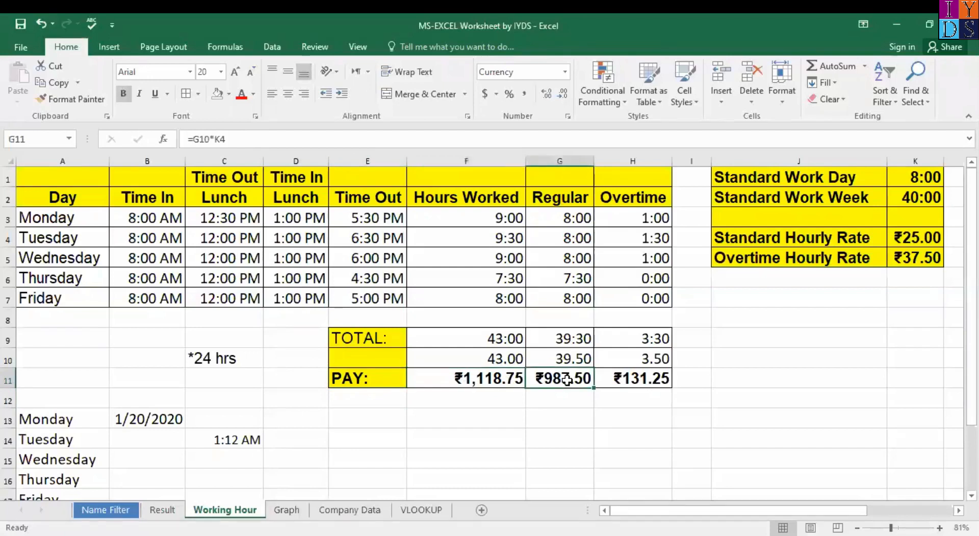
click(430, 381)
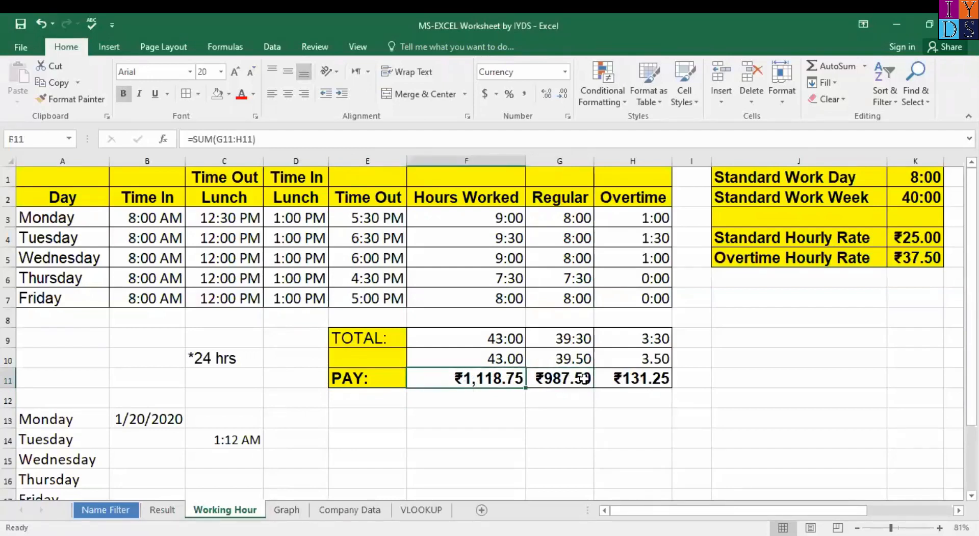
click(575, 378)
click(635, 378)
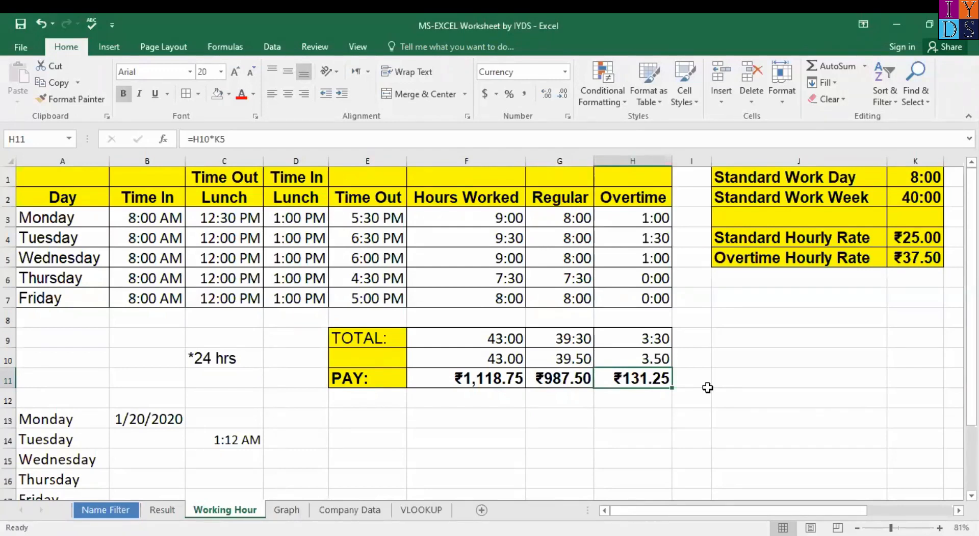
key(Up)
key(Up)
key(Up)
key(Up)
key(Up)
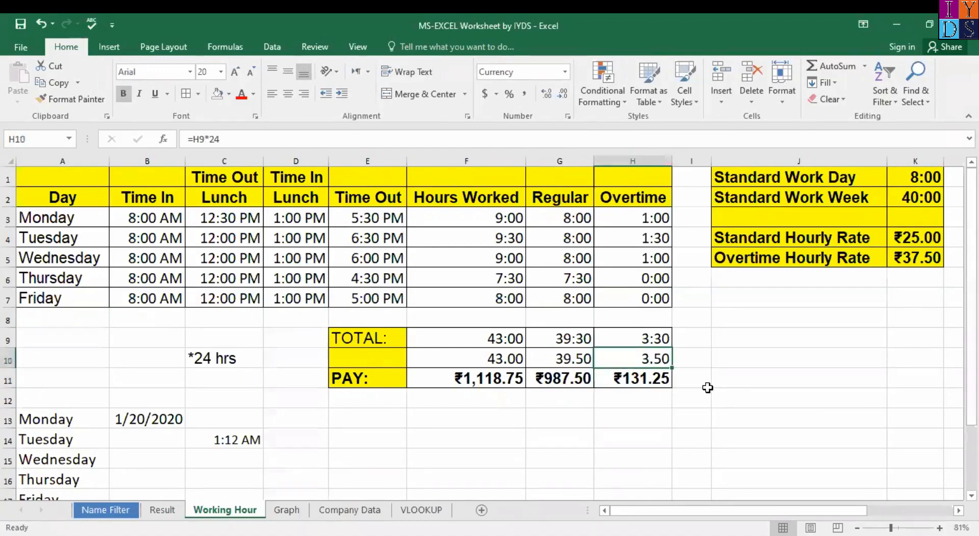
key(Up)
key(Up)
key(Up)
key(Down)
key(Down)
key(Down)
key(Down)
key(Down)
key(Down)
key(Down)
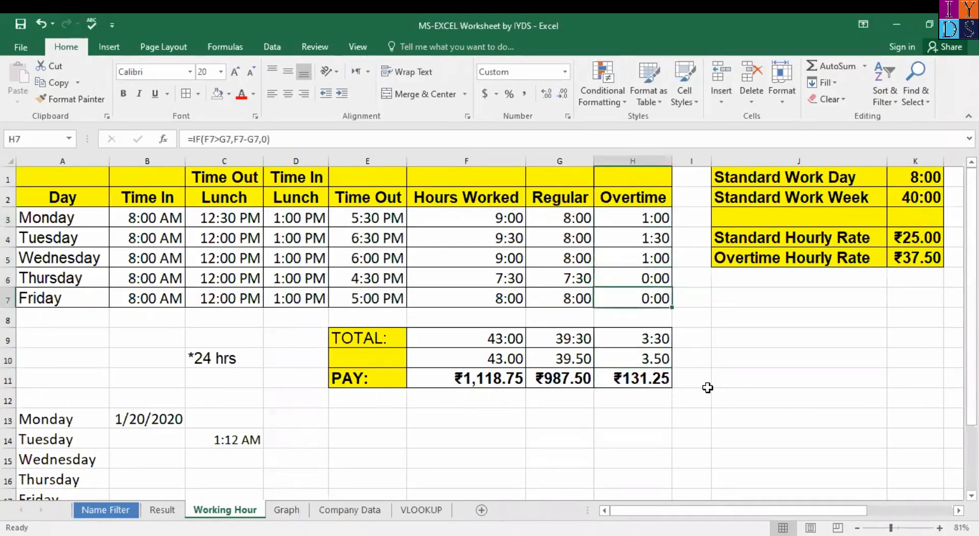
key(Down)
key(Up)
key(Up)
key(Up)
key(Up)
key(Up)
key(Up)
key(Up)
key(Up)
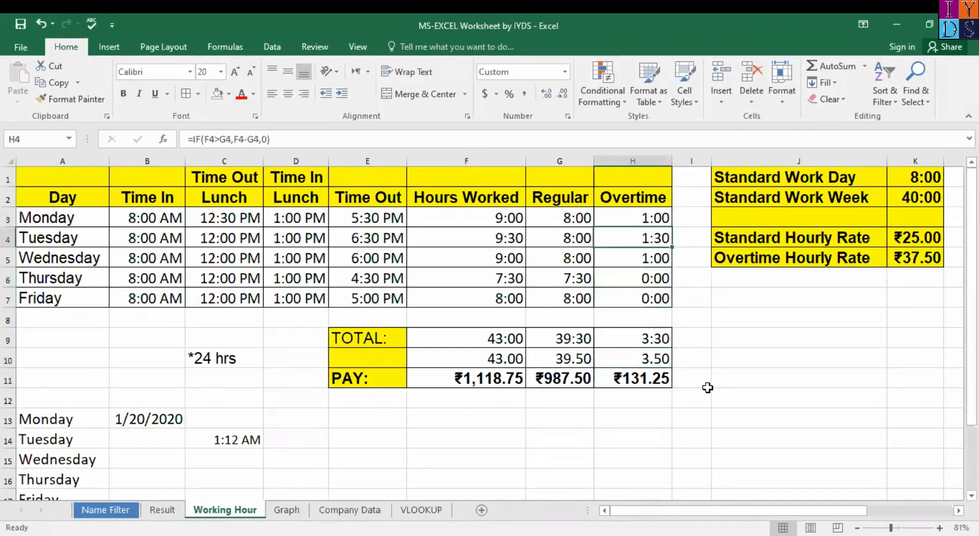
key(Down)
key(Up)
key(Up)
key(Down)
key(Down)
key(Down)
key(Down)
key(Down)
key(Up)
key(Up)
key(Up)
key(Up)
key(Left)
key(Left)
key(Right)
key(Left)
key(Left)
key(Left)
key(Left)
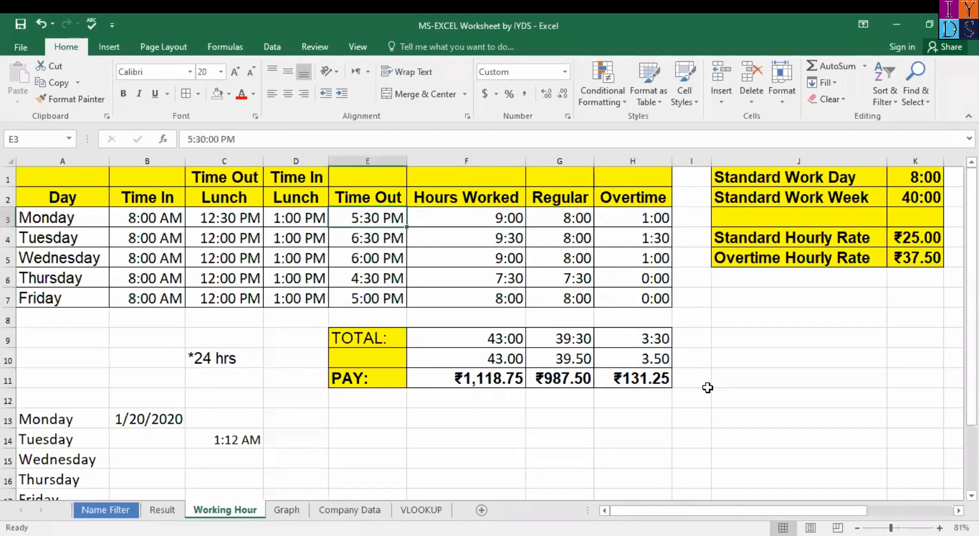
key(Left)
key(Left)
key(Down)
key(Down)
key(Down)
key(Down)
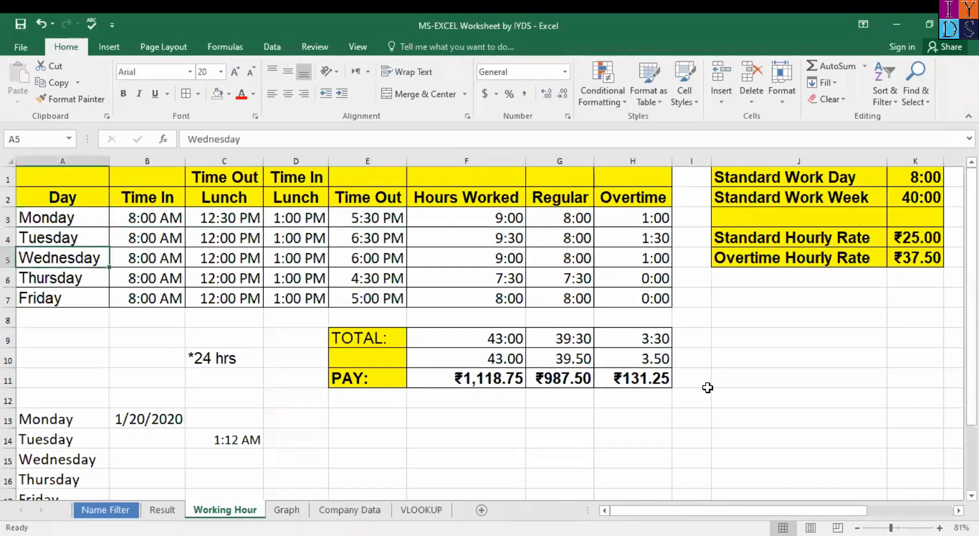
key(Up)
key(Up)
key(Up)
key(Up)
key(Up)
key(Up)
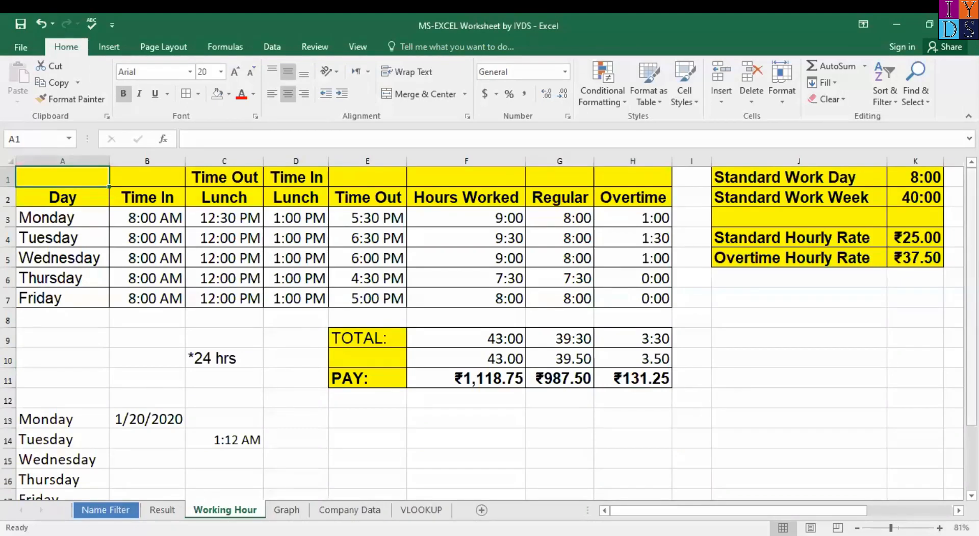
Step: Browse the Graph, Company Data, VLOOKUP, Result and Name Filter sheets, ending on Graph
scroll(490, 332, down, 2)
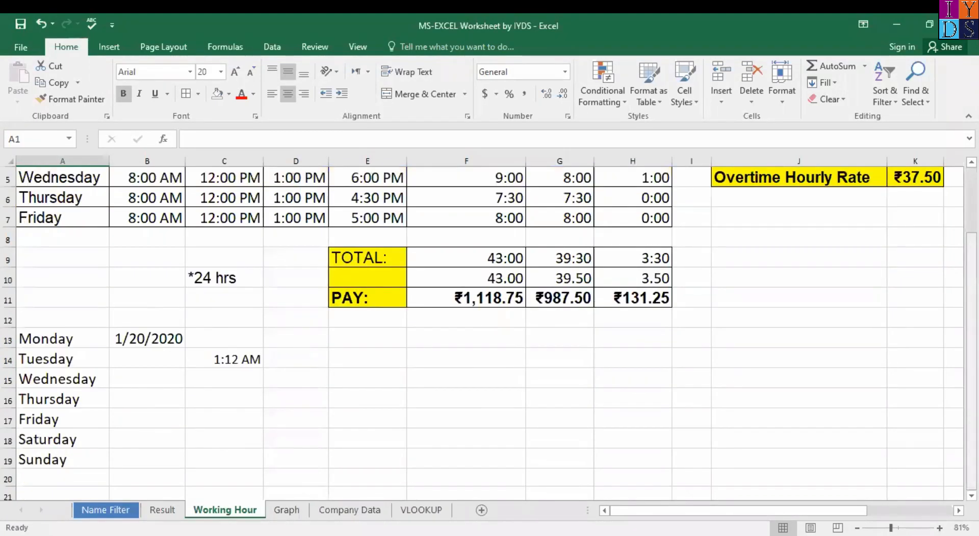
scroll(359, 480, up, 1)
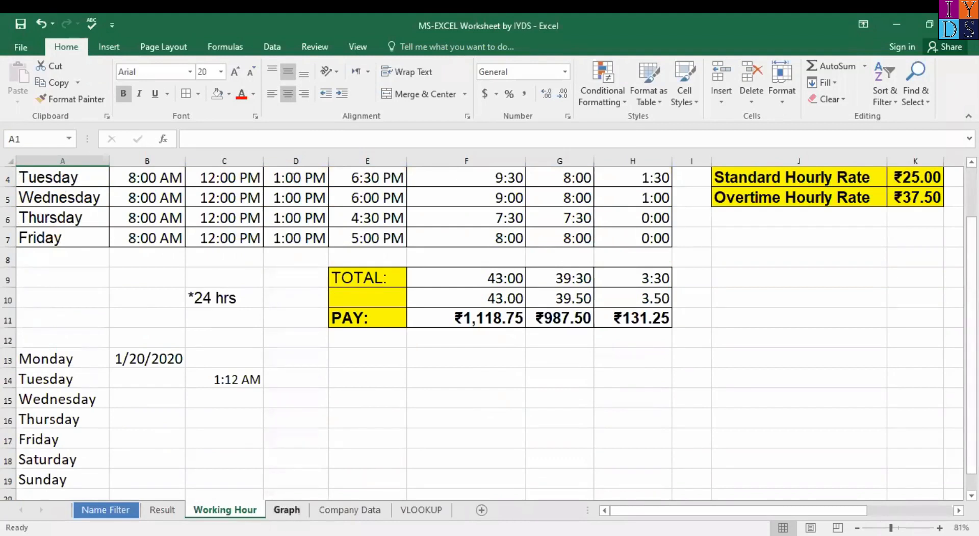
click(289, 512)
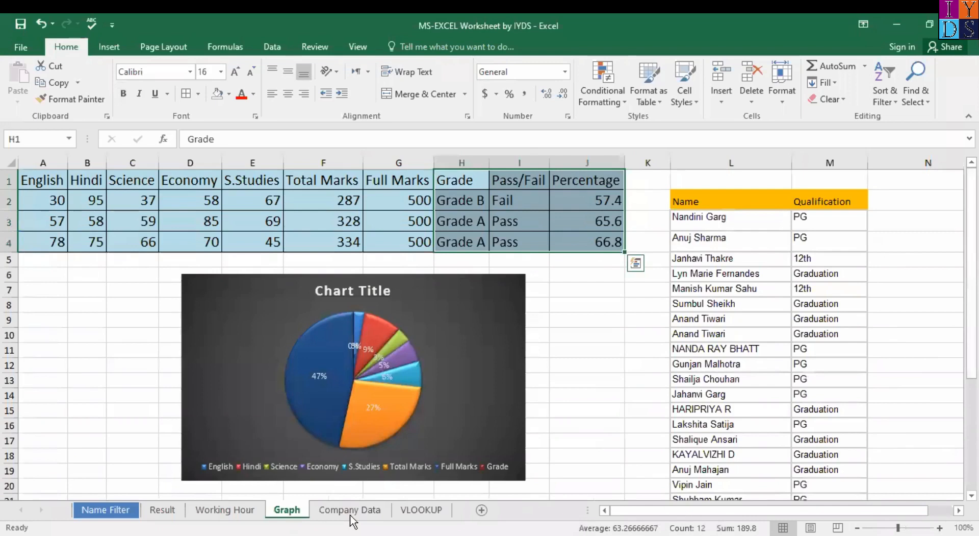
click(350, 514)
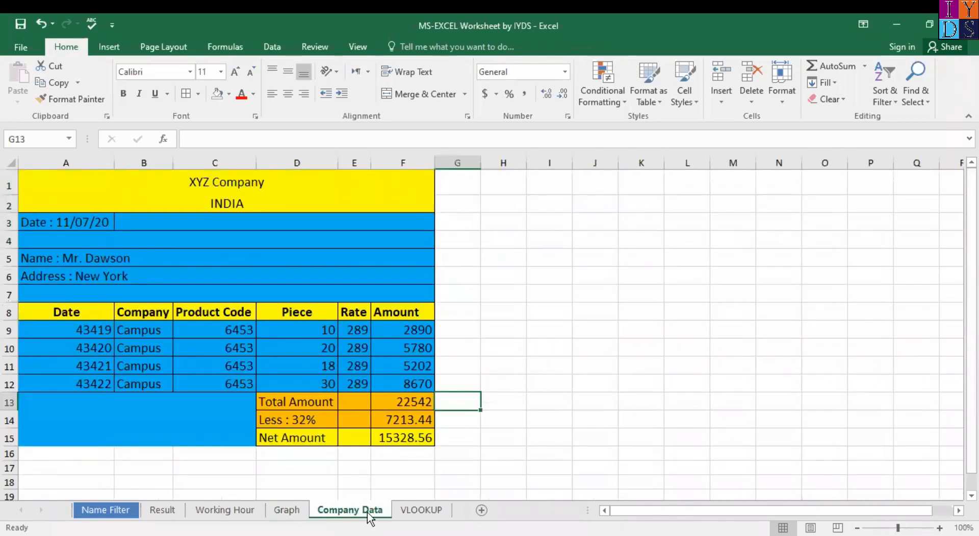
click(295, 511)
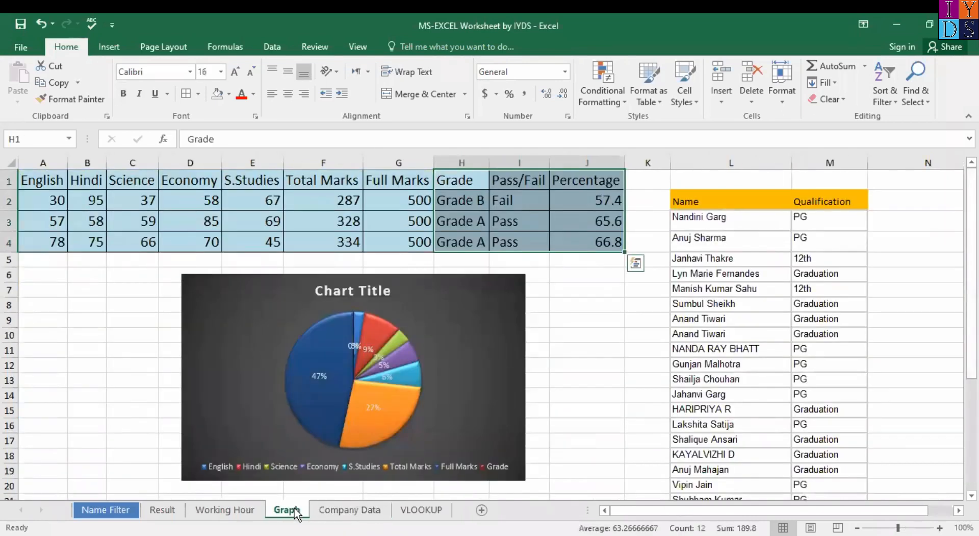
click(327, 512)
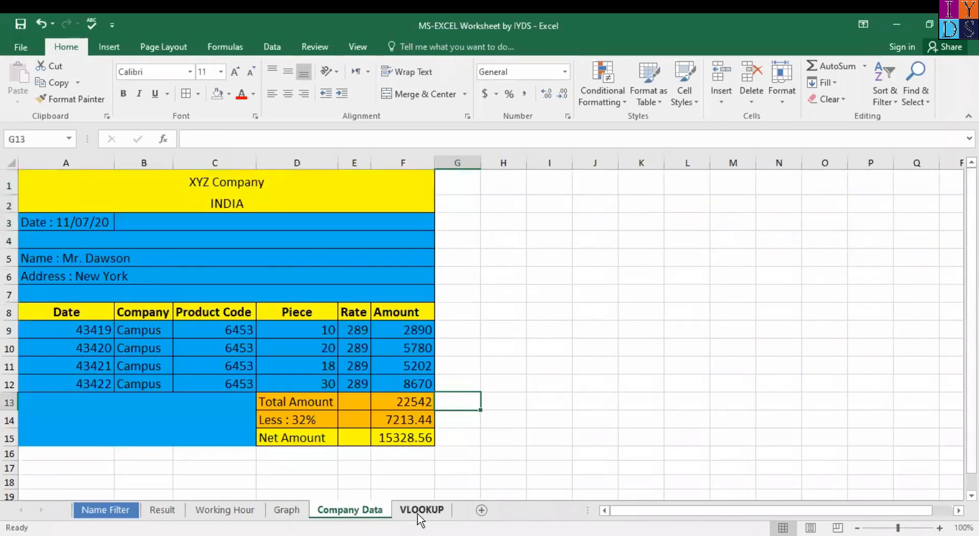
click(422, 510)
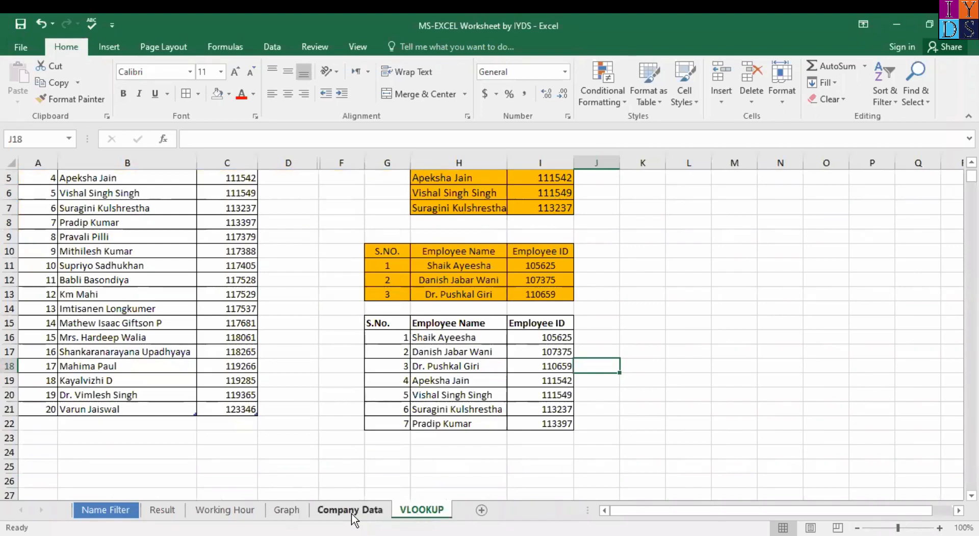
click(351, 512)
click(427, 509)
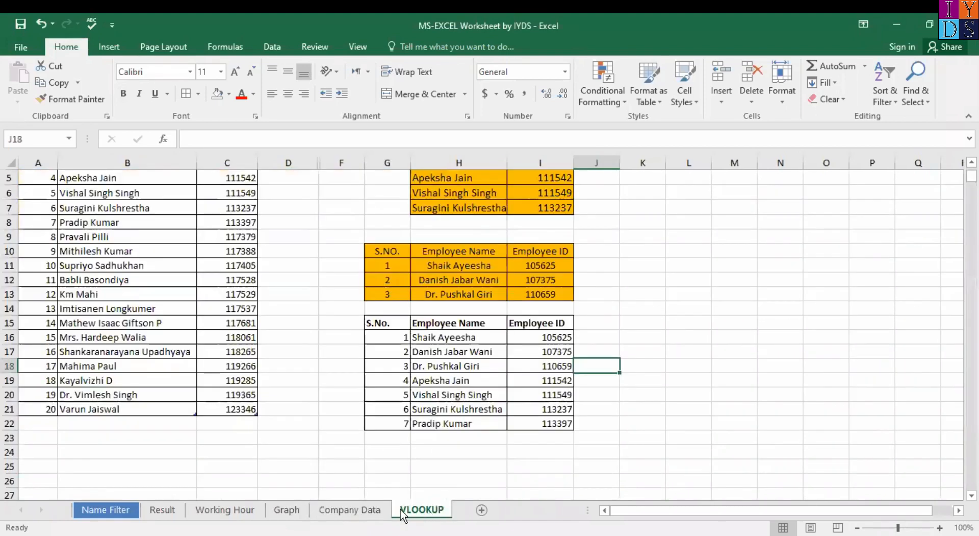
click(357, 510)
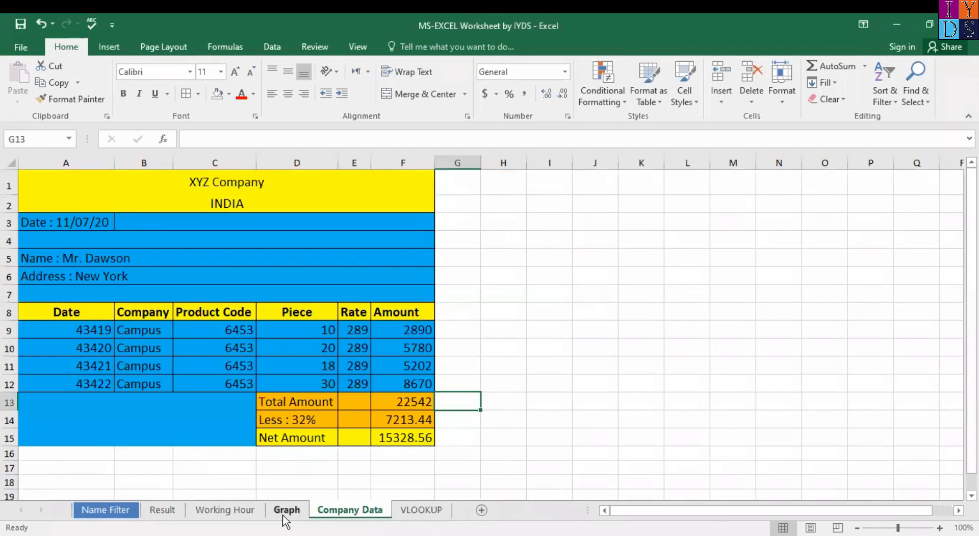
click(285, 510)
click(233, 511)
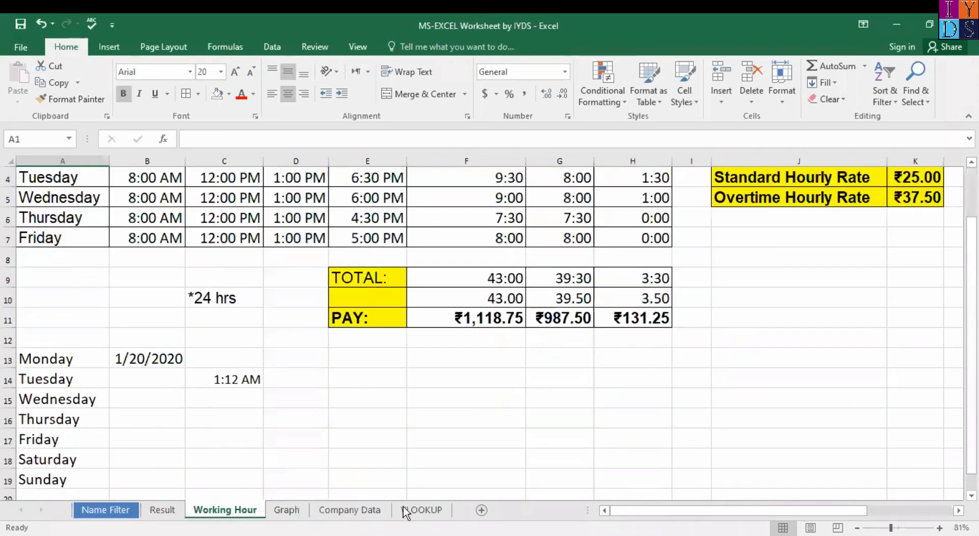
click(350, 509)
click(225, 509)
click(155, 511)
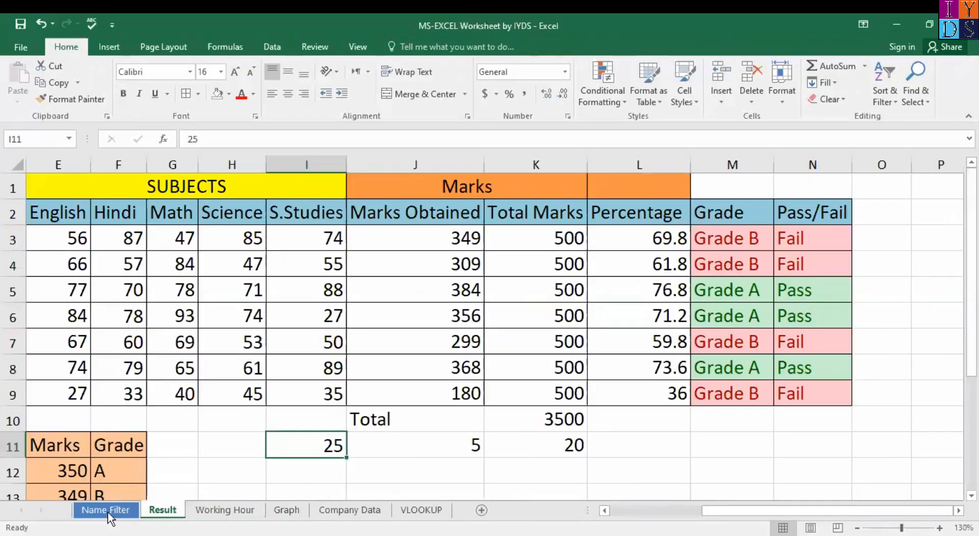
click(108, 510)
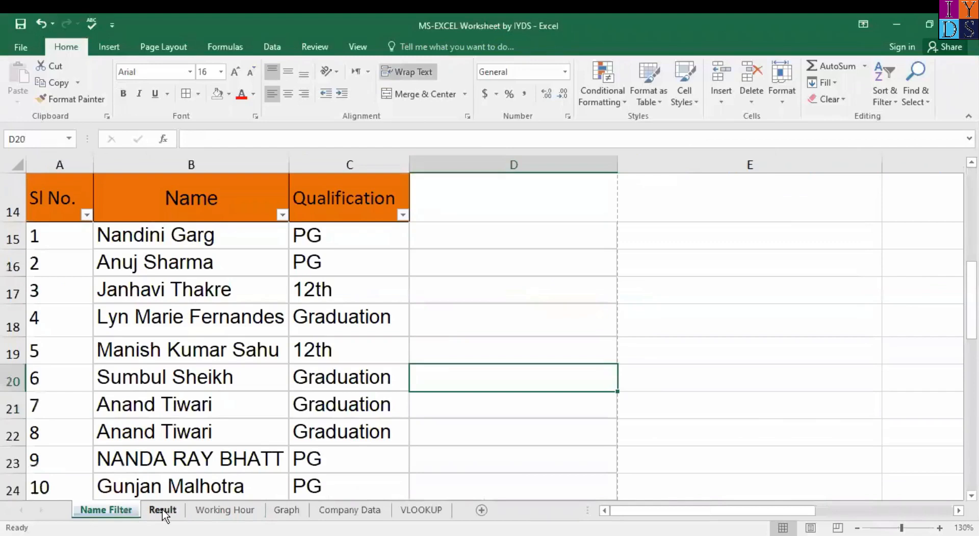
click(162, 509)
click(219, 510)
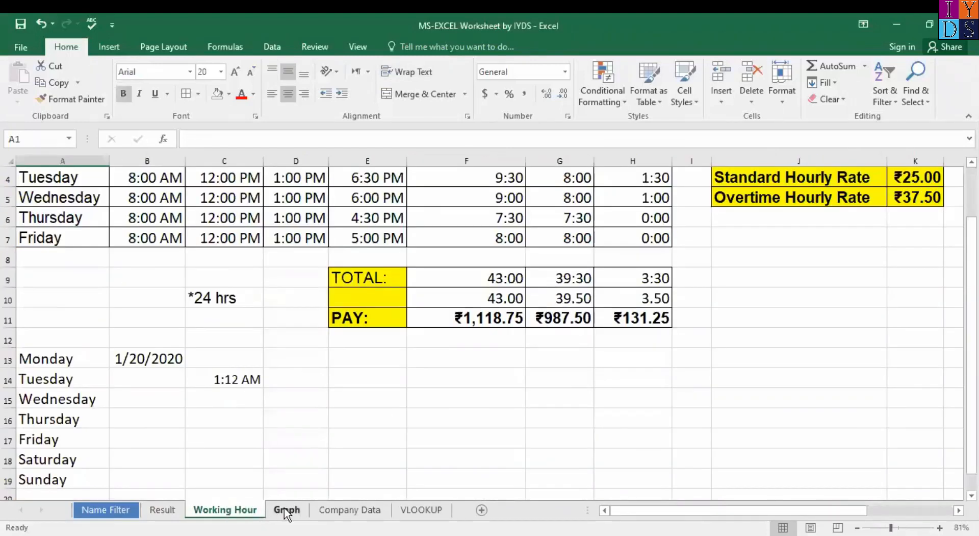
click(350, 511)
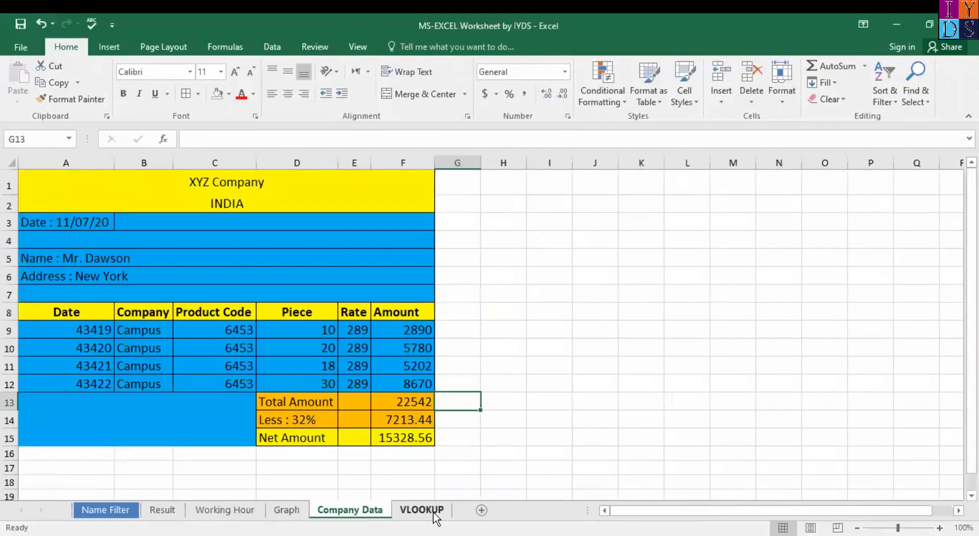
click(434, 511)
click(285, 510)
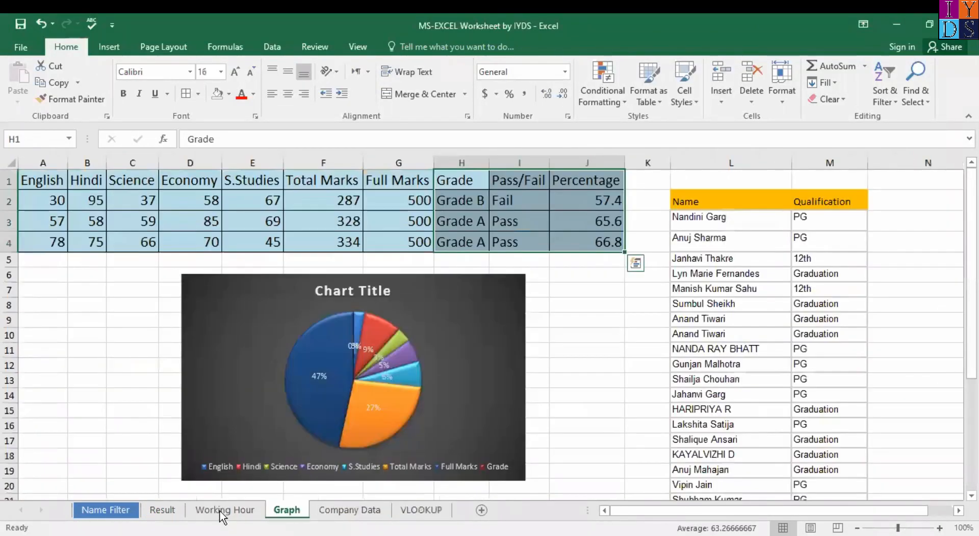